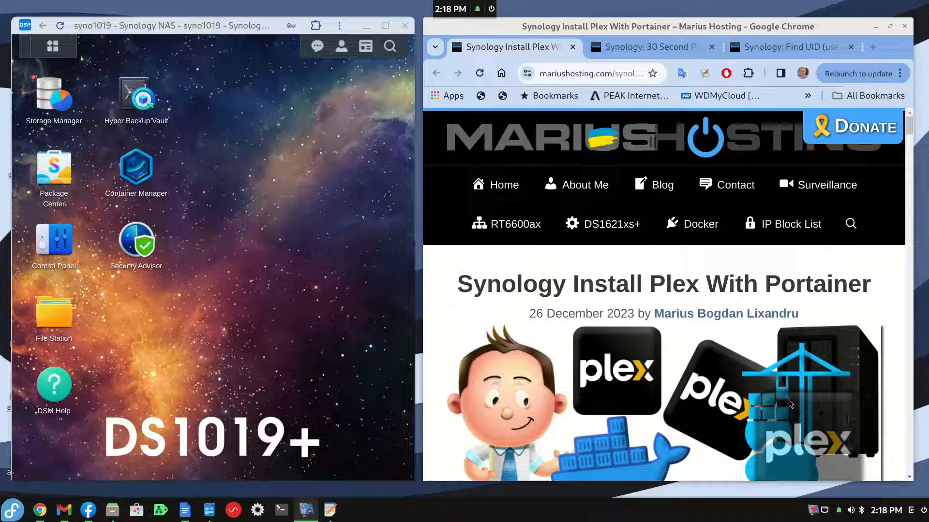
# Look over the three open MariusHosting guides: Plex with Portainer, 30 Second Portainer Install, and Find UID and GID.
pyautogui.scroll(-5, 788, 400)
pyautogui.scroll(3, 790, 398)
pyautogui.scroll(3, 790, 400)
pyautogui.click(643, 46)
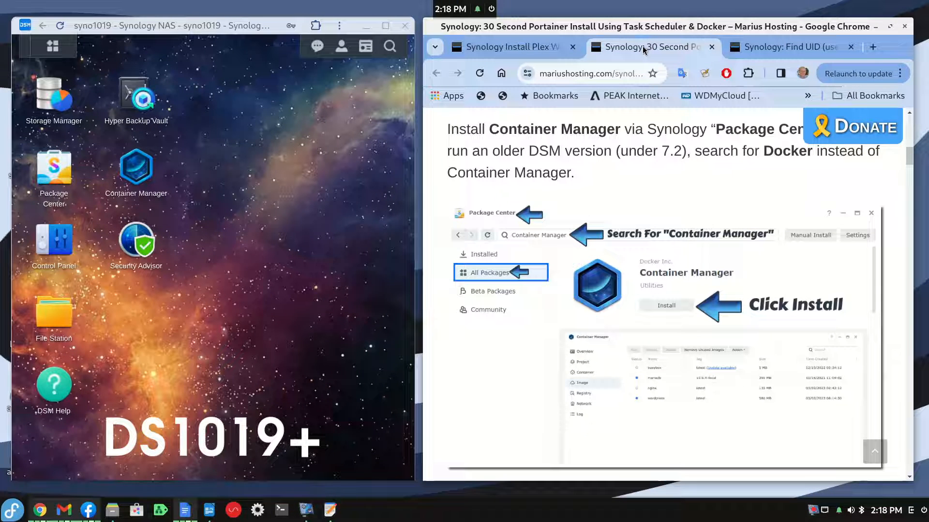
pyautogui.scroll(10, 692, 248)
pyautogui.scroll(8, 692, 248)
pyautogui.scroll(-3, 692, 248)
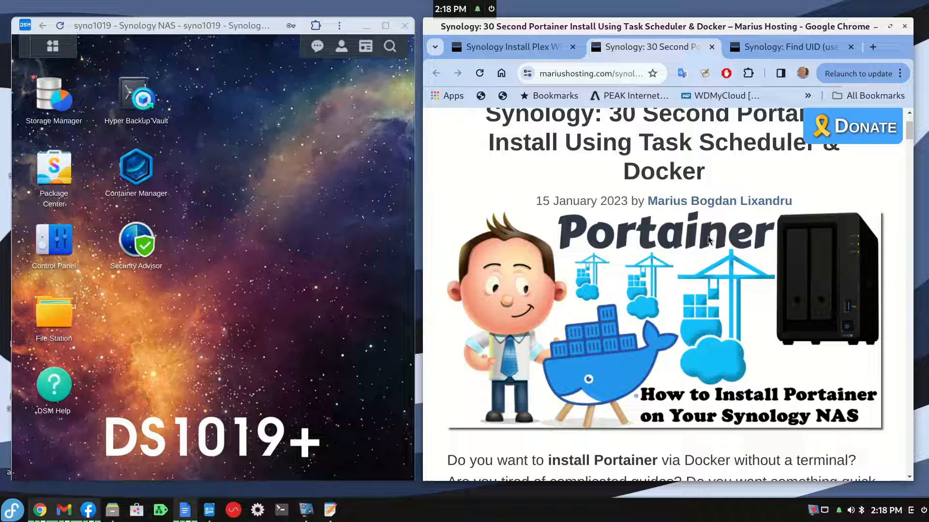
pyautogui.click(793, 48)
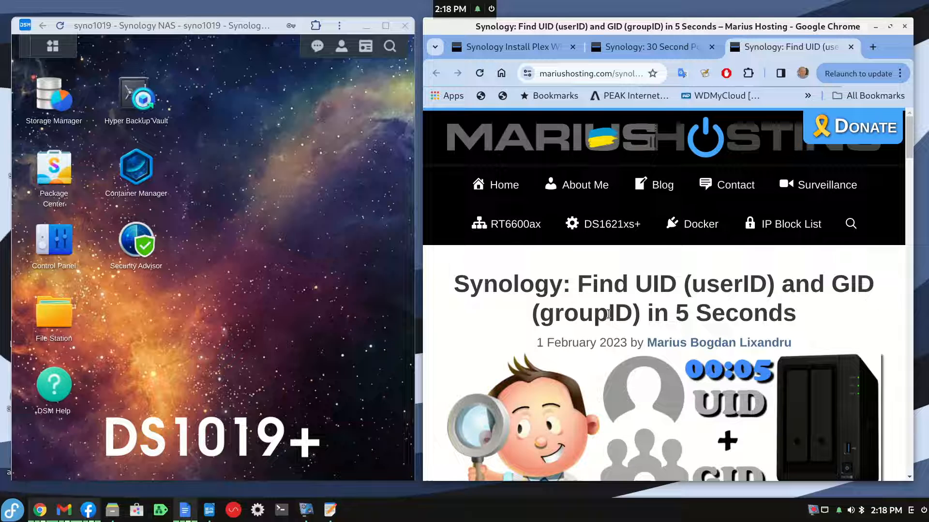
pyautogui.click(498, 45)
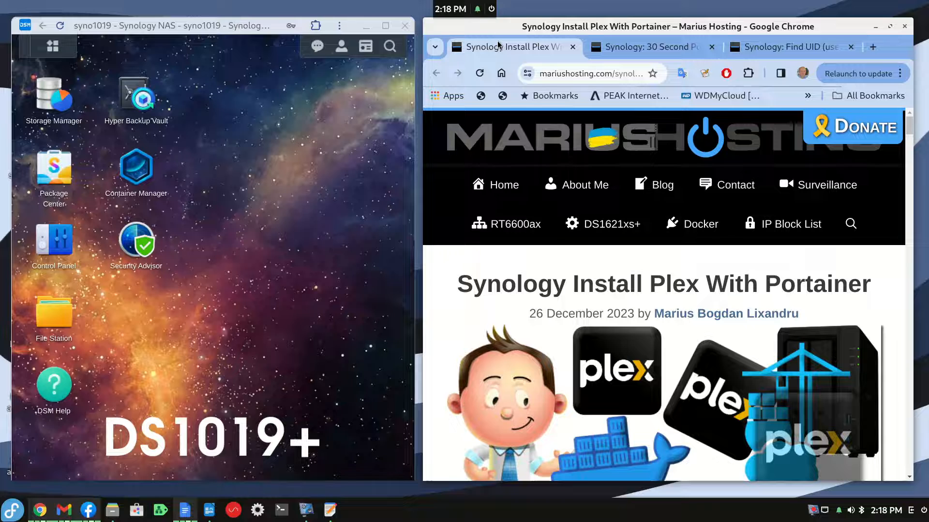
# Enlarge the Synology Install Plex With Portainer guide and read its introduction and STEP 1 to STEP 4, including the Plex claim code instructions.
pyautogui.doubleClick(688, 28)
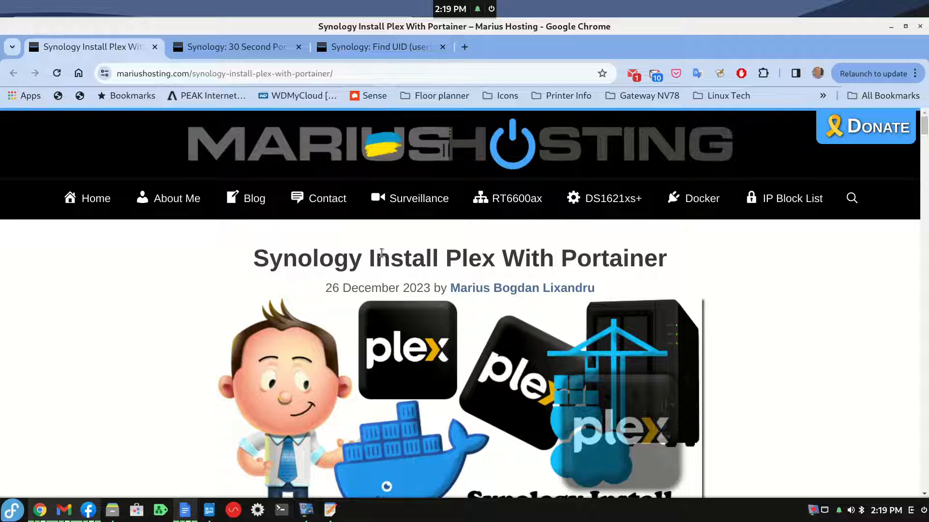
pyautogui.scroll(-3, 388, 258)
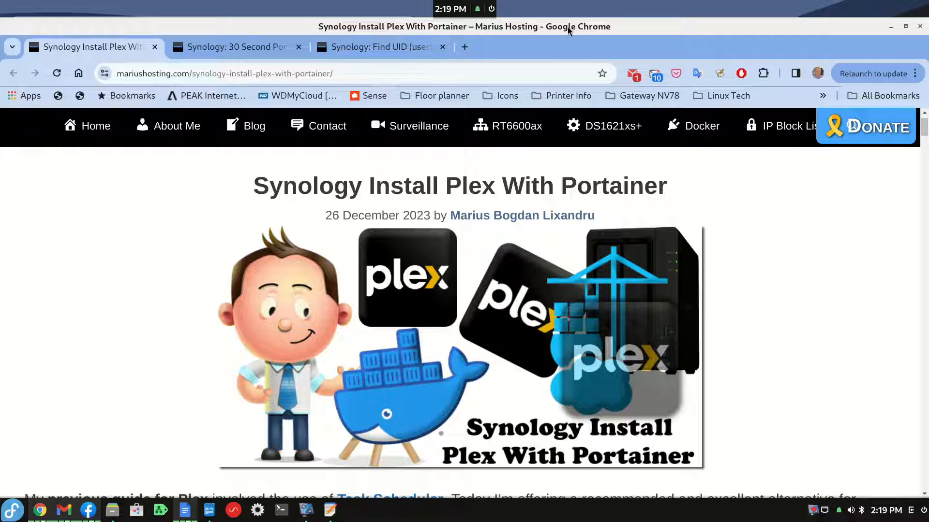
pyautogui.scroll(-8, 596, 341)
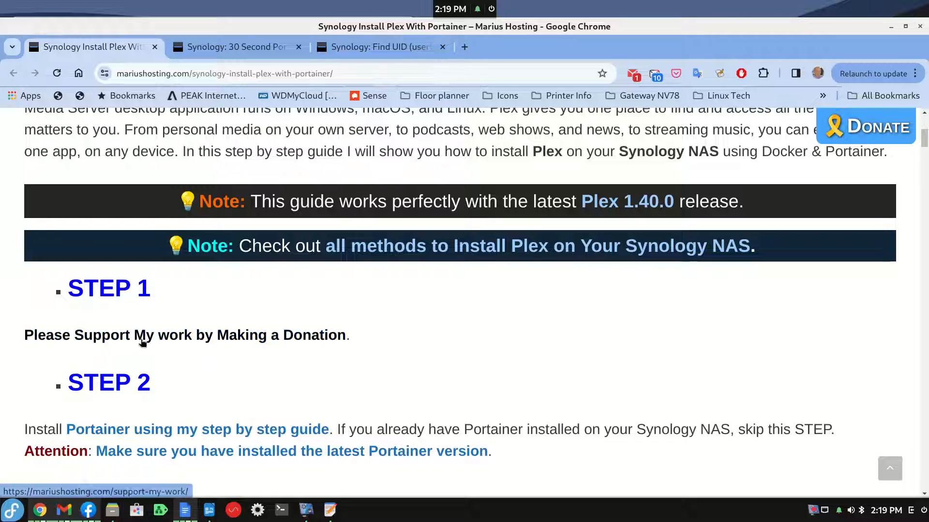
pyautogui.scroll(-3, 143, 343)
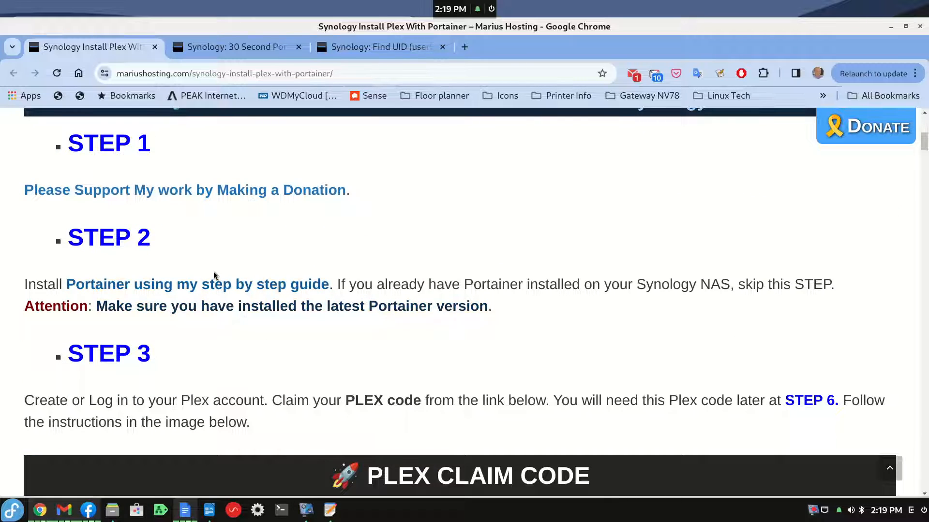
pyautogui.scroll(-3, 214, 278)
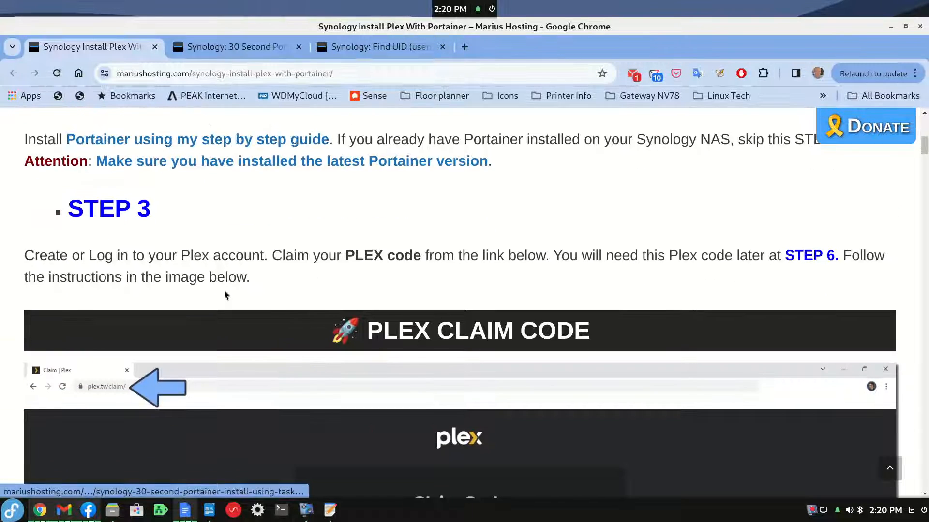
pyautogui.scroll(-3, 224, 293)
pyautogui.scroll(2, 232, 290)
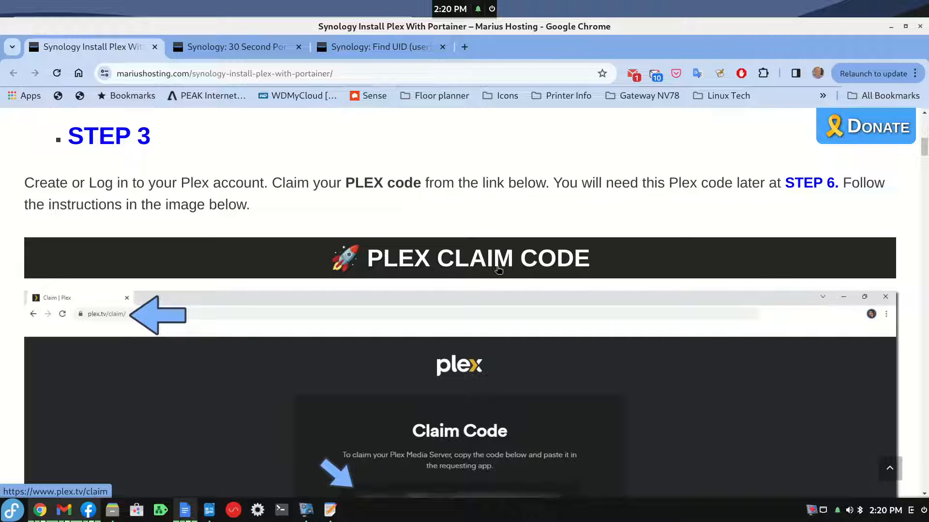
pyautogui.scroll(-3, 499, 270)
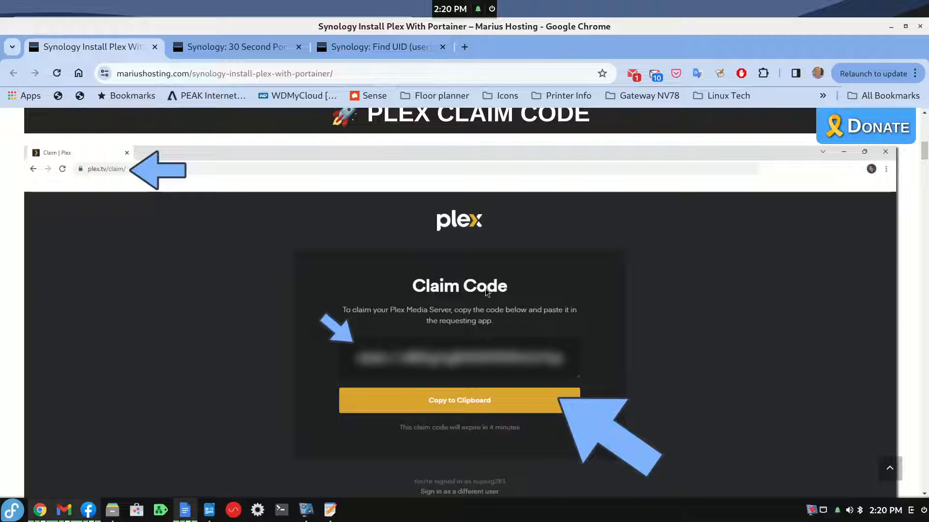
pyautogui.scroll(-3, 482, 302)
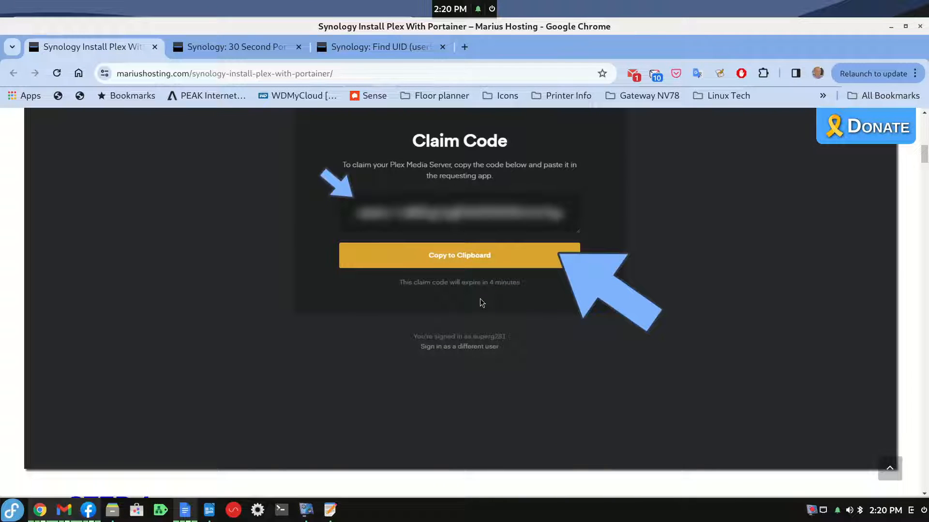
pyautogui.scroll(-7, 482, 302)
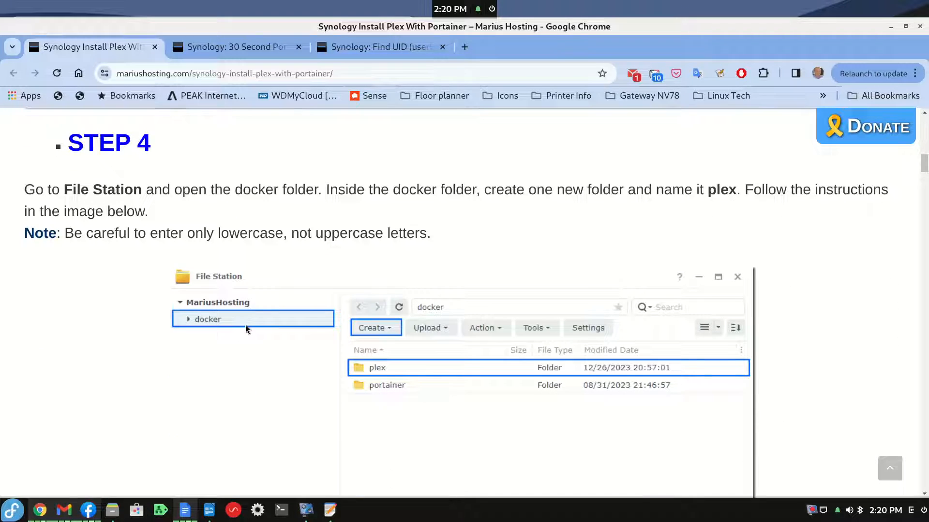
pyautogui.scroll(7, 244, 324)
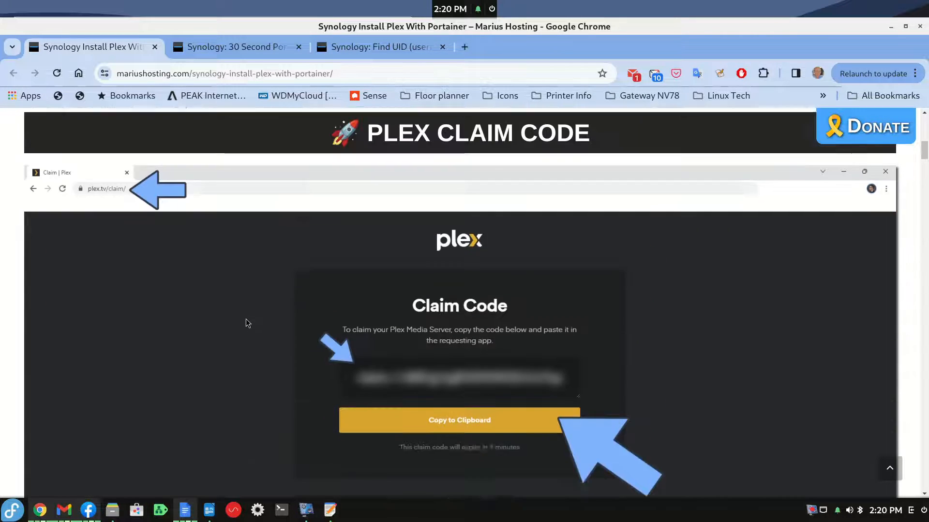
pyautogui.scroll(20, 246, 318)
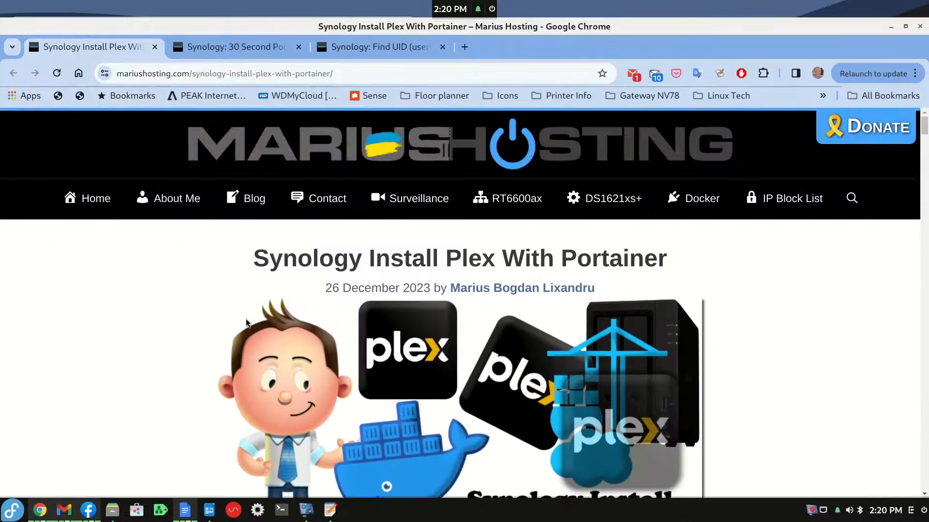
pyautogui.scroll(-5, 245, 318)
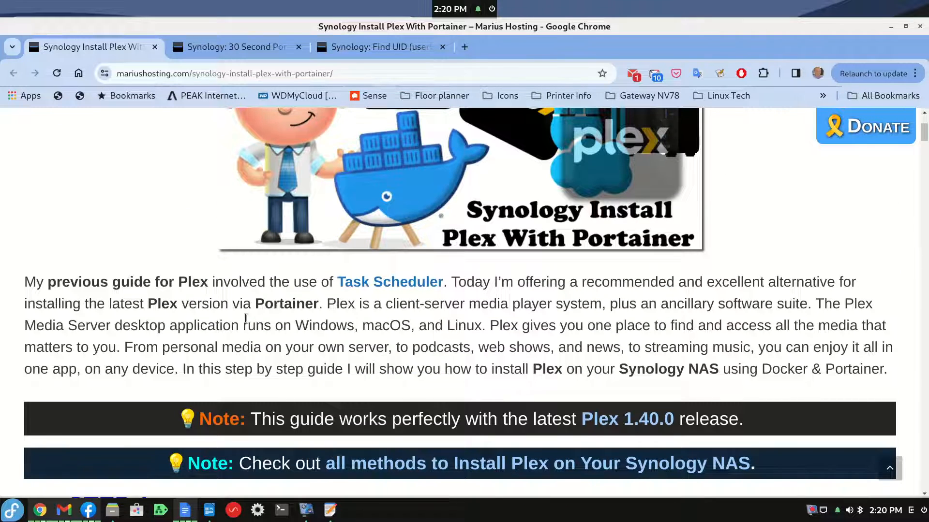
pyautogui.scroll(-12, 246, 318)
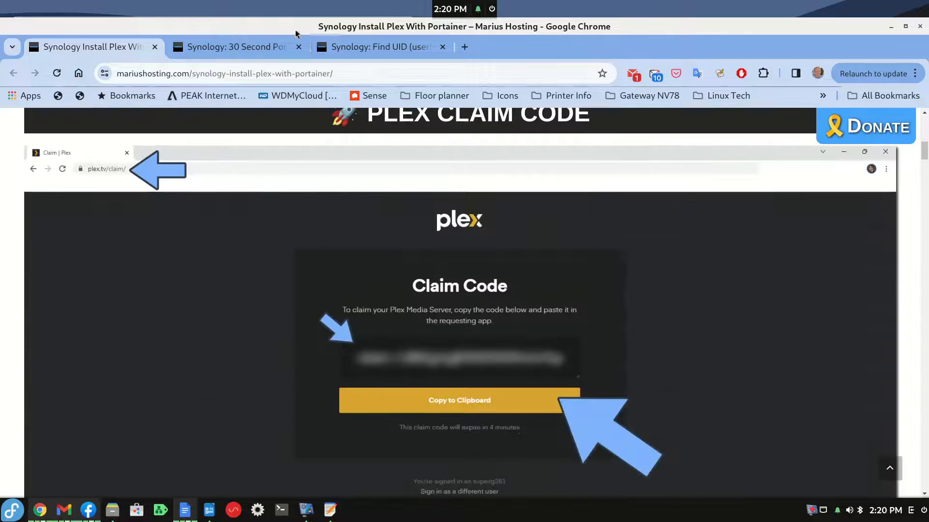
# Search the NAS's Package Center for "container", view the Container Manager package details, and close Package Center.
pyautogui.doubleClick(303, 30)
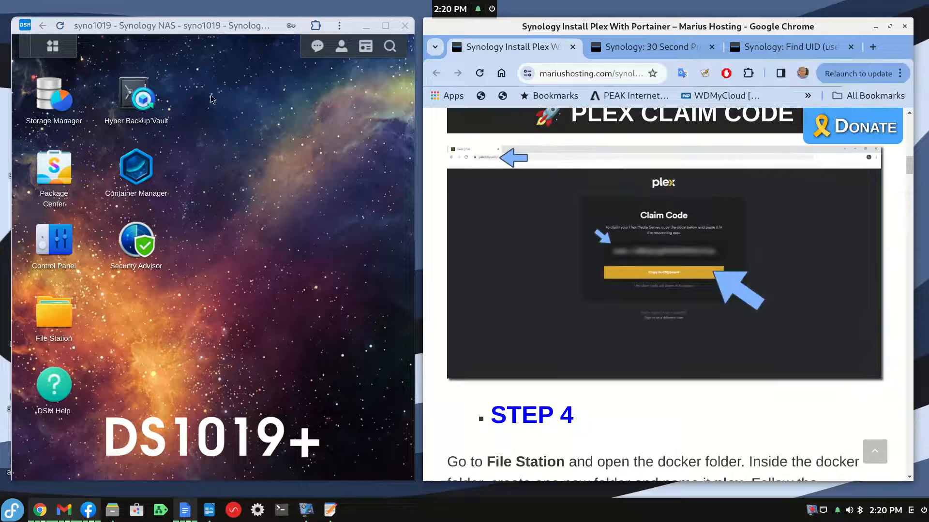
pyautogui.doubleClick(192, 26)
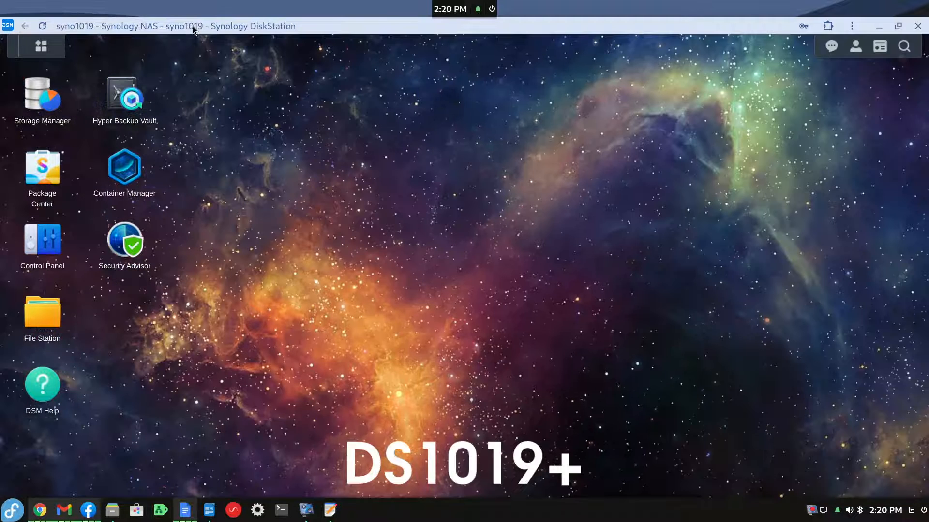
pyautogui.click(46, 179)
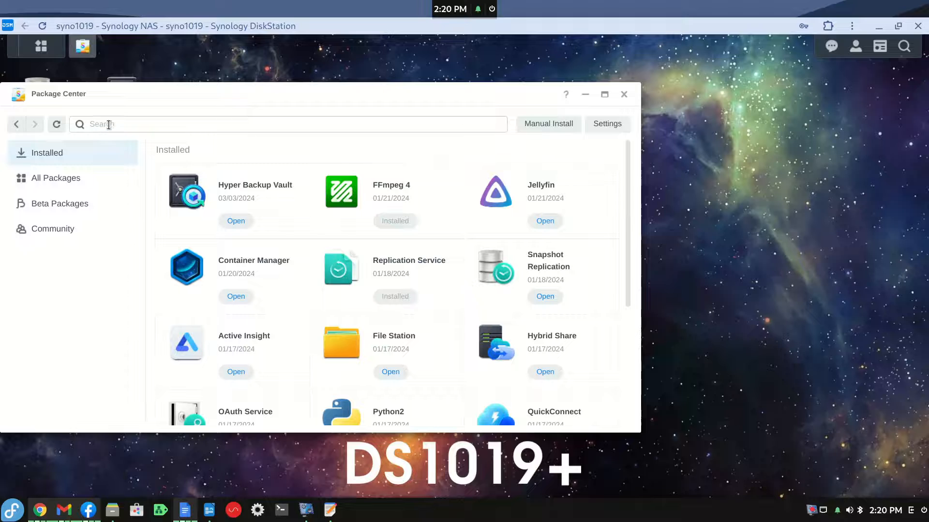
pyautogui.write('co')
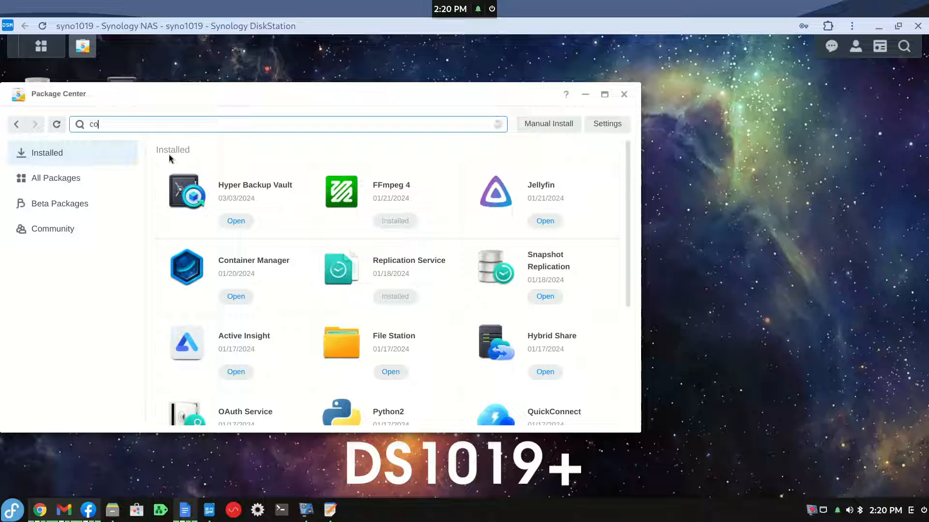
pyautogui.write('ntainer')
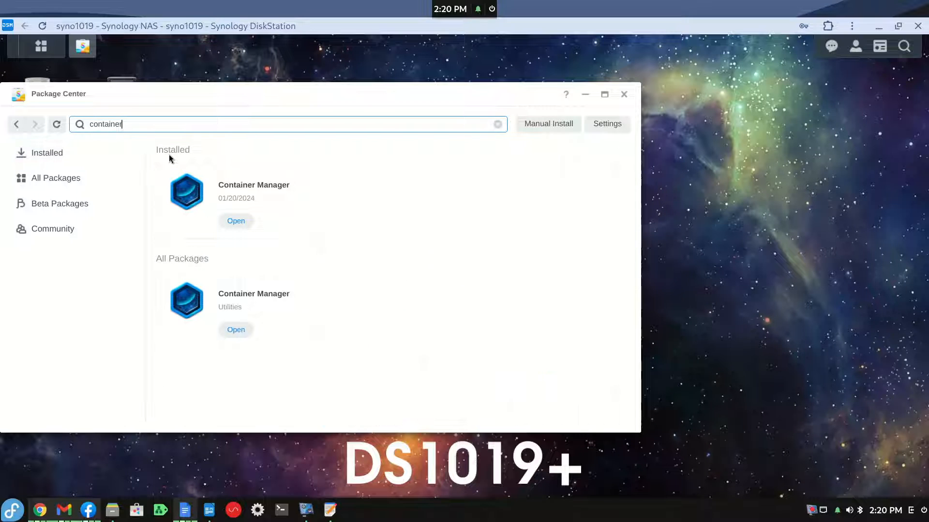
pyautogui.click(229, 187)
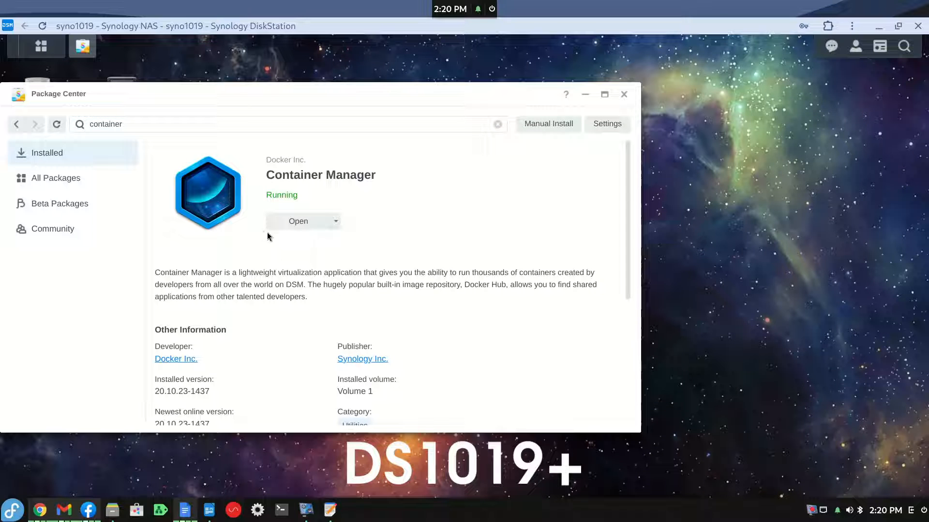
pyautogui.click(623, 95)
# Return to the Plex guide and read STEP 4 about creating a plex folder inside the docker folder.
pyautogui.doubleClick(661, 32)
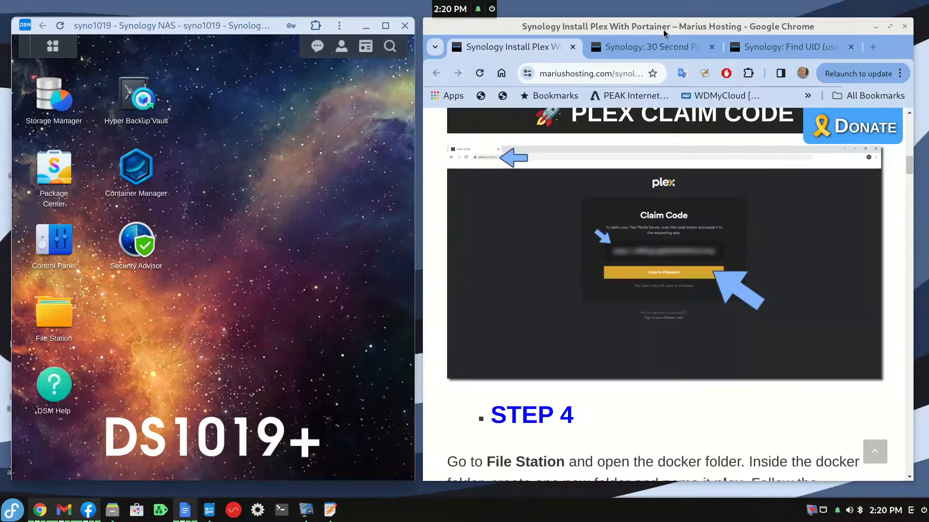
pyautogui.doubleClick(663, 30)
pyautogui.scroll(-9, 539, 244)
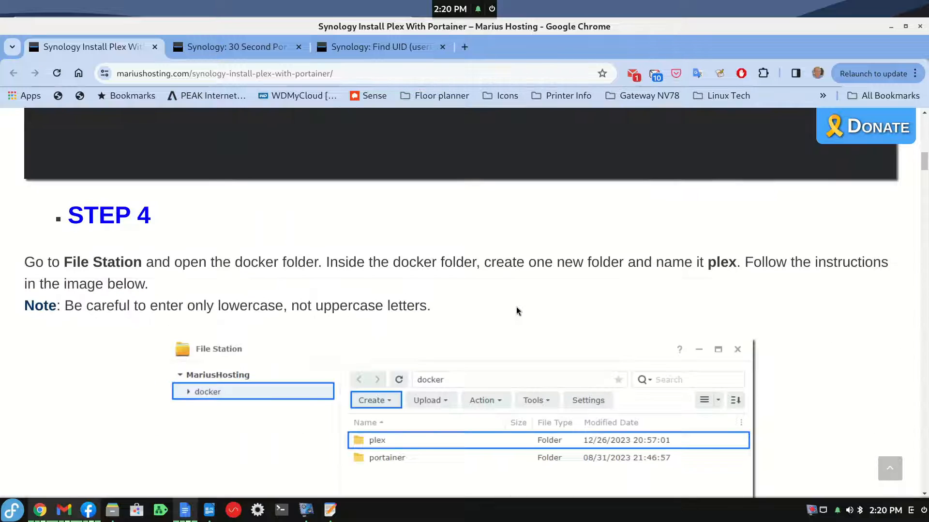
pyautogui.scroll(-1, 516, 307)
pyautogui.scroll(-1, 517, 307)
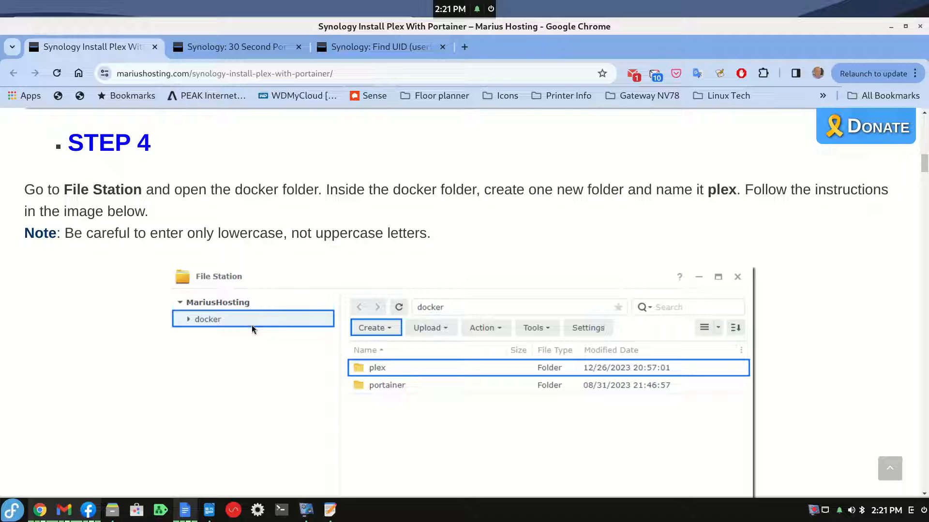
# Check the NAS's Shared Folder list in Control Panel and its options for creating a shared folder, and close Control Panel.
pyautogui.doubleClick(369, 26)
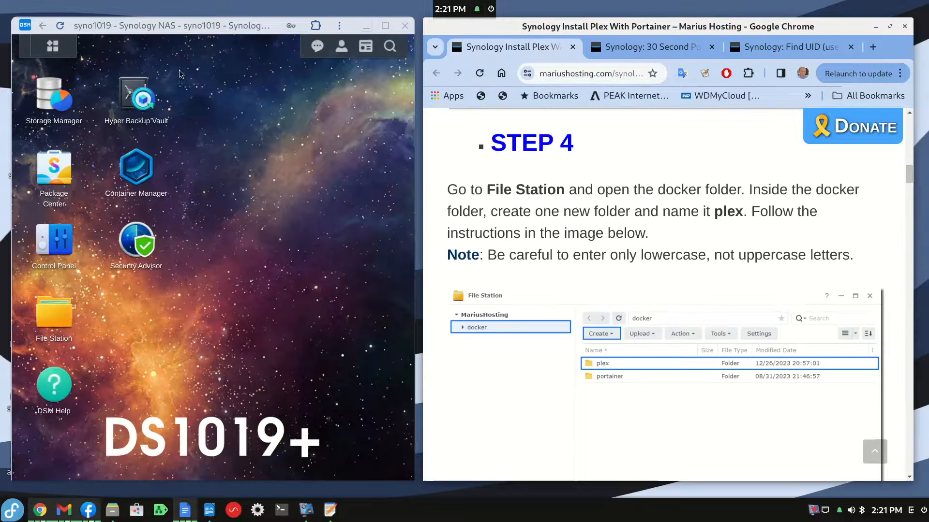
pyautogui.doubleClick(214, 30)
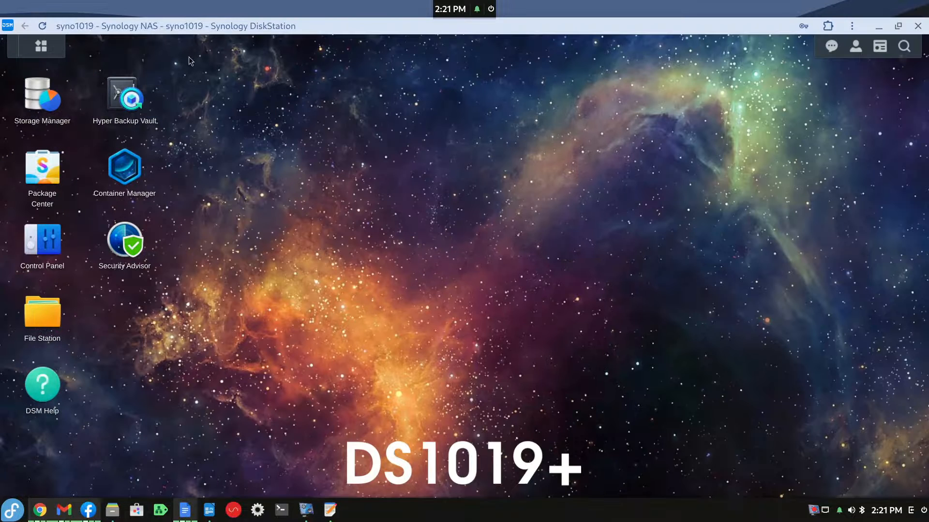
pyautogui.click(45, 245)
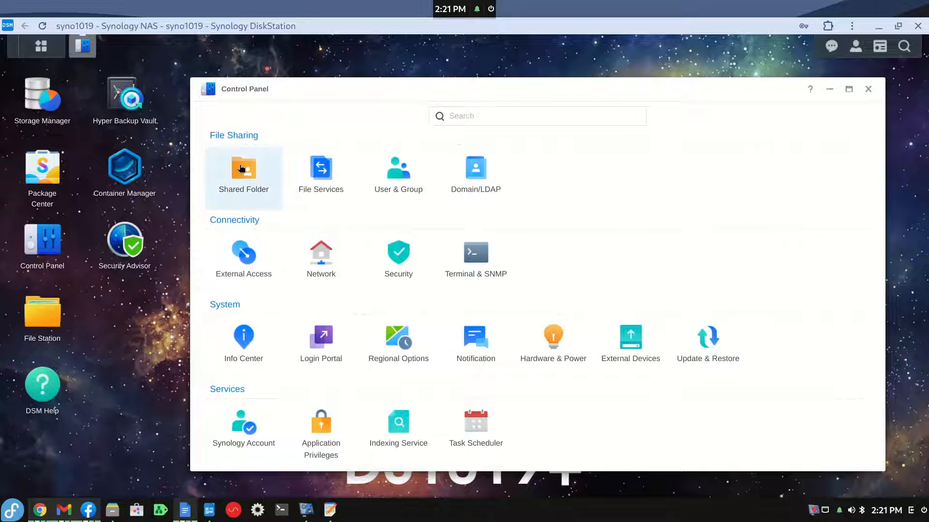
pyautogui.click(243, 171)
pyautogui.click(367, 119)
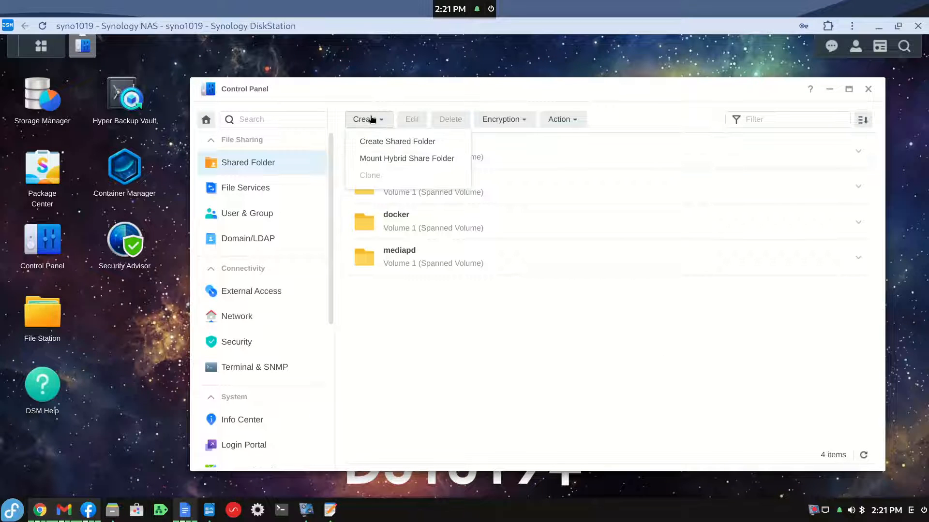
pyautogui.click(391, 142)
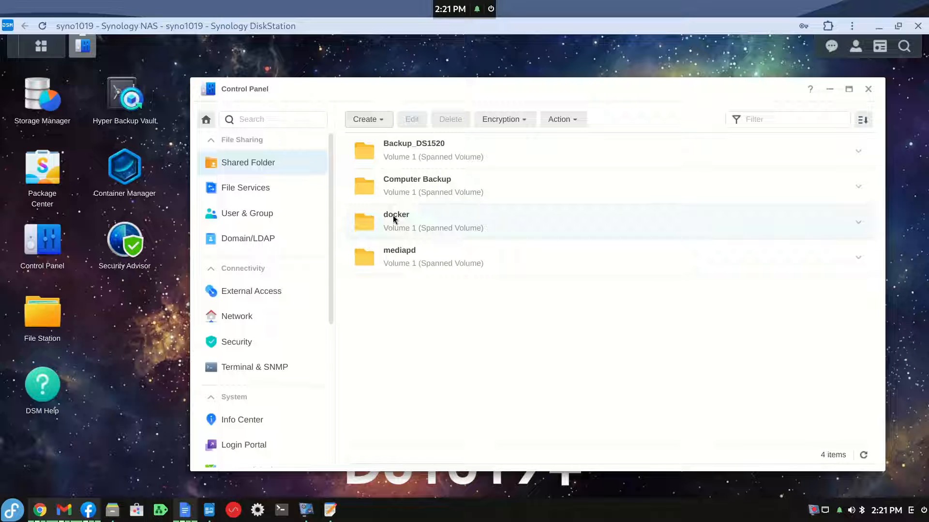
pyautogui.click(868, 90)
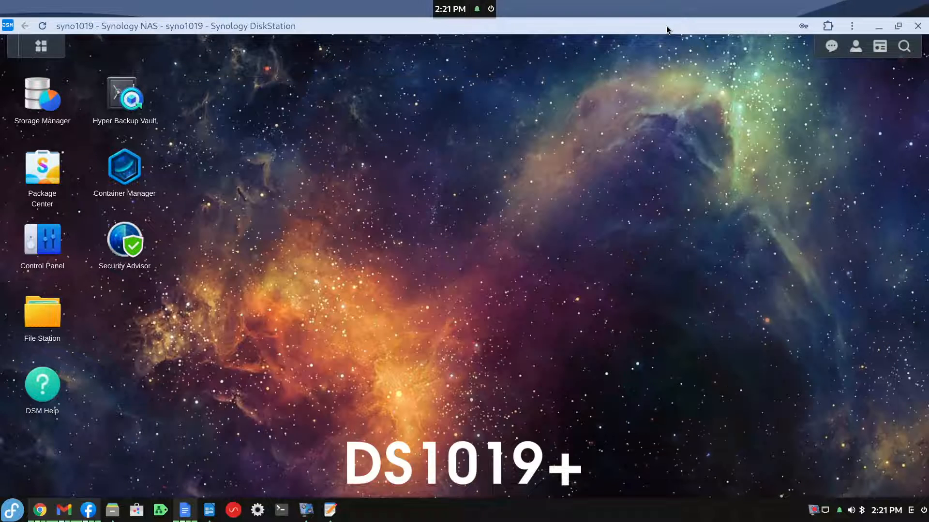
# Return to the Plex With Portainer guide and read STEP 5 and STEP 6 about adding a stack named plex.
pyautogui.doubleClick(666, 30)
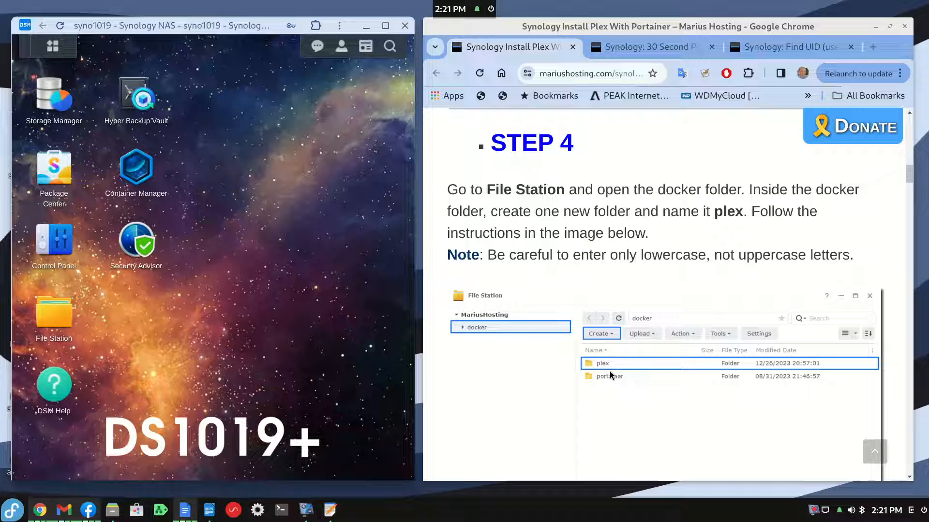
pyautogui.scroll(-10, 609, 371)
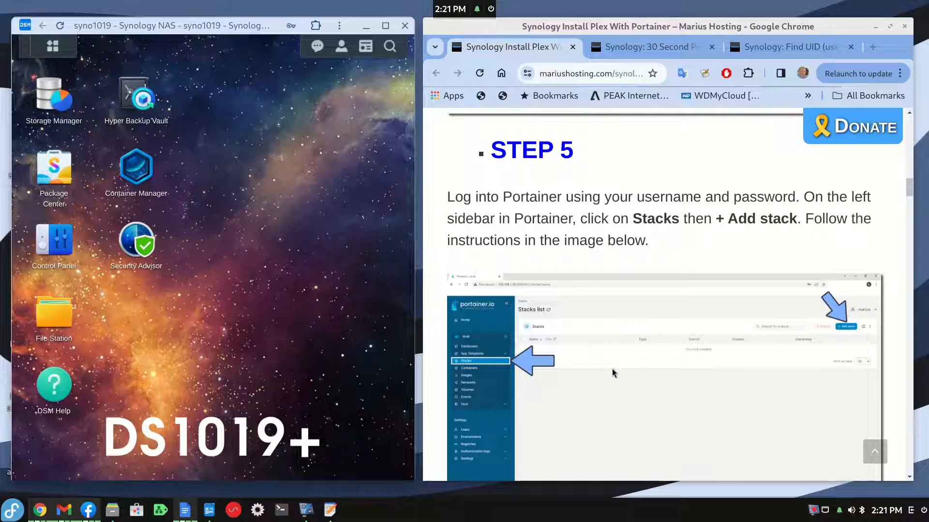
pyautogui.scroll(-5, 614, 373)
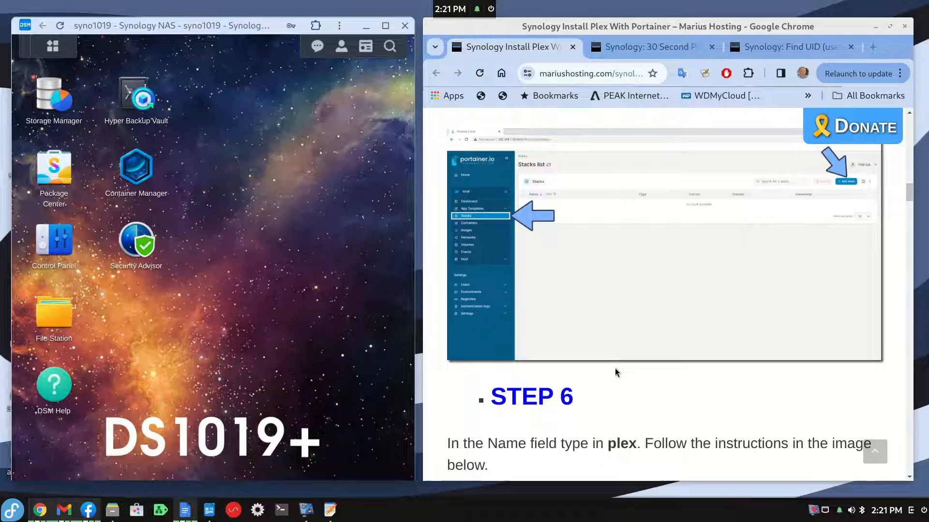
pyautogui.scroll(8, 615, 372)
pyautogui.scroll(-5, 615, 371)
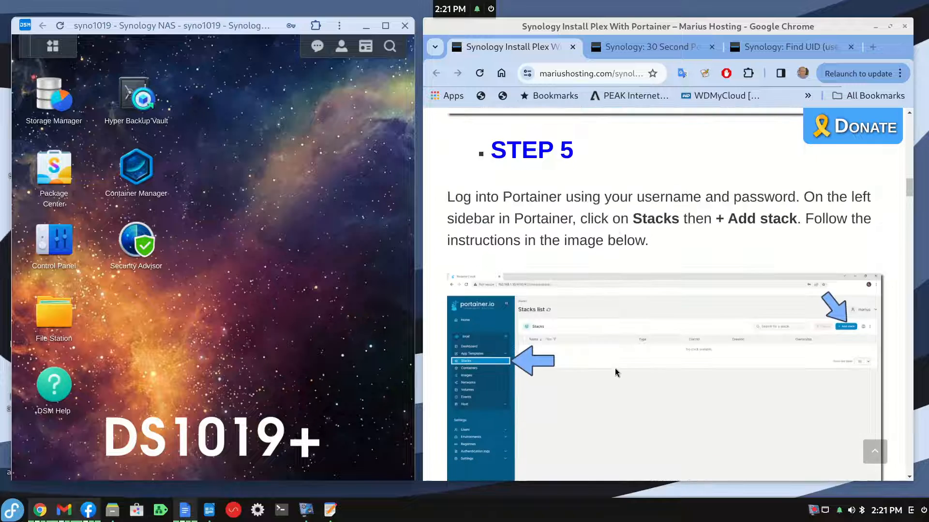
pyautogui.scroll(5, 615, 371)
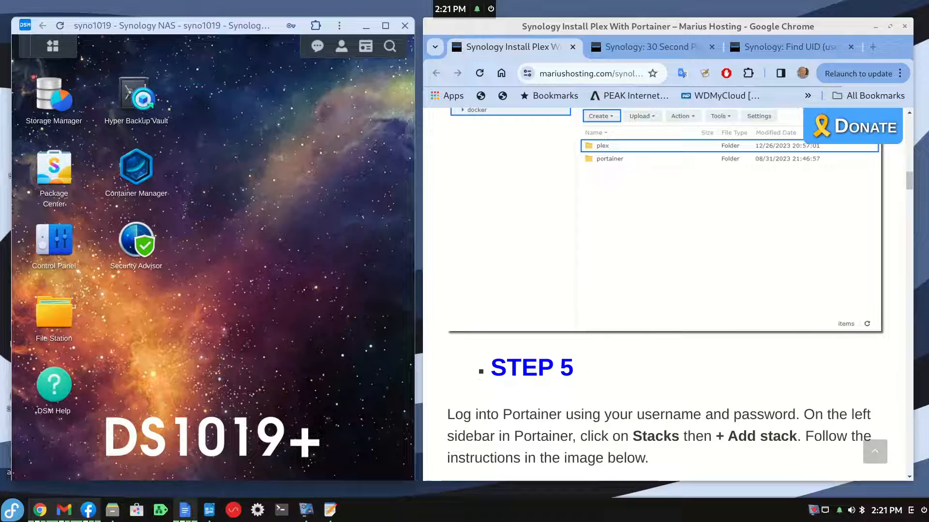
# Switch to the text editor's compose draft, add the line "plex docker container name = plexhw" above the version line, and move the window out of view.
pyautogui.hotkey('alt', 'Tab')
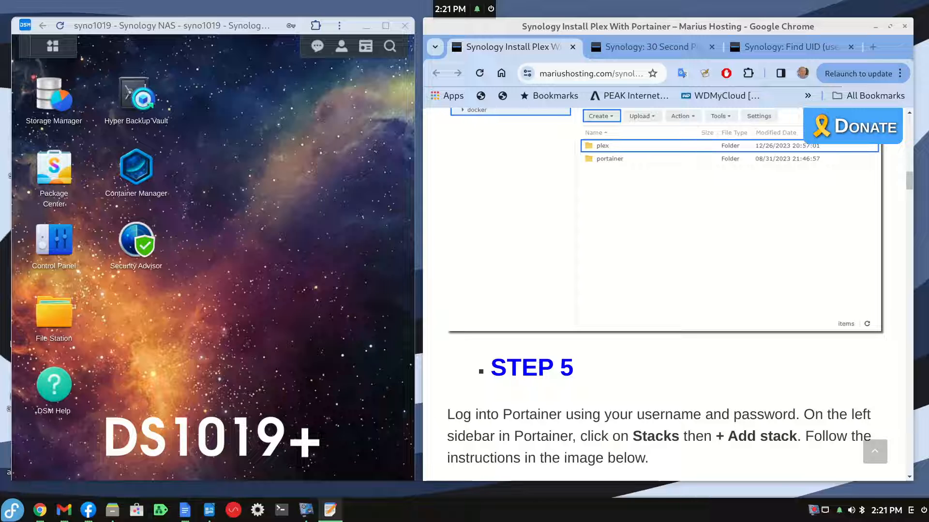
pyautogui.moveTo(928, 118); pyautogui.dragTo(388, 129)
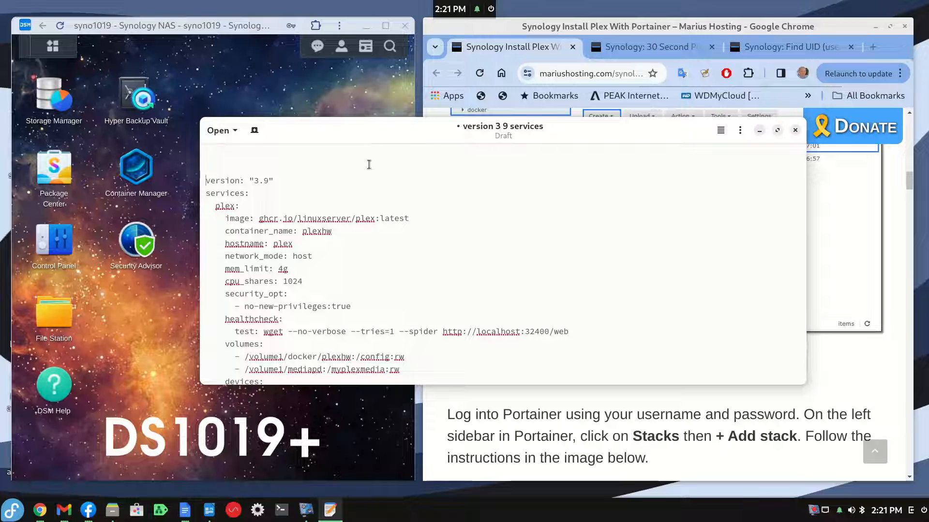
pyautogui.click(234, 152)
pyautogui.write('plex ')
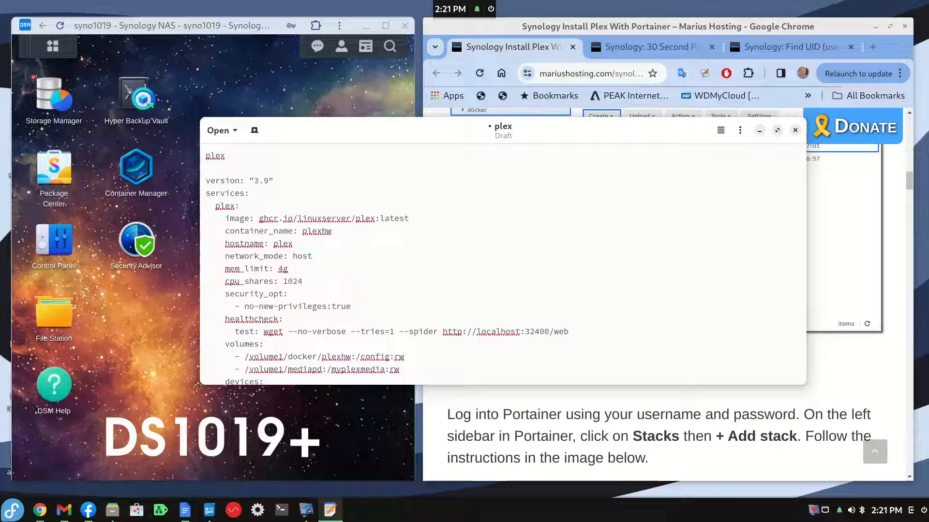
pyautogui.write('docker container')
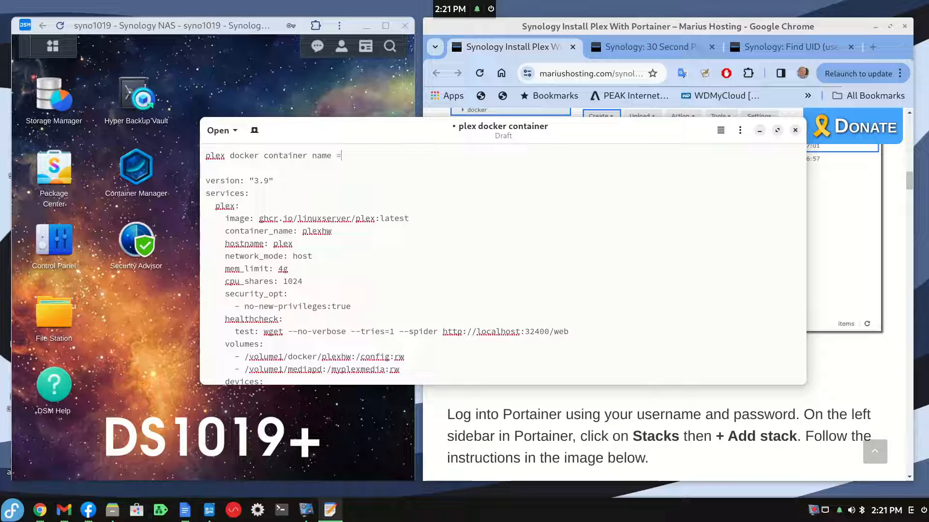
pyautogui.write('name = plex')
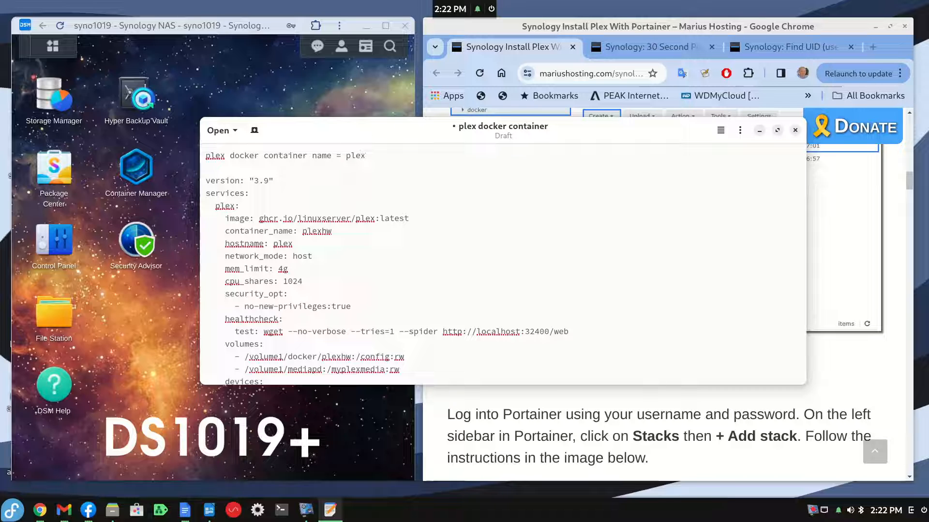
pyautogui.write('hw')
pyautogui.moveTo(431, 136); pyautogui.dragTo(928, 178)
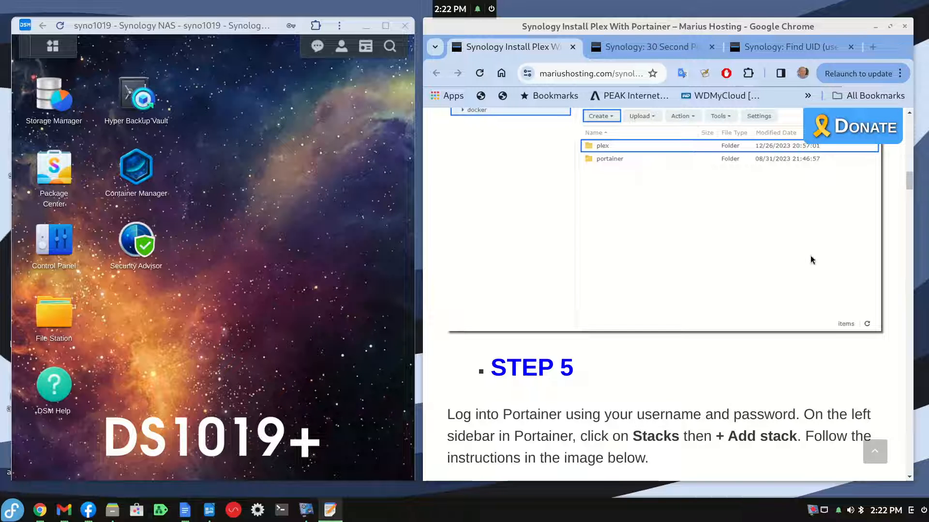
# Review the Plex guide's STEP 4 folder instructions, its Portainer stack code and the notes below it, and return to the introduction.
pyautogui.scroll(2, 792, 272)
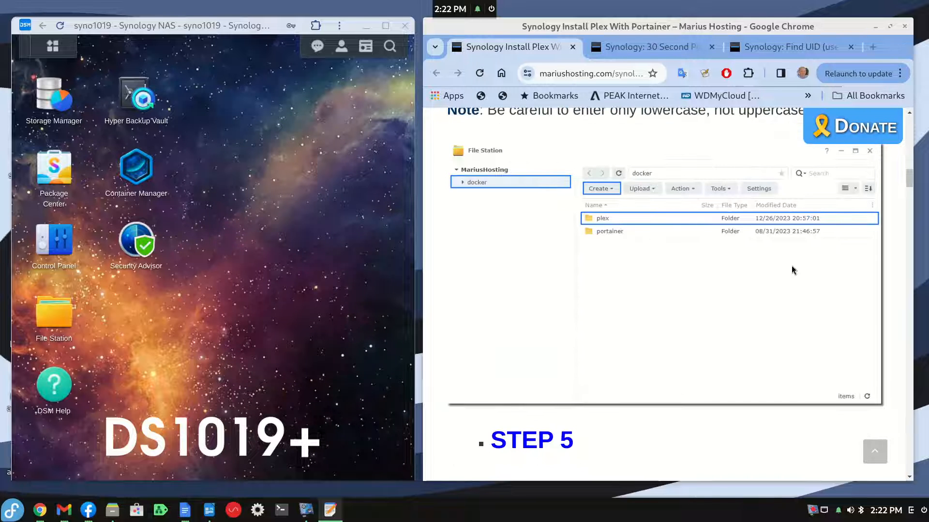
pyautogui.scroll(5, 792, 270)
pyautogui.scroll(-5, 785, 272)
pyautogui.scroll(5, 784, 272)
pyautogui.scroll(-10, 784, 271)
pyautogui.scroll(-6, 784, 272)
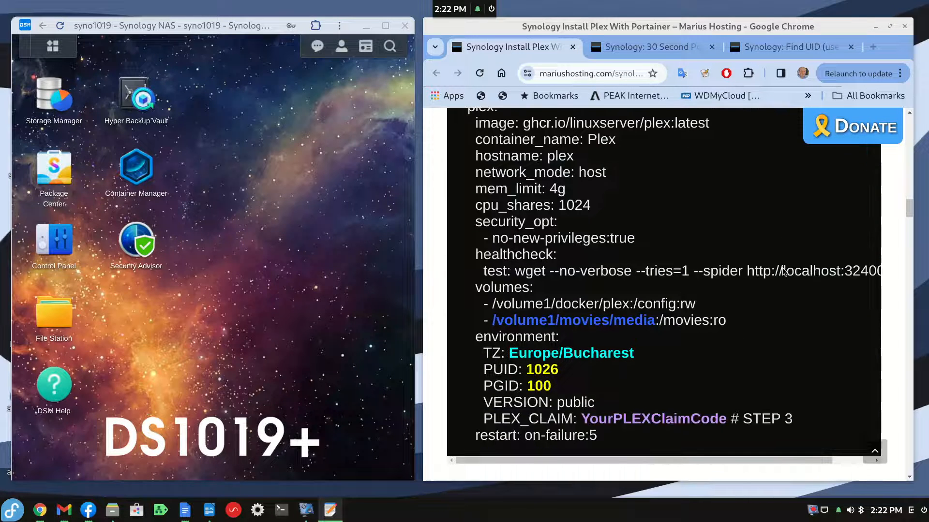
pyautogui.scroll(-3, 782, 269)
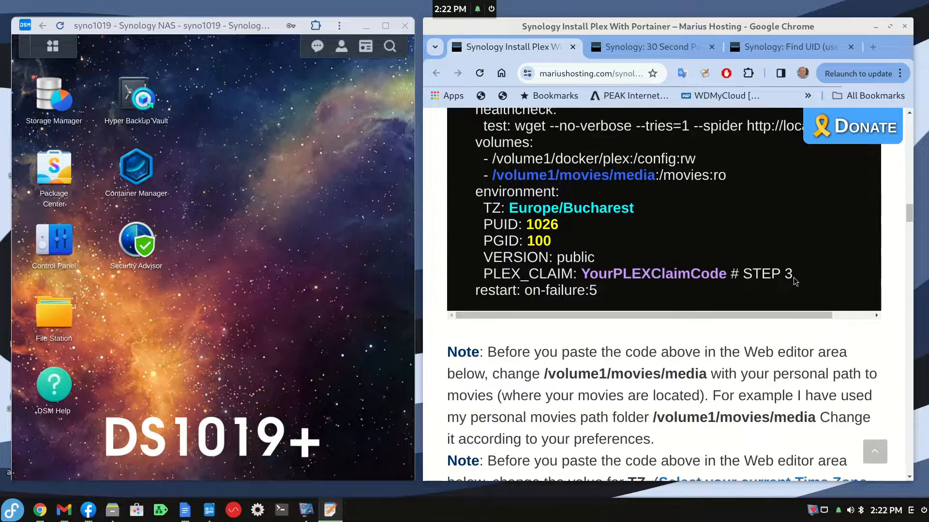
pyautogui.scroll(5, 793, 279)
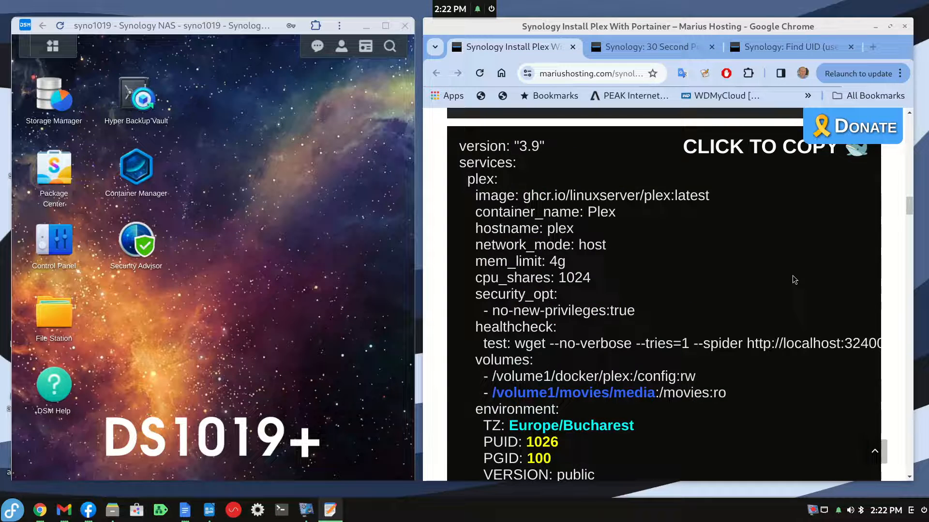
pyautogui.scroll(7, 793, 280)
pyautogui.scroll(-12, 793, 279)
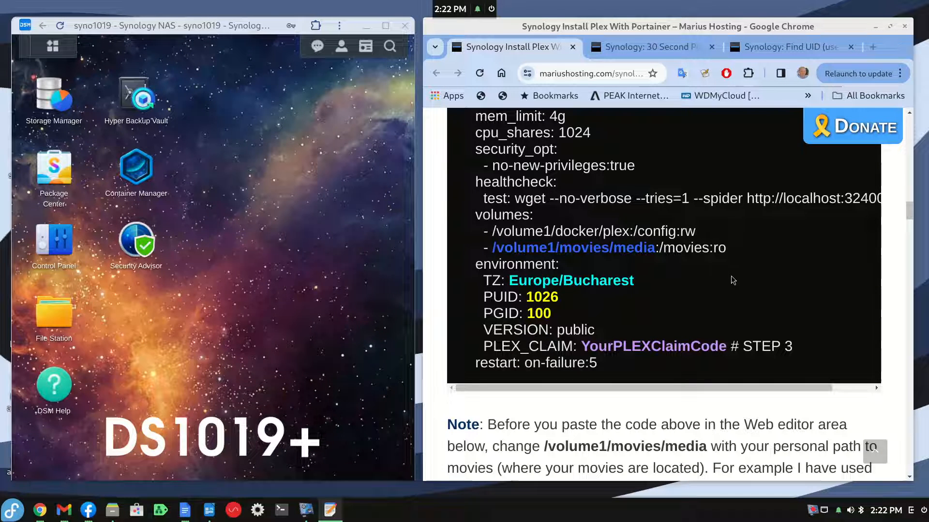
pyautogui.scroll(20, 732, 280)
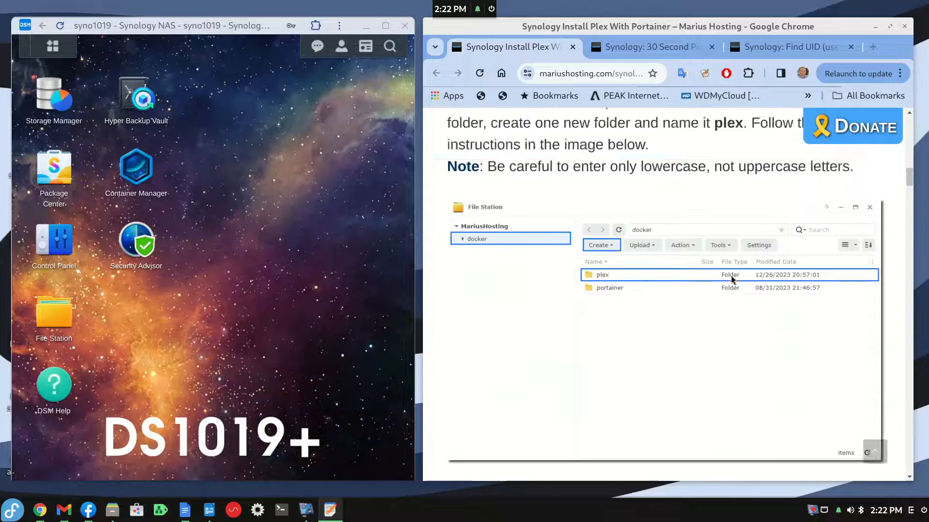
pyautogui.scroll(5, 733, 280)
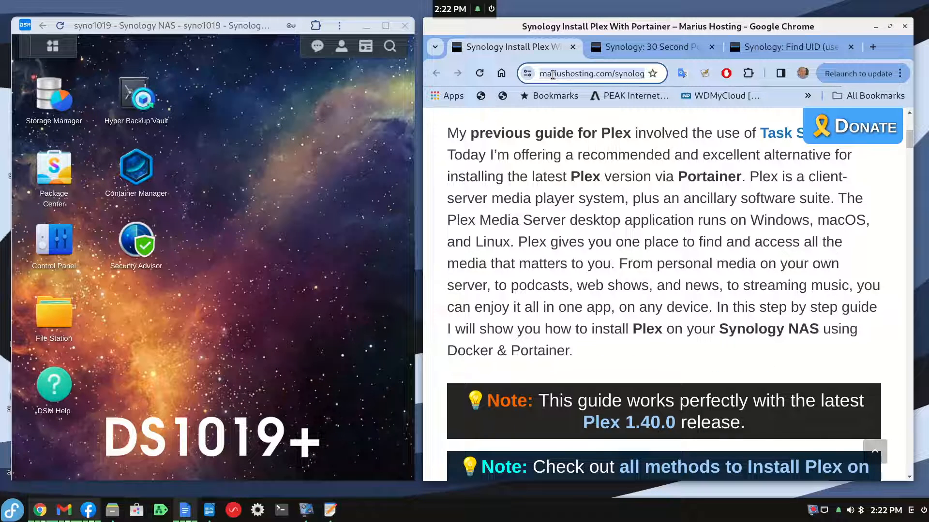
# Search the web for "mariushostin plex install" and switch to the corrected results for "marius hosting plex install".
pyautogui.click(552, 75)
pyautogui.write('mariu')
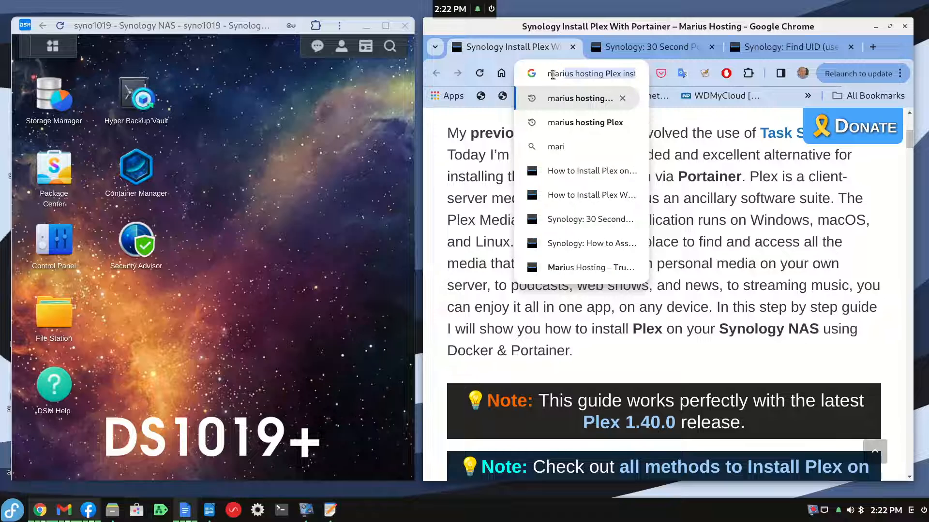
pyautogui.press('BackSpace')
pyautogui.write('s')
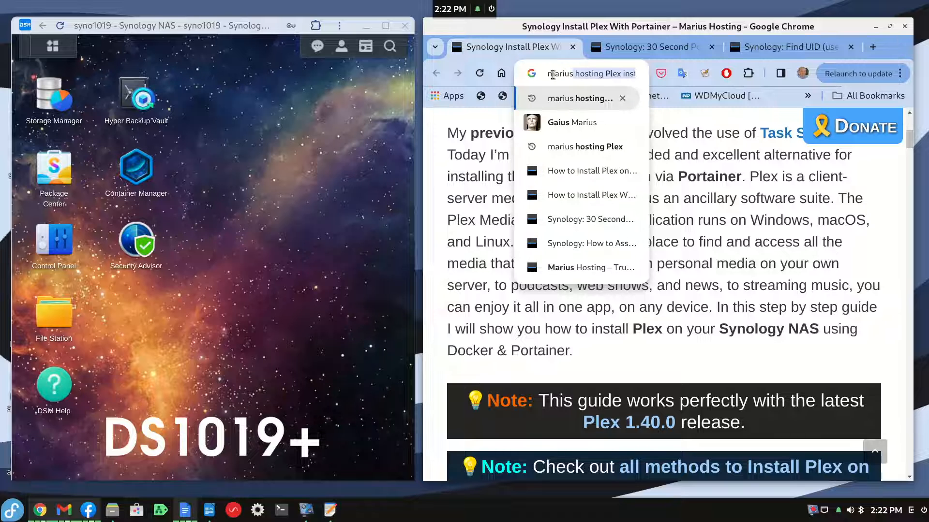
pyautogui.write('hostin')
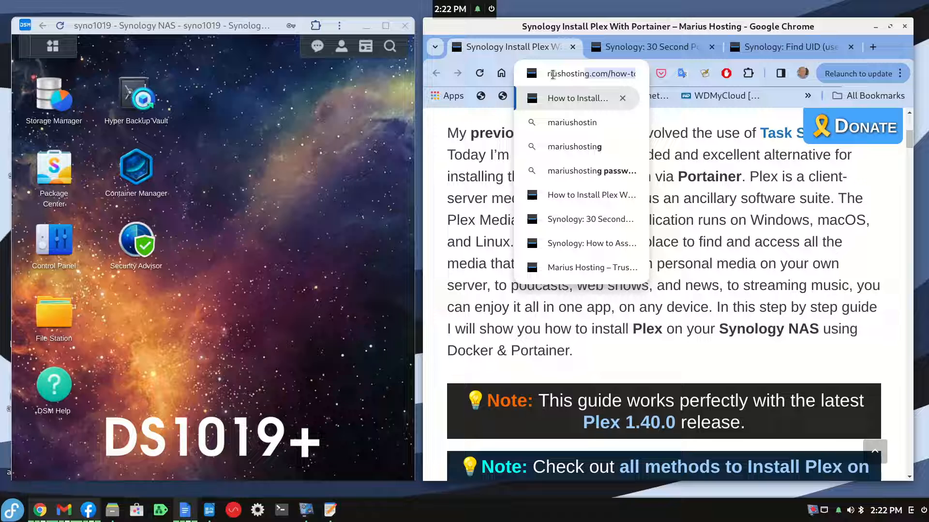
pyautogui.write(' plex install')
pyautogui.press('Return')
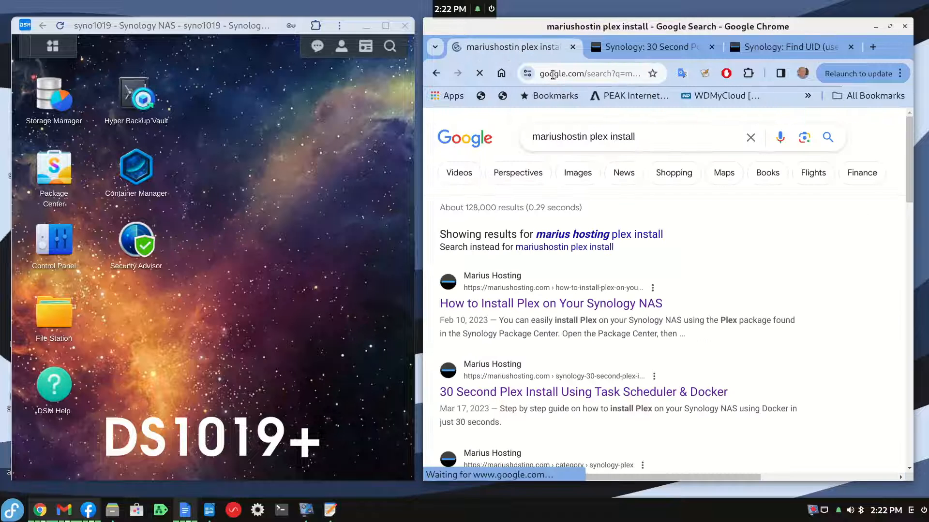
pyautogui.click(593, 235)
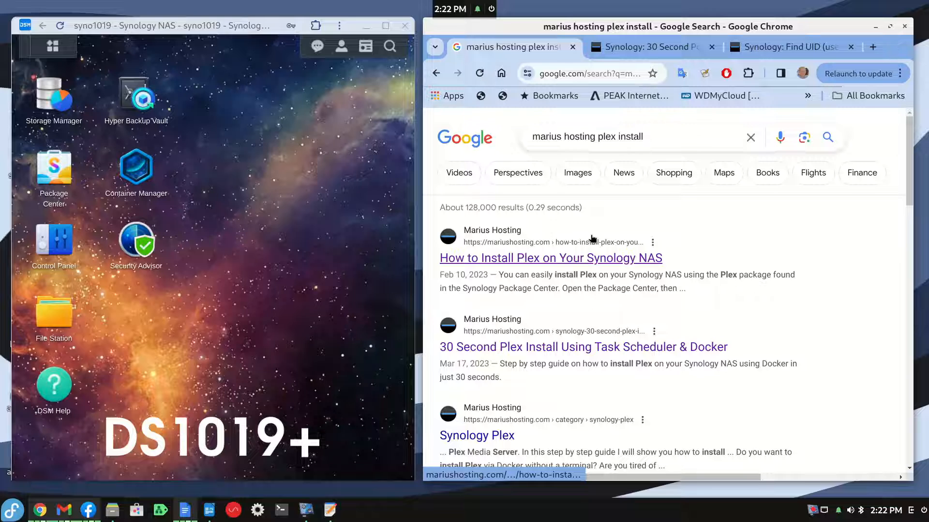
# Open How to Install Plex on Your Synology NAS, review its installation methods, and open the Fourth Method guide, Plex with Hardware Transcoding.
pyautogui.click(576, 258)
pyautogui.scroll(-8, 578, 259)
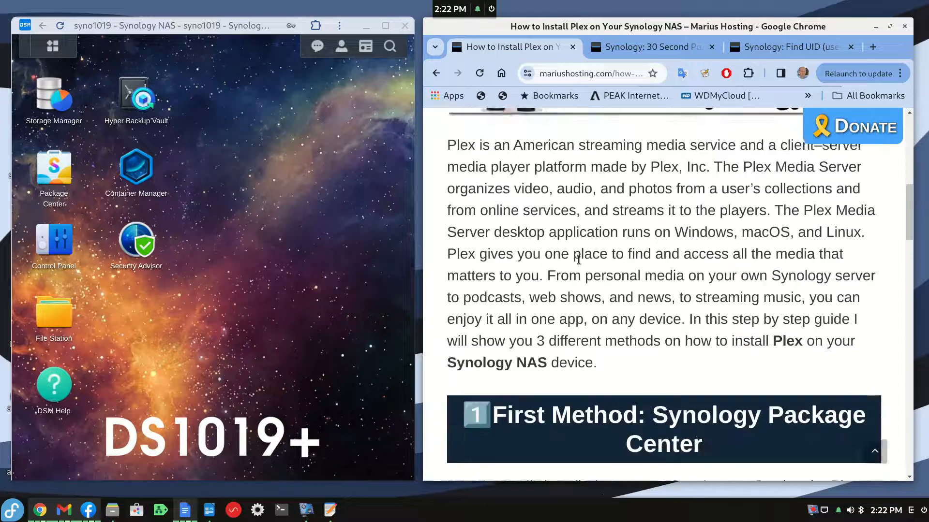
pyautogui.scroll(-10, 578, 260)
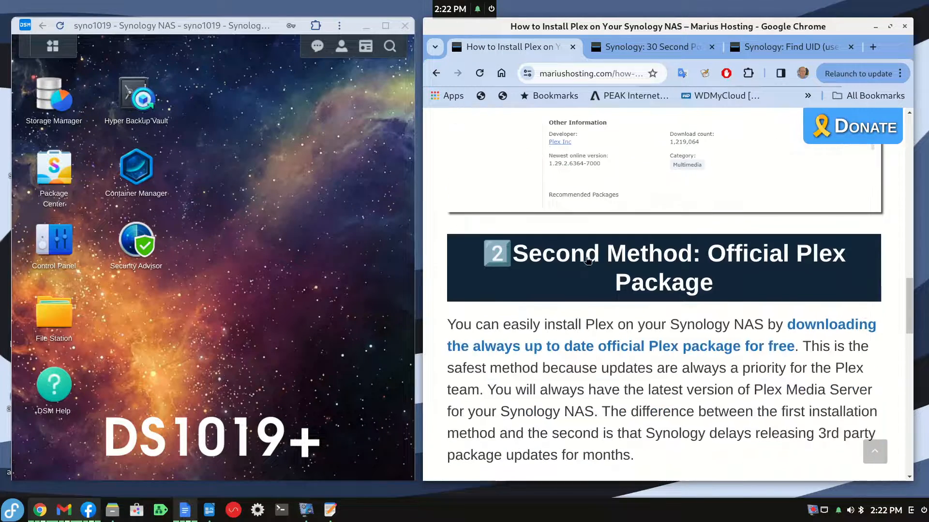
pyautogui.scroll(-11, 587, 260)
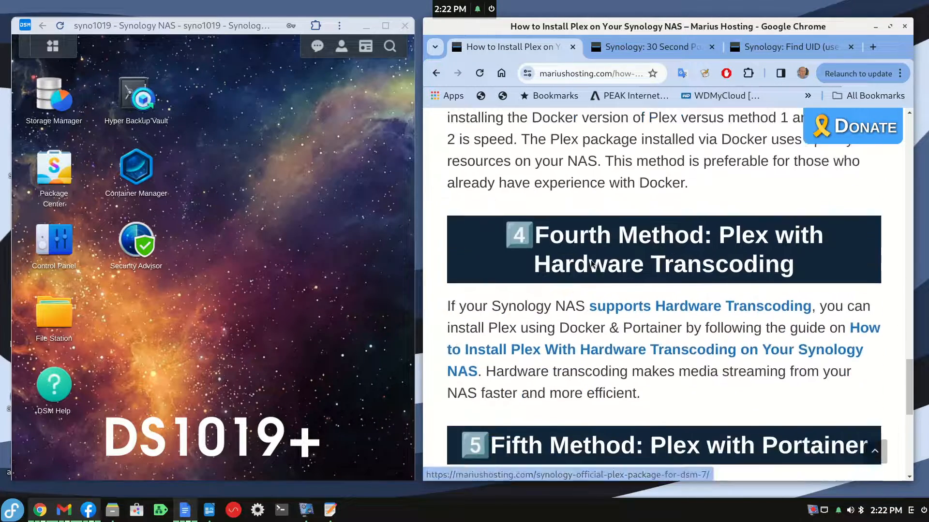
pyautogui.scroll(-1, 592, 262)
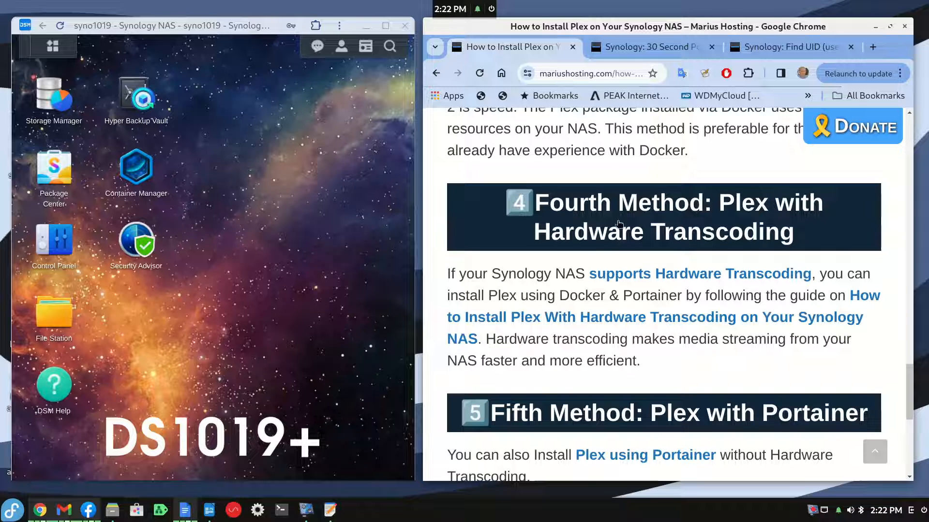
pyautogui.click(624, 211)
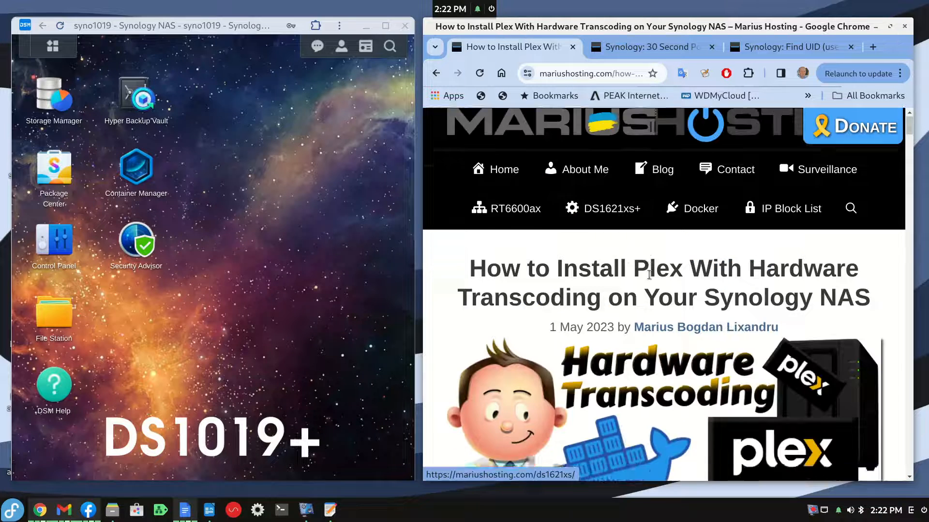
# Read the hardware transcoding guide's claim code section, STEP 7 stack code and notes, and highlight the devices block with the /dev/dri lines.
pyautogui.scroll(-12, 638, 252)
pyautogui.scroll(-20, 649, 279)
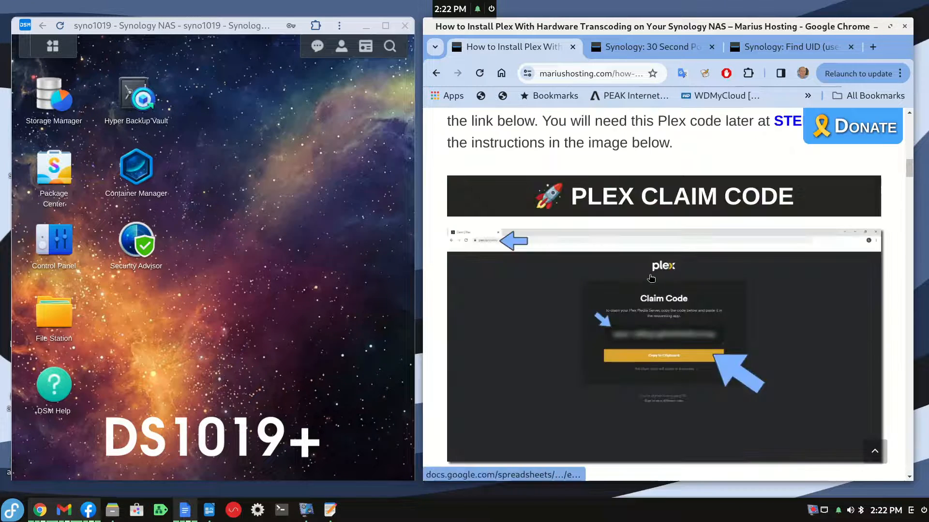
pyautogui.scroll(-15, 649, 275)
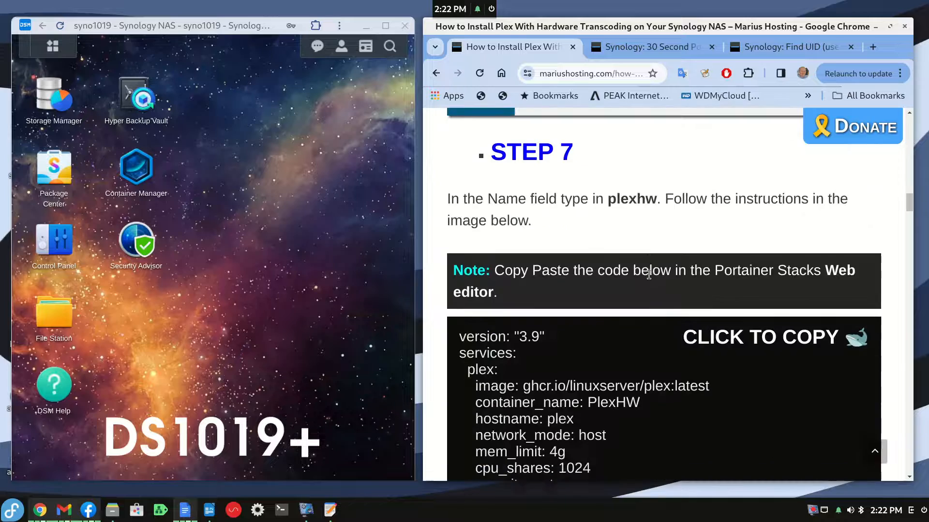
pyautogui.scroll(-7, 649, 279)
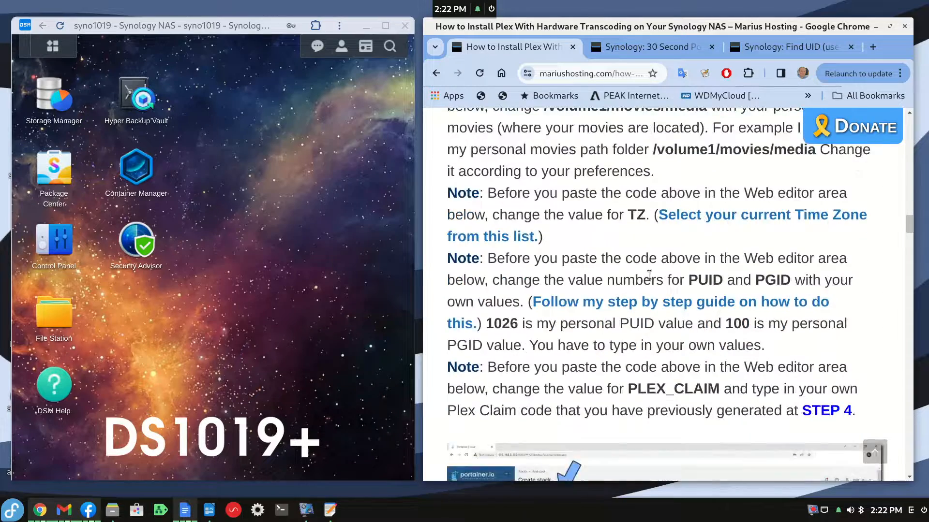
pyautogui.scroll(10, 649, 276)
pyautogui.scroll(-12, 649, 277)
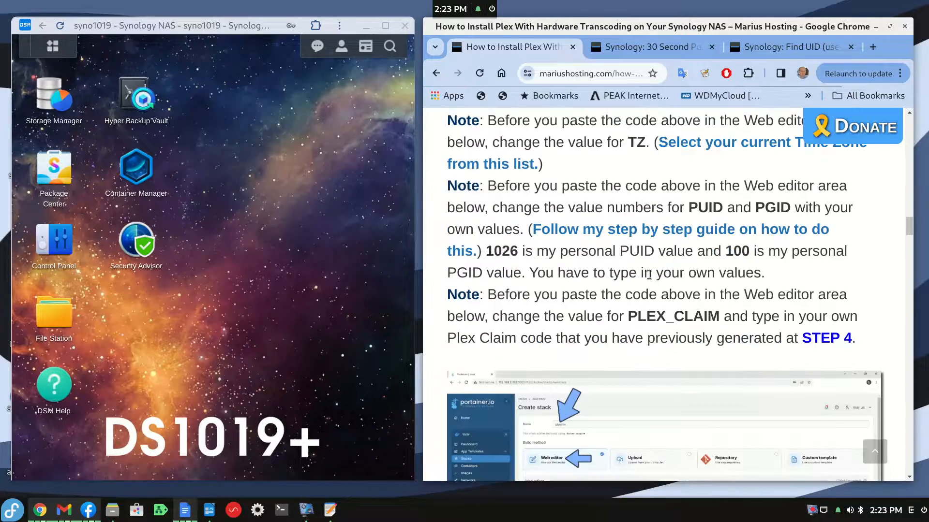
pyautogui.scroll(8, 649, 279)
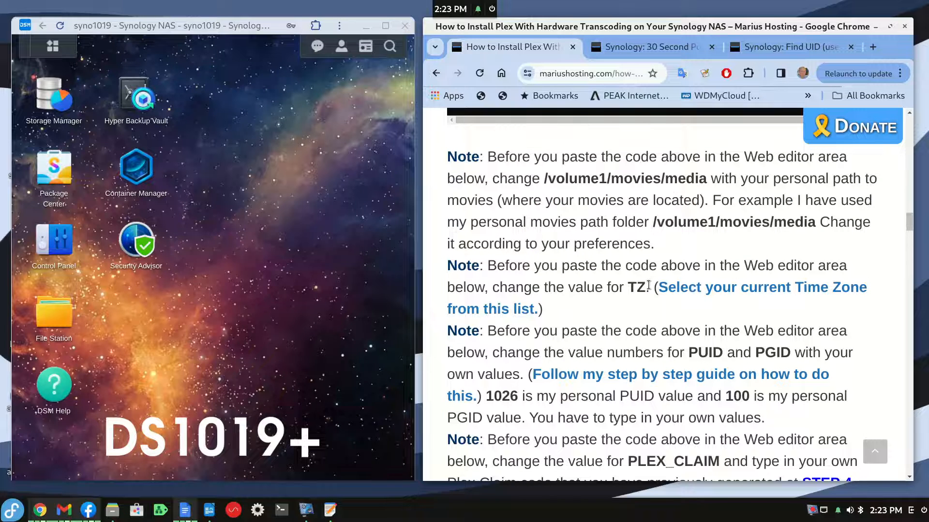
pyautogui.scroll(4, 648, 285)
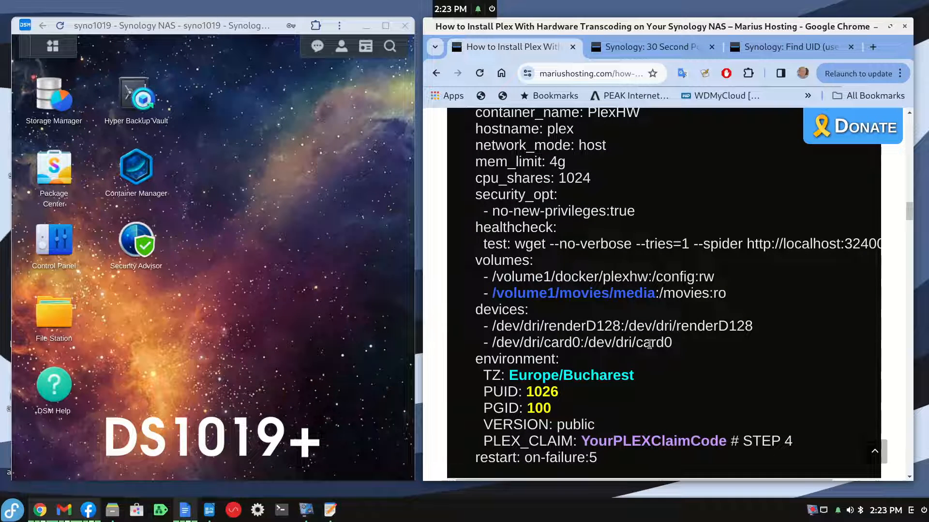
pyautogui.moveTo(672, 343); pyautogui.dragTo(465, 308)
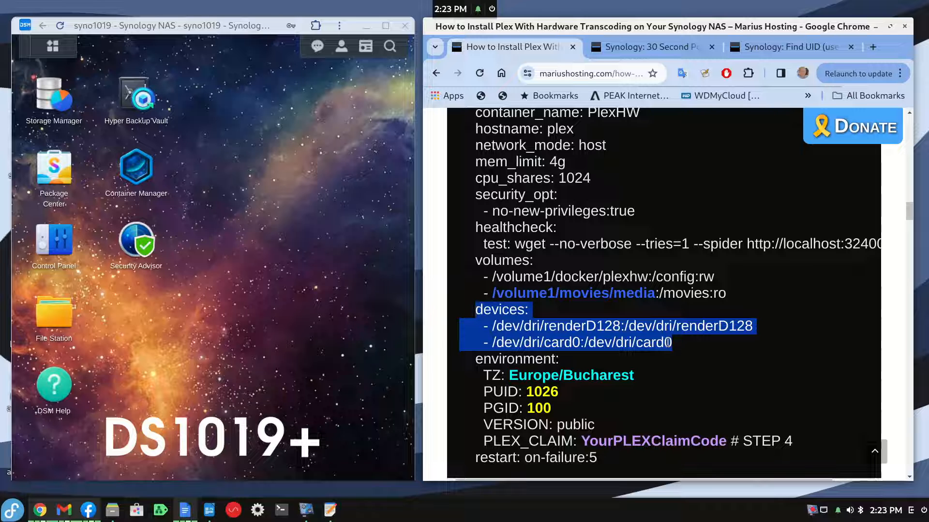
# Review the hardware transcoding guide's steps from the Portainer prerequisite through the Plex claim code to the STEP 5 folder instructions.
pyautogui.scroll(10, 667, 342)
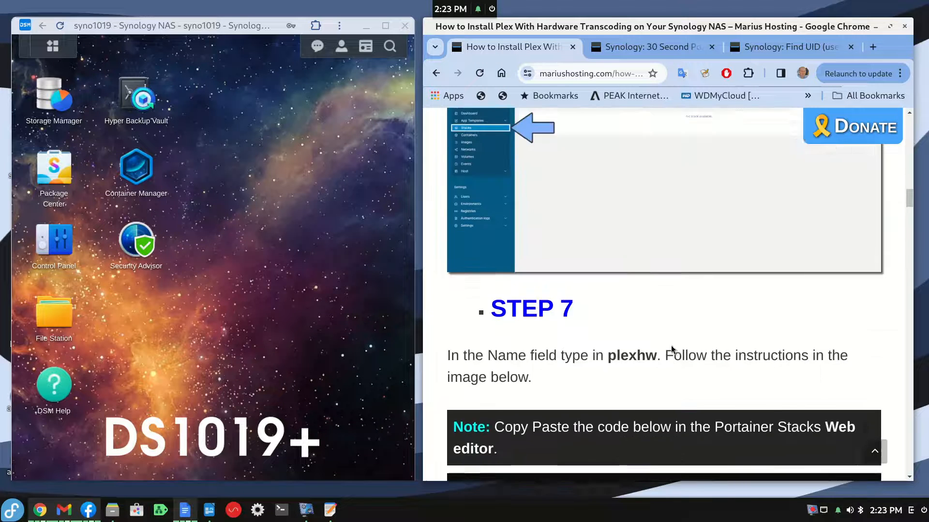
pyautogui.scroll(12, 679, 345)
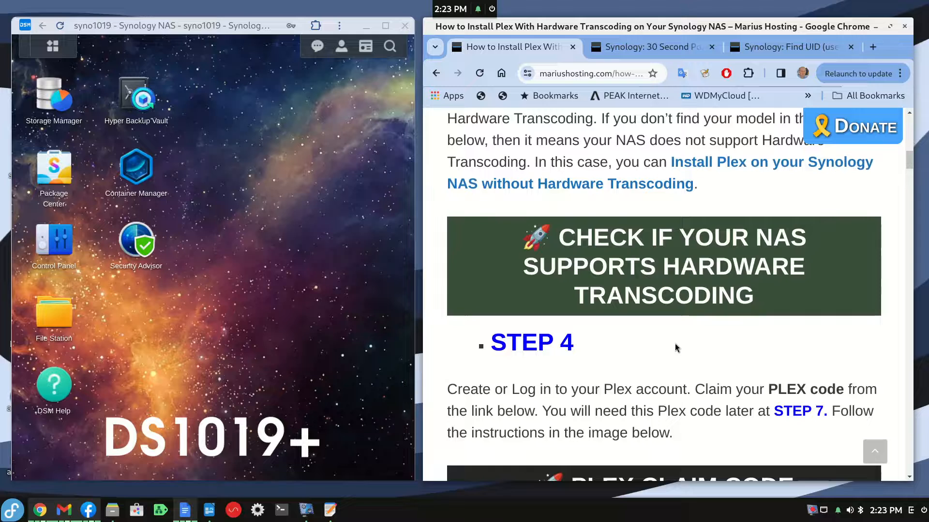
pyautogui.scroll(2, 676, 348)
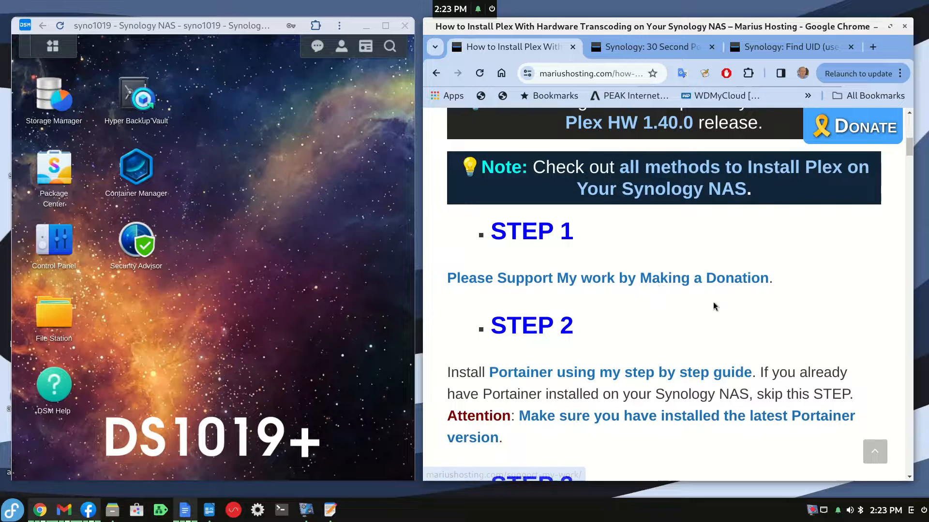
pyautogui.scroll(-3, 685, 318)
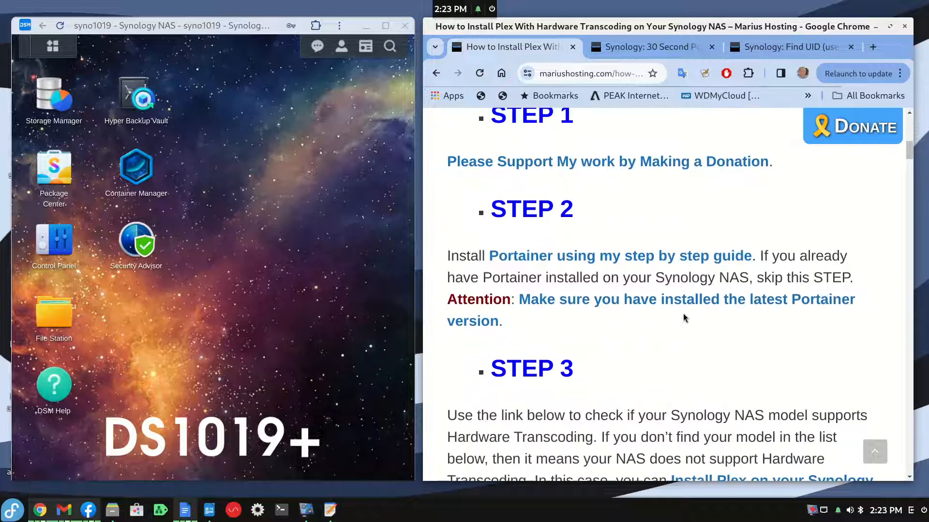
pyautogui.scroll(1, 684, 317)
pyautogui.scroll(-8, 531, 298)
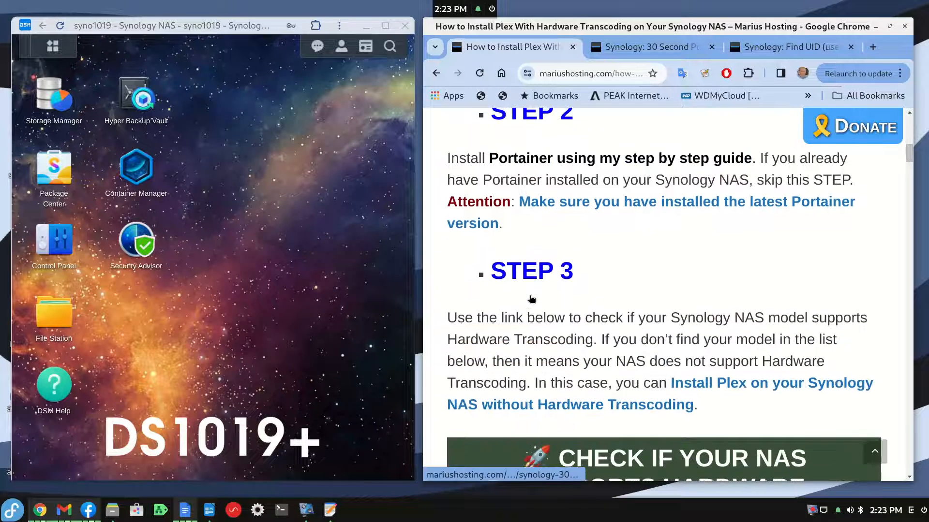
pyautogui.scroll(-4, 530, 300)
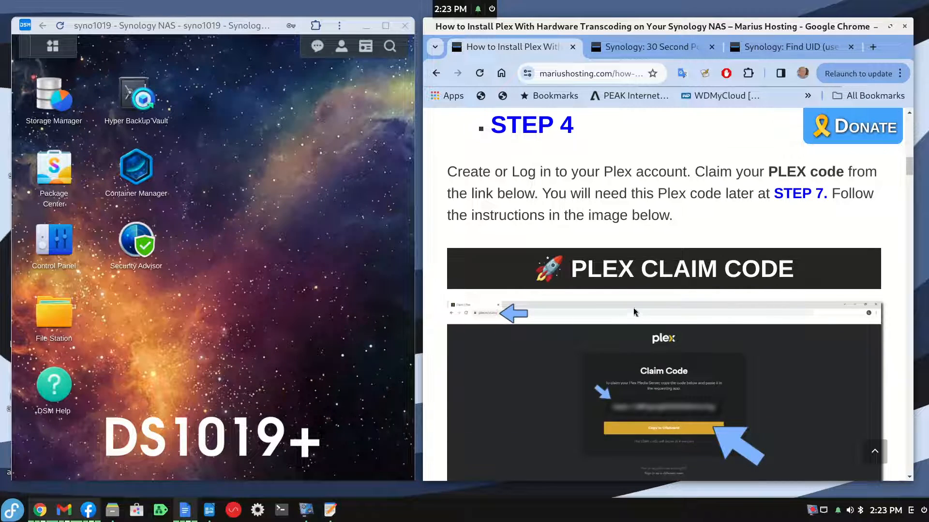
pyautogui.scroll(-4, 635, 312)
pyautogui.scroll(-4, 631, 311)
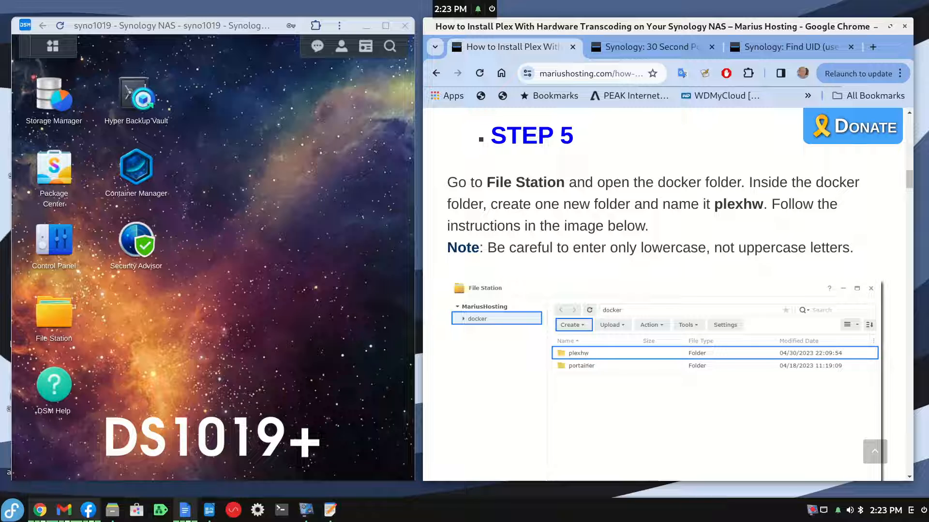
# Maximize the Synology DSM window and open the docker shared folder in File Station.
pyautogui.moveTo(928, 135); pyautogui.dragTo(927, 193)
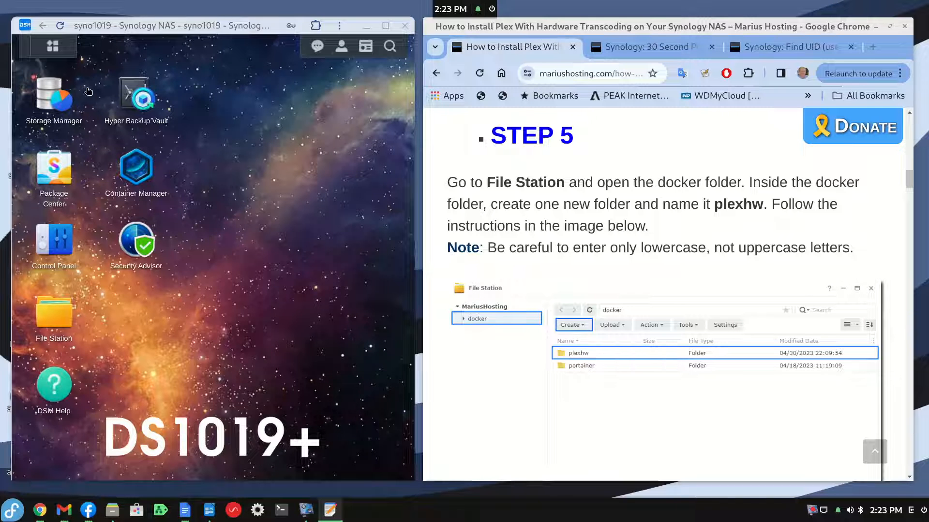
pyautogui.doubleClick(155, 29)
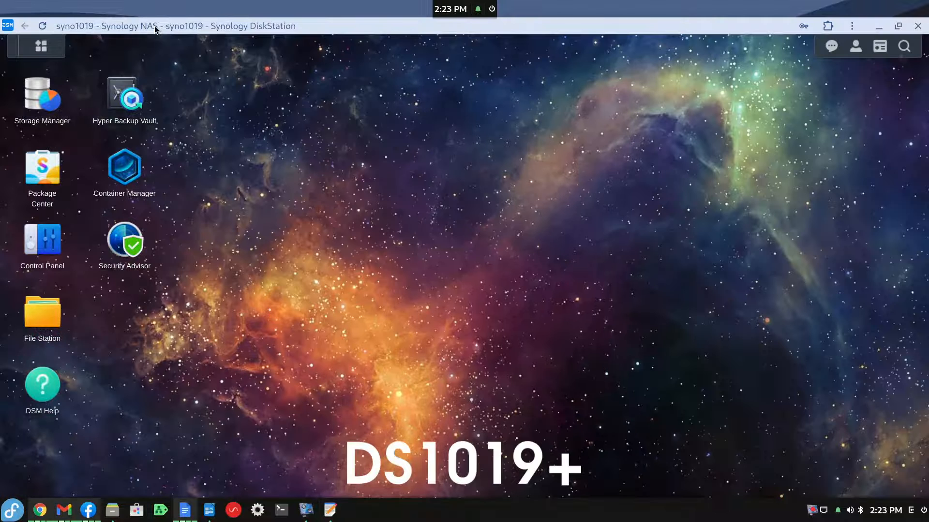
pyautogui.click(56, 315)
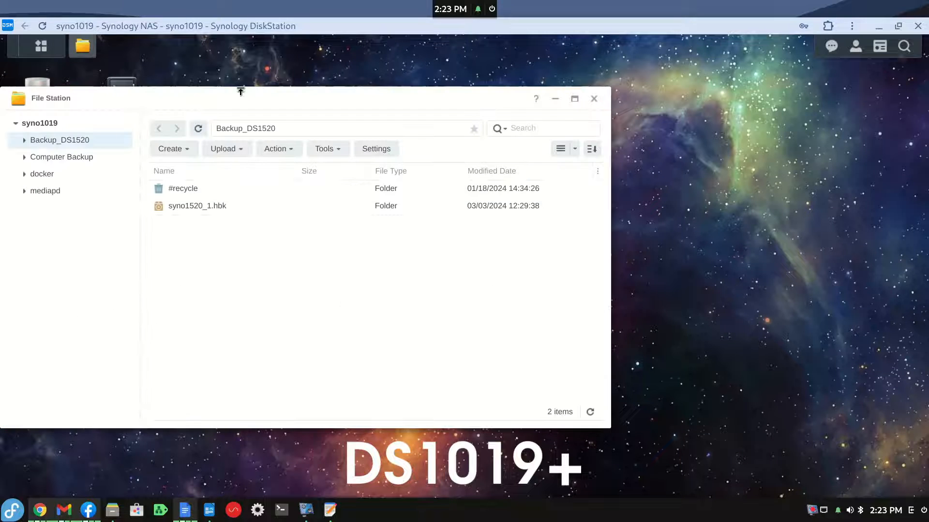
pyautogui.click(45, 174)
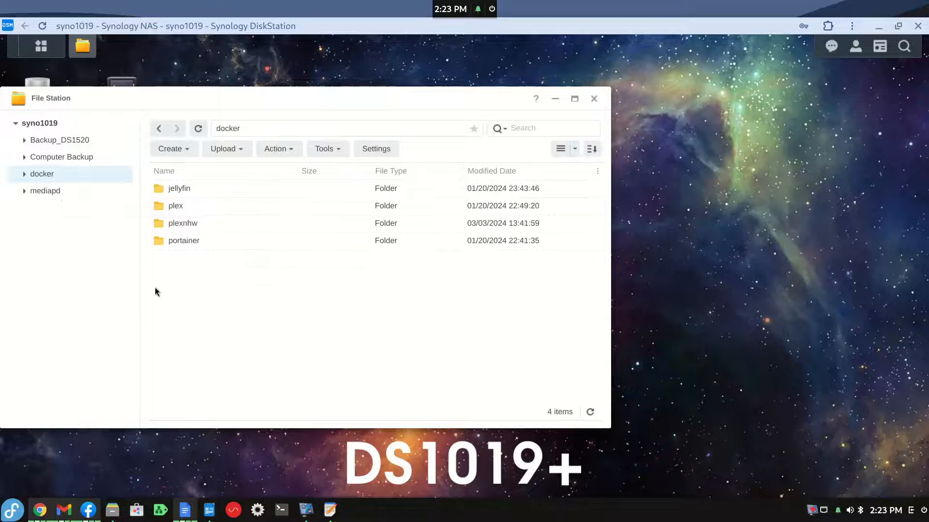
# Create a new folder named plexhw inside the docker folder.
pyautogui.click(185, 153)
pyautogui.click(203, 326)
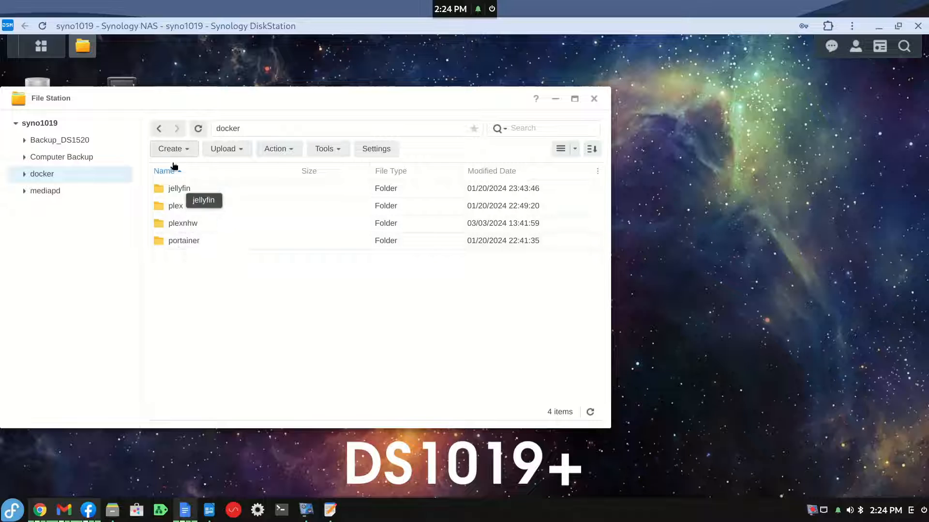
pyautogui.click(185, 149)
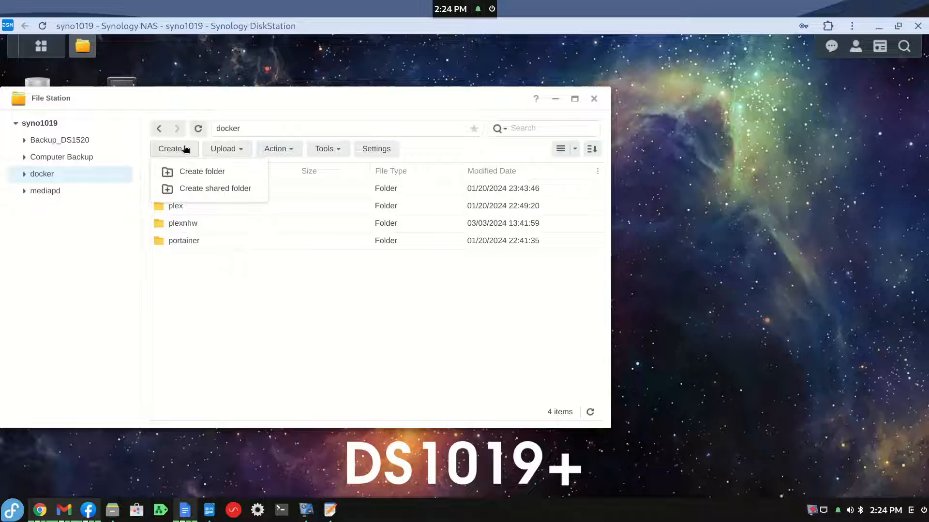
pyautogui.click(188, 170)
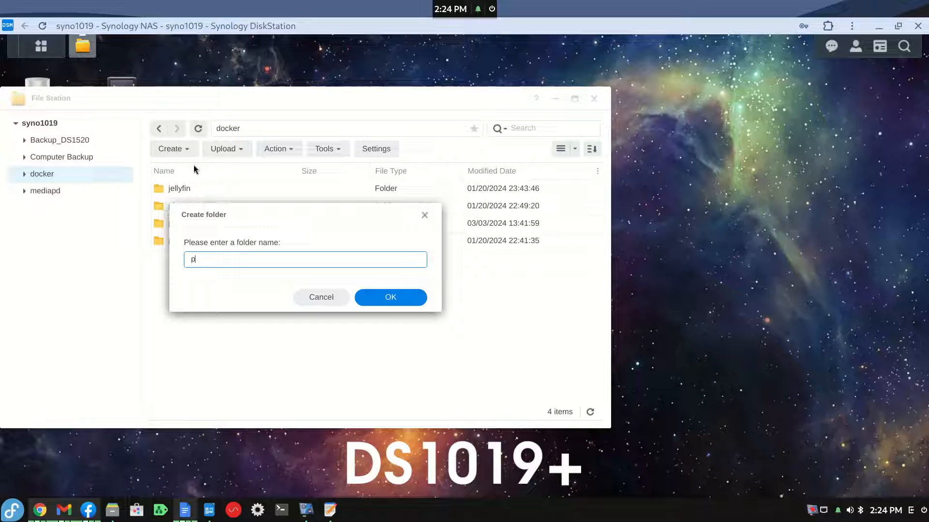
pyautogui.write('plexhw')
pyautogui.click(378, 297)
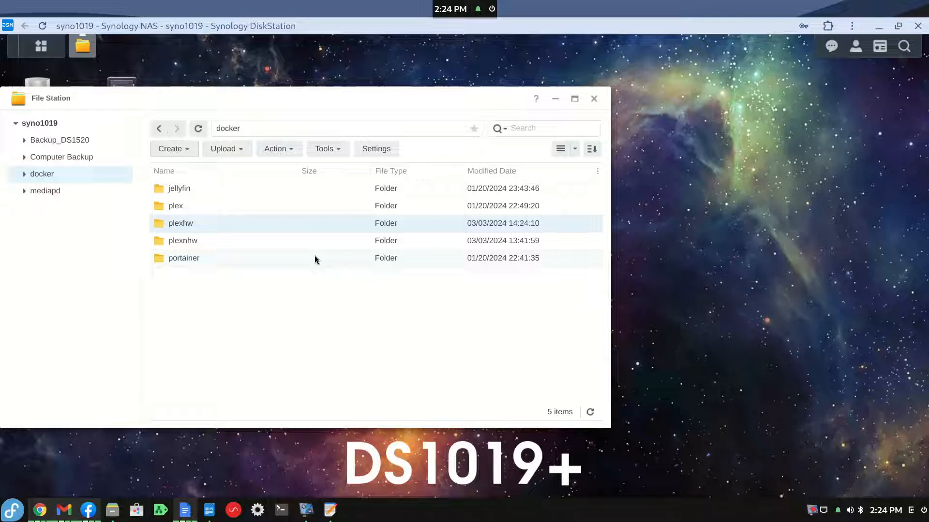
# Look inside the plexnhw folder and its Library subfolder, check the new plexhw folder, and return to docker.
pyautogui.click(185, 242)
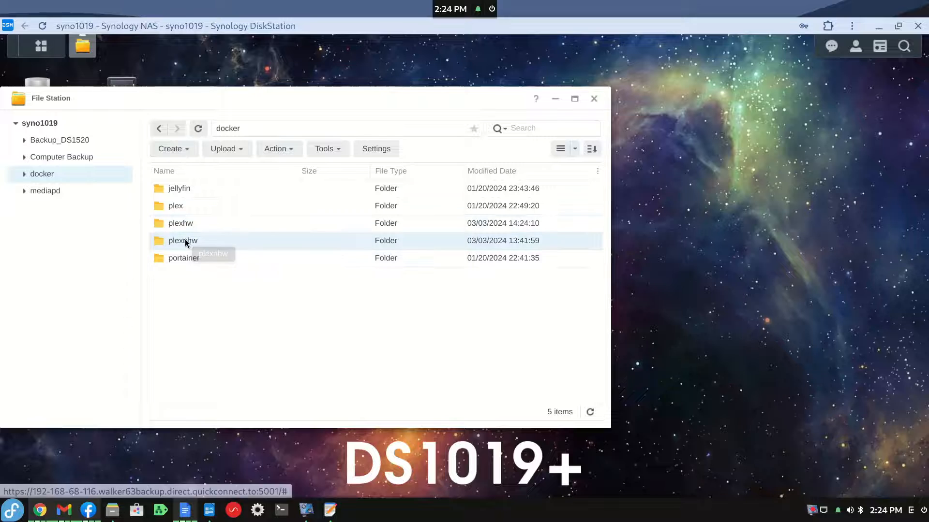
pyautogui.doubleClick(186, 242)
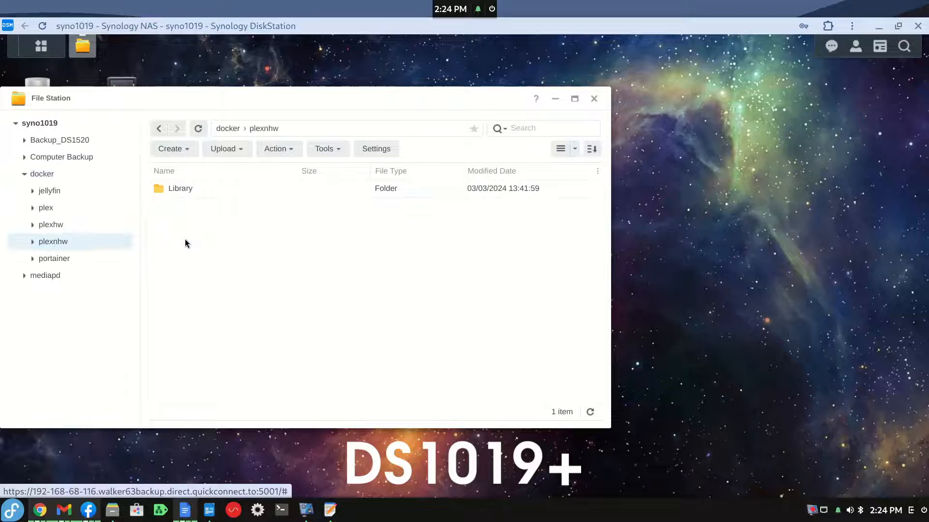
pyautogui.doubleClick(185, 193)
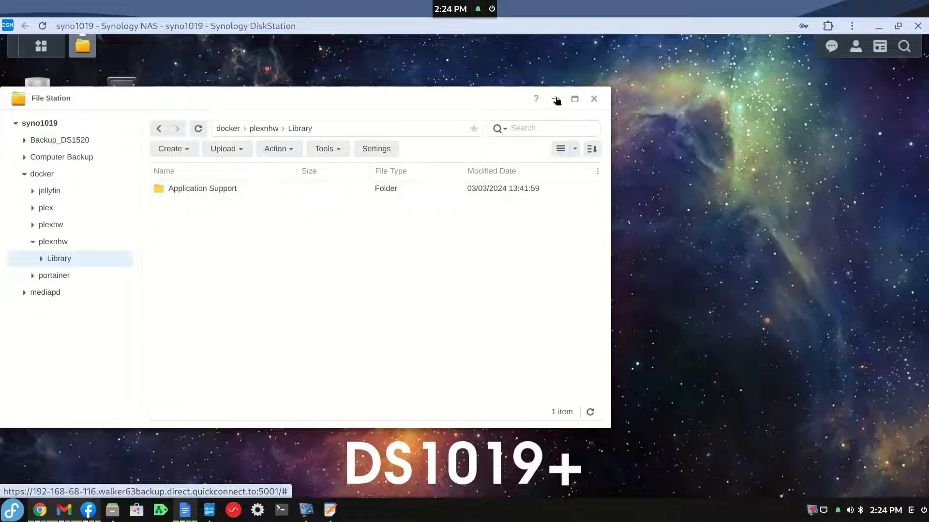
pyautogui.click(159, 128)
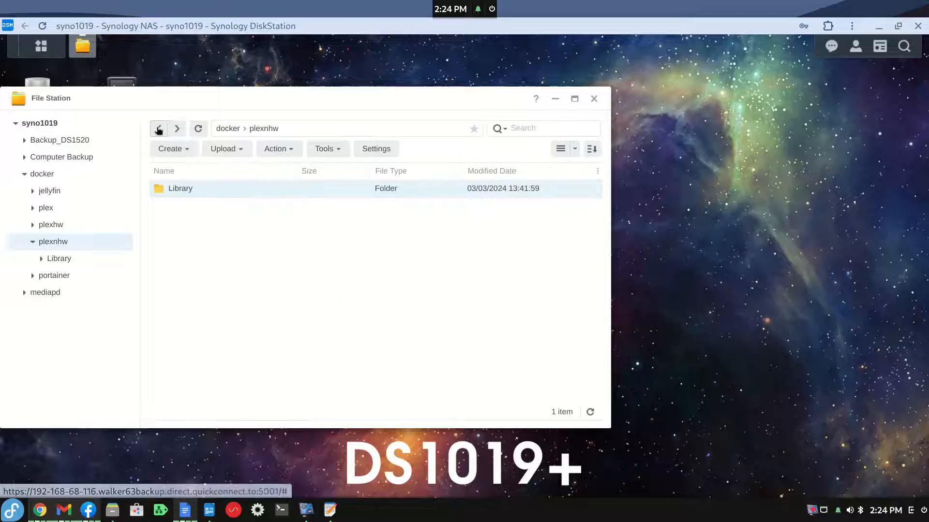
pyautogui.click(158, 129)
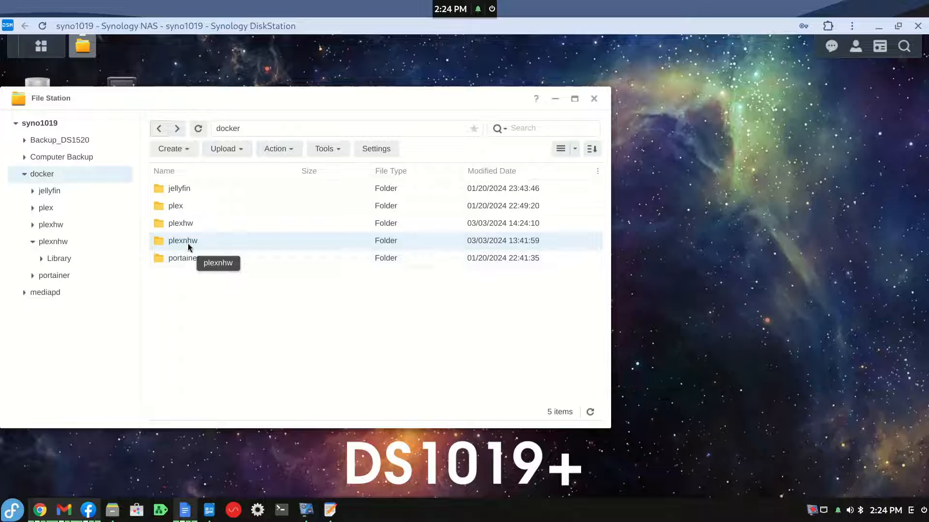
pyautogui.doubleClick(186, 225)
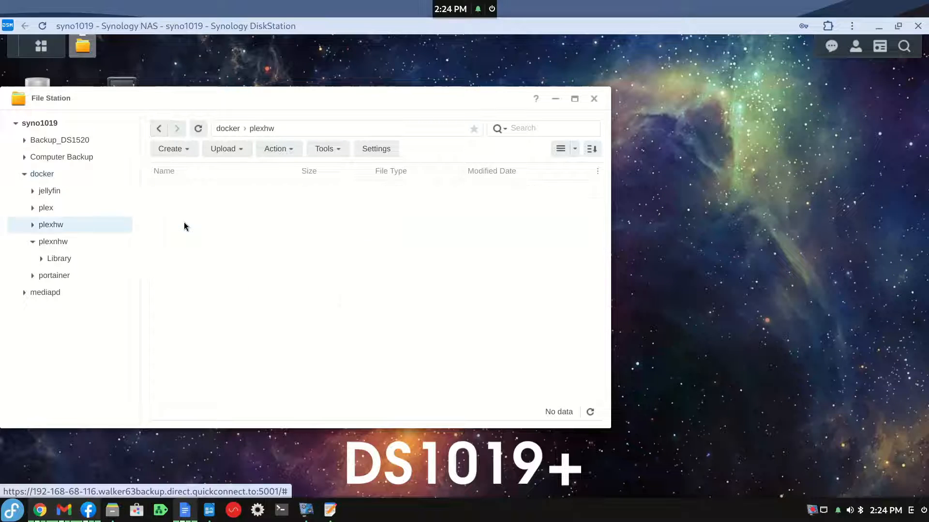
pyautogui.click(158, 130)
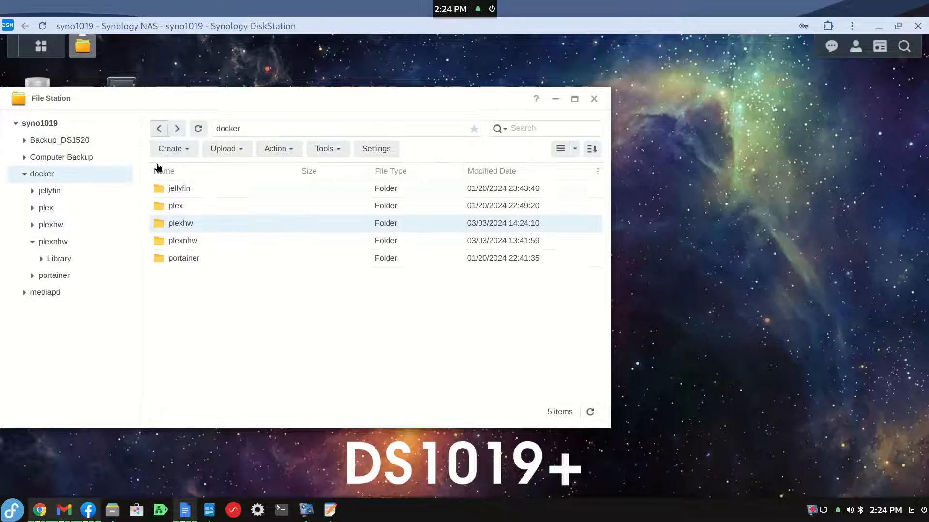
# Inspect the existing plex folder down to Library > Application Support and return to the docker folder.
pyautogui.doubleClick(175, 207)
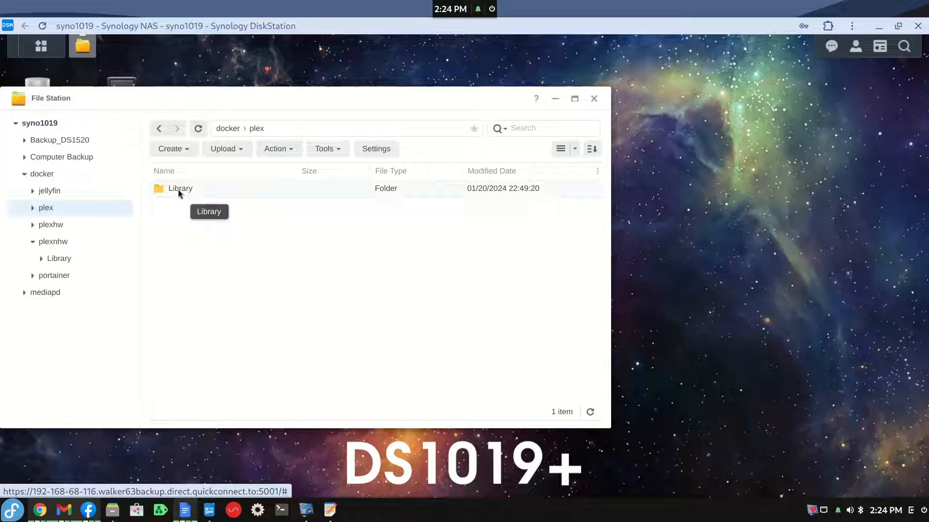
pyautogui.doubleClick(179, 193)
pyautogui.doubleClick(187, 191)
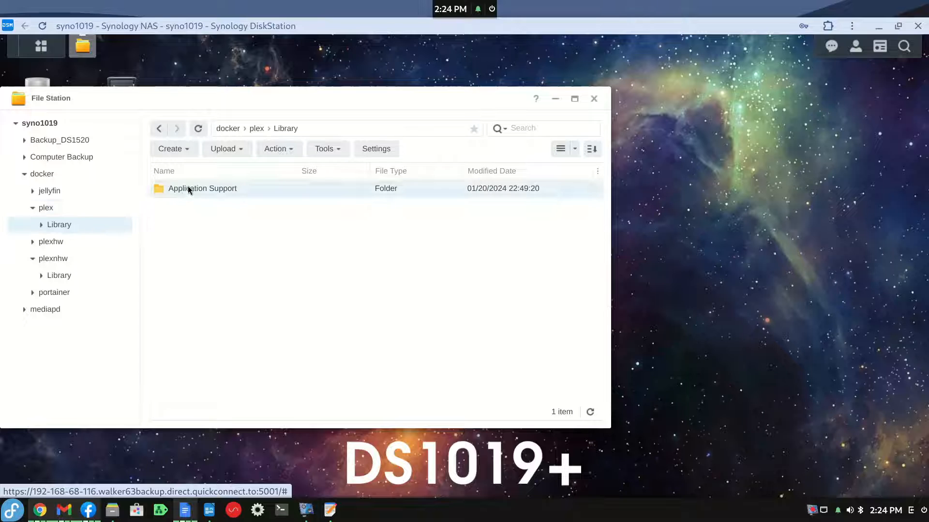
pyautogui.doubleClick(161, 129)
pyautogui.click(161, 129)
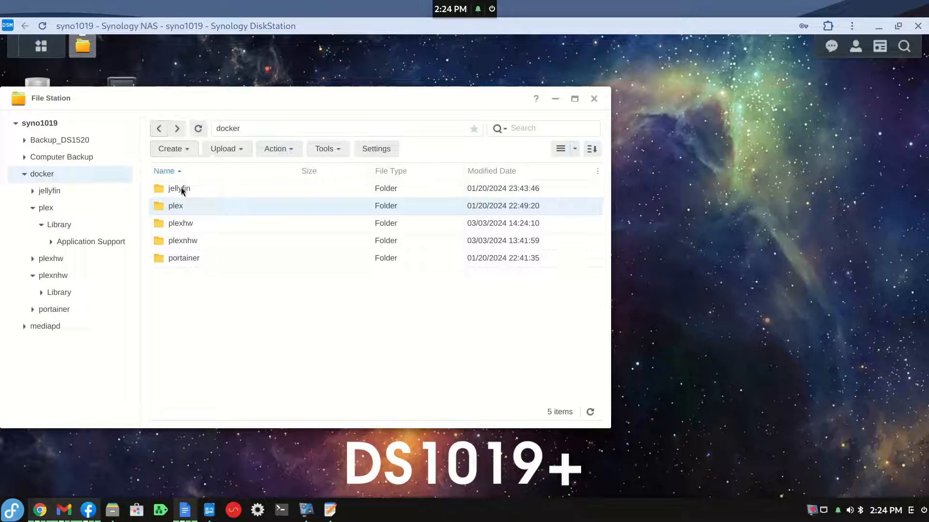
pyautogui.doubleClick(176, 205)
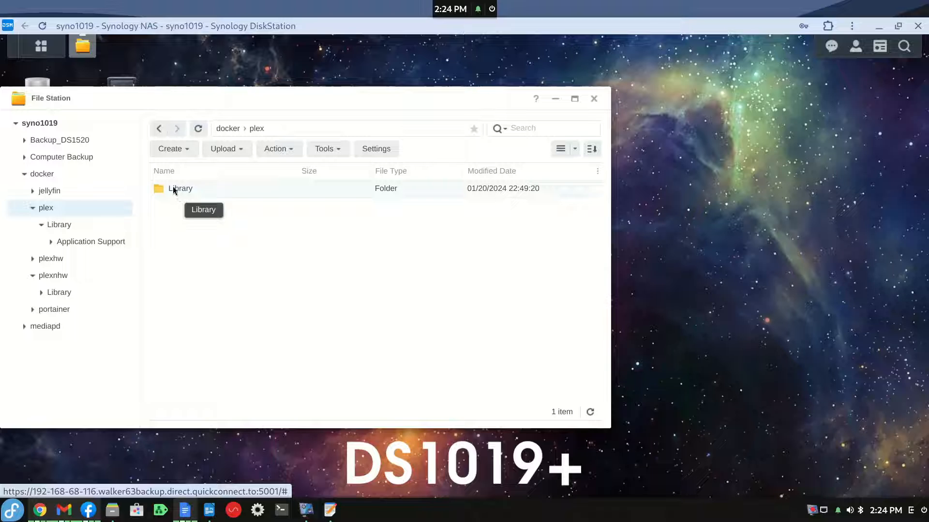
pyautogui.click(159, 130)
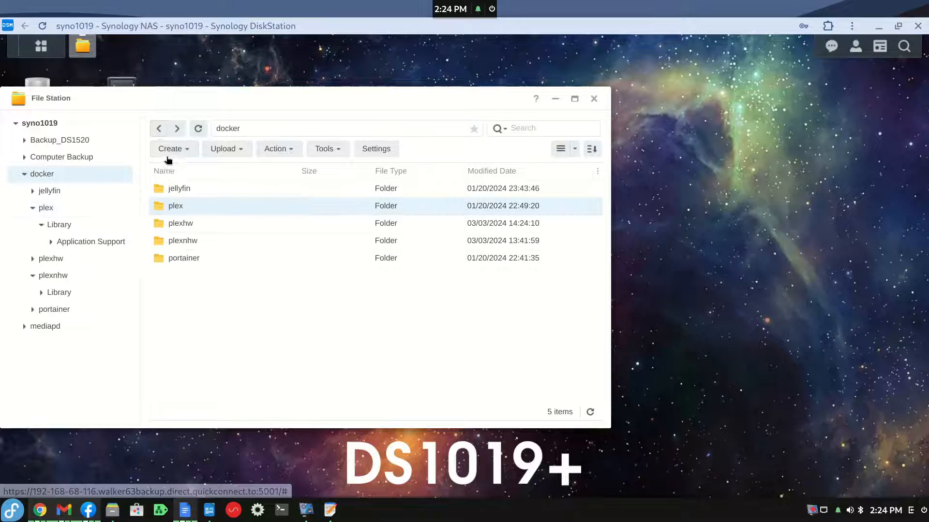
pyautogui.rightClick(171, 207)
pyautogui.click(332, 316)
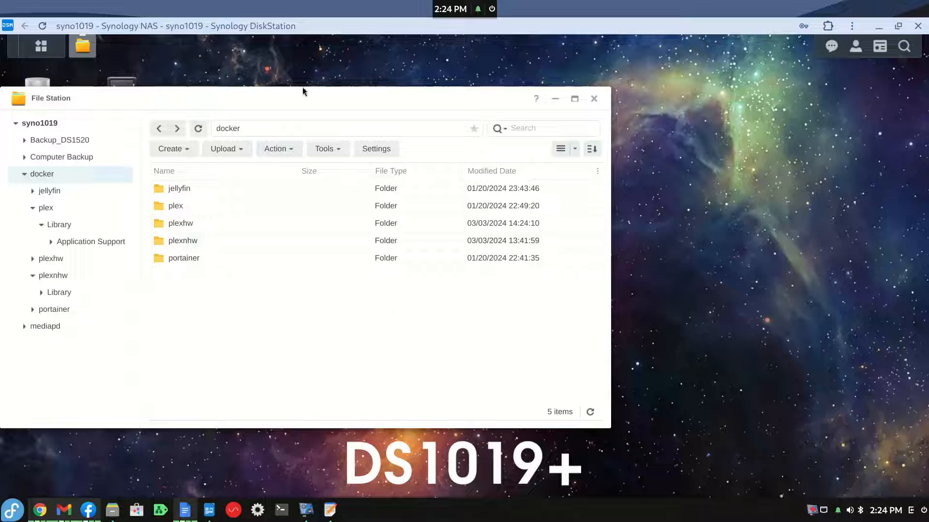
# Close File Station and restore the DSM window to half size beside the browser.
pyautogui.moveTo(303, 93); pyautogui.dragTo(380, 104)
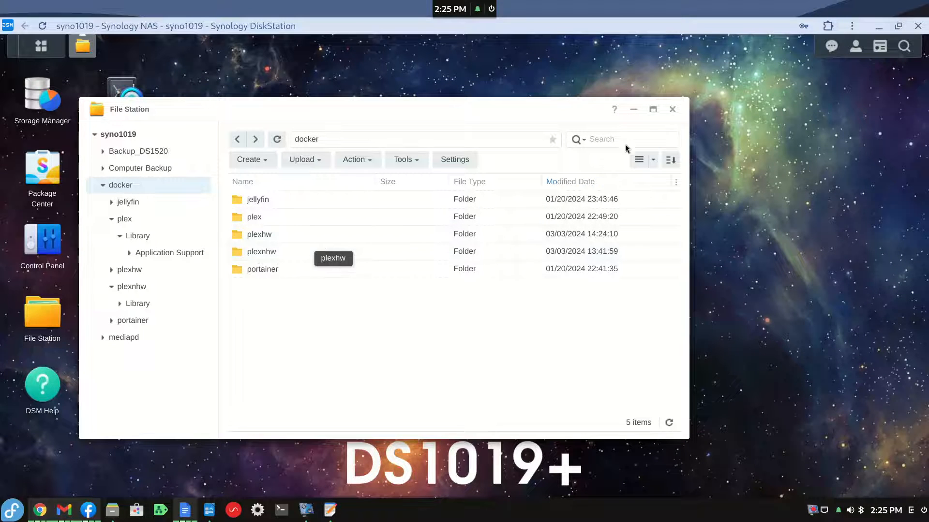
pyautogui.click(673, 111)
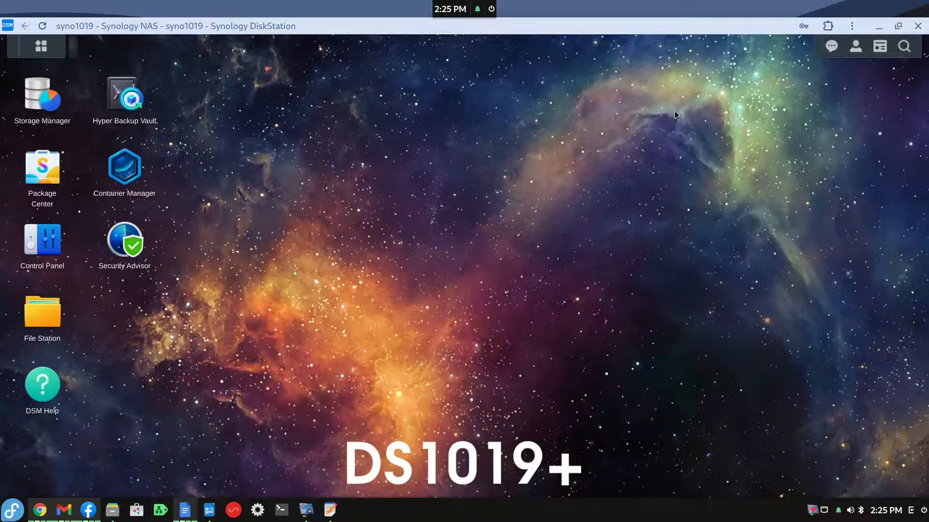
pyautogui.doubleClick(672, 30)
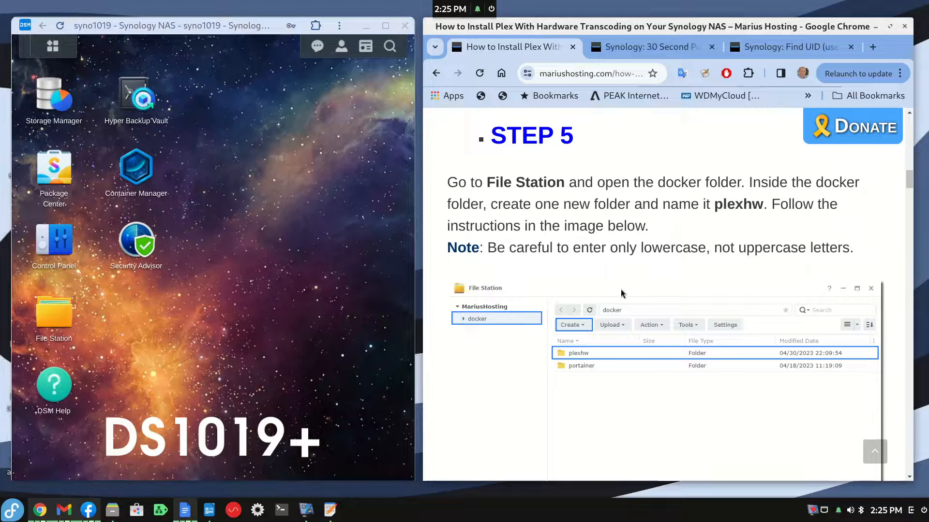
# Read the MariusHosting 30-second Portainer install guide from its introduction down to the docker run script in Step 5.
pyautogui.click(659, 47)
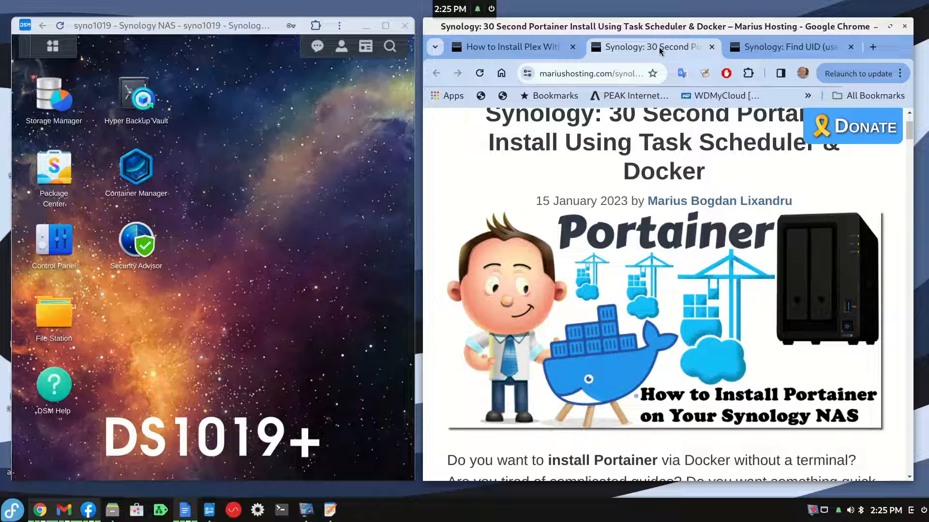
pyautogui.scroll(-10, 648, 287)
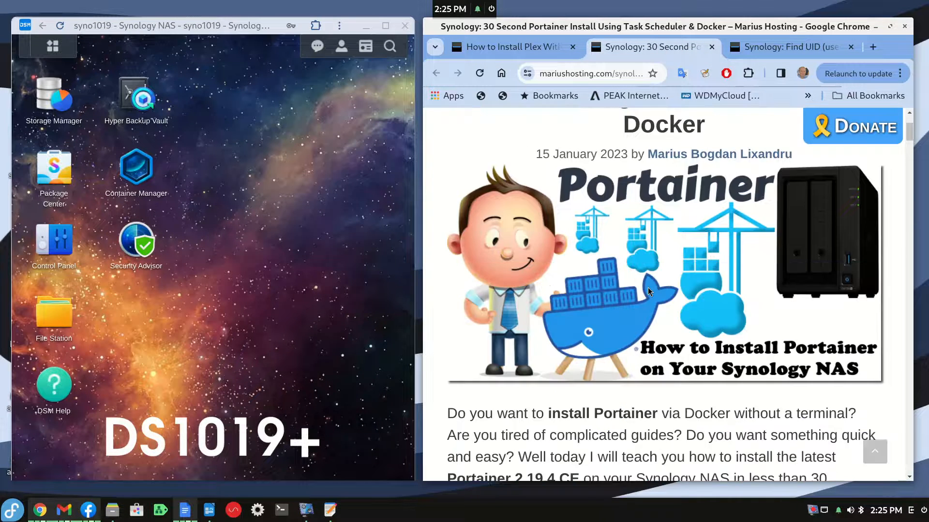
pyautogui.scroll(-6, 648, 287)
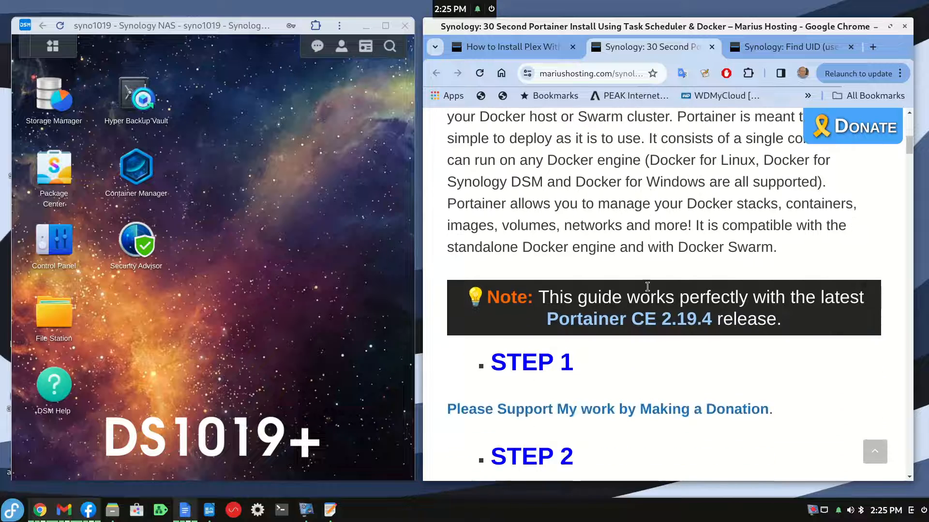
pyautogui.scroll(-4, 651, 292)
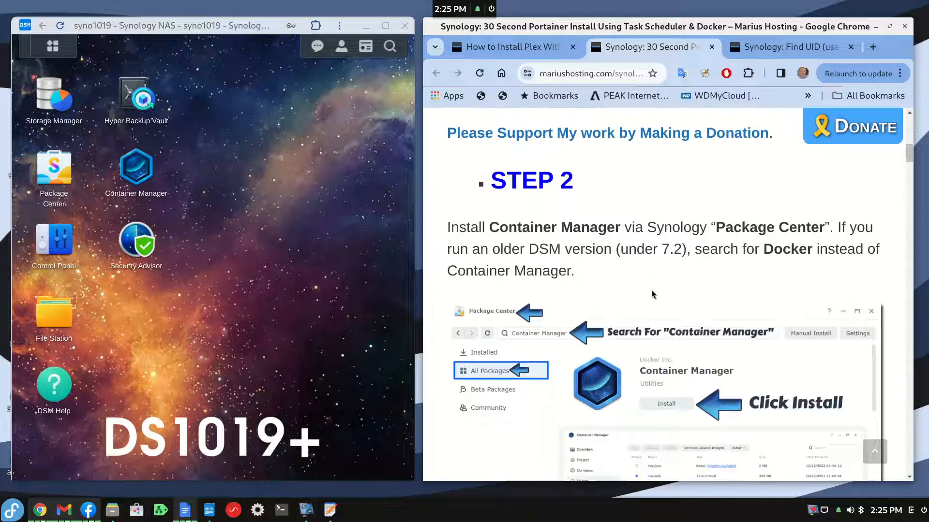
pyautogui.scroll(5, 588, 329)
pyautogui.scroll(-6, 588, 329)
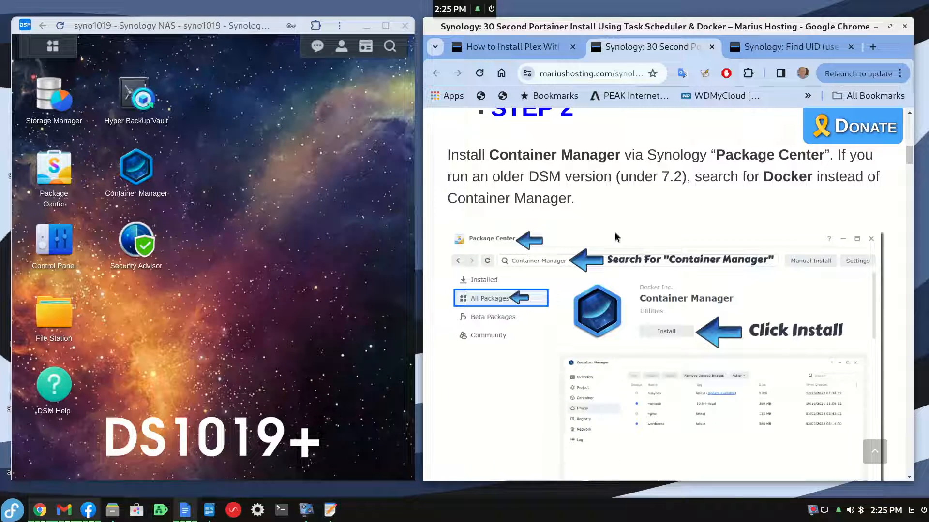
pyautogui.scroll(-2, 614, 234)
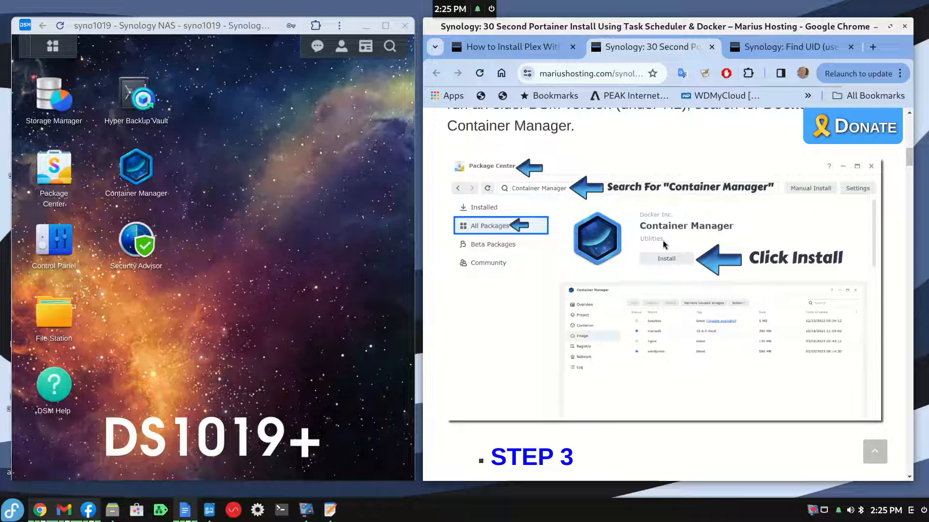
pyautogui.scroll(-8, 662, 240)
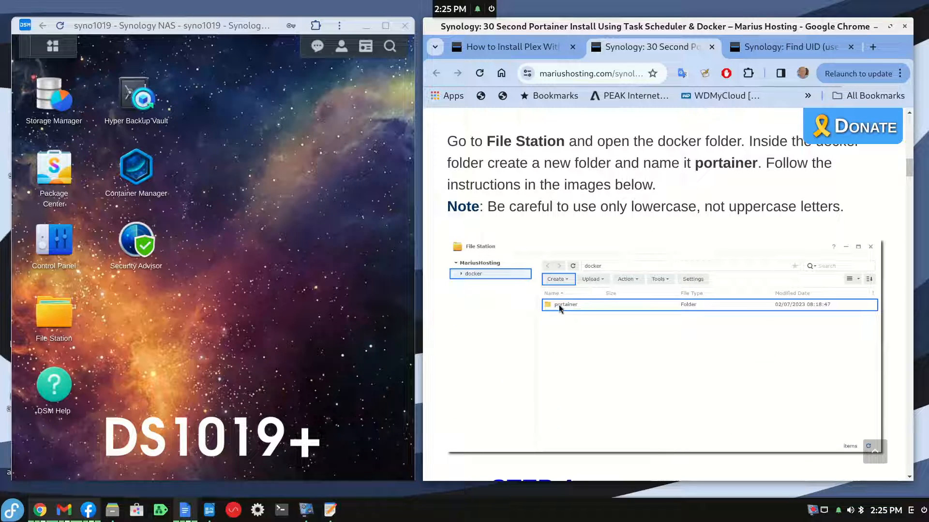
pyautogui.scroll(-10, 559, 305)
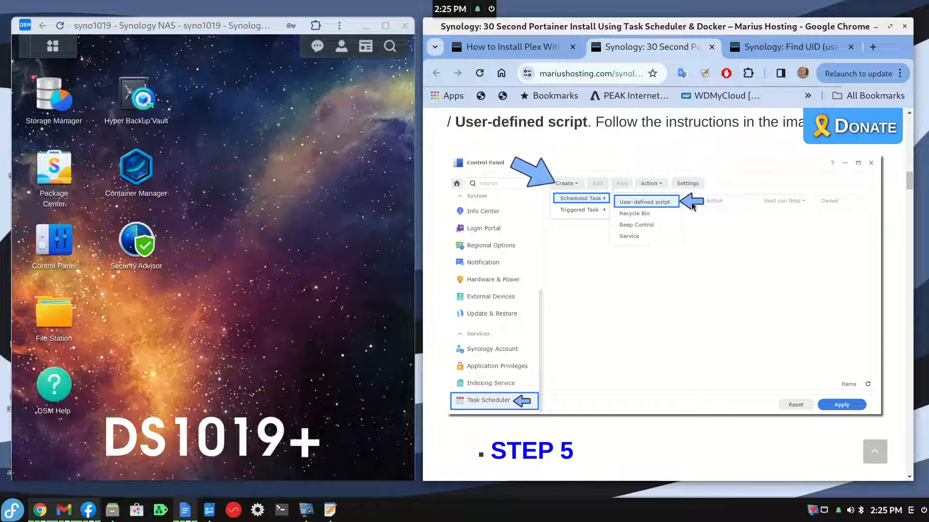
pyautogui.scroll(-7, 646, 236)
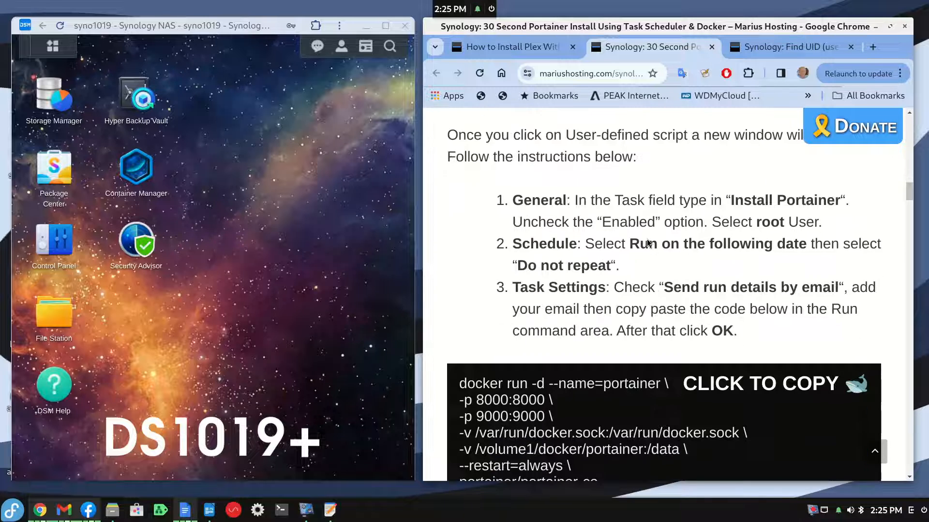
pyautogui.scroll(-3, 629, 290)
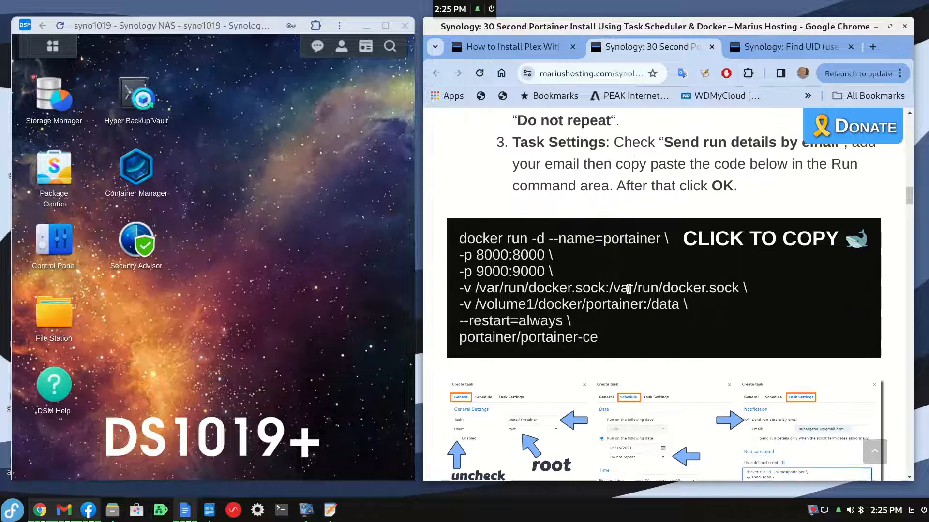
# Examine the docker run script's volume path, highlighting its portainer and docker folder names, and the task setup pictures below it.
pyautogui.moveTo(617, 344); pyautogui.dragTo(463, 236)
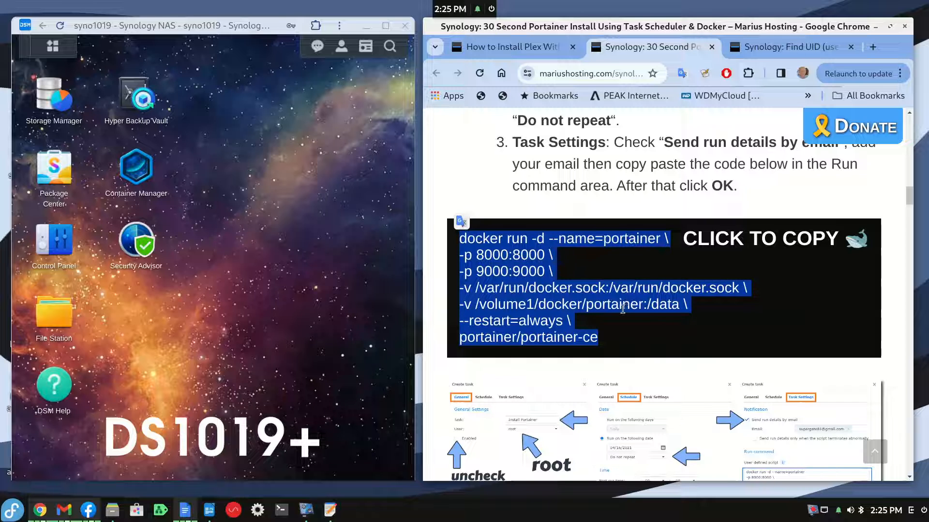
pyautogui.click(585, 311)
pyautogui.moveTo(586, 308); pyautogui.dragTo(641, 307)
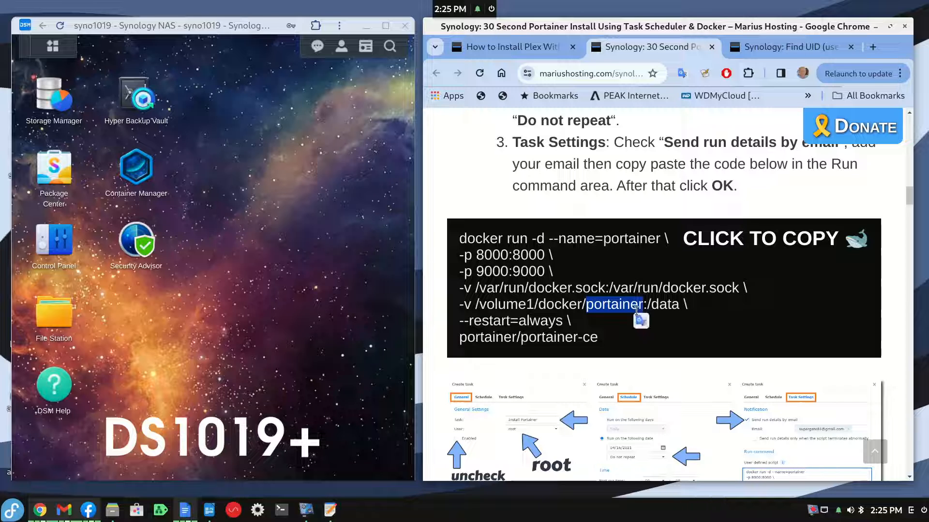
pyautogui.moveTo(538, 307); pyautogui.dragTo(581, 308)
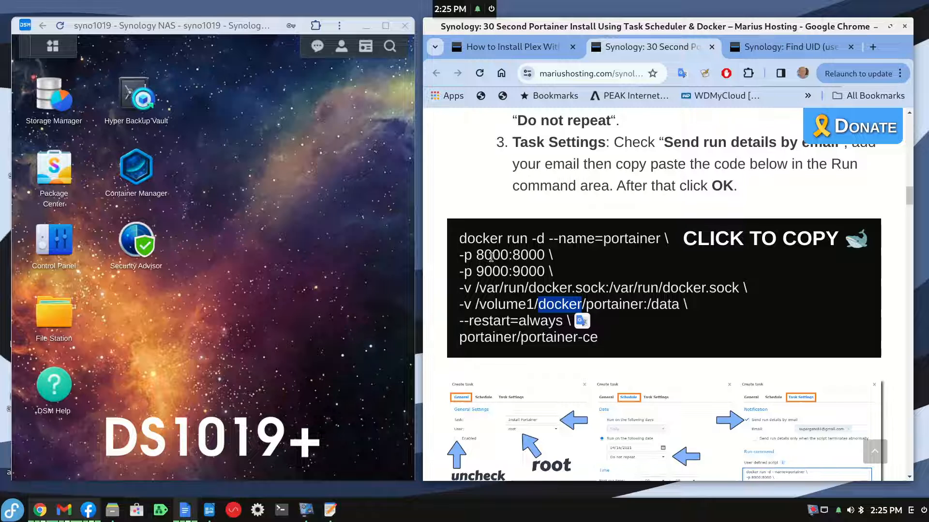
pyautogui.scroll(-4, 741, 330)
pyautogui.scroll(1, 742, 330)
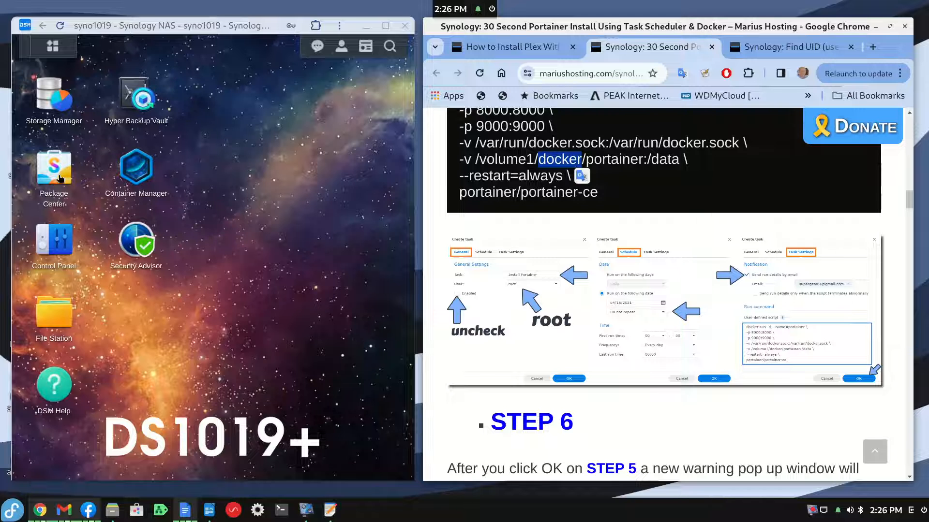
# Open the Install Portainer task from the Control Panel's Task Scheduler for editing and review its general, schedule and task settings.
pyautogui.click(59, 246)
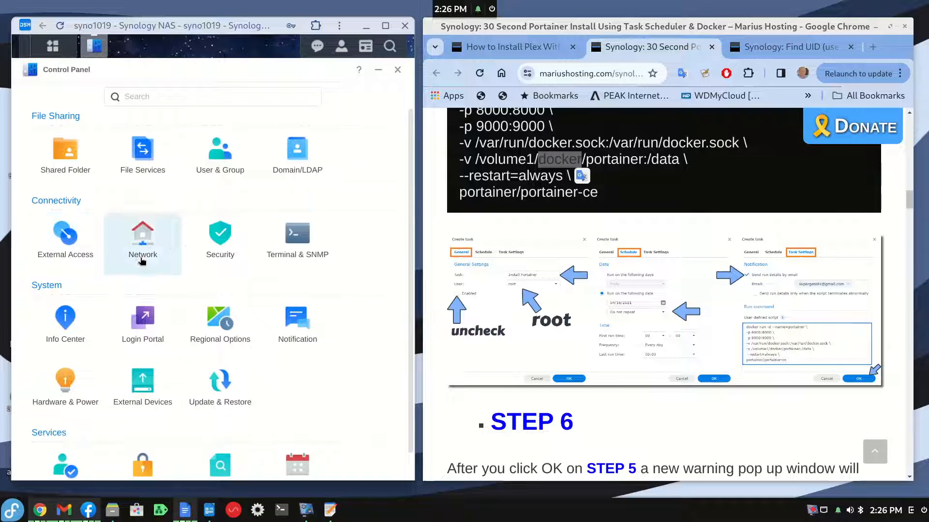
pyautogui.scroll(-1, 145, 222)
pyautogui.click(298, 437)
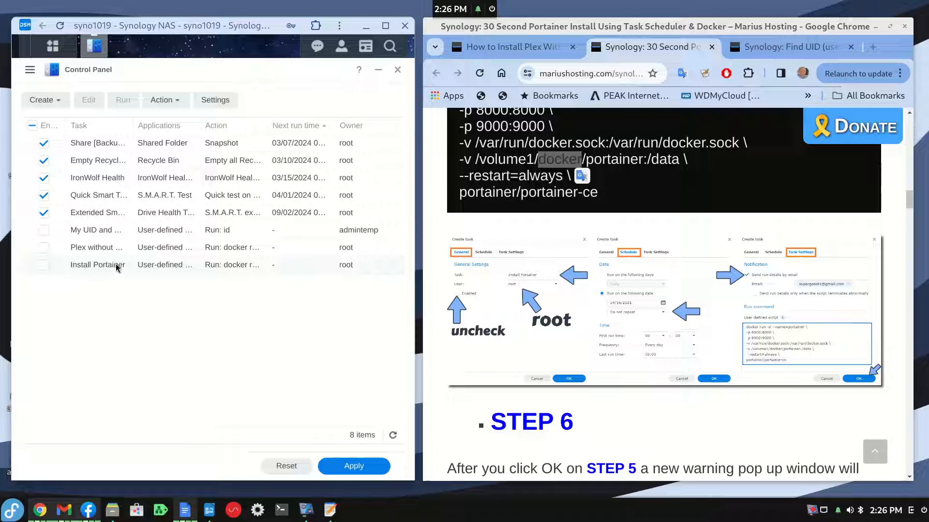
pyautogui.click(101, 263)
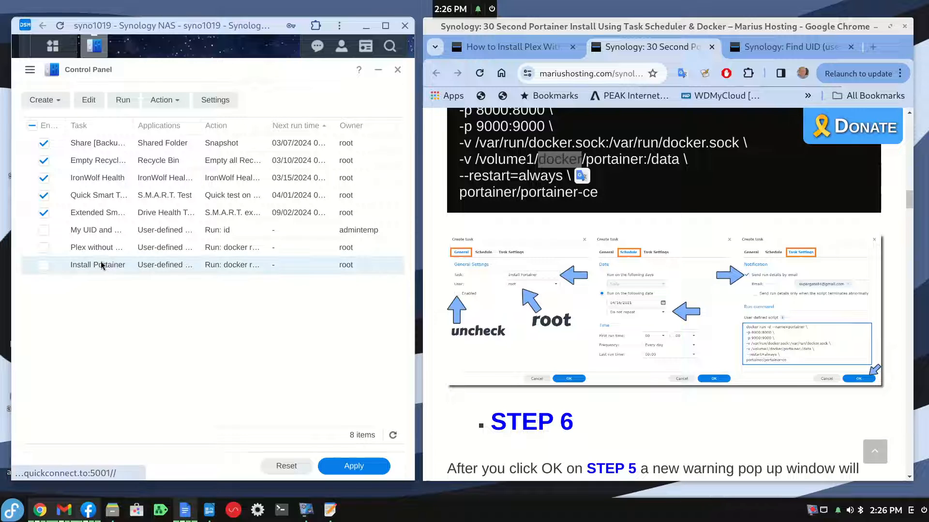
pyautogui.click(85, 100)
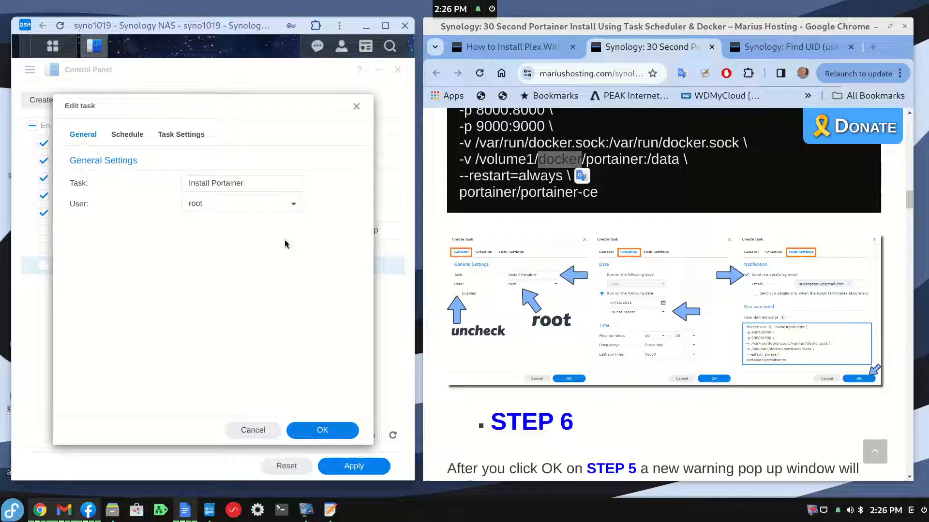
pyautogui.click(127, 135)
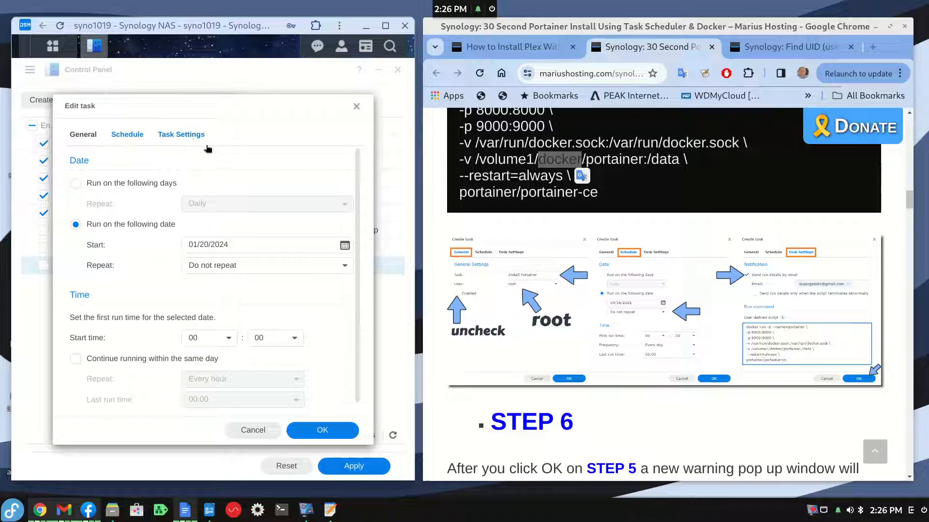
pyautogui.click(183, 135)
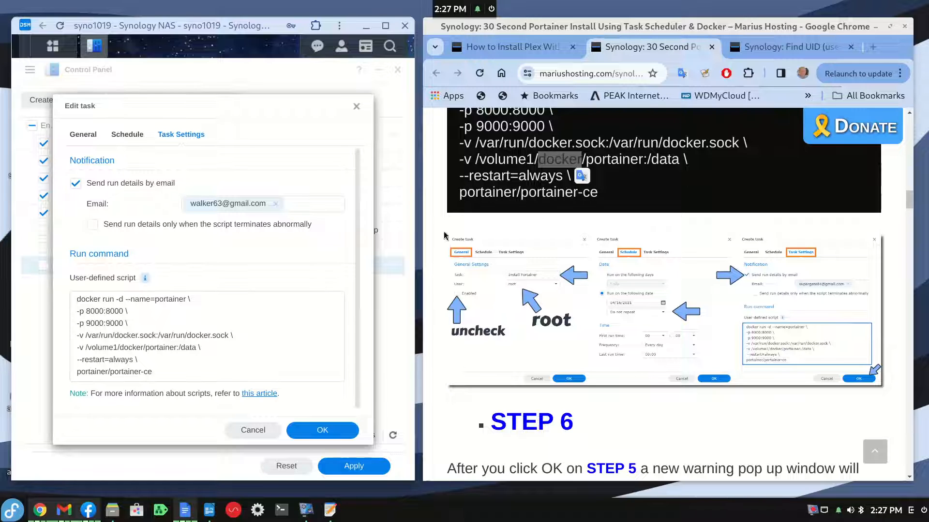
# Save the Install Portainer task, moving the DSM window out of view for the security confirmation and back beside the guide.
pyautogui.click(92, 225)
pyautogui.click(321, 430)
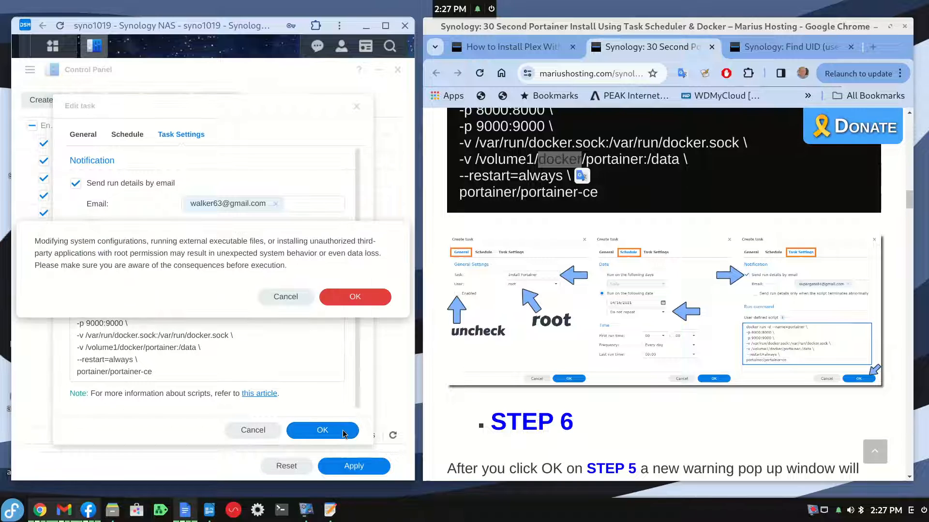
pyautogui.moveTo(263, 27); pyautogui.dragTo(928, 210)
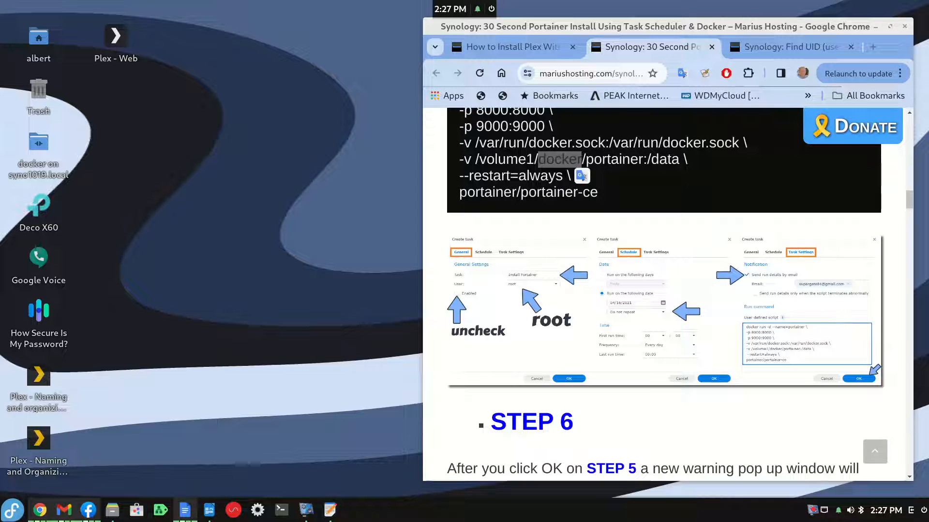
pyautogui.moveTo(928, 66); pyautogui.dragTo(260, 3)
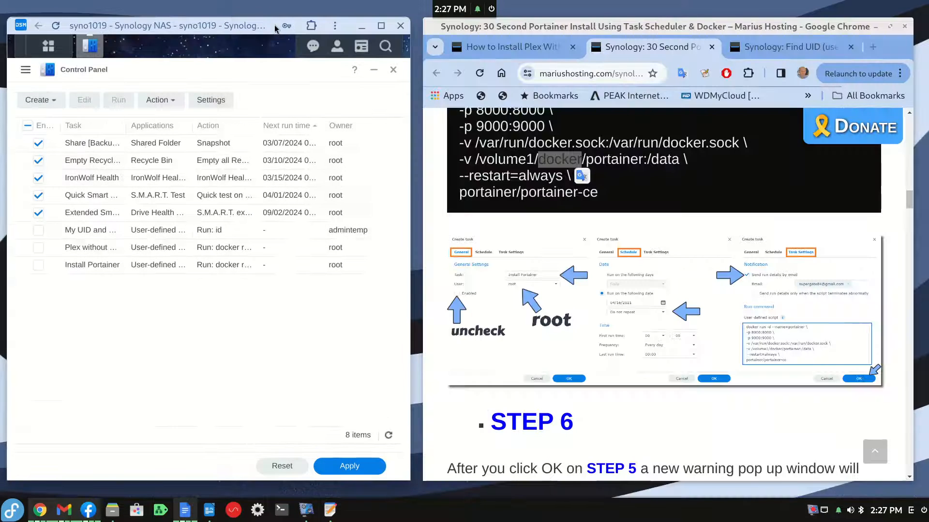
# Run the Install Portainer task and confirm its execution.
pyautogui.rightClick(78, 271)
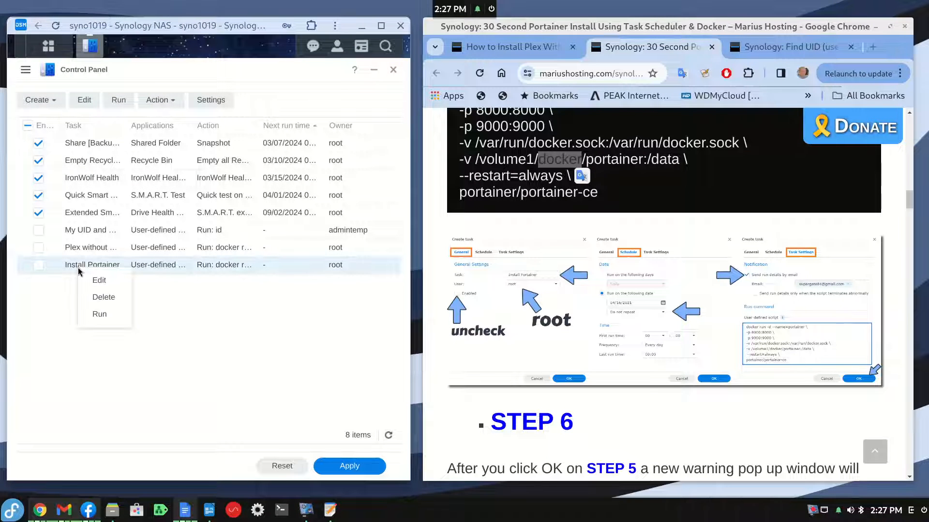
pyautogui.click(95, 317)
pyautogui.click(333, 291)
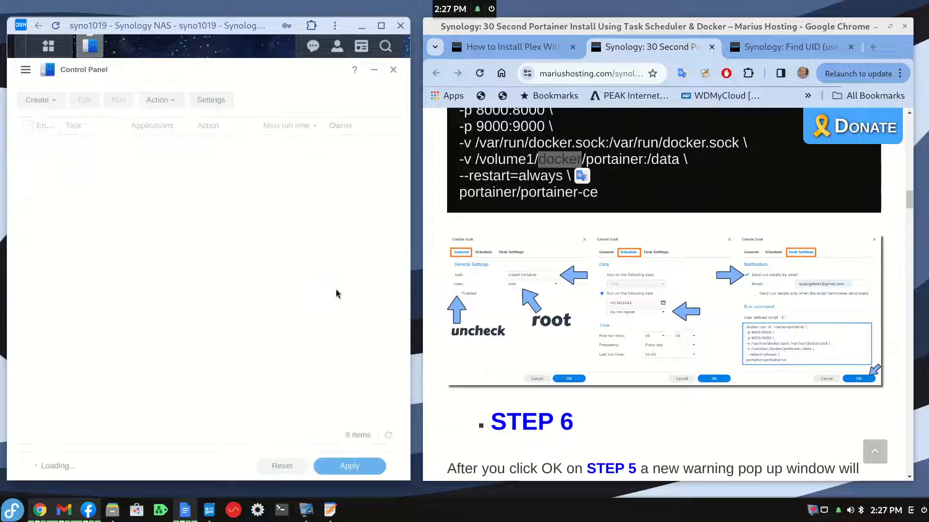
# Switch to the text editor's plex docker container draft, place it over the DSM window, and return to the guide.
pyautogui.click(330, 509)
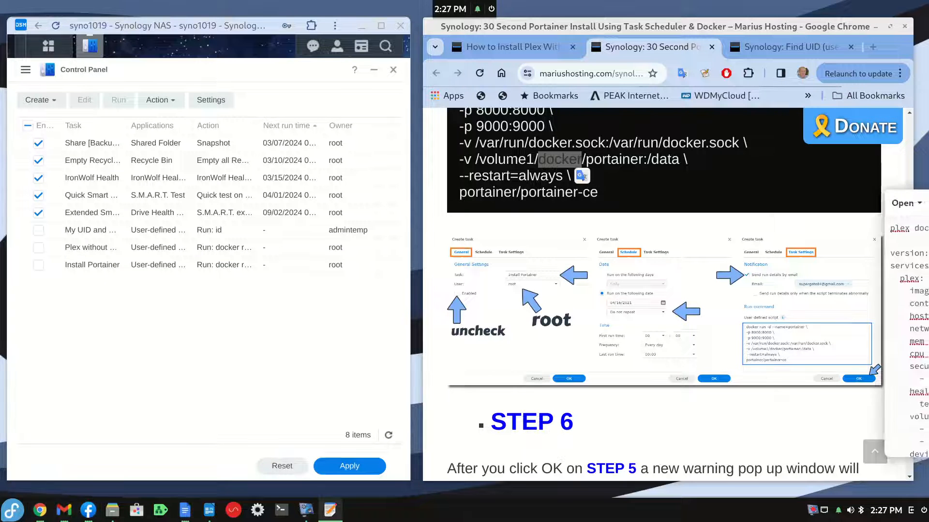
pyautogui.scroll(-6, 310, 228)
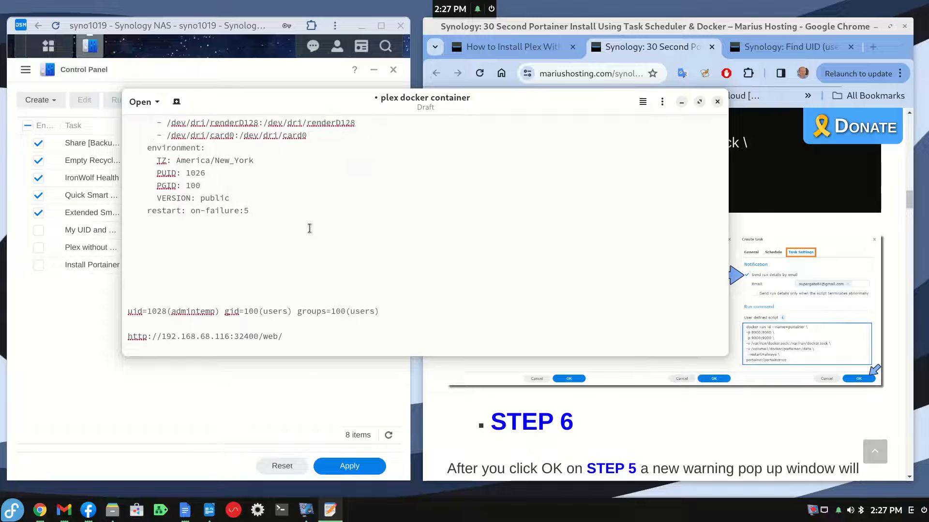
pyautogui.click(177, 247)
pyautogui.moveTo(421, 97); pyautogui.dragTo(308, 67)
pyautogui.click(639, 36)
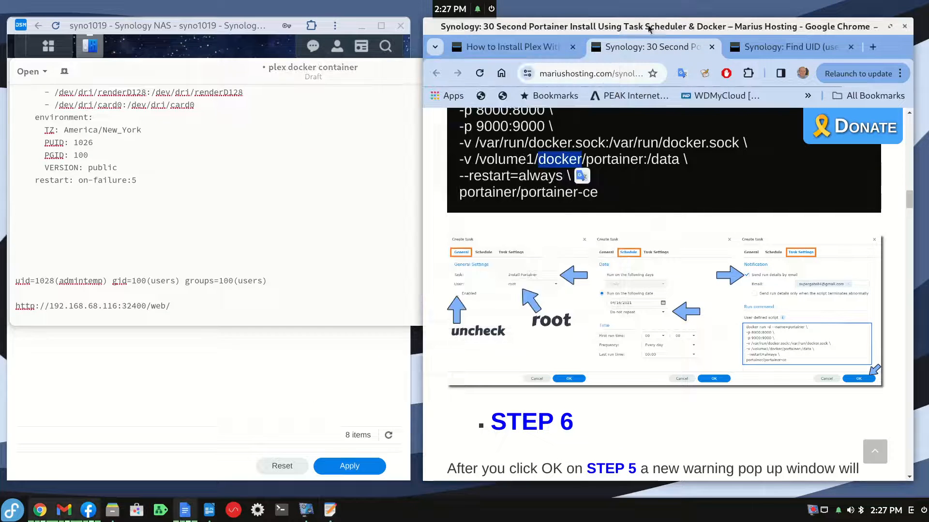
pyautogui.scroll(-10, 714, 325)
pyautogui.scroll(-15, 714, 325)
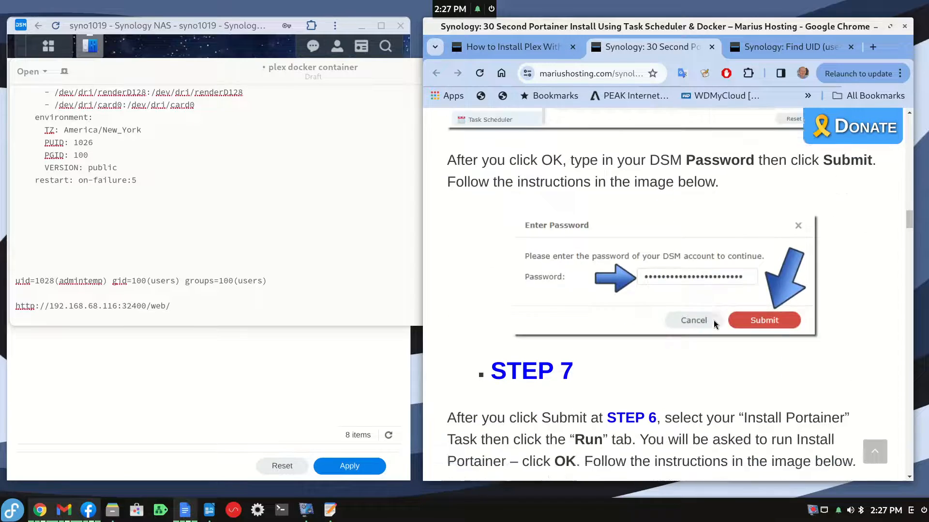
pyautogui.scroll(-3, 715, 323)
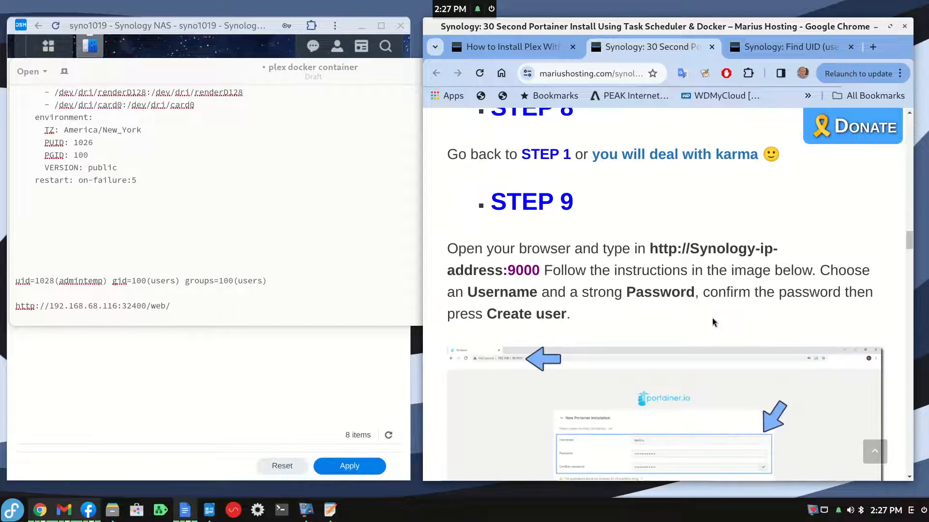
pyautogui.moveTo(650, 246); pyautogui.dragTo(540, 269)
pyautogui.hotkey('ctrl', 'c')
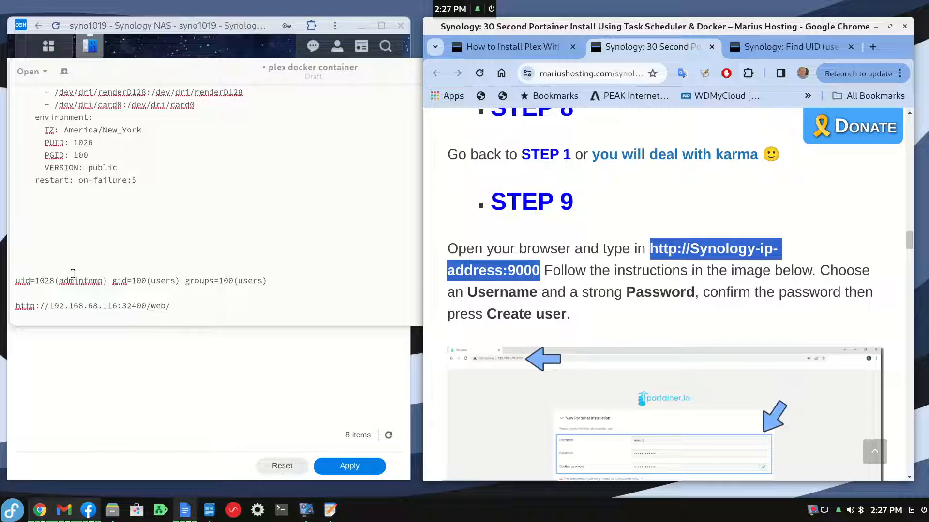
pyautogui.click(27, 242)
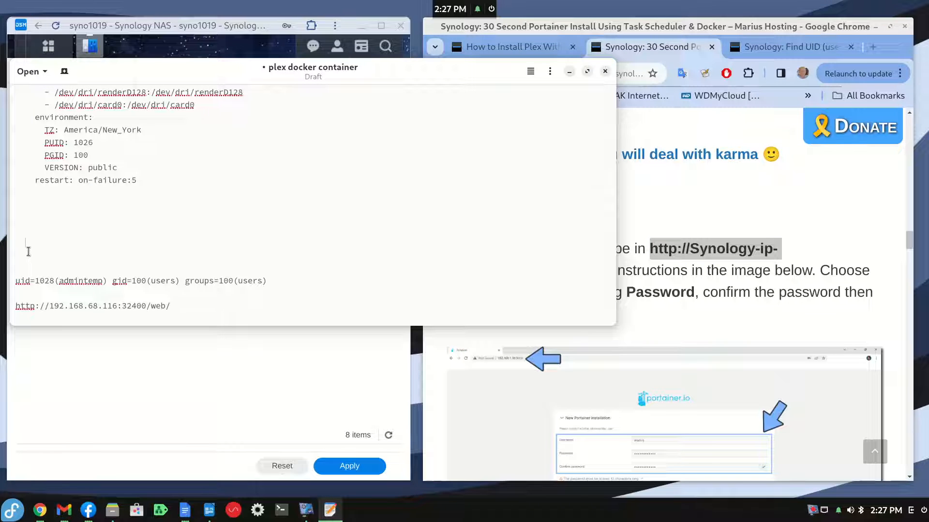
pyautogui.hotkey('ctrl', 'v')
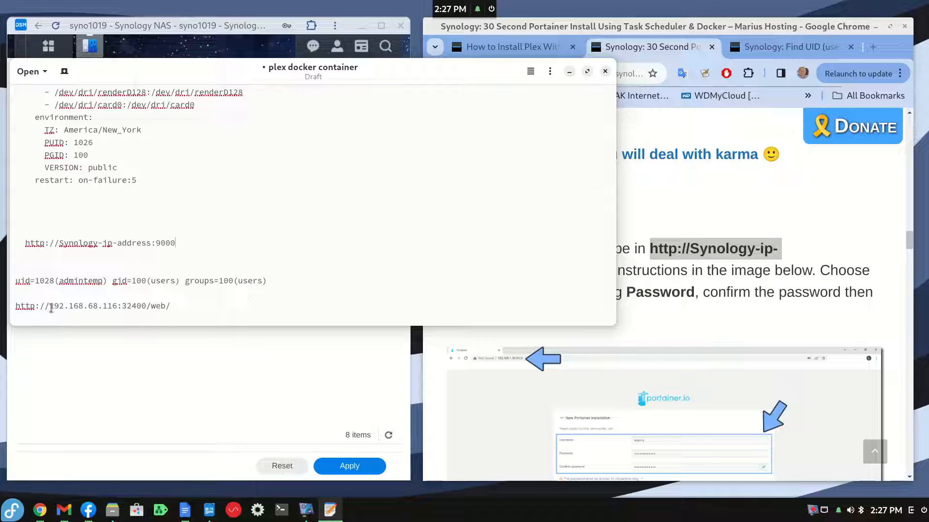
# Replace Synology-ip-address with 192.168.68.116 in the draft's port 9000 address, copying the IP from the Plex web address below.
pyautogui.moveTo(52, 308); pyautogui.dragTo(117, 308)
pyautogui.hotkey('ctrl', 'c')
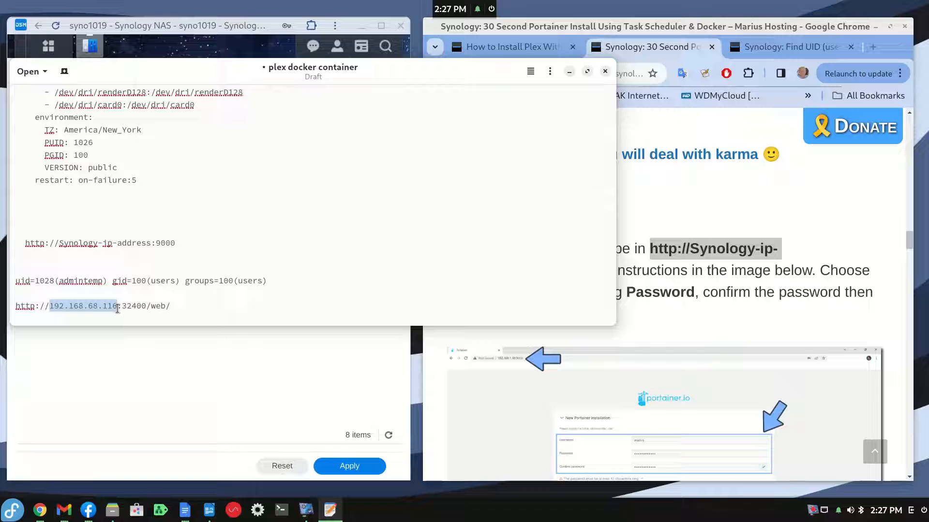
pyautogui.moveTo(59, 245); pyautogui.dragTo(149, 245)
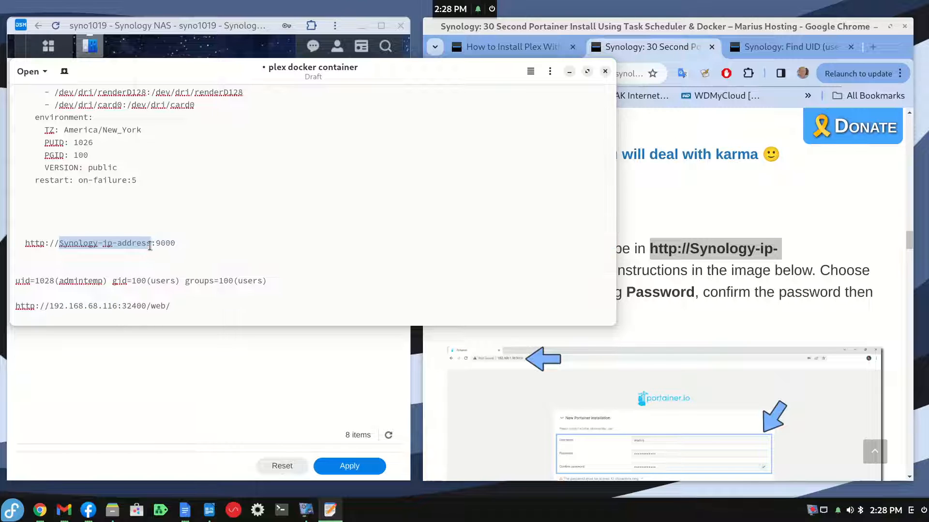
pyautogui.hotkey('ctrl', 'v')
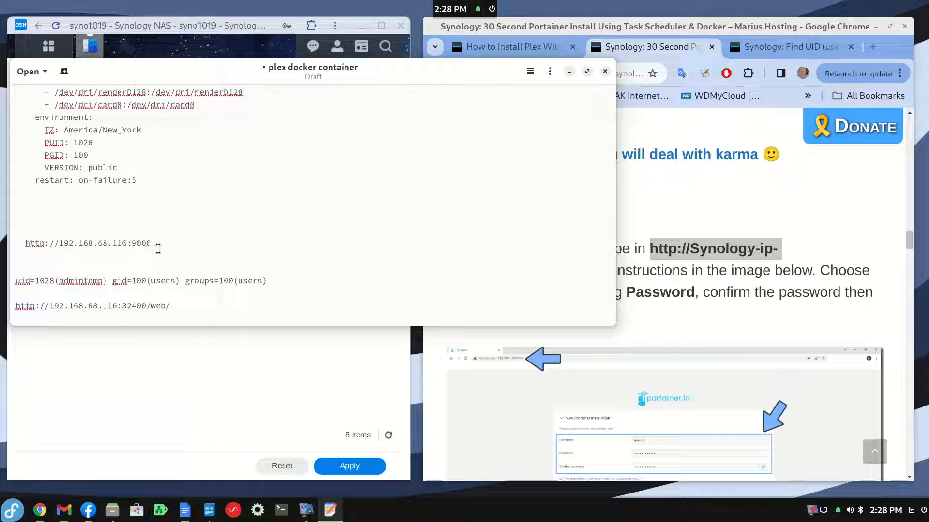
# Move the draft aside, close Control Panel and inspect Container Manager's container list in an enlarged DSM window, restoring the window's size when finished.
pyautogui.moveTo(225, 68); pyautogui.dragTo(475, 111)
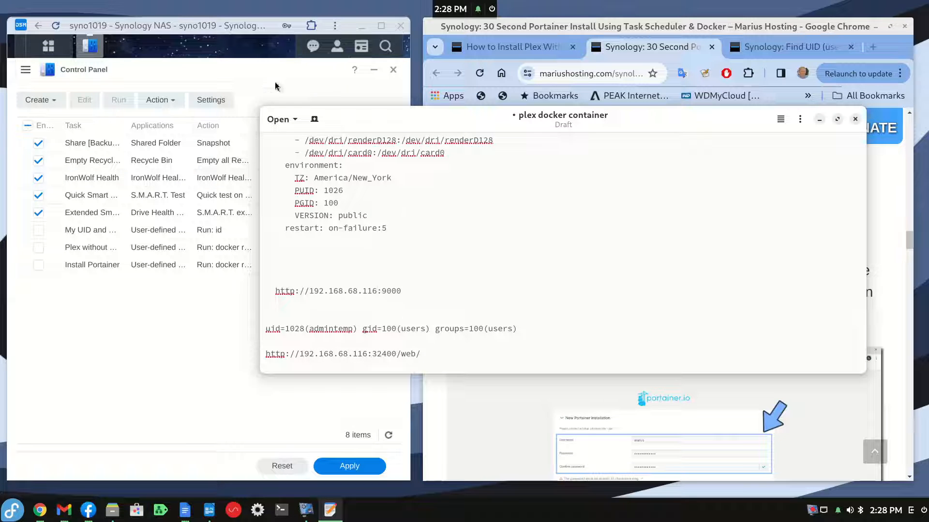
pyautogui.click(393, 70)
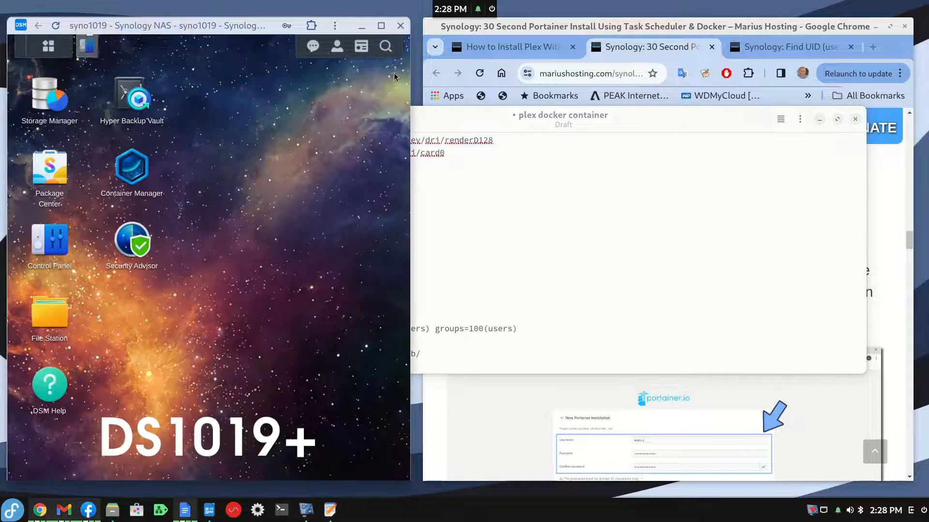
pyautogui.click(126, 171)
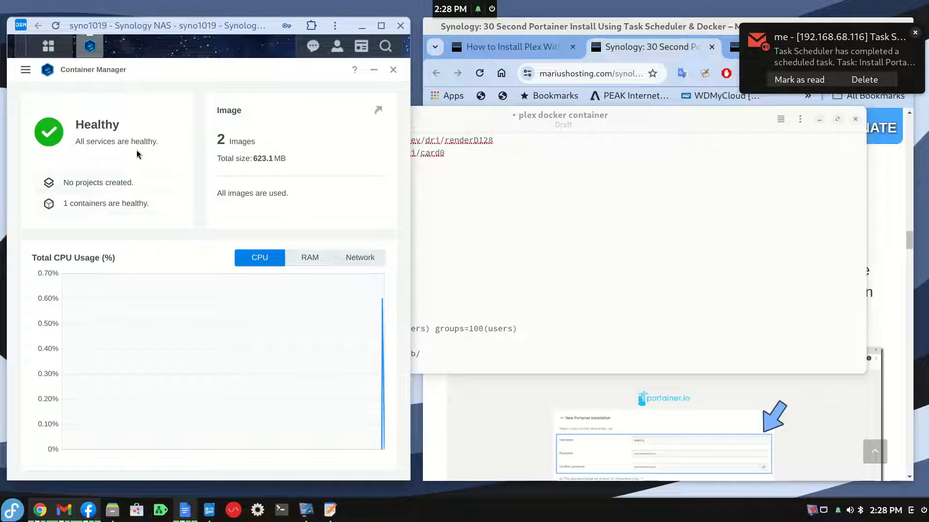
pyautogui.doubleClick(223, 31)
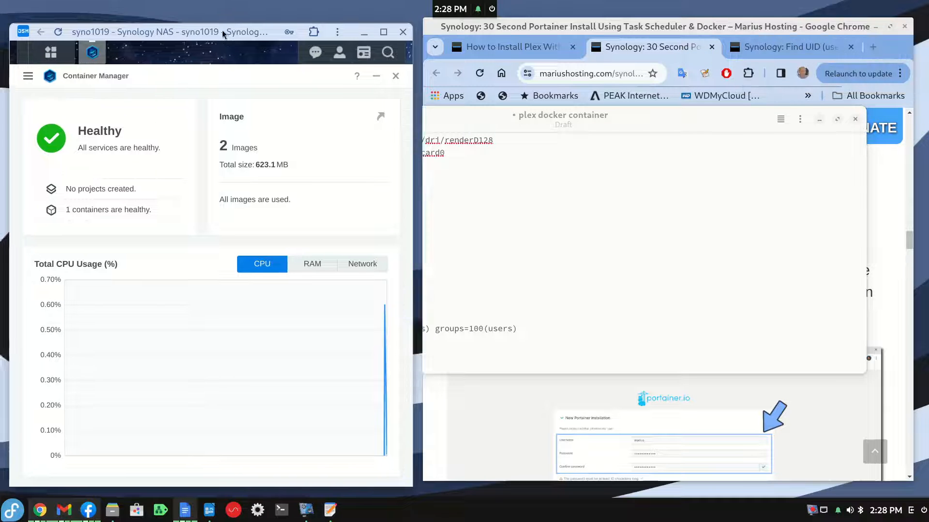
pyautogui.doubleClick(209, 70)
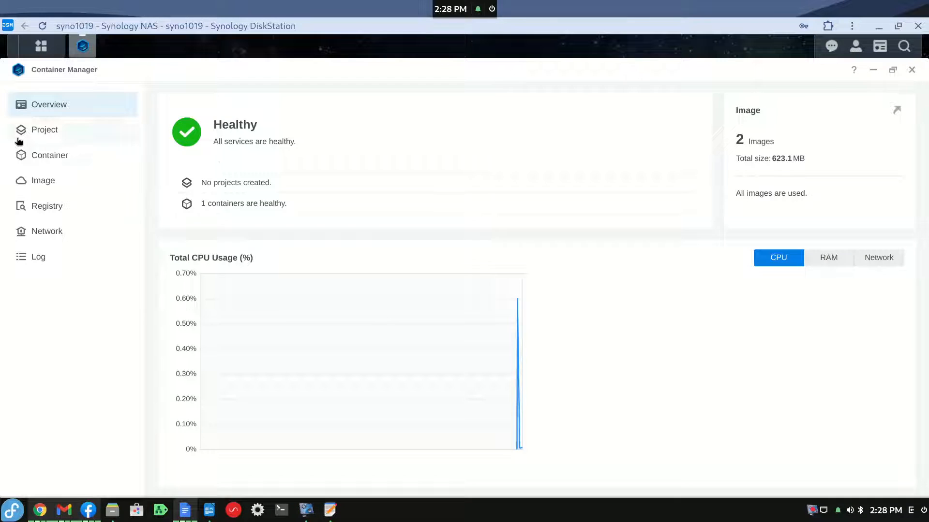
pyautogui.click(41, 158)
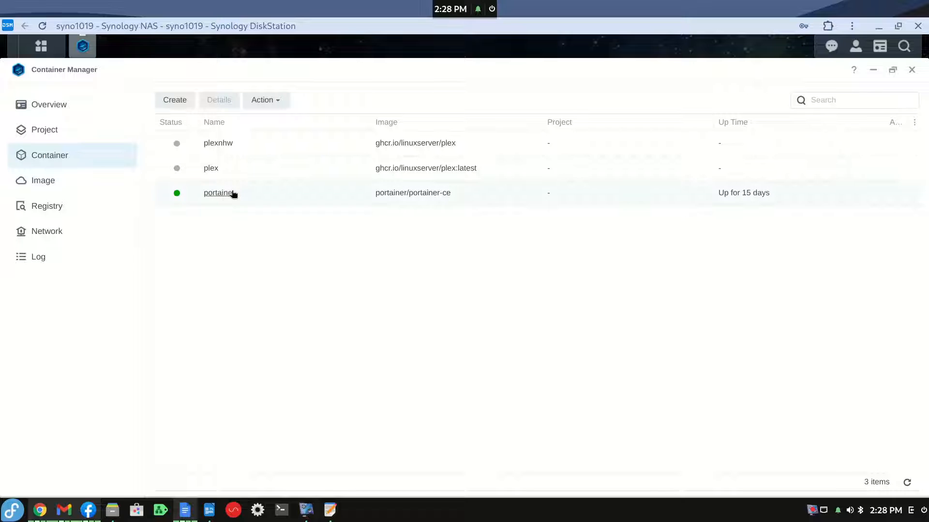
pyautogui.doubleClick(692, 28)
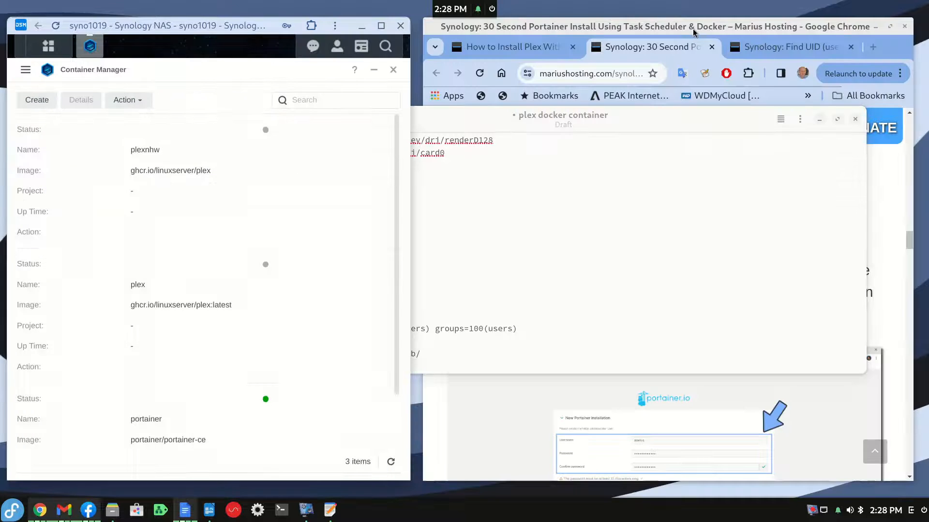
# Find and open Gmail through the desktop's application search.
pyautogui.click(12, 511)
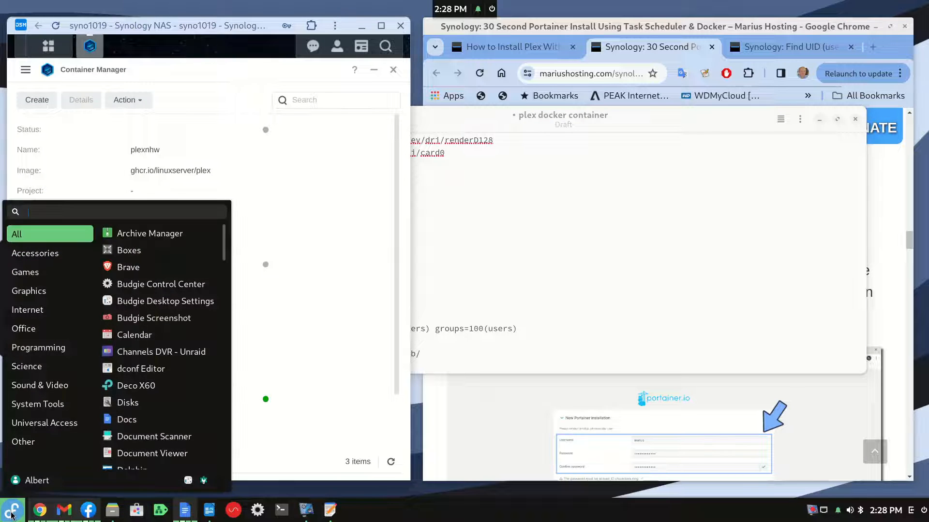
pyautogui.write('gm')
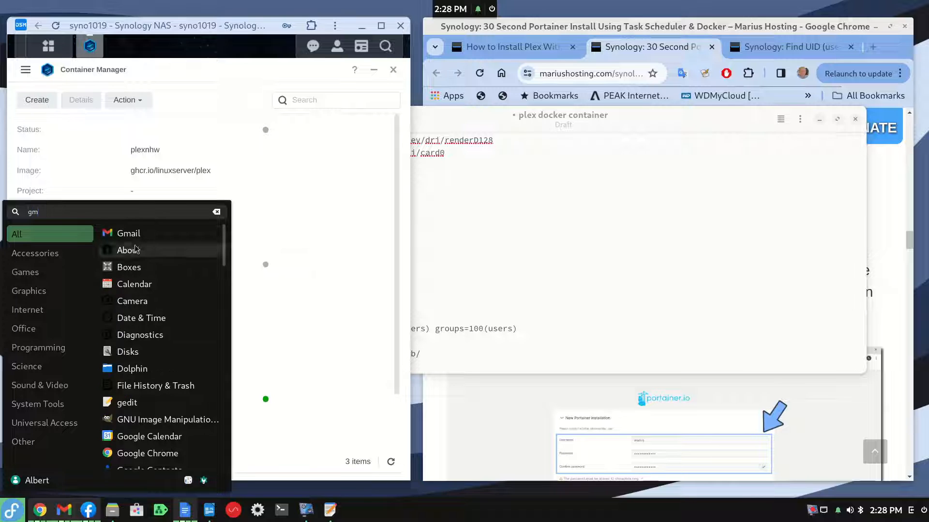
pyautogui.click(136, 238)
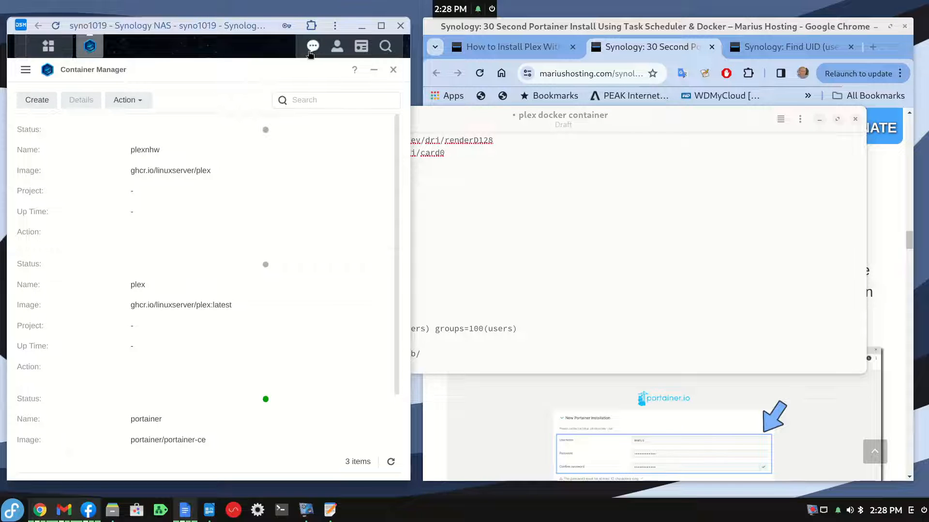
pyautogui.click(392, 71)
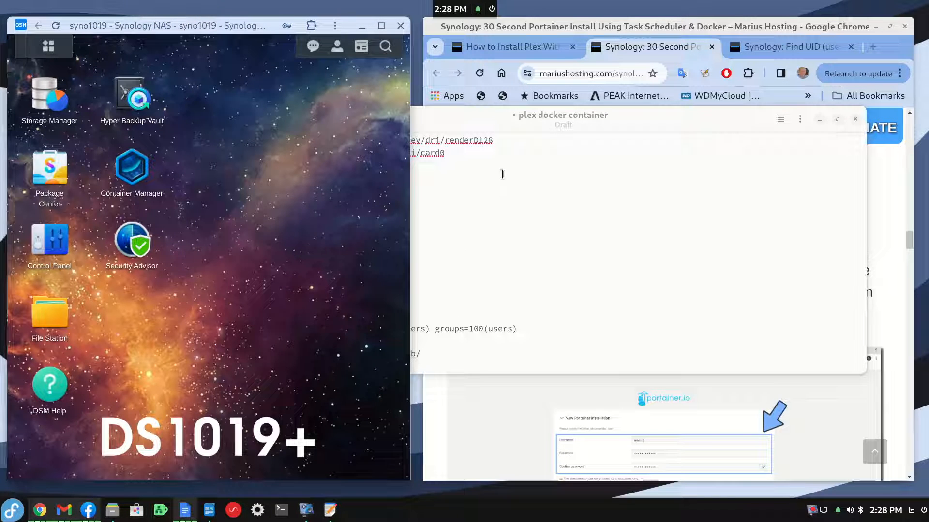
pyautogui.click(500, 115)
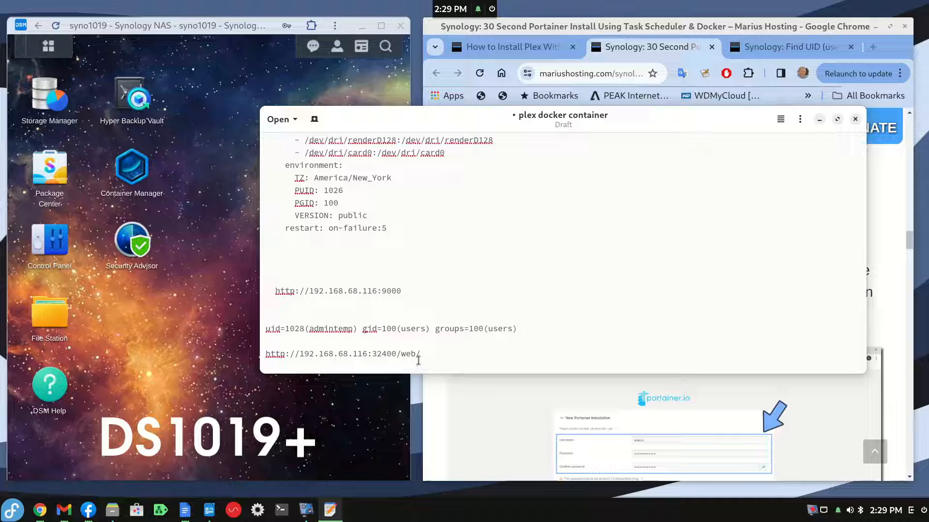
pyautogui.moveTo(402, 292); pyautogui.dragTo(276, 291)
pyautogui.hotkey('ctrl', 'c')
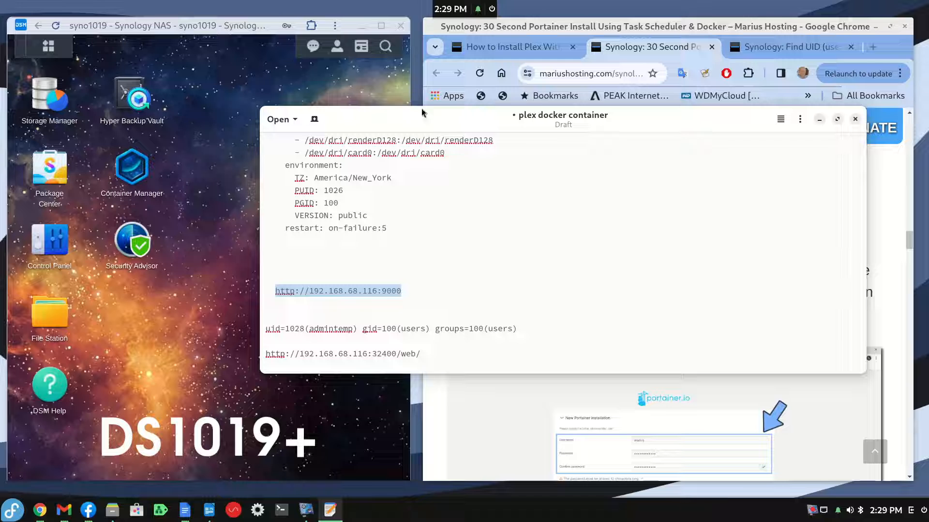
pyautogui.doubleClick(835, 48)
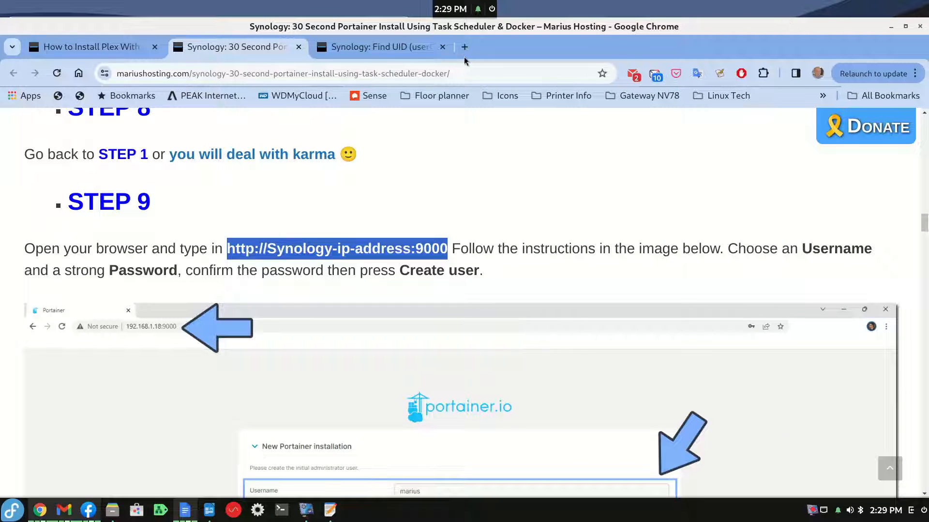
pyautogui.click(464, 47)
pyautogui.hotkey('ctrl', 'v')
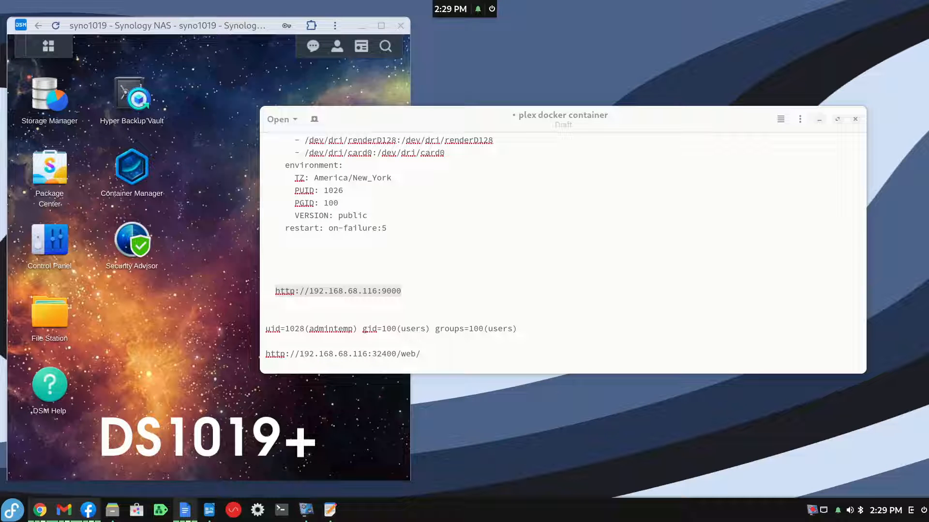
pyautogui.moveTo(928, 66); pyautogui.dragTo(578, 24)
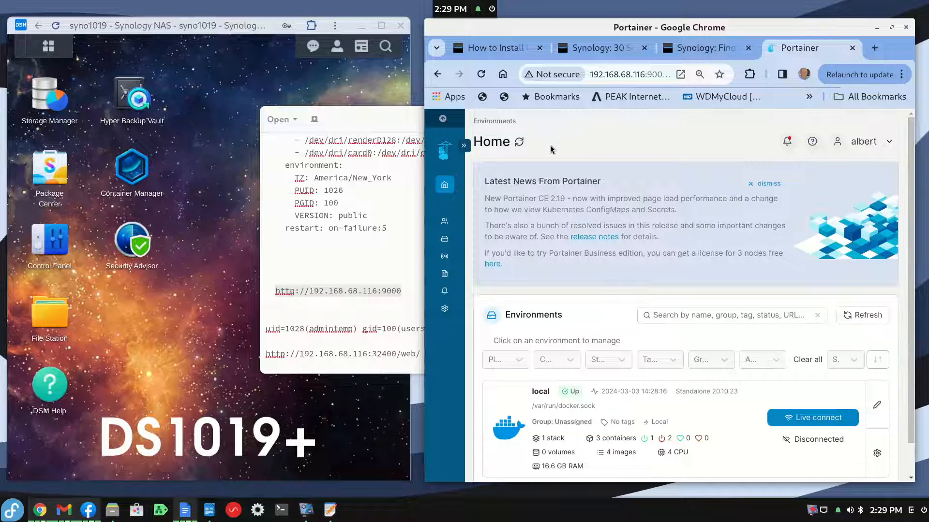
# View the container list of Portainer's local environment and minimize the DSM window.
pyautogui.click(510, 432)
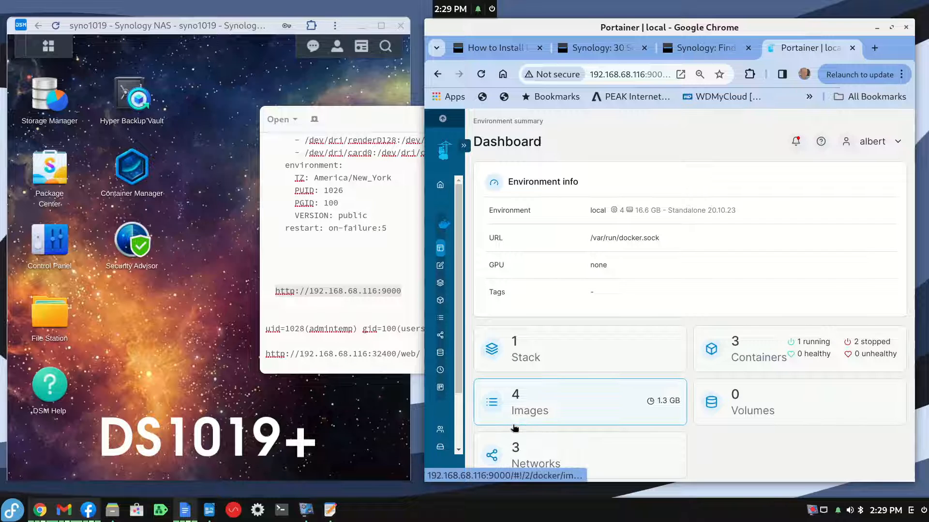
pyautogui.click(727, 358)
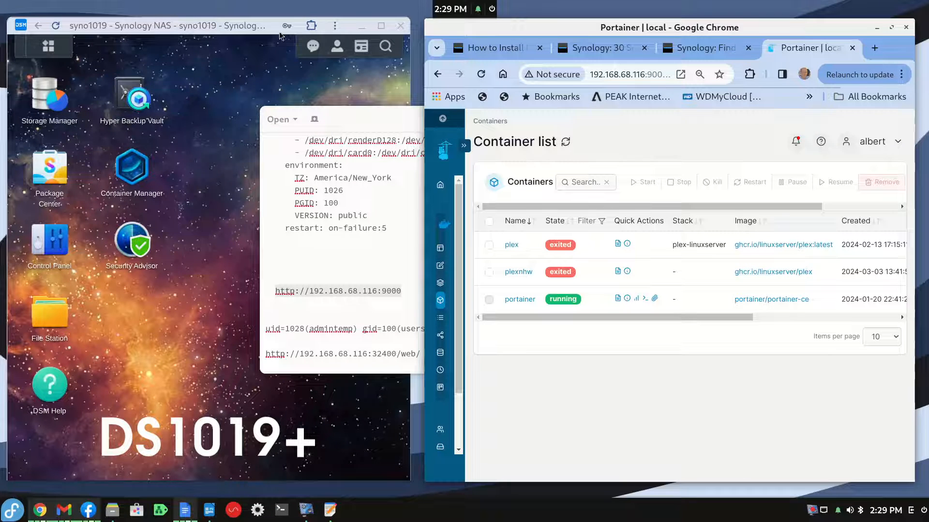
pyautogui.click(362, 30)
pyautogui.moveTo(586, 27)
pyautogui.mouseDown()
pyautogui.moveTo(161, 26)
pyautogui.moveTo(582, 22)
pyautogui.moveTo(556, 25)
pyautogui.moveTo(574, 26)
pyautogui.mouseUp()
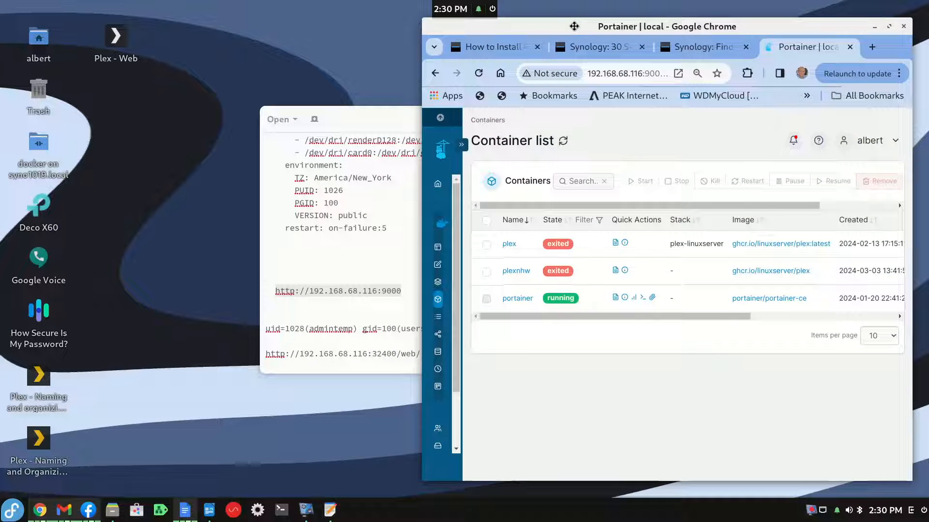
# Close the Portainer browser tab and open the Portainer - DS1019+ web app, positioned and resized to fit beside the guide.
pyautogui.click(850, 47)
pyautogui.click(22, 513)
pyautogui.write('po')
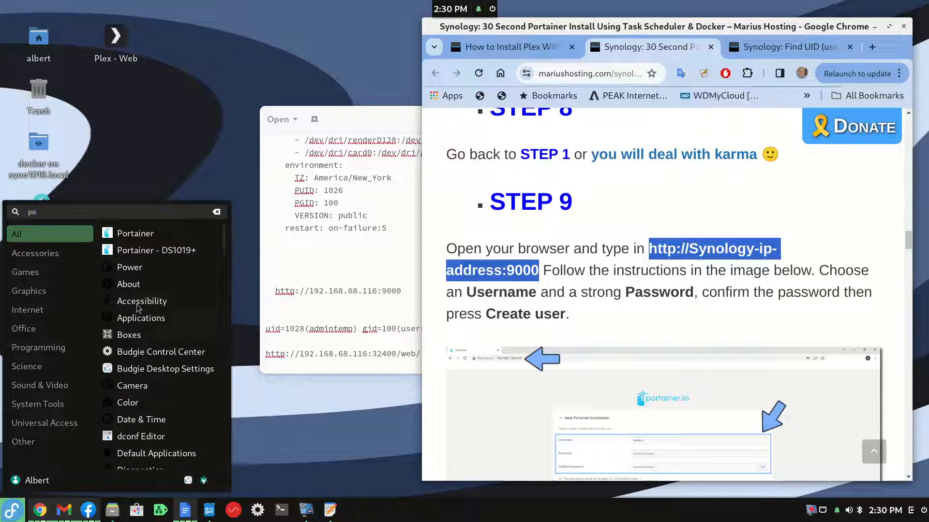
pyautogui.click(157, 247)
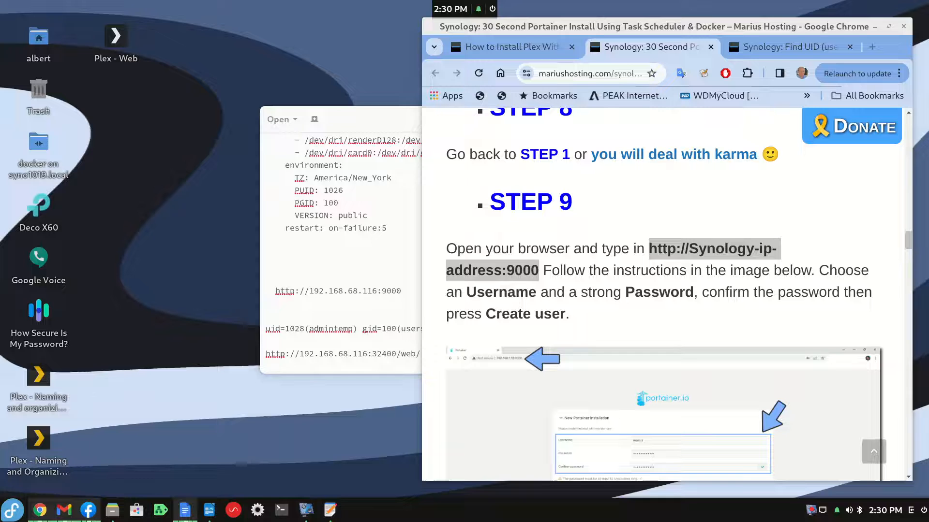
pyautogui.moveTo(709, 114); pyautogui.dragTo(189, 24)
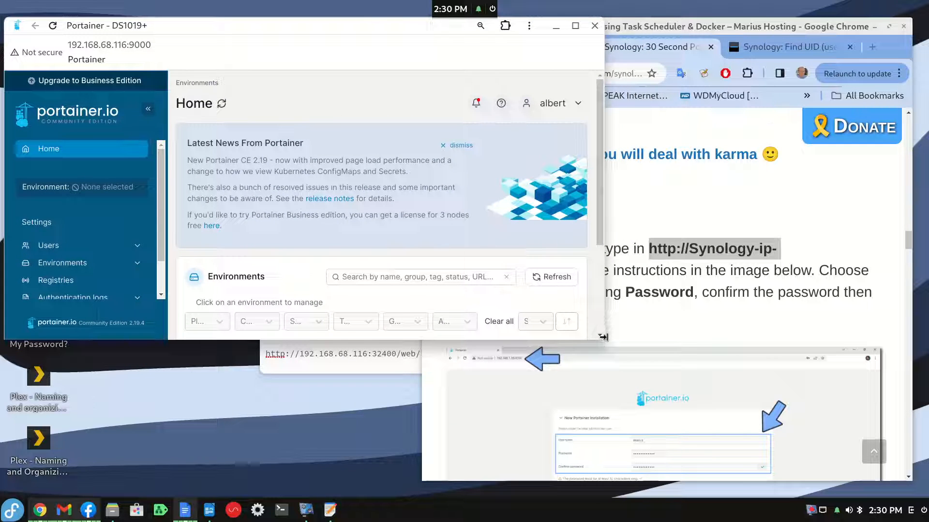
pyautogui.moveTo(602, 339); pyautogui.dragTo(367, 475)
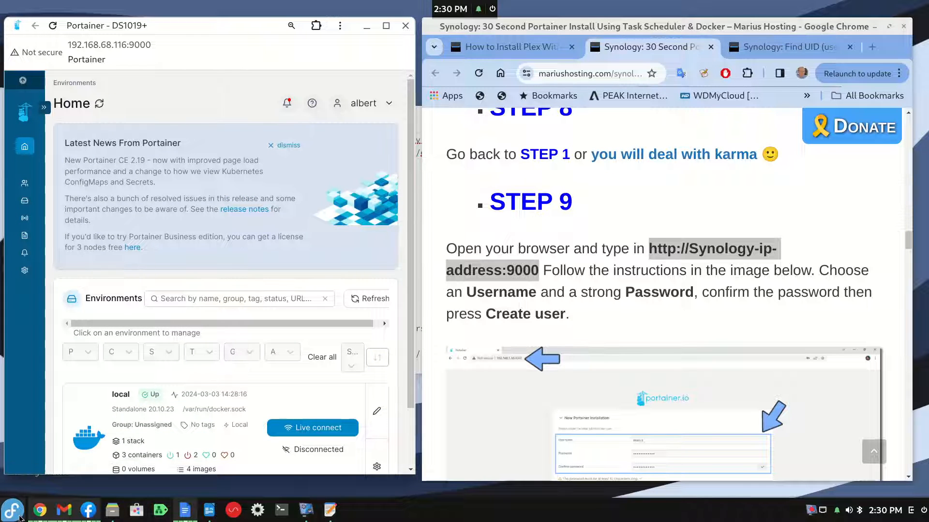
# Open the syno1019 - Synology NAS web app through the desktop's application search.
pyautogui.click(20, 517)
pyautogui.write('sy')
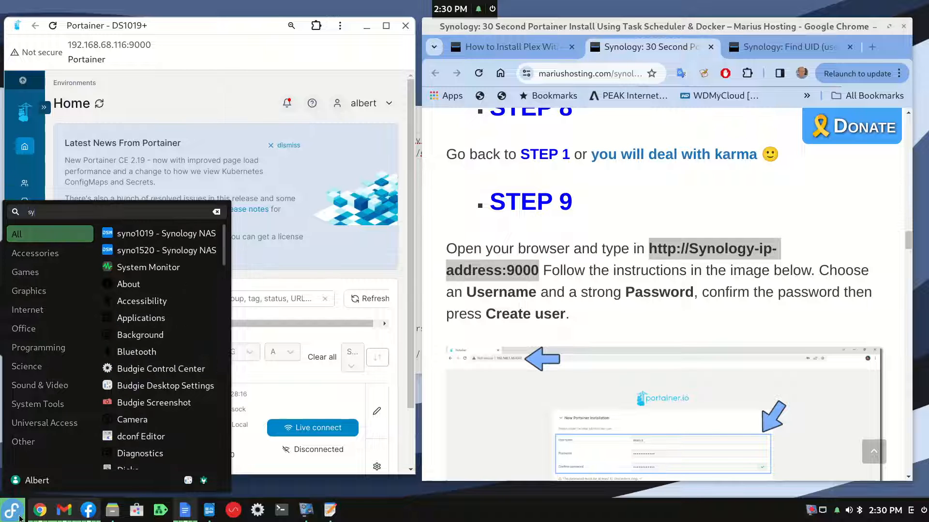
pyautogui.click(170, 238)
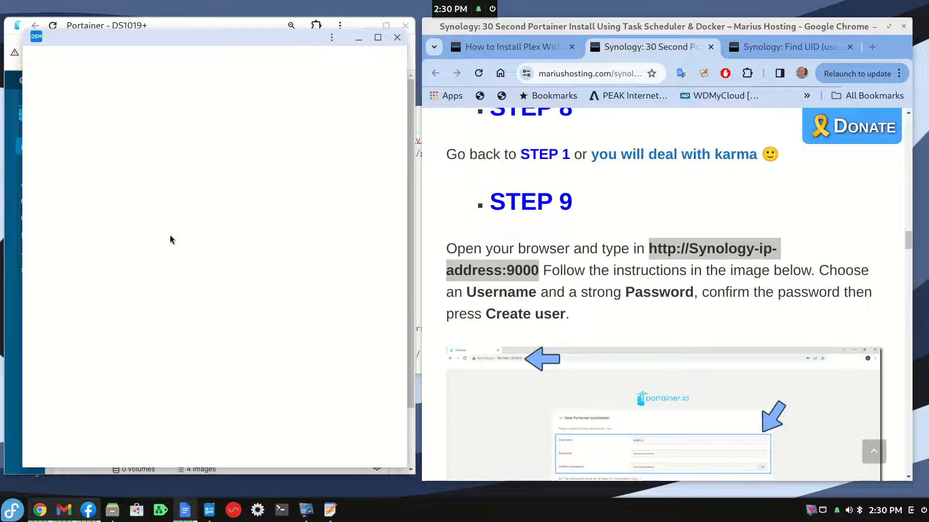
# Switch to the Find UID and GID guide and review its Steps 3 and 4 on creating the user-defined script task.
pyautogui.click(786, 47)
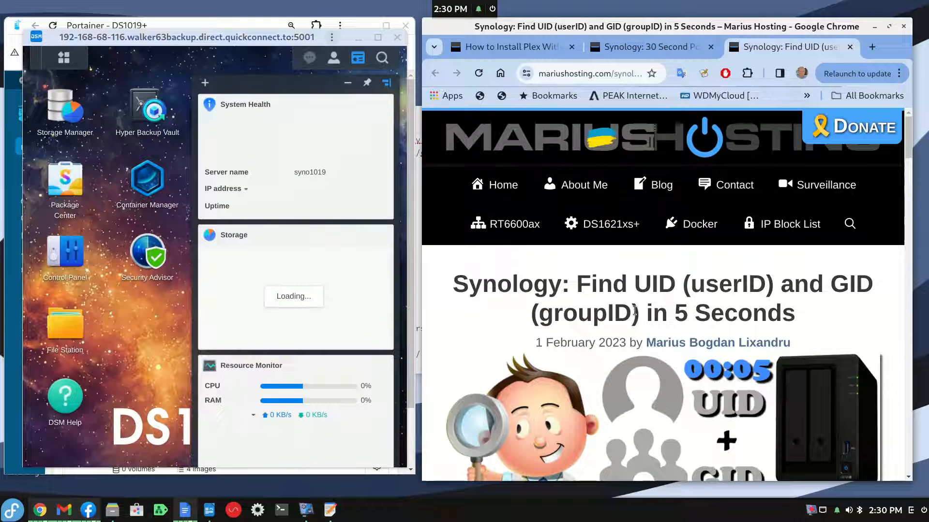
pyautogui.scroll(-3, 630, 307)
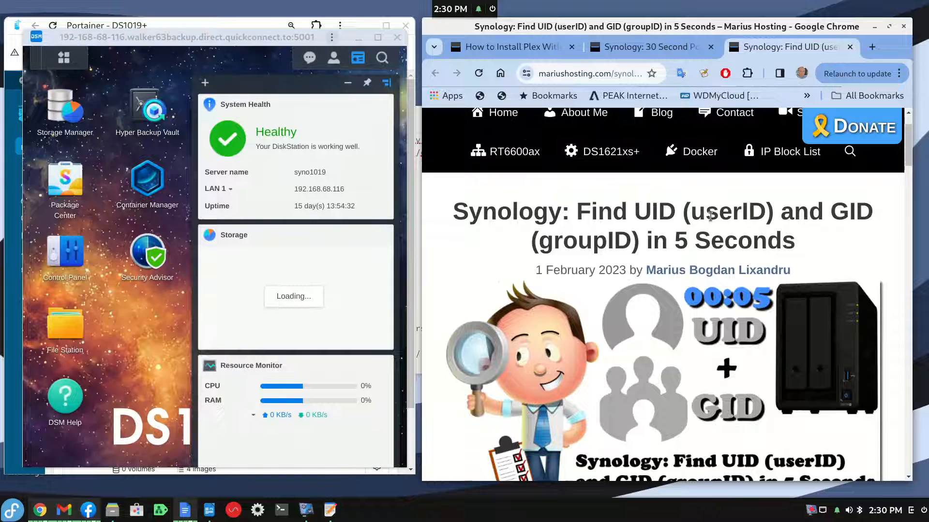
pyautogui.scroll(-6, 816, 238)
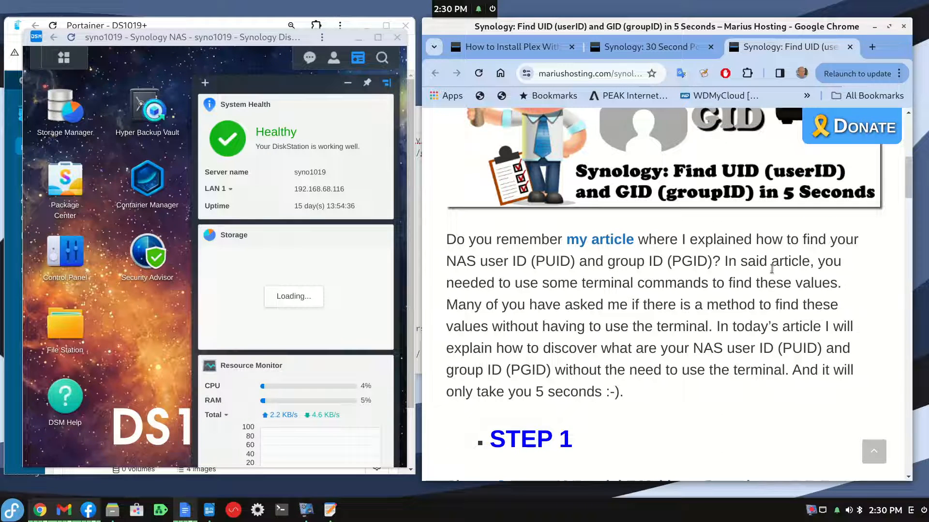
pyautogui.scroll(-10, 763, 280)
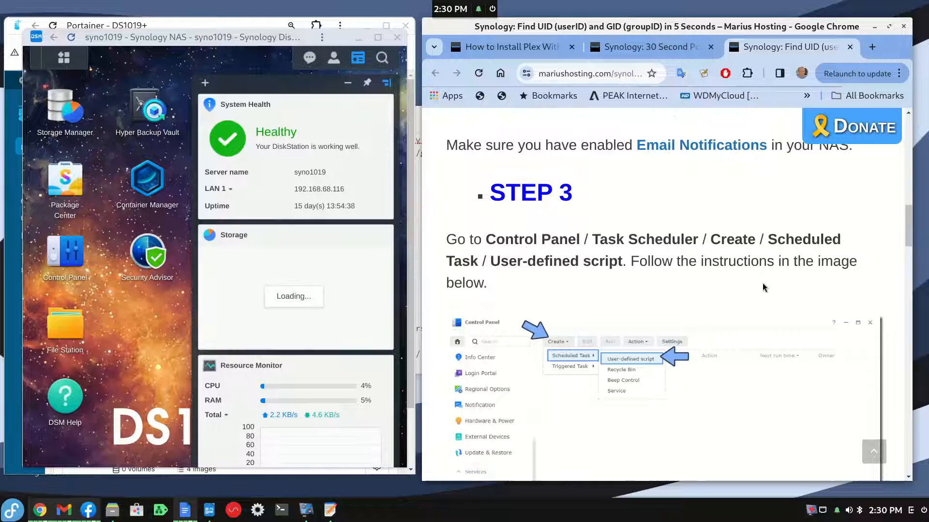
pyautogui.scroll(6, 763, 288)
pyautogui.scroll(-12, 762, 288)
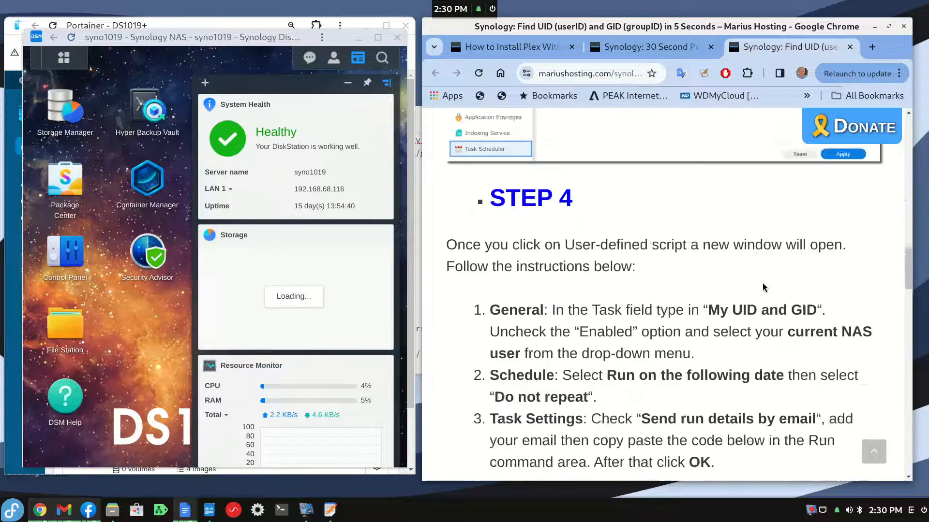
pyautogui.scroll(8, 750, 296)
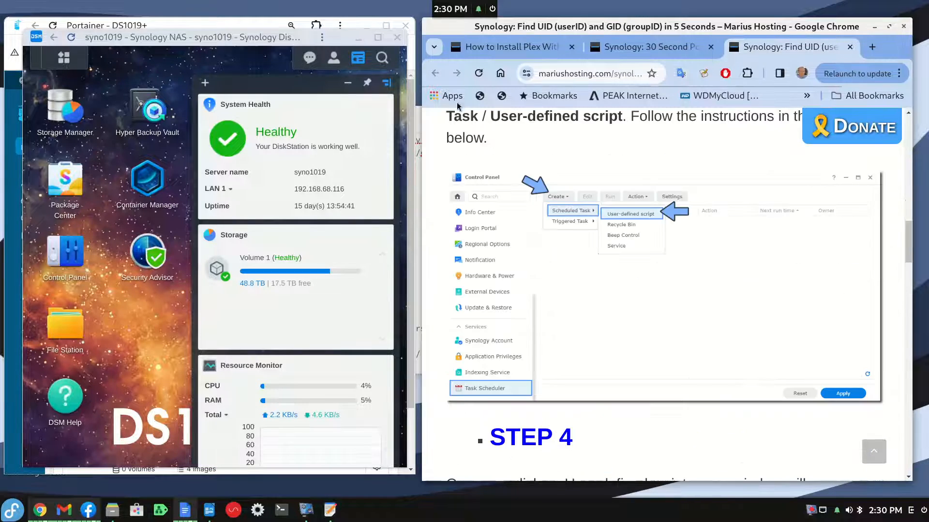
# Maximize the DSM window and select the My UID and GID task in Control Panel's Task Scheduler.
pyautogui.doubleClick(240, 37)
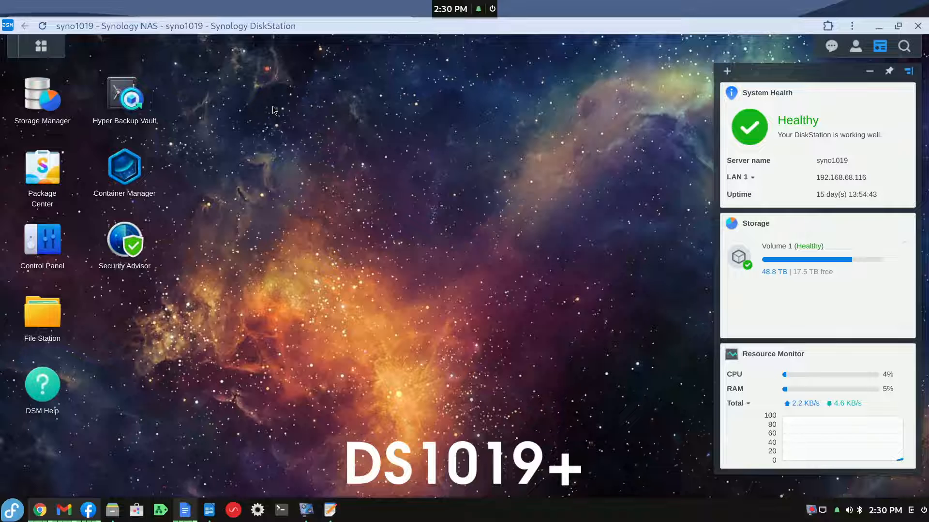
pyautogui.click(42, 245)
pyautogui.click(476, 429)
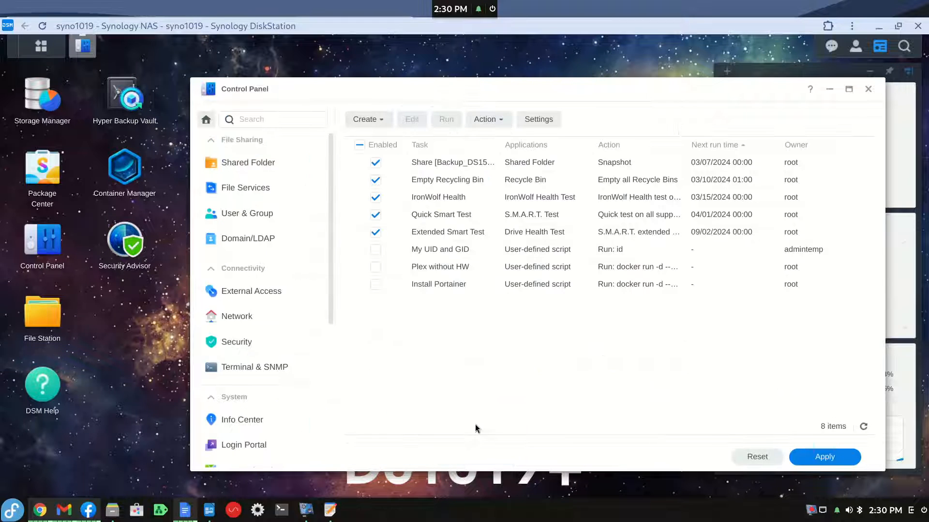
pyautogui.click(432, 250)
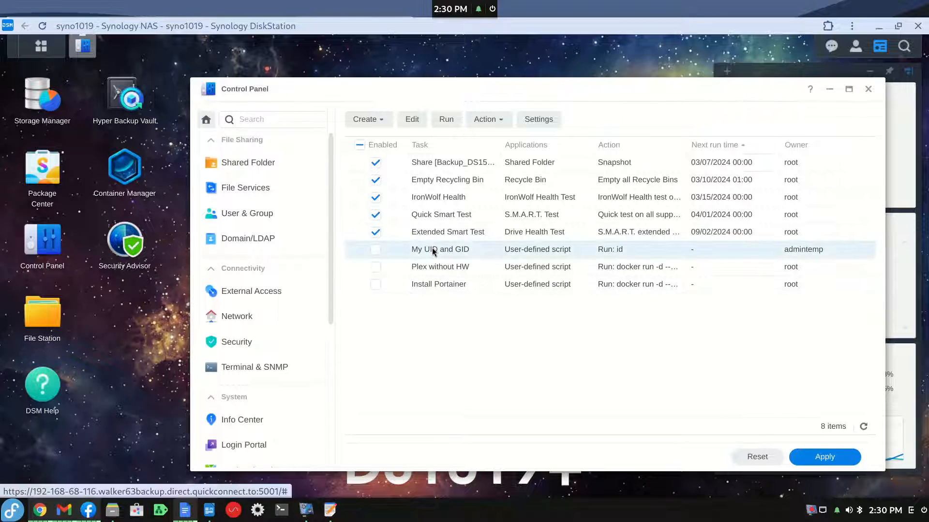
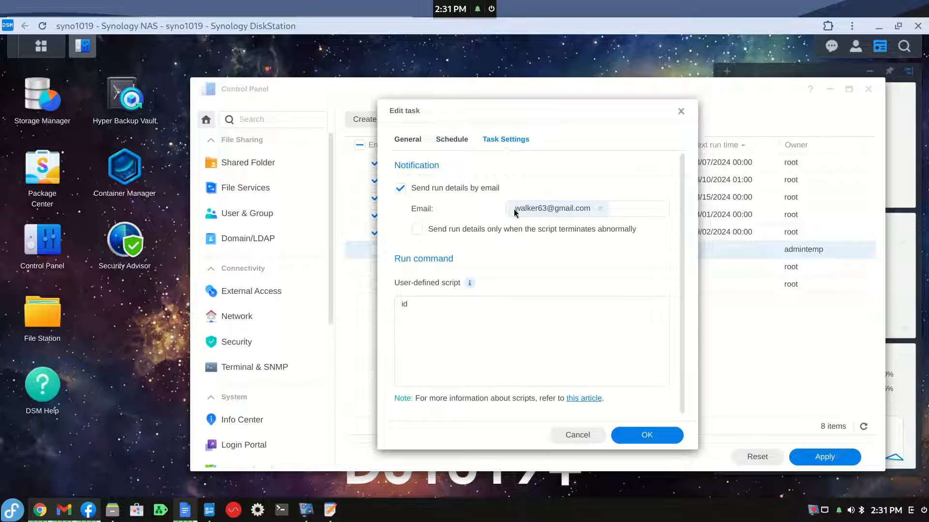
# Restore the DSM window beside the guide, review Step 4's example task settings and id script notes, and maximize DSM again.
pyautogui.doubleClick(631, 30)
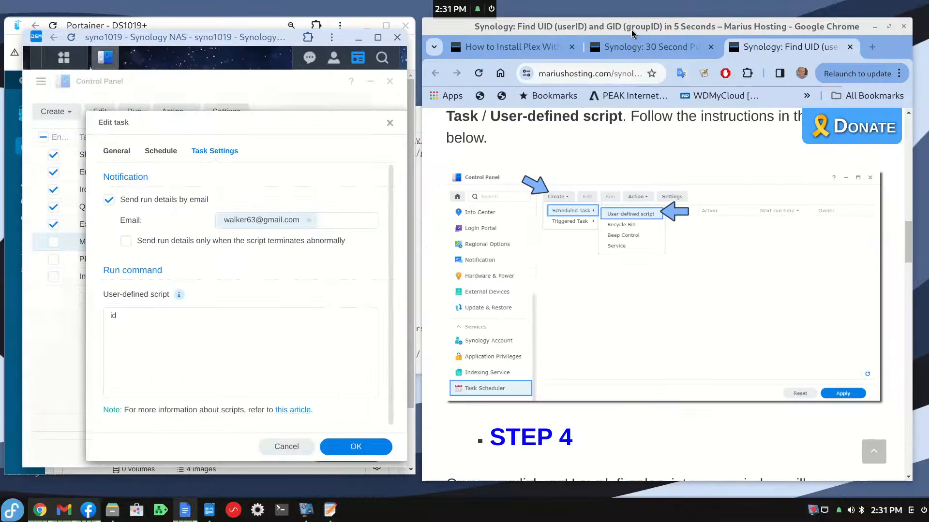
pyautogui.scroll(-5, 696, 283)
pyautogui.scroll(-5, 697, 284)
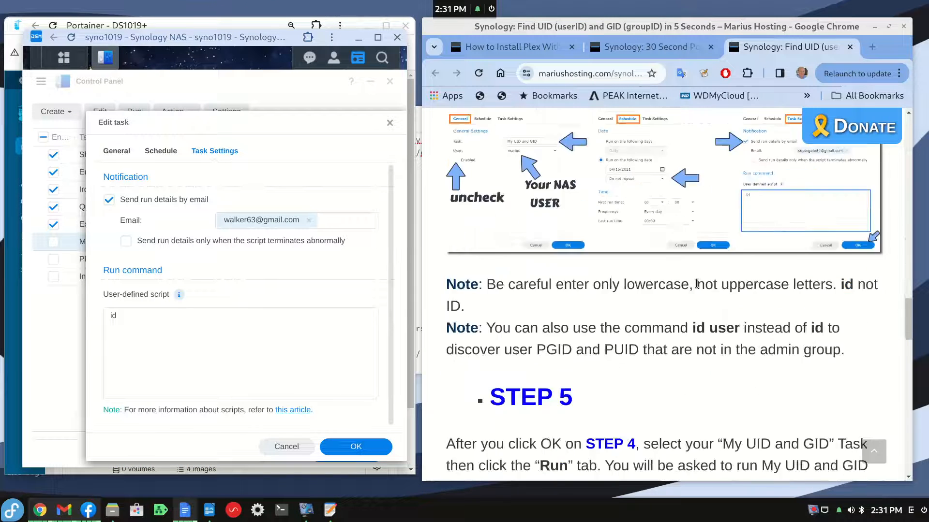
pyautogui.scroll(2, 830, 311)
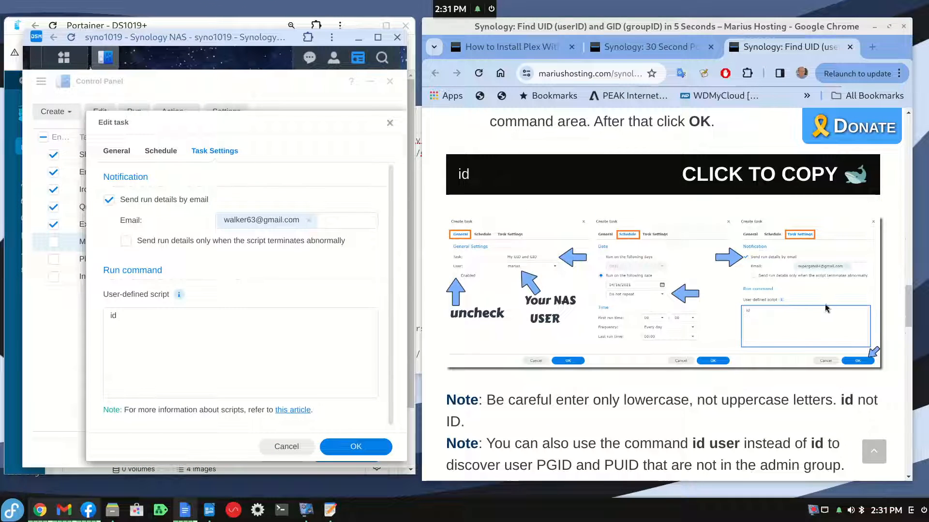
pyautogui.doubleClick(232, 39)
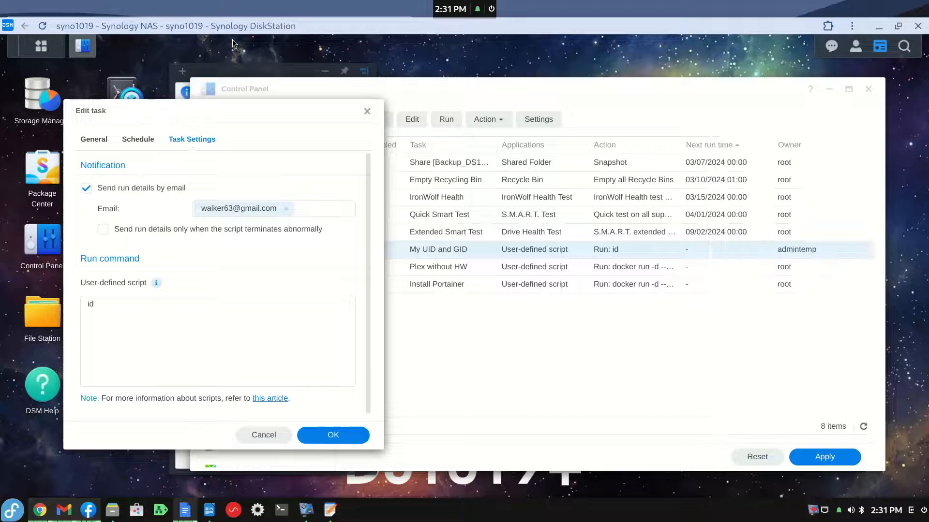
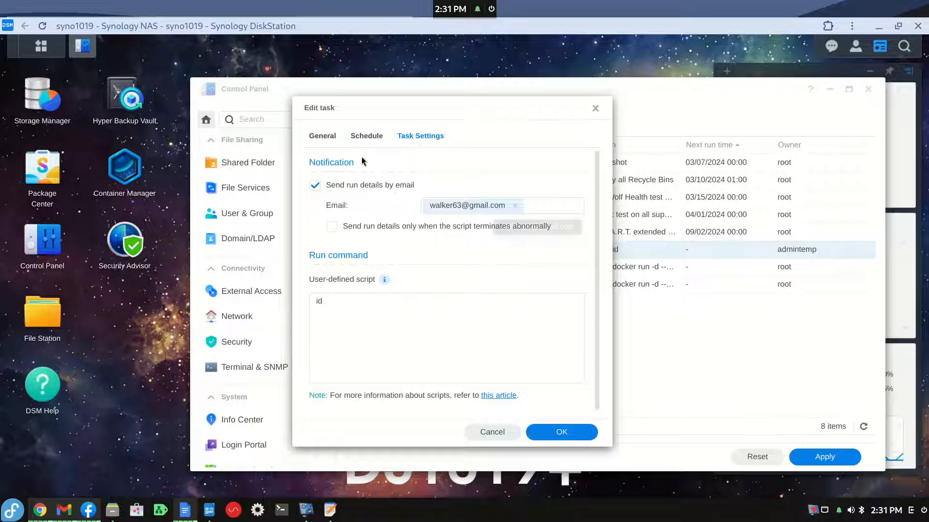
# Review the date, repeat and start time settings in the id task's schedule.
pyautogui.click(360, 137)
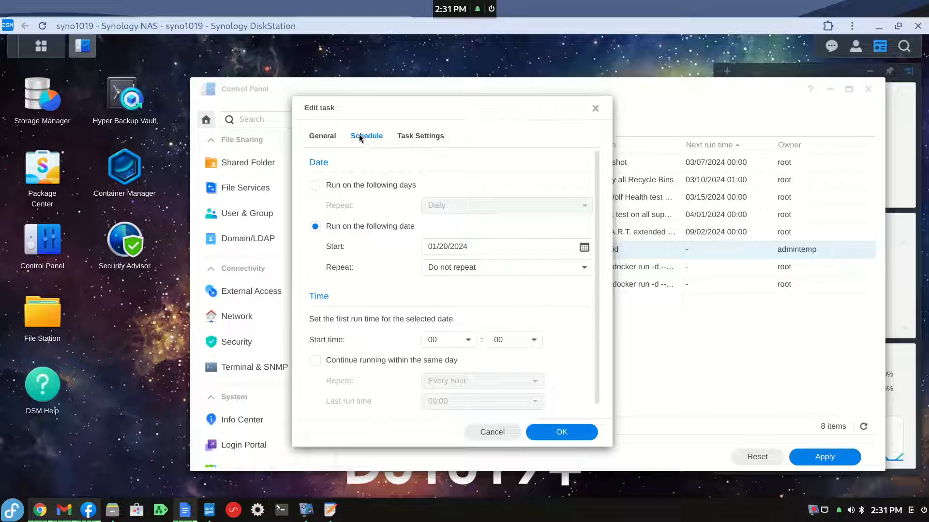
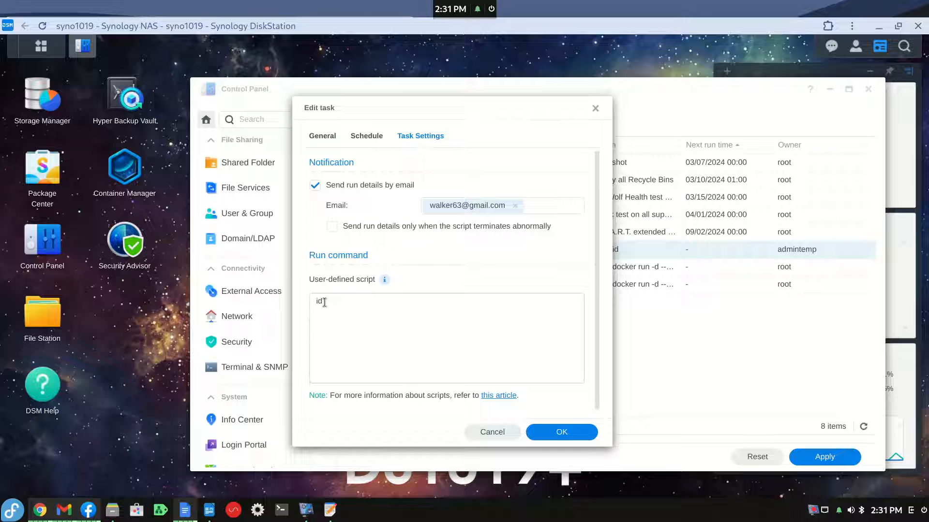
# Save the id task's settings and run the My UID and GID task.
pyautogui.click(561, 433)
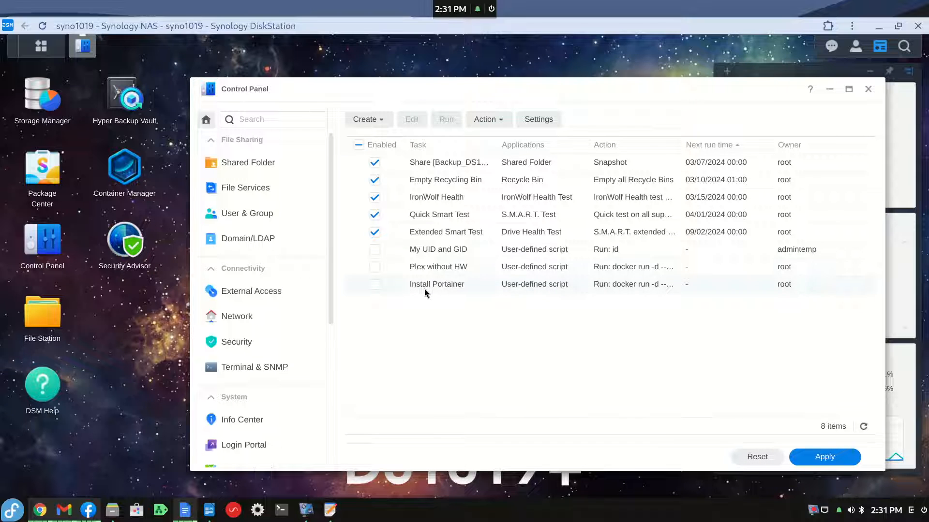
pyautogui.rightClick(429, 249)
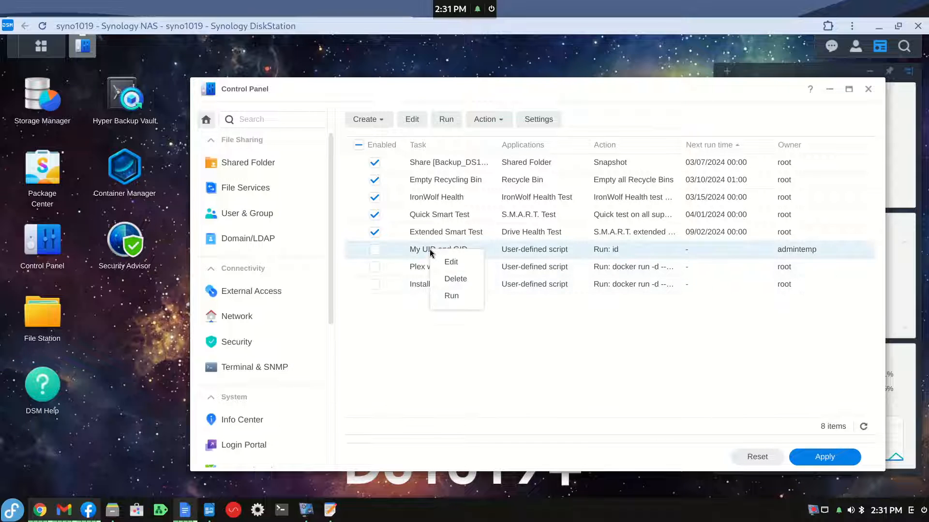
pyautogui.click(451, 295)
pyautogui.click(641, 305)
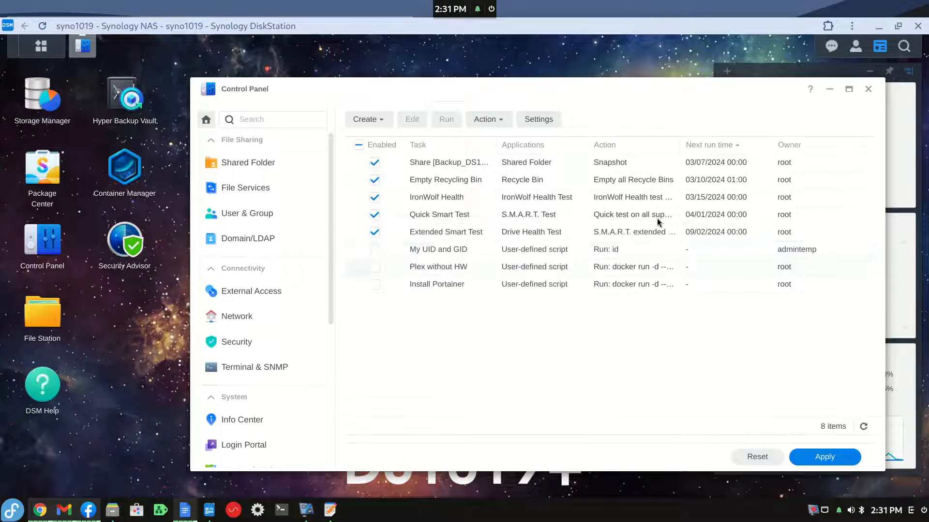
# Switch to the text editor and examine the uid and gid line and the compose script in the Plex container notes.
pyautogui.doubleClick(651, 28)
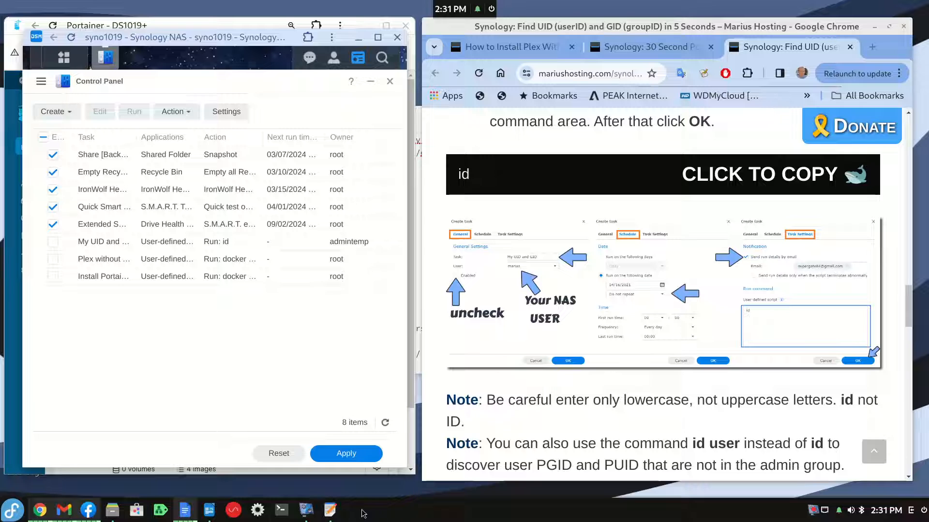
pyautogui.click(330, 510)
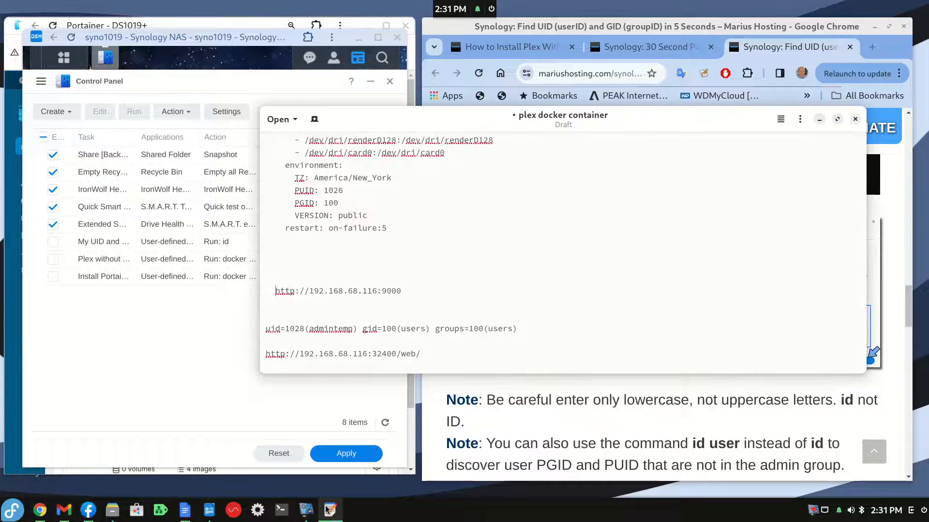
pyautogui.scroll(-3, 500, 326)
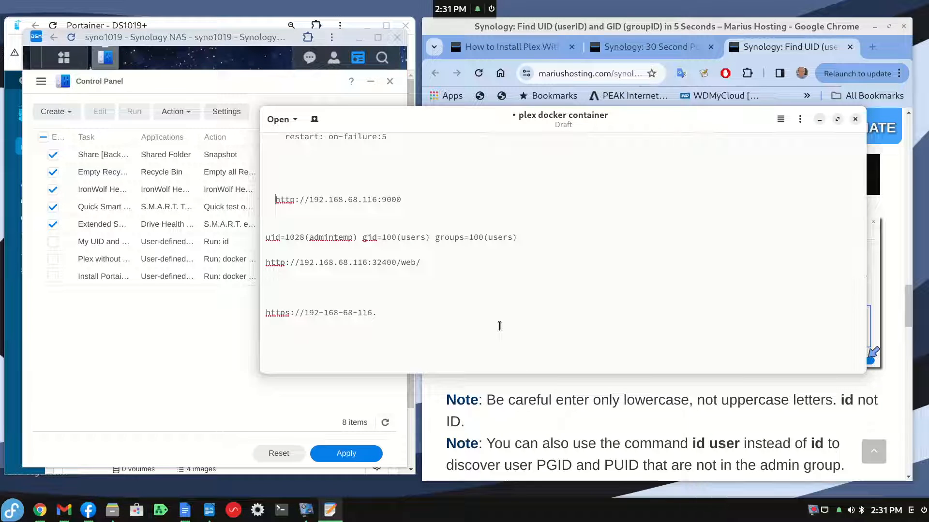
pyautogui.scroll(2, 499, 325)
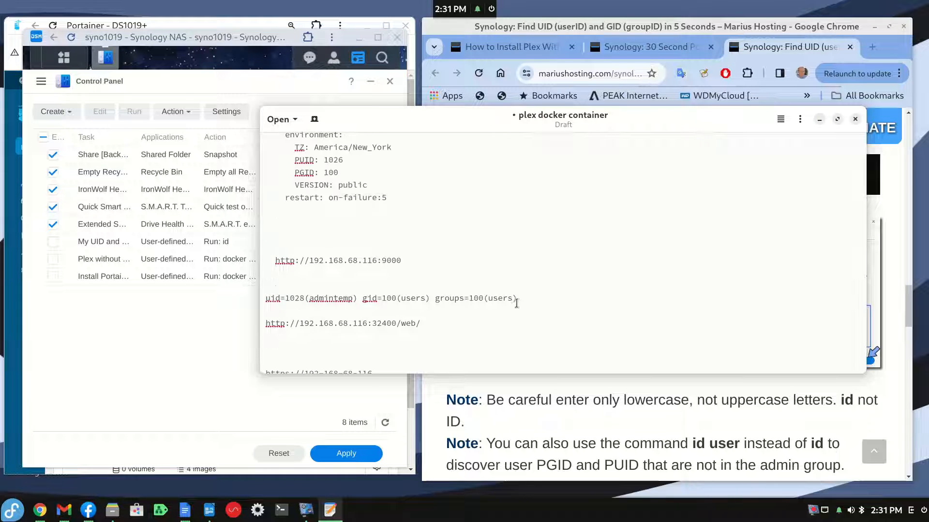
pyautogui.moveTo(518, 300); pyautogui.dragTo(259, 292)
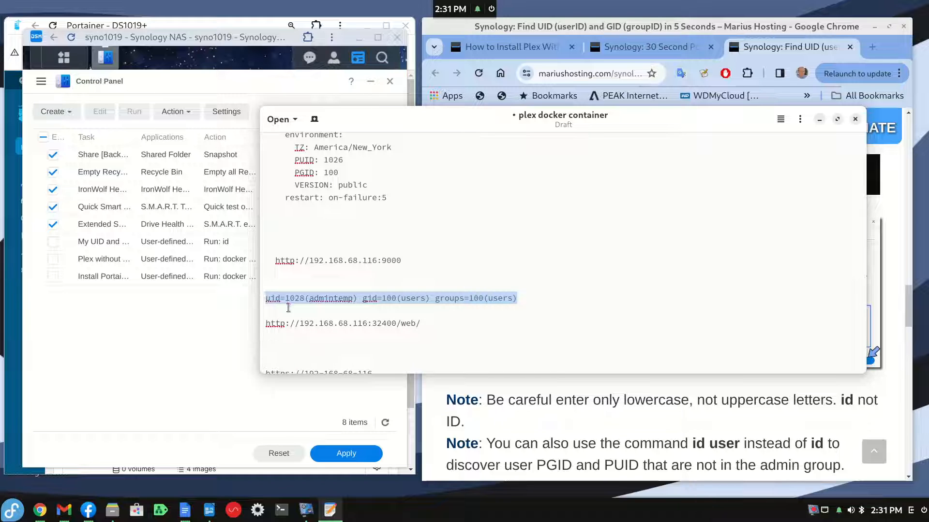
pyautogui.click(280, 298)
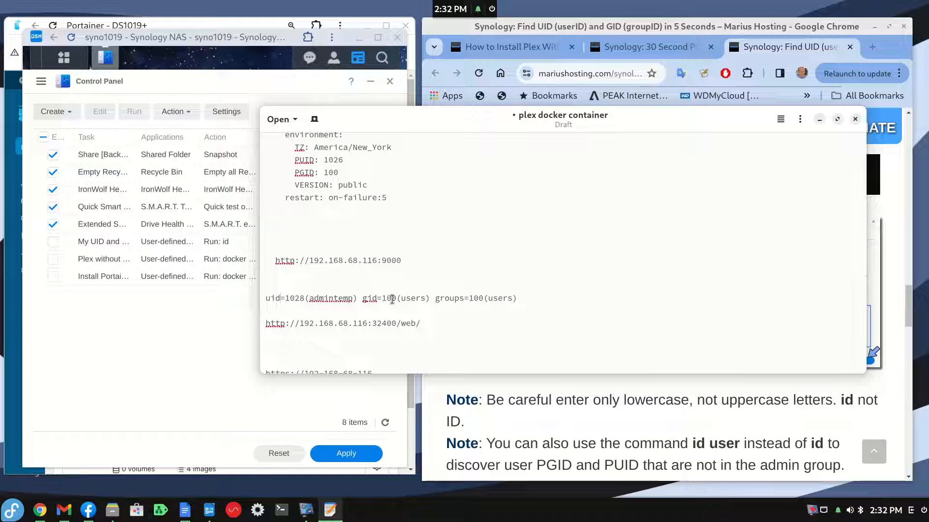
pyautogui.scroll(10, 395, 276)
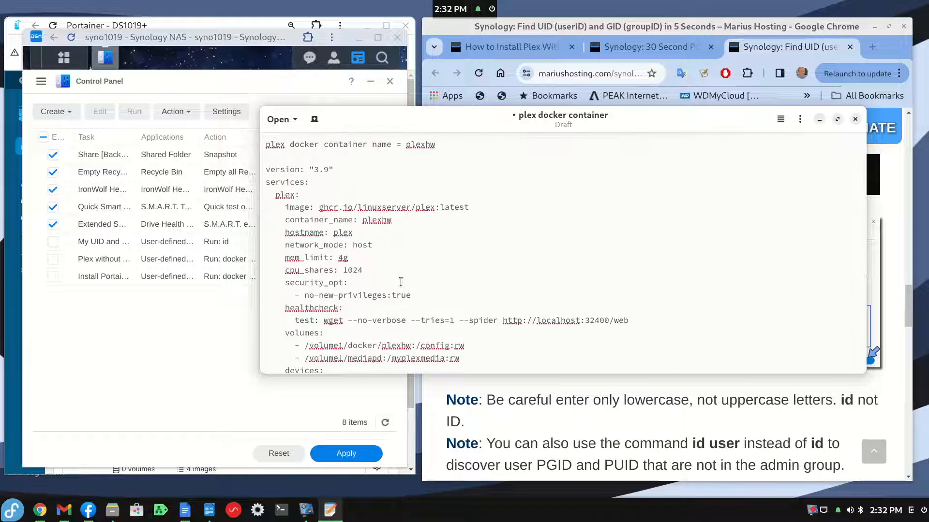
pyautogui.moveTo(467, 119); pyautogui.dragTo(928, 217)
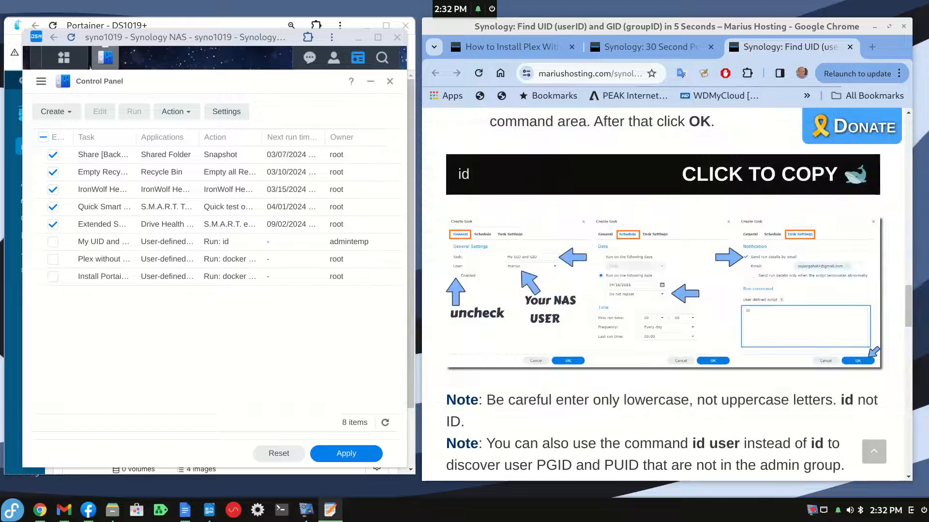
# Bring the Portainer window forward and read Steps 5 and 6 and the closing notes of the UID and GID guide.
pyautogui.scroll(-3, 718, 344)
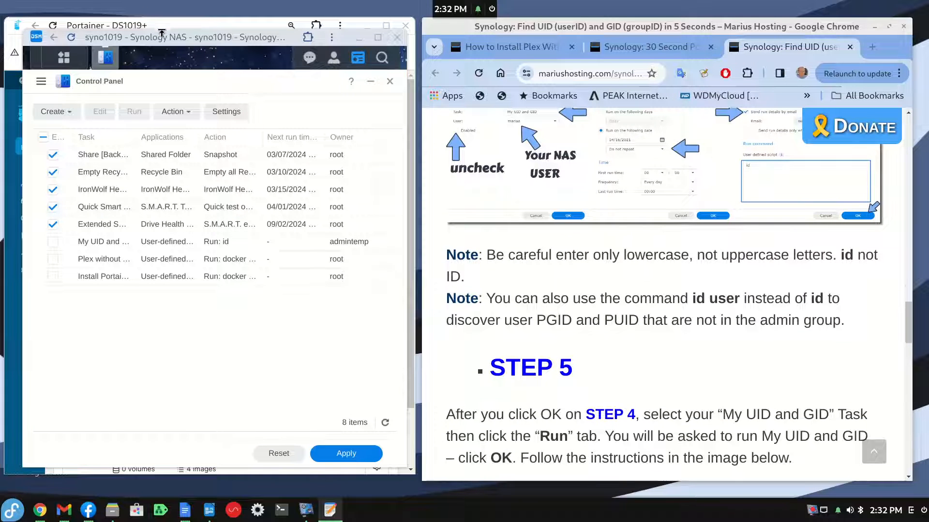
pyautogui.moveTo(183, 45)
pyautogui.mouseDown()
pyautogui.moveTo(169, 76)
pyautogui.moveTo(178, 55)
pyautogui.mouseUp()
pyautogui.click(175, 26)
pyautogui.scroll(-6, 643, 314)
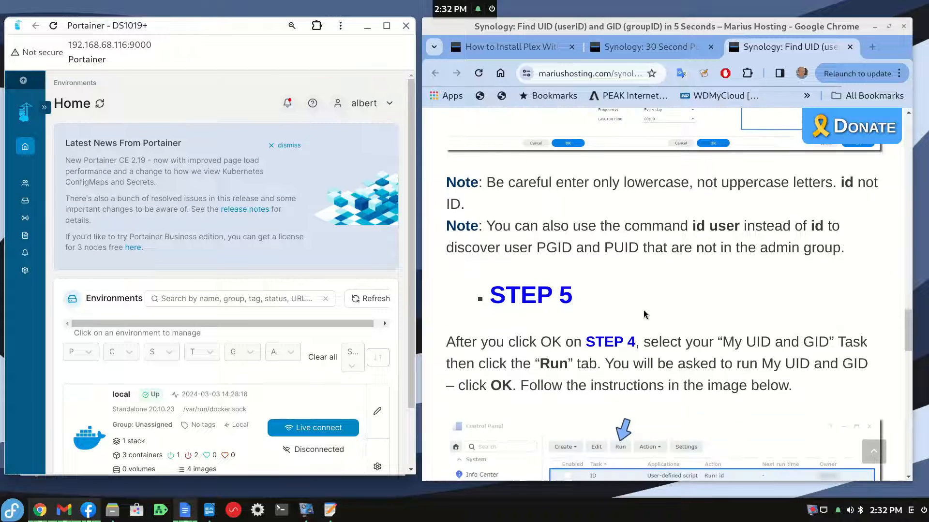
pyautogui.scroll(-7, 644, 313)
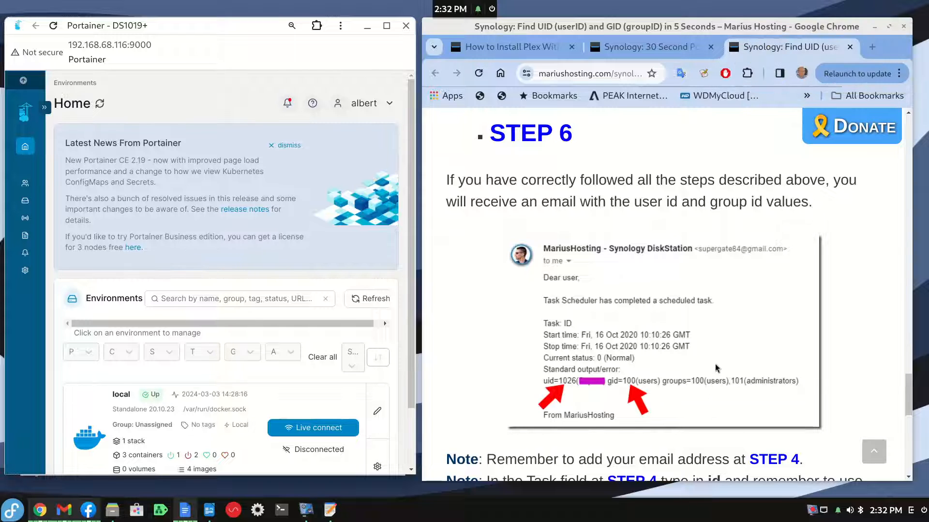
pyautogui.scroll(-5, 714, 374)
pyautogui.scroll(-2, 716, 367)
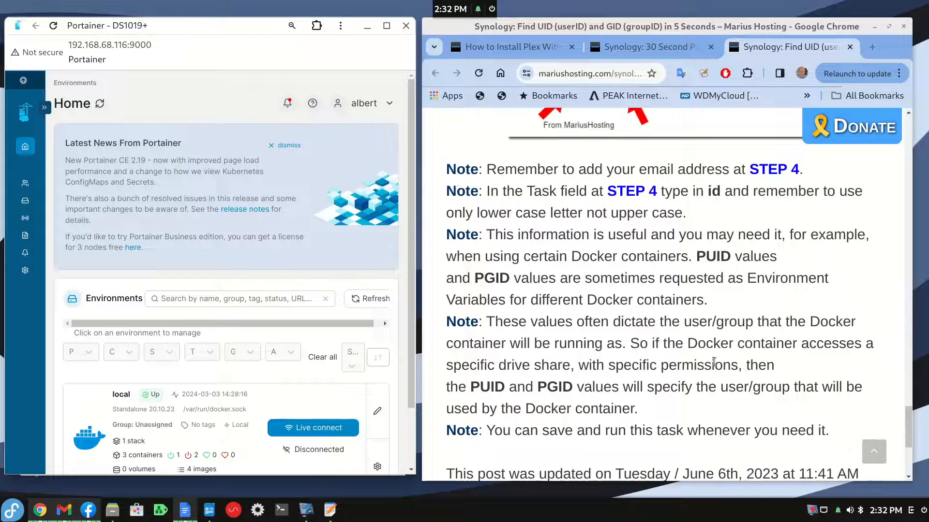
pyautogui.scroll(-5, 714, 361)
pyautogui.scroll(15, 715, 364)
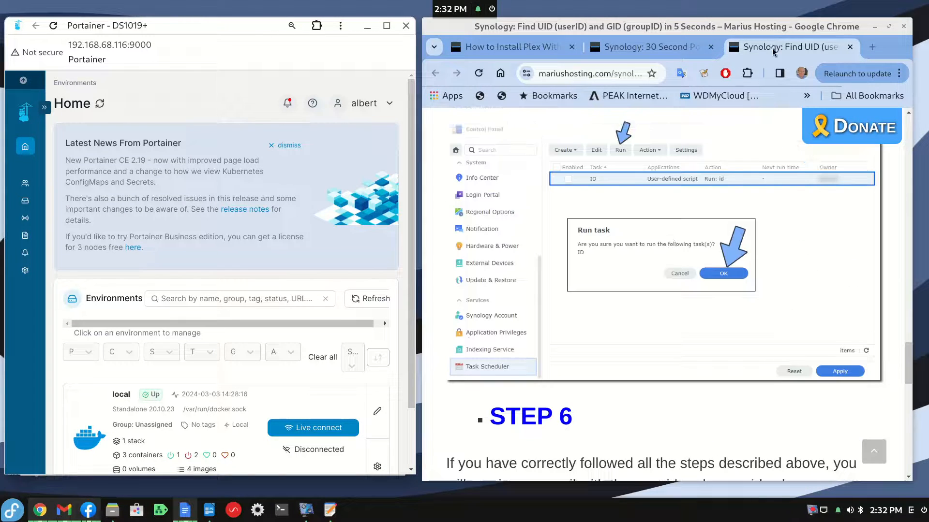
# Switch to the Plex hardware transcoding guide and read Step 6 on adding a stack in Portainer.
pyautogui.click(658, 46)
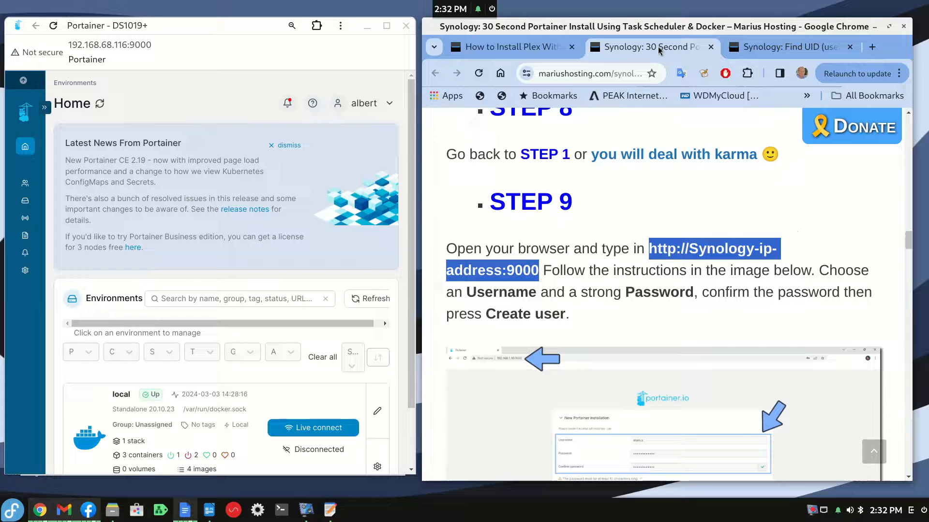
pyautogui.click(523, 48)
pyautogui.scroll(-5, 676, 379)
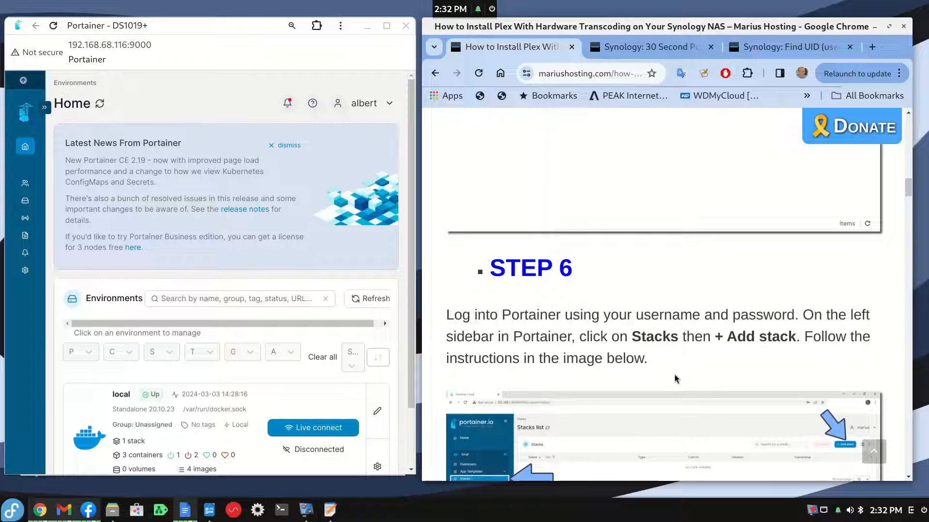
pyautogui.scroll(-2, 676, 379)
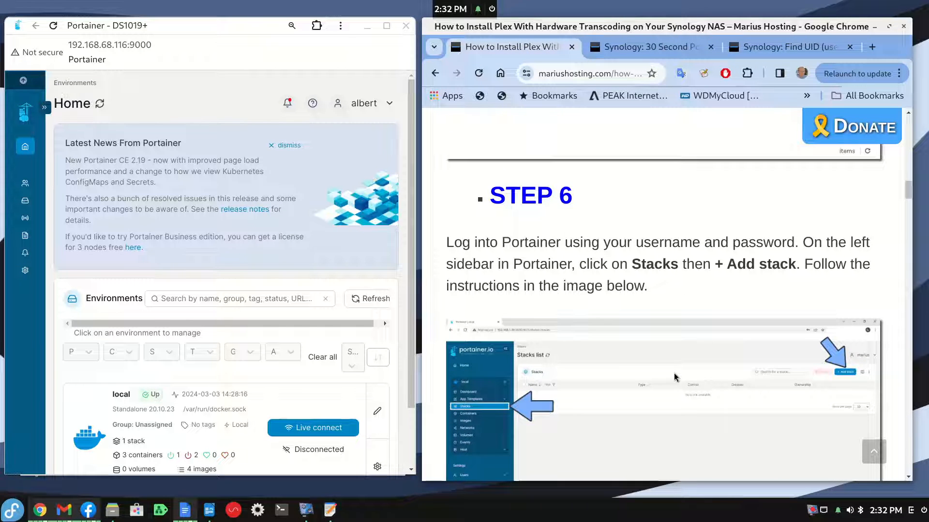
pyautogui.scroll(-1, 676, 376)
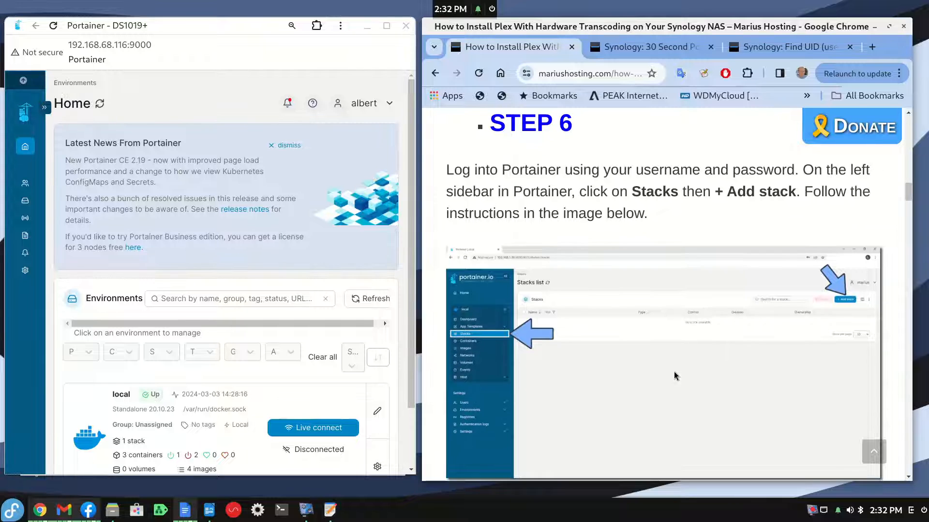
pyautogui.scroll(5, 676, 376)
pyautogui.scroll(-5, 676, 376)
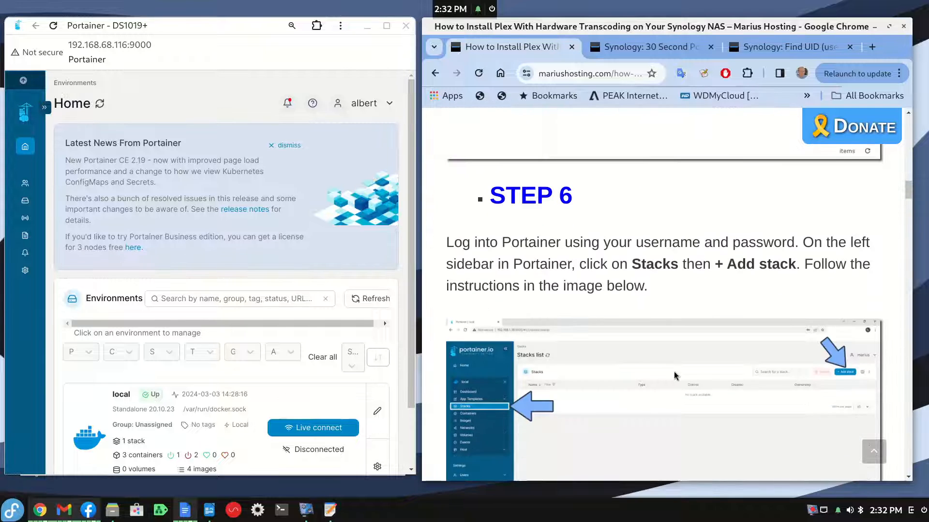
pyautogui.scroll(-2, 675, 376)
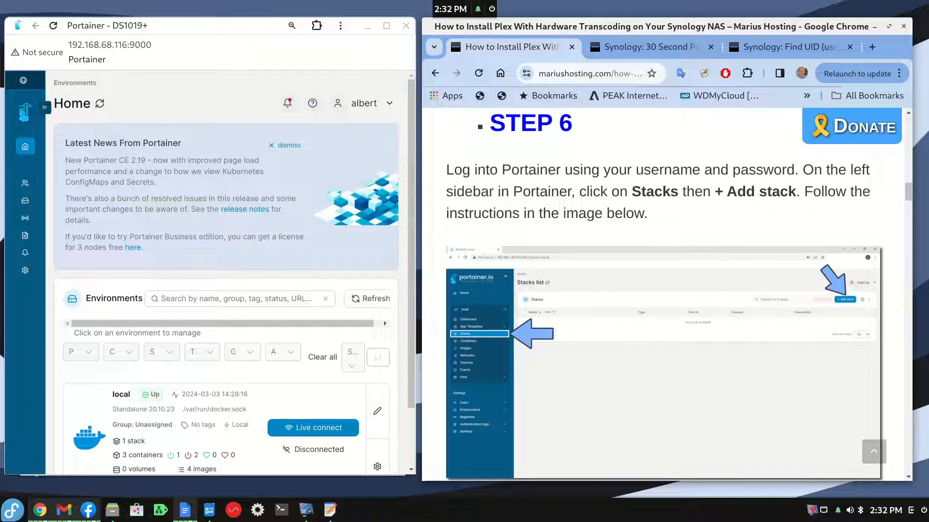
# Bring the Plex container notes back into view, look through them and move them aside.
pyautogui.moveTo(928, 179); pyautogui.dragTo(204, 146)
pyautogui.scroll(-2, 306, 328)
pyautogui.scroll(-3, 306, 336)
pyautogui.moveTo(415, 157); pyautogui.dragTo(928, 184)
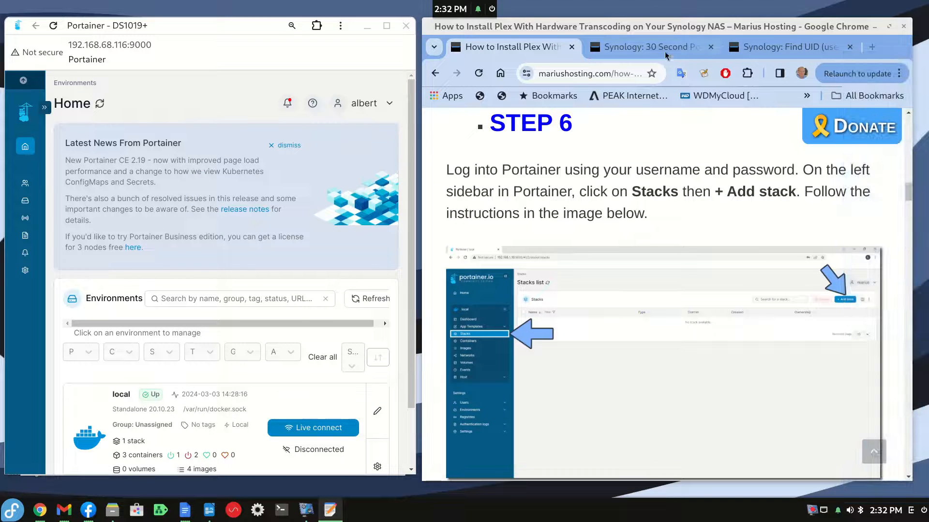
# Read the Portainer installation guide's steps on adding the GHCR, CODEBERG and Quay.io custom registries.
pyautogui.click(653, 47)
pyautogui.scroll(-20, 594, 307)
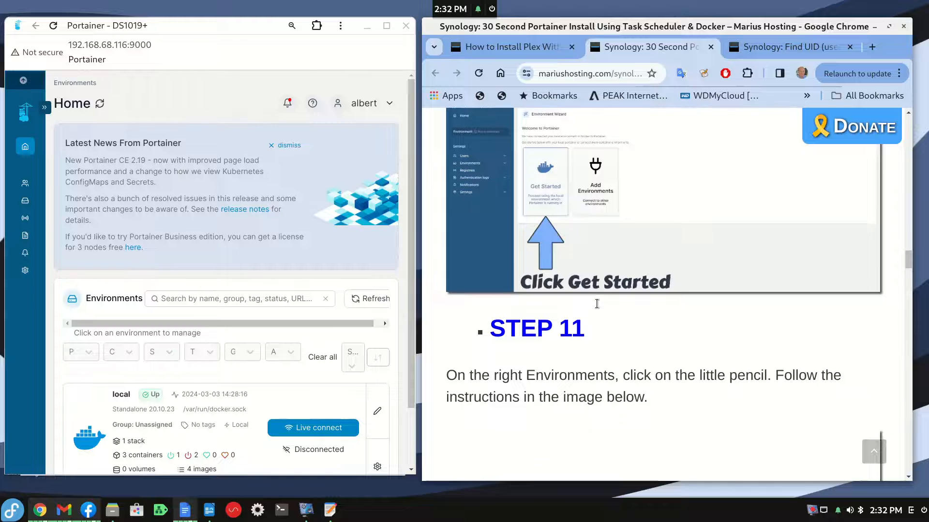
pyautogui.scroll(-15, 598, 308)
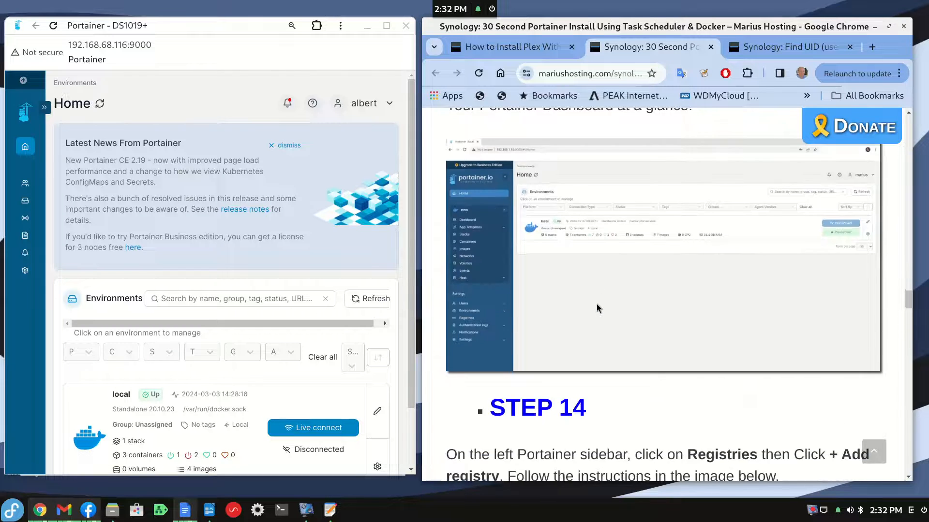
pyautogui.scroll(-15, 597, 306)
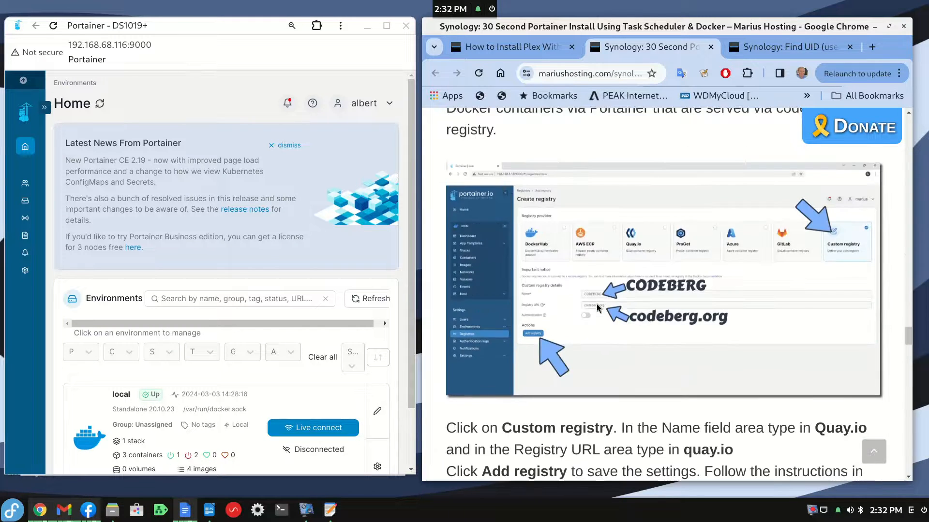
pyautogui.scroll(-7, 597, 308)
pyautogui.scroll(8, 597, 307)
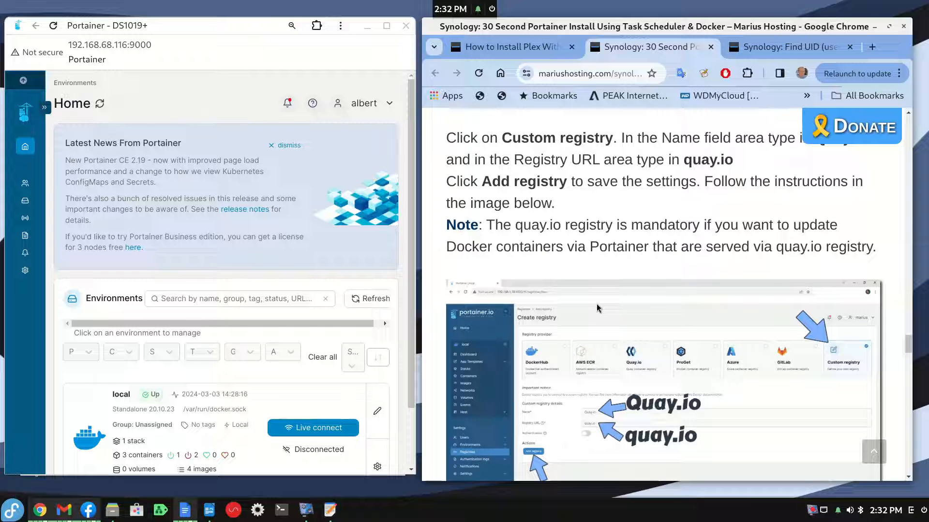
pyautogui.scroll(6, 597, 308)
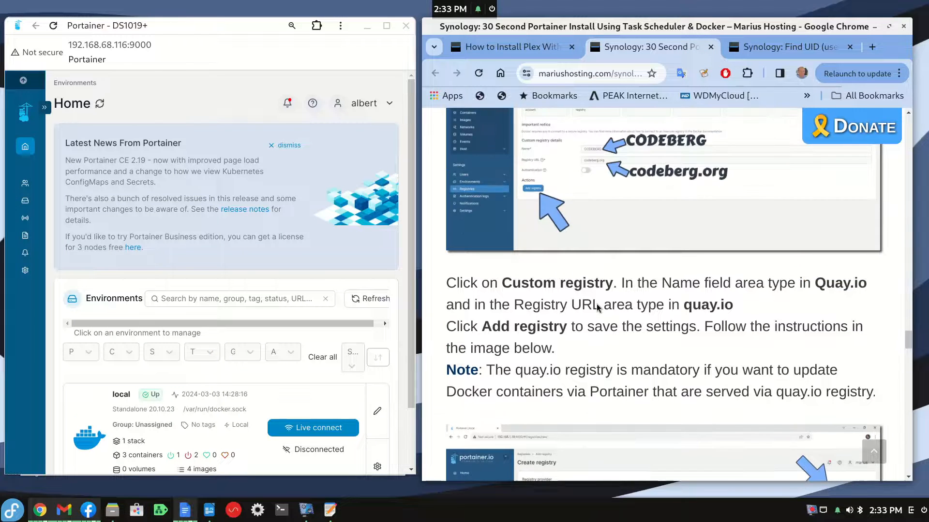
pyautogui.scroll(10, 597, 308)
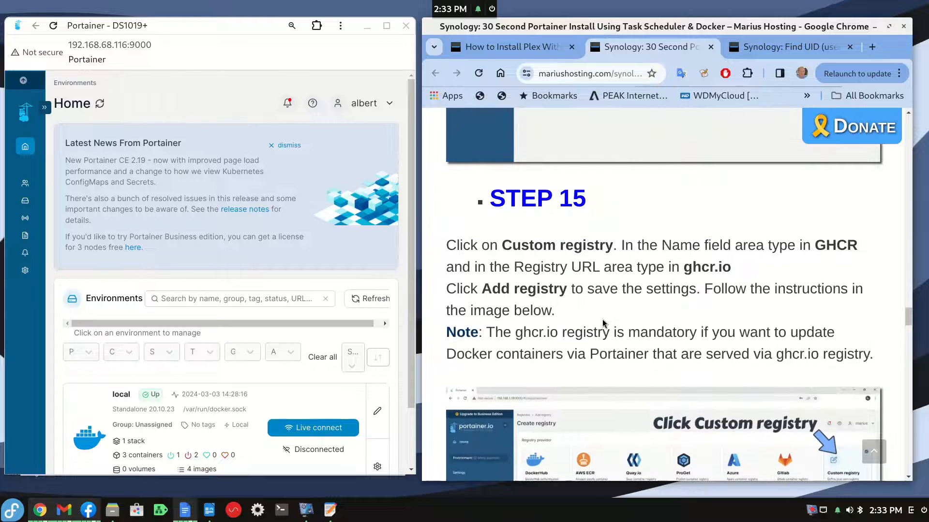
# Go back through the Portainer guide's Steps 10 to 13 on getting started, editing the local environment and setting its Public IP.
pyautogui.scroll(4, 602, 319)
pyautogui.scroll(15, 601, 318)
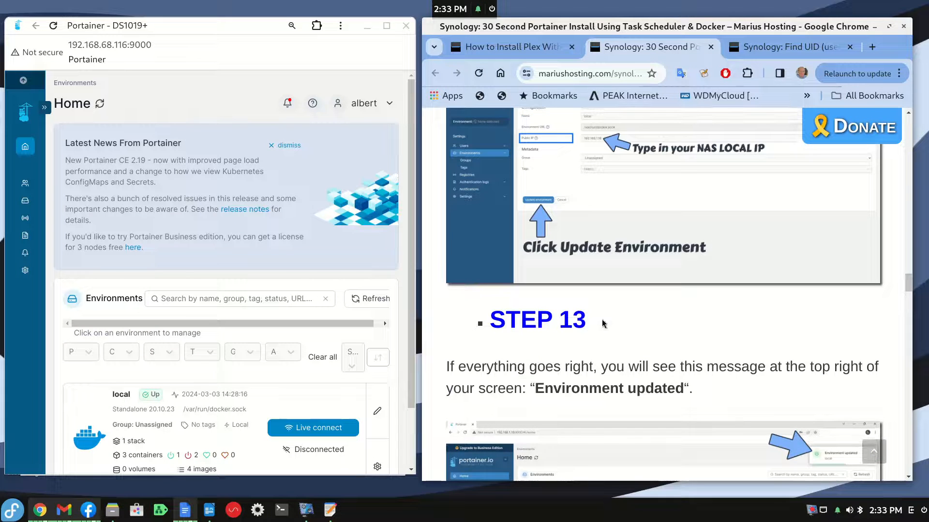
pyautogui.scroll(4, 601, 319)
pyautogui.scroll(13, 602, 319)
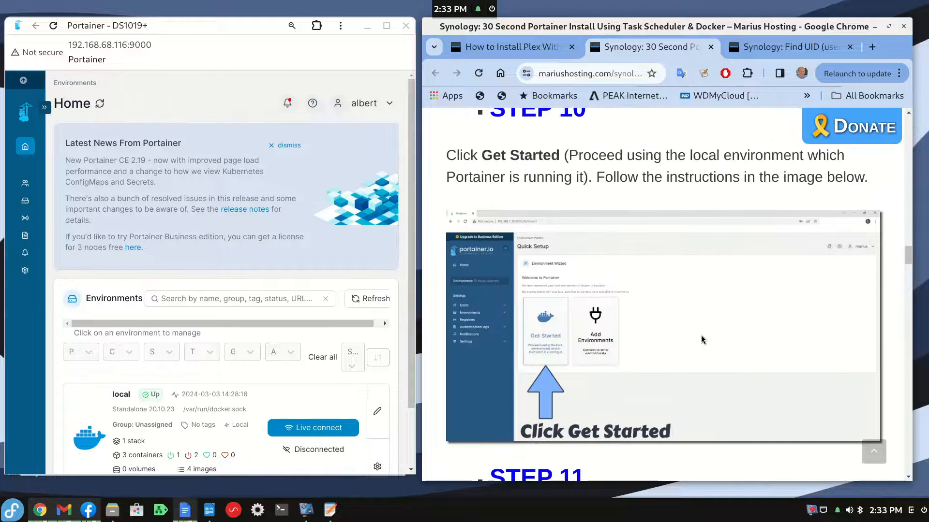
pyautogui.scroll(3, 693, 342)
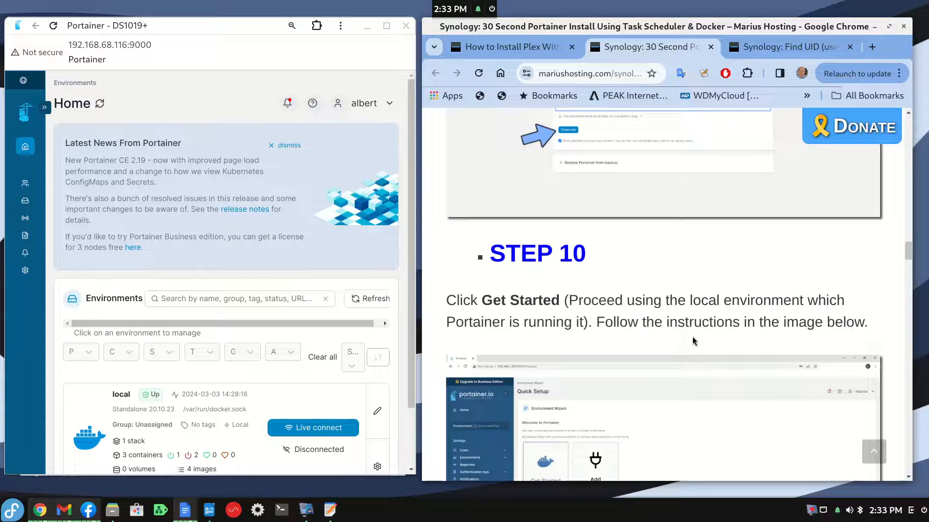
pyautogui.scroll(-7, 693, 342)
pyautogui.scroll(-3, 693, 342)
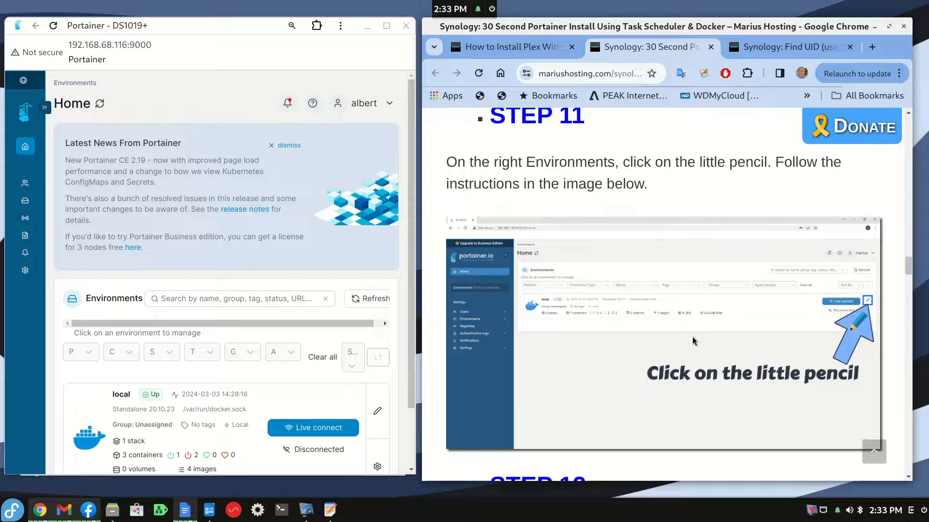
pyautogui.scroll(-9, 693, 341)
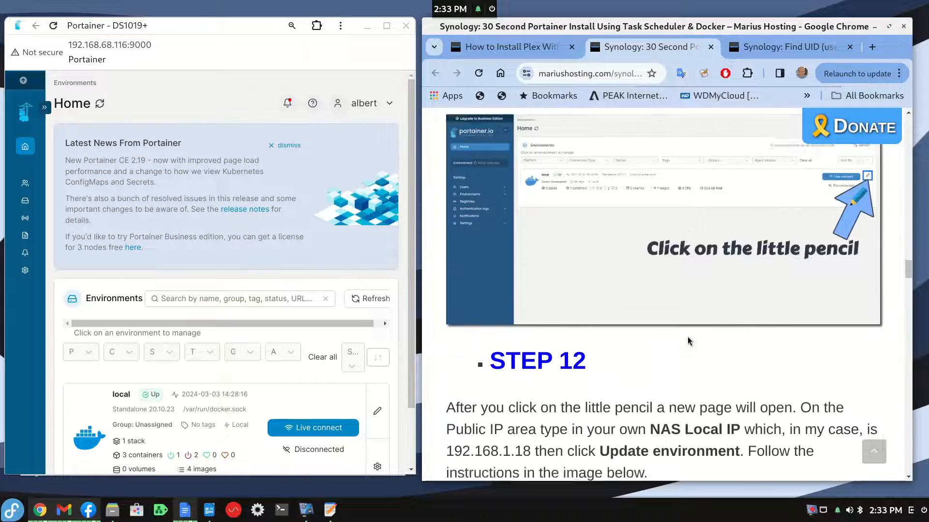
pyautogui.scroll(2, 690, 341)
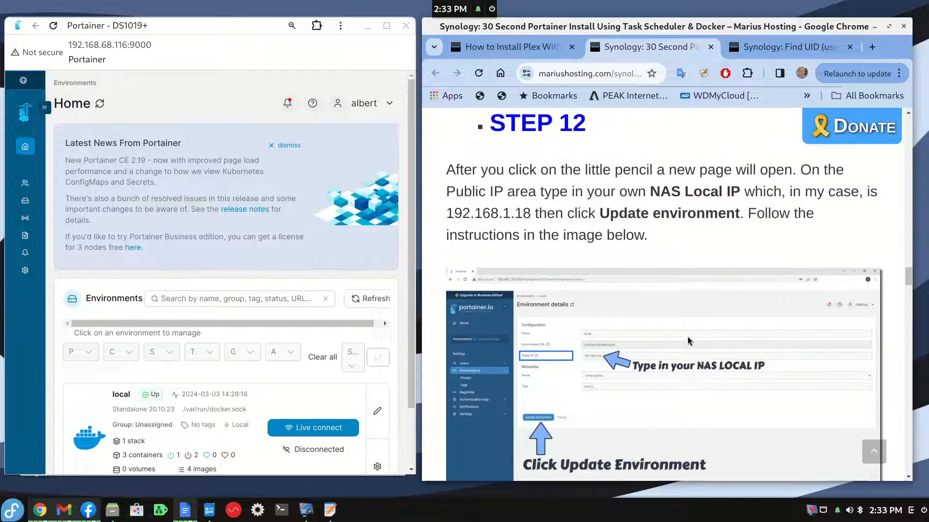
# Skim the Portainer guide's Steps 13 to 17 on the updated environment, registries and upgrade button, and return to its beginning.
pyautogui.scroll(-15, 690, 341)
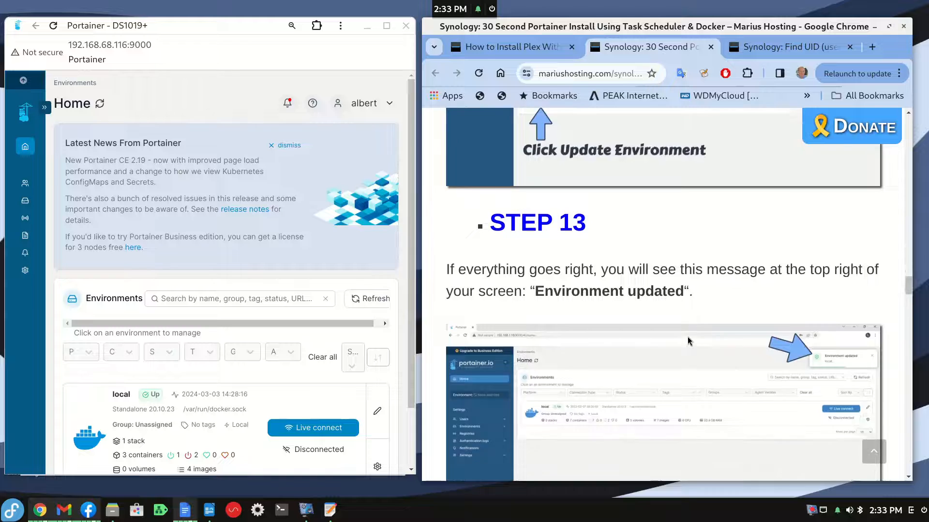
pyautogui.scroll(-16, 689, 342)
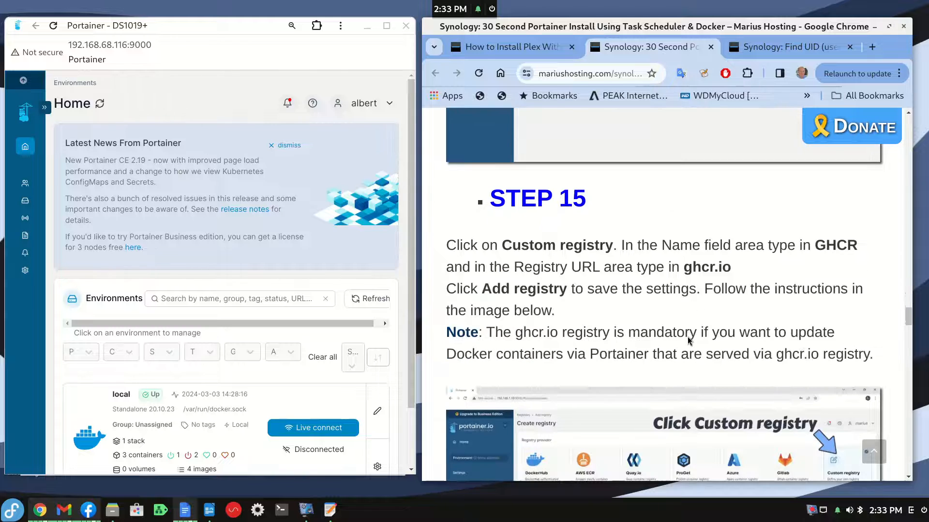
pyautogui.scroll(-15, 690, 342)
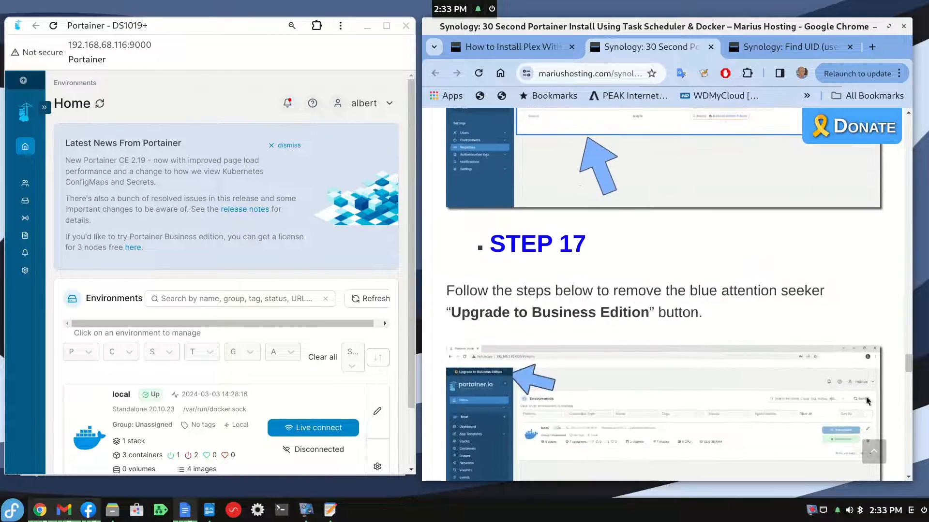
pyautogui.moveTo(909, 364); pyautogui.dragTo(914, 82)
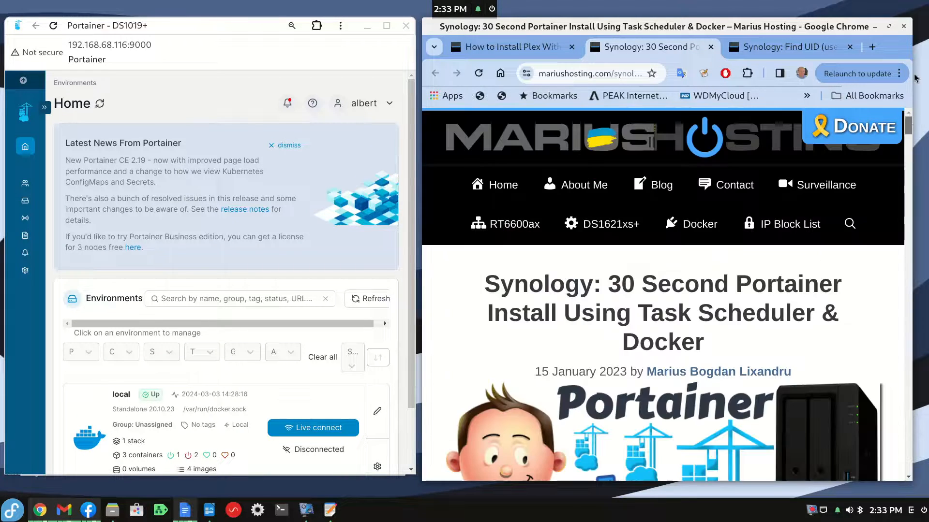
# Switch to the Plex hardware transcoding guide and select the whole compose code under Step 7.
pyautogui.click(532, 47)
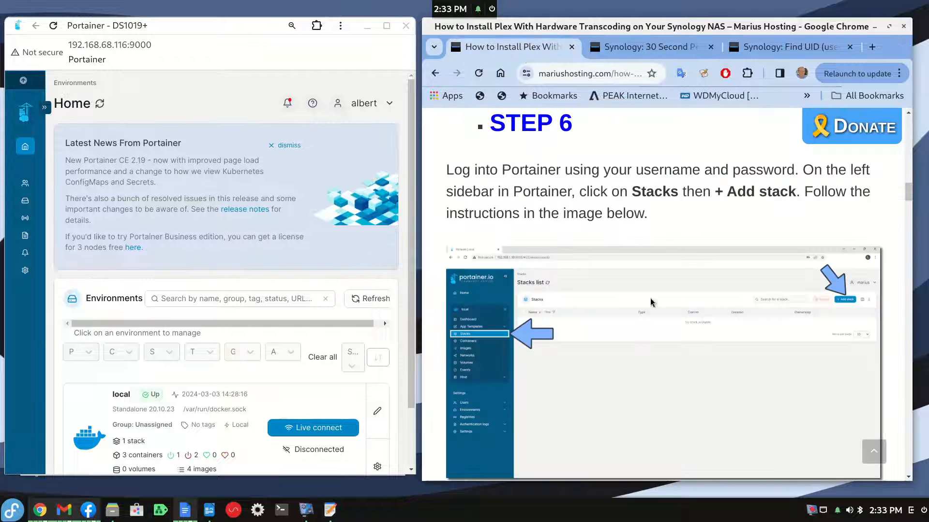
pyautogui.scroll(-5, 692, 370)
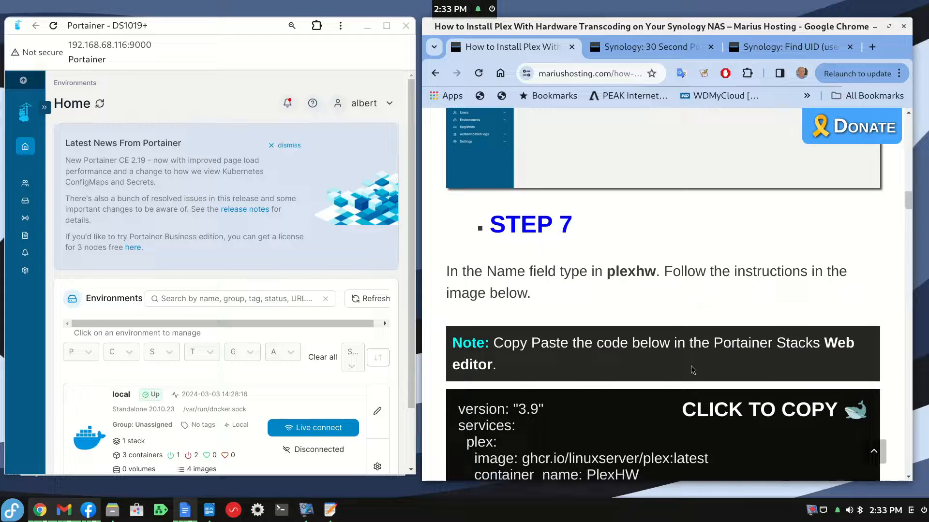
pyautogui.scroll(3, 692, 370)
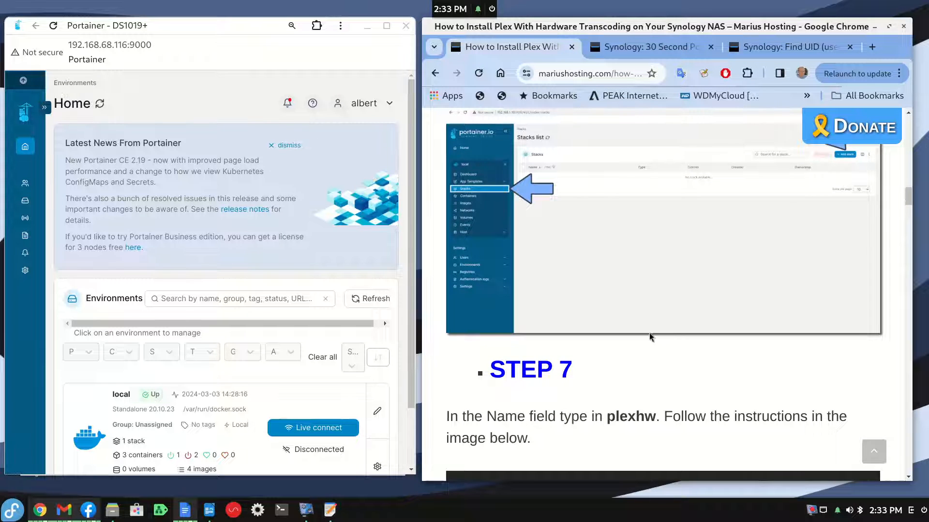
pyautogui.scroll(-1, 604, 317)
pyautogui.scroll(-6, 604, 316)
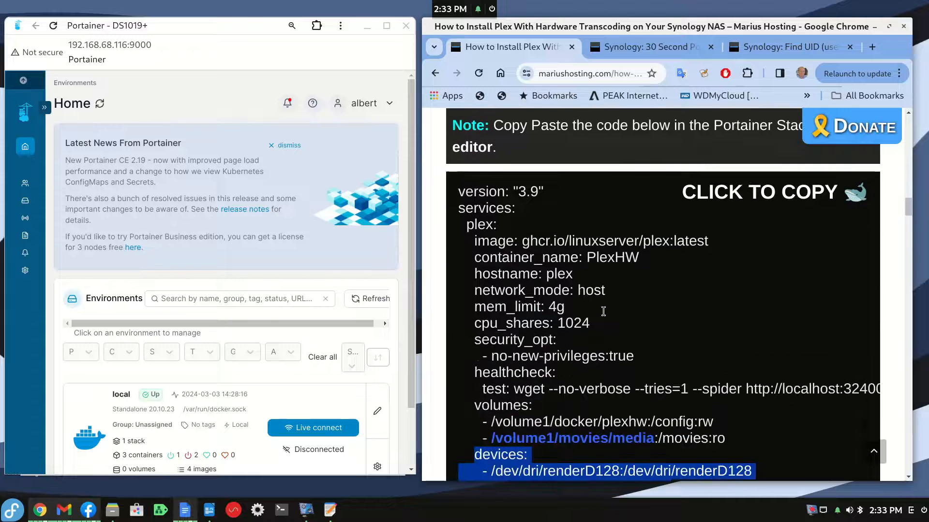
pyautogui.scroll(-6, 615, 312)
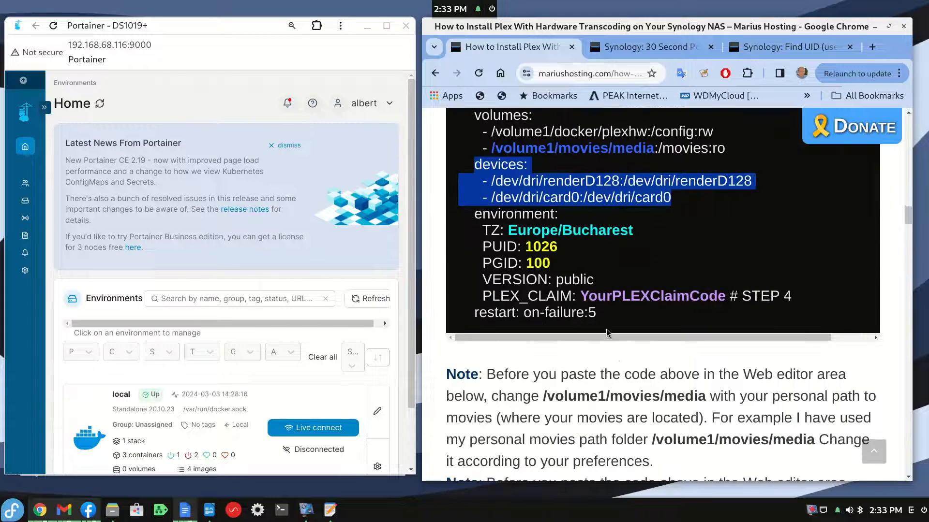
pyautogui.moveTo(612, 317); pyautogui.dragTo(461, 215)
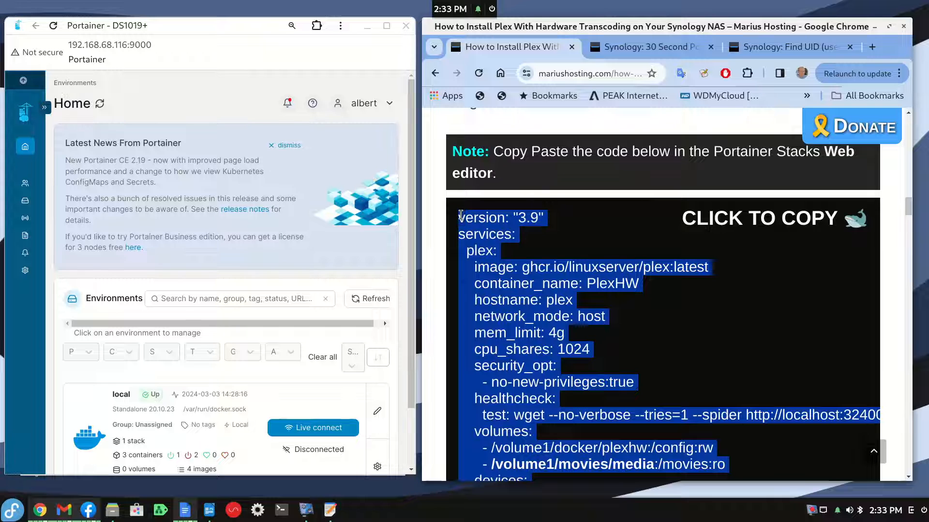
pyautogui.moveTo(928, 73); pyautogui.dragTo(331, 80)
pyautogui.doubleClick(332, 80)
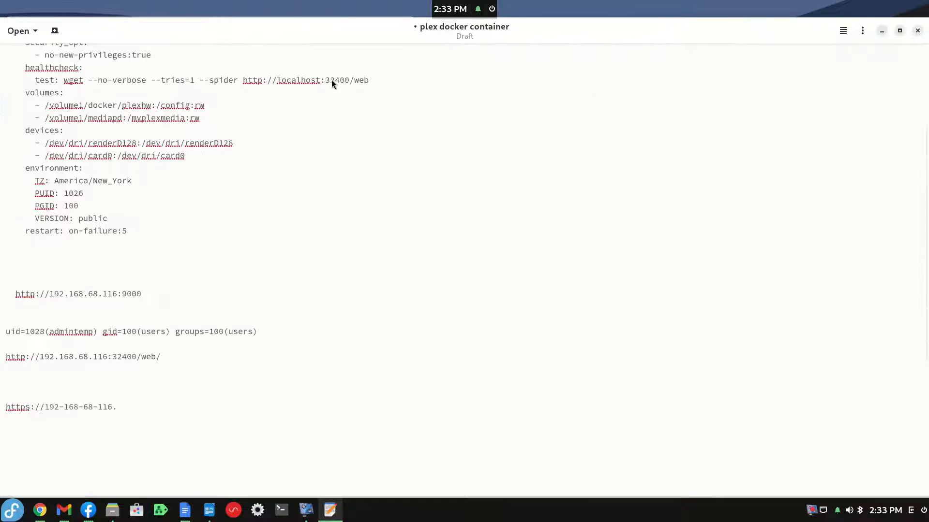
pyautogui.scroll(5, 50, 274)
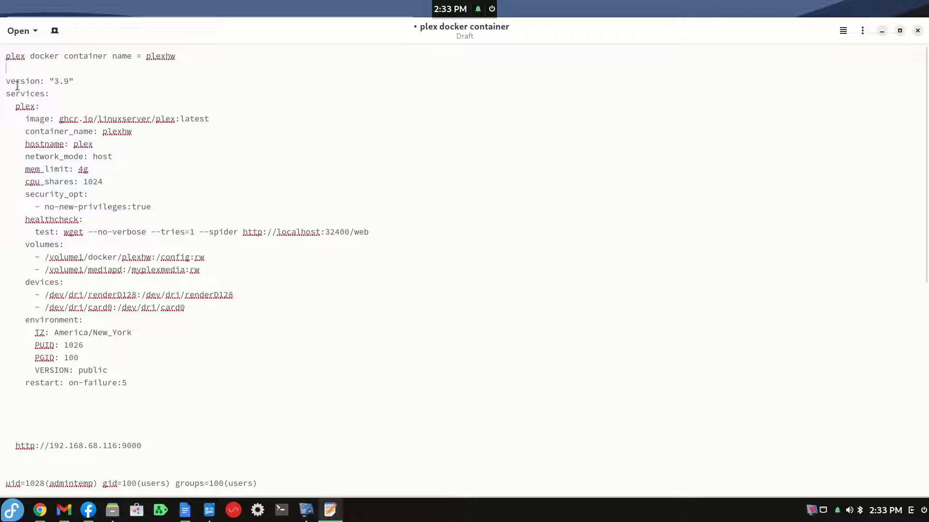
pyautogui.press('Return')
pyautogui.press('Return')
pyautogui.press('Return')
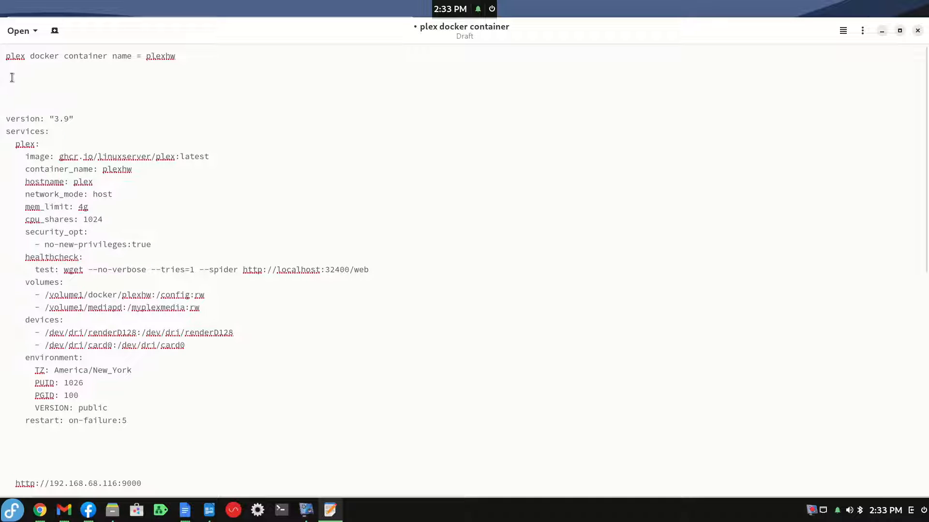
pyautogui.write('http://192.168.68.116:9000')
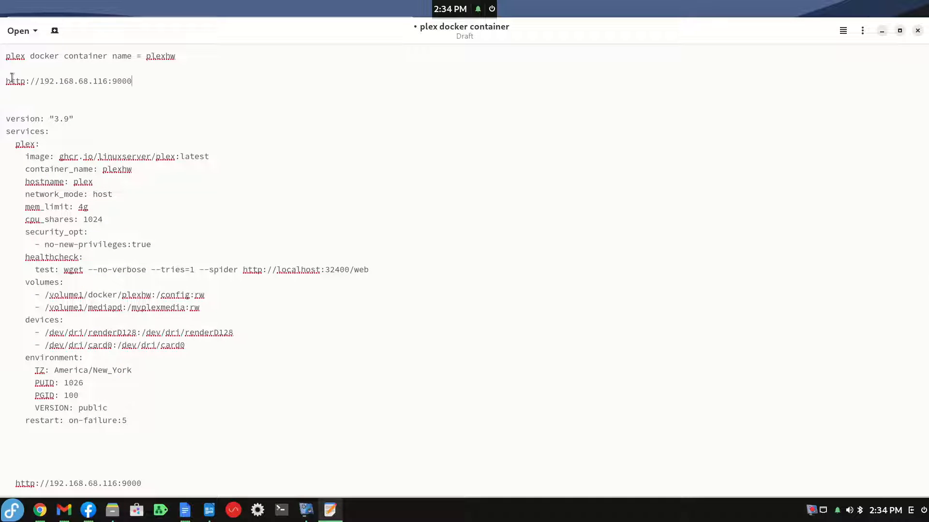
pyautogui.press('BackSpace')
pyautogui.press('BackSpace')
pyautogui.press('BackSpace')
pyautogui.press('BackSpace')
pyautogui.press('BackSpace')
pyautogui.press('BackSpace')
pyautogui.press('BackSpace')
pyautogui.press('BackSpace')
pyautogui.press('BackSpace')
pyautogui.press('BackSpace')
pyautogui.press('BackSpace')
pyautogui.press('BackSpace')
pyautogui.press('BackSpace')
pyautogui.press('BackSpace')
pyautogui.press('BackSpace')
pyautogui.press('BackSpace')
pyautogui.press('BackSpace')
pyautogui.press('BackSpace')
pyautogui.press('BackSpace')
pyautogui.press('BackSpace')
pyautogui.press('BackSpace')
pyautogui.press('BackSpace')
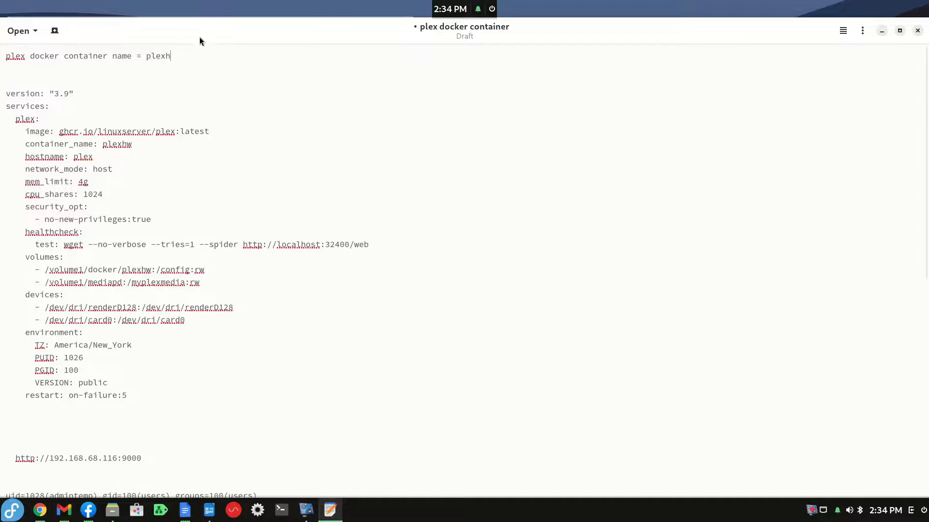
# Copy the guide's selected compose code and paste it into the plex docker container notes, above the existing version.
pyautogui.doubleClick(210, 25)
pyautogui.moveTo(251, 87); pyautogui.dragTo(928, 280)
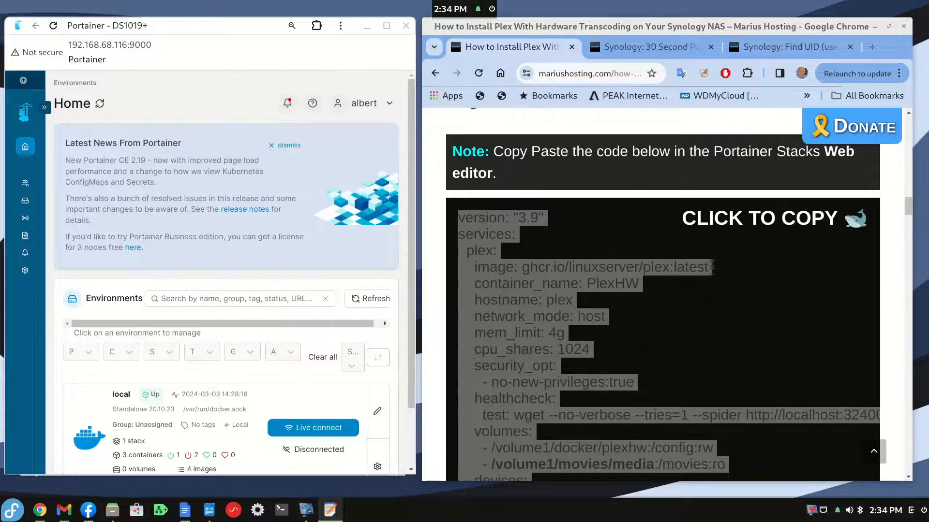
pyautogui.rightClick(651, 272)
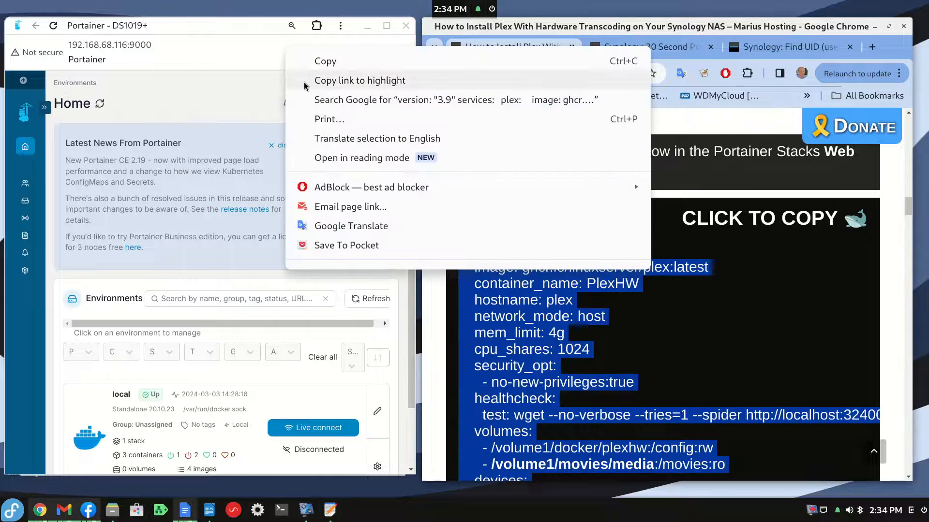
pyautogui.click(339, 68)
pyautogui.moveTo(928, 280); pyautogui.dragTo(213, 93)
pyautogui.doubleClick(214, 93)
pyautogui.click(8, 72)
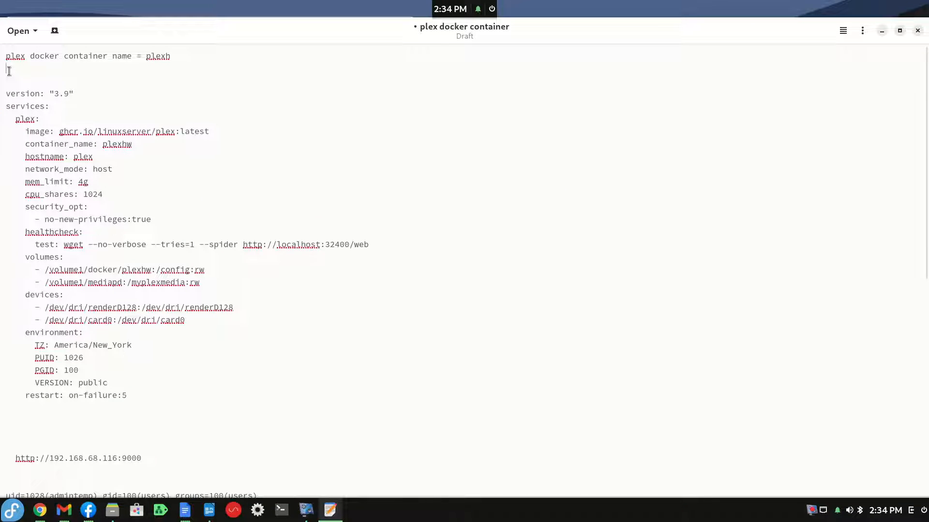
pyautogui.press('Return')
pyautogui.press('Return')
pyautogui.press('Return')
pyautogui.click(14, 81)
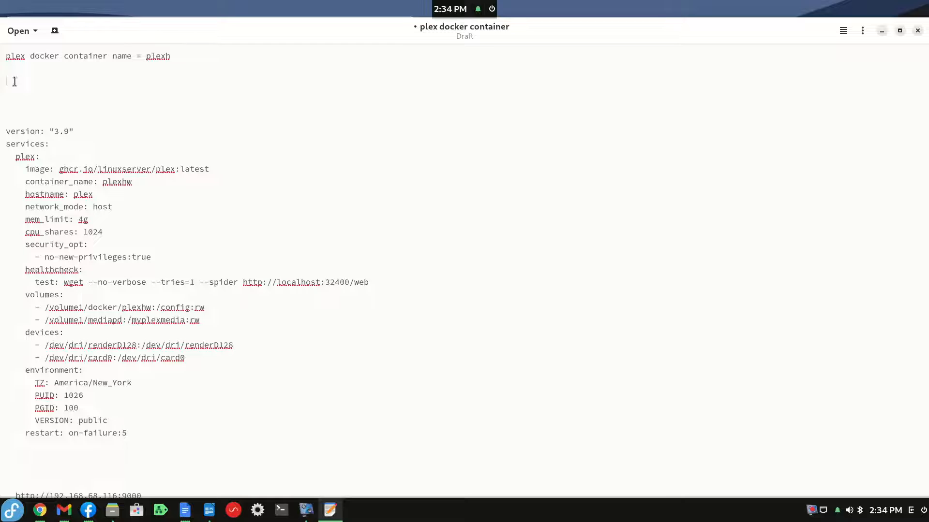
pyautogui.hotkey('ctrl', 'v')
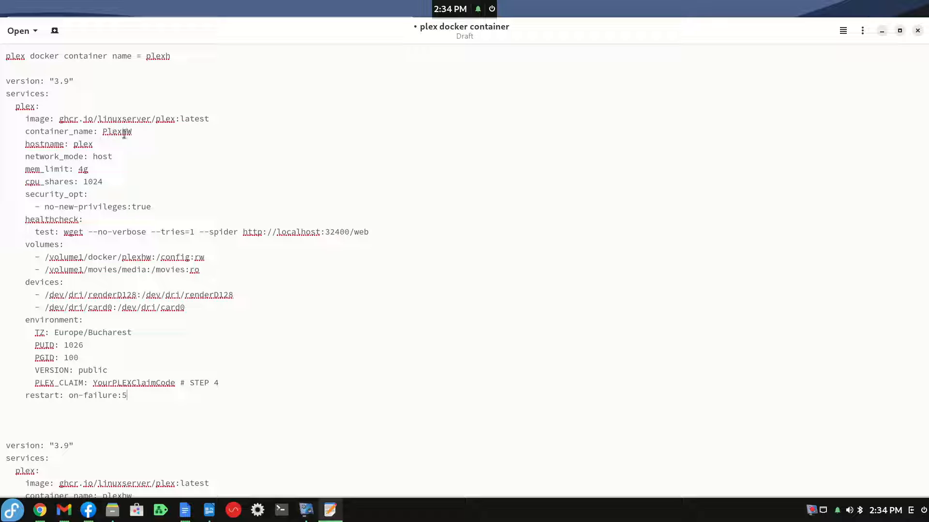
# Compare the pasted compose code with the existing edited version below it in the notes.
pyautogui.scroll(-5, 145, 259)
pyautogui.scroll(2, 141, 281)
pyautogui.scroll(-2, 141, 281)
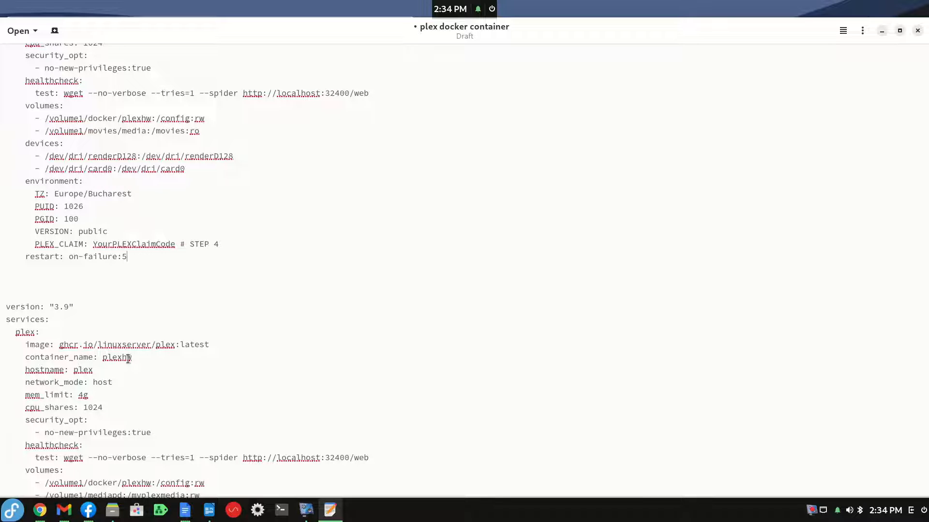
pyautogui.scroll(5, 128, 358)
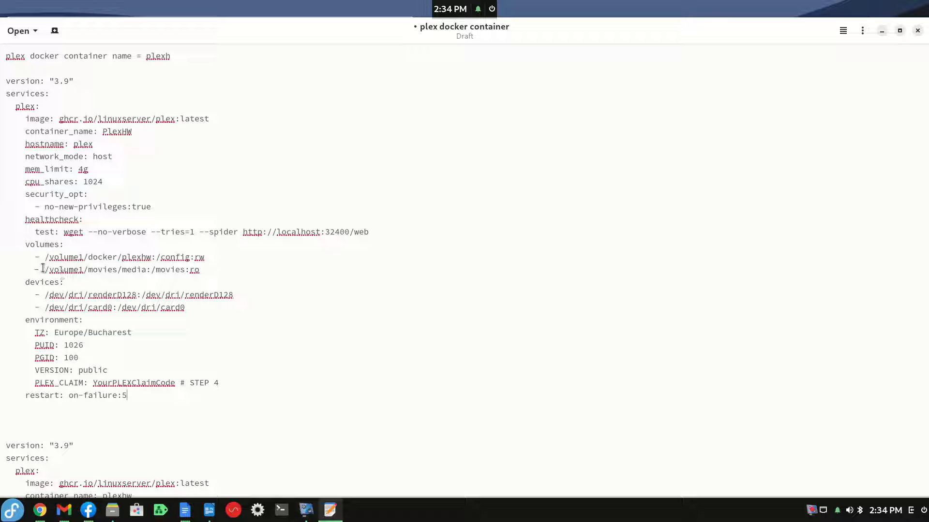
# Examine the compose lines that need personal values: the movies volume path, PUID and PGID, and PLEX_CLAIM.
pyautogui.moveTo(33, 270); pyautogui.dragTo(206, 272)
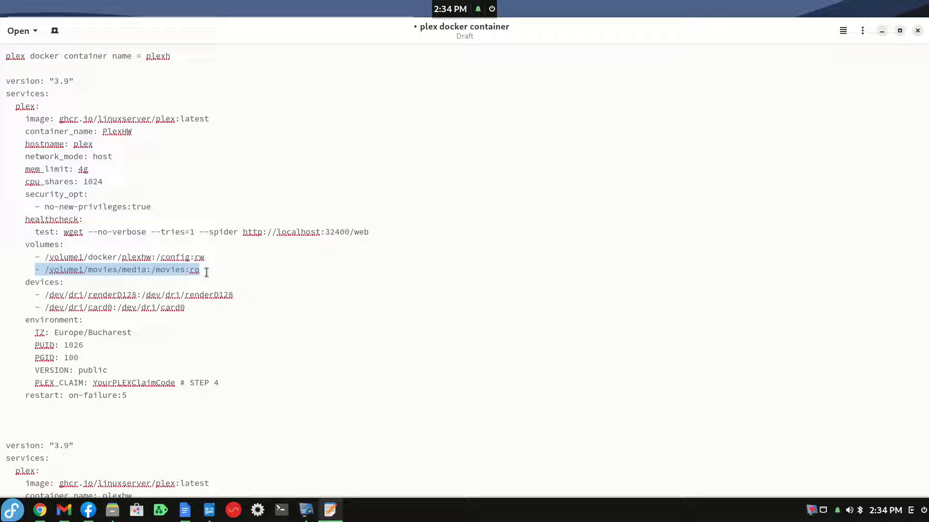
pyautogui.click(79, 359)
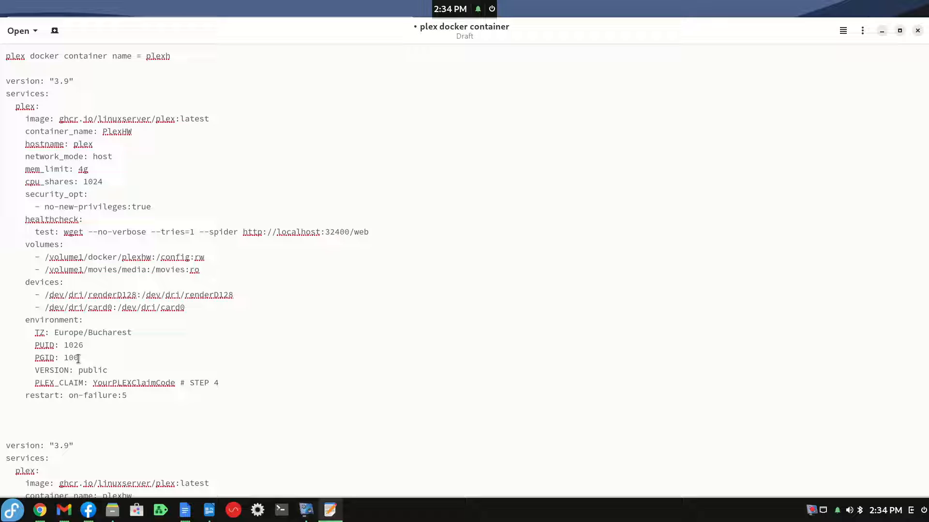
pyautogui.moveTo(79, 359); pyautogui.dragTo(73, 346)
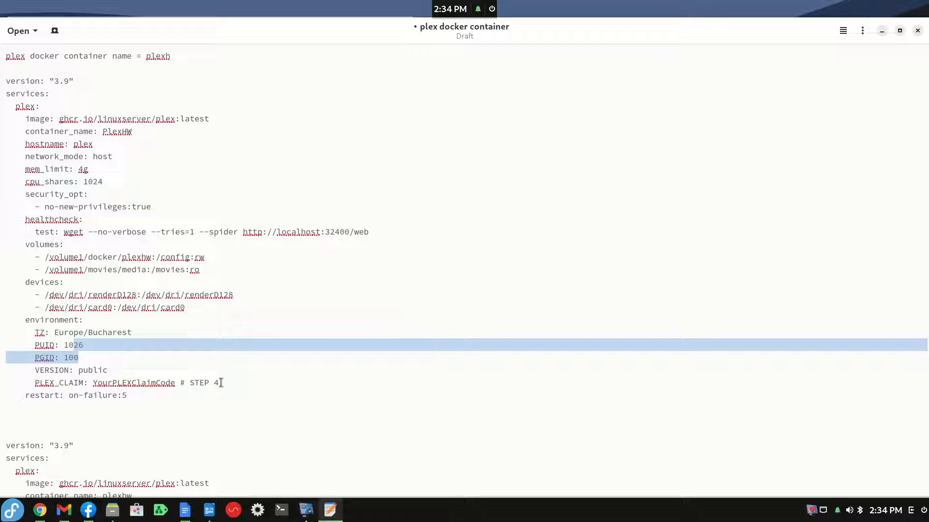
pyautogui.moveTo(221, 384); pyautogui.dragTo(31, 379)
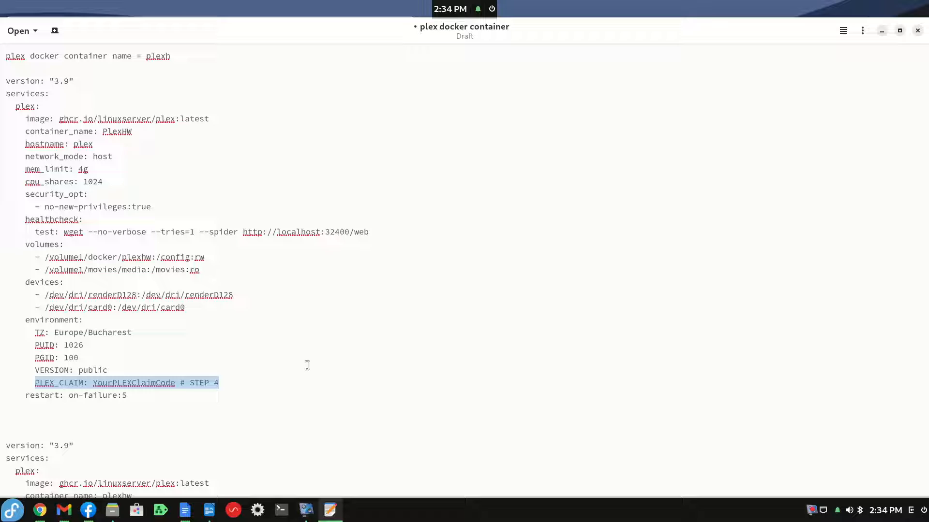
pyautogui.click(173, 271)
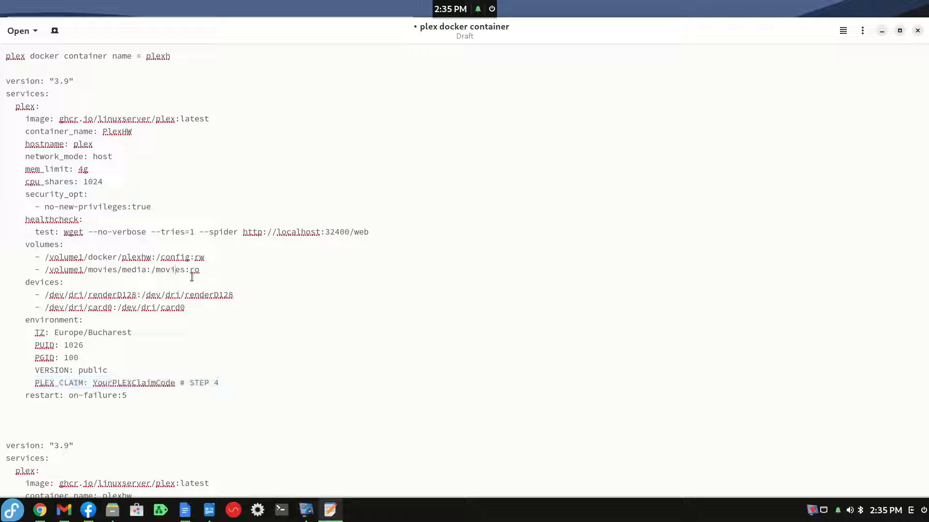
pyautogui.moveTo(197, 272); pyautogui.dragTo(31, 266)
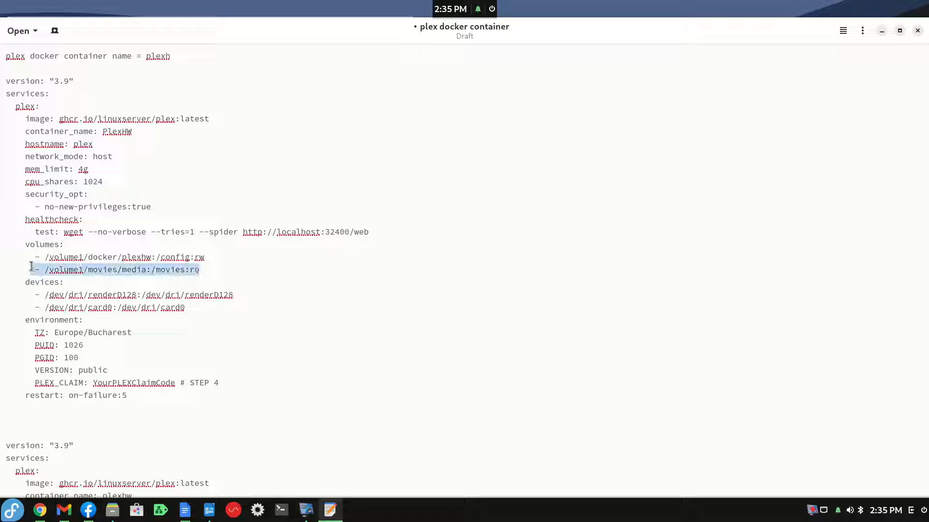
# Shrink the notes window, bring up the file manager's docker share on syno1019.local, and arrange both to be visible together.
pyautogui.doubleClick(298, 30)
pyautogui.moveTo(282, 101); pyautogui.dragTo(479, 43)
pyautogui.click(112, 510)
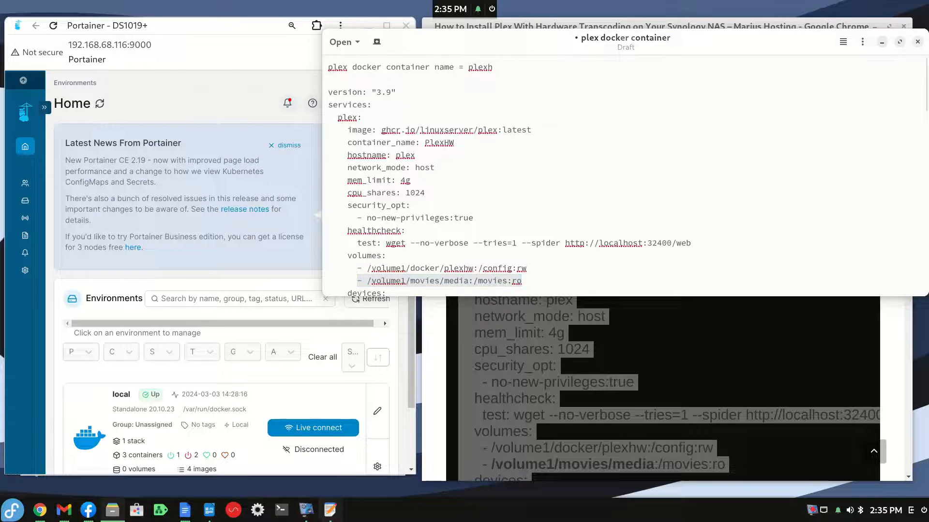
pyautogui.moveTo(863, 233); pyautogui.dragTo(525, 186)
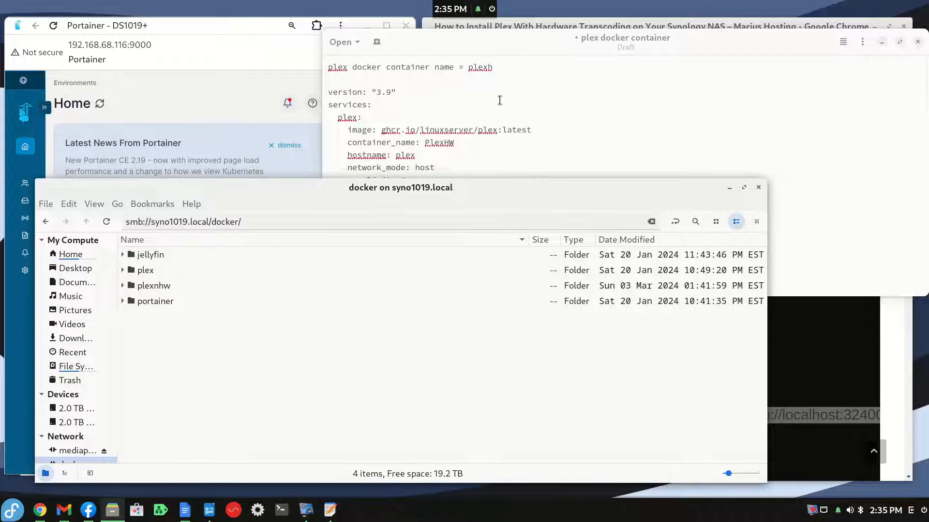
pyautogui.moveTo(455, 41); pyautogui.dragTo(442, 231)
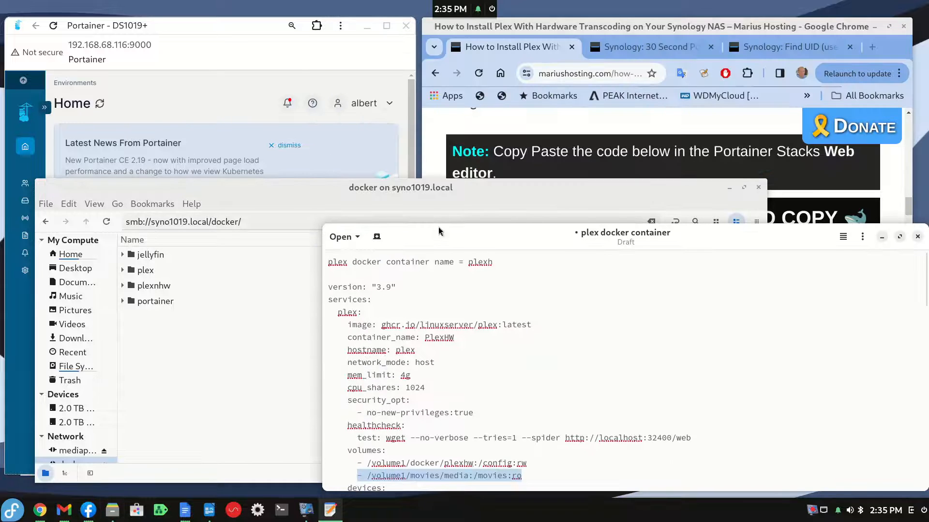
pyautogui.moveTo(447, 187); pyautogui.dragTo(466, 37)
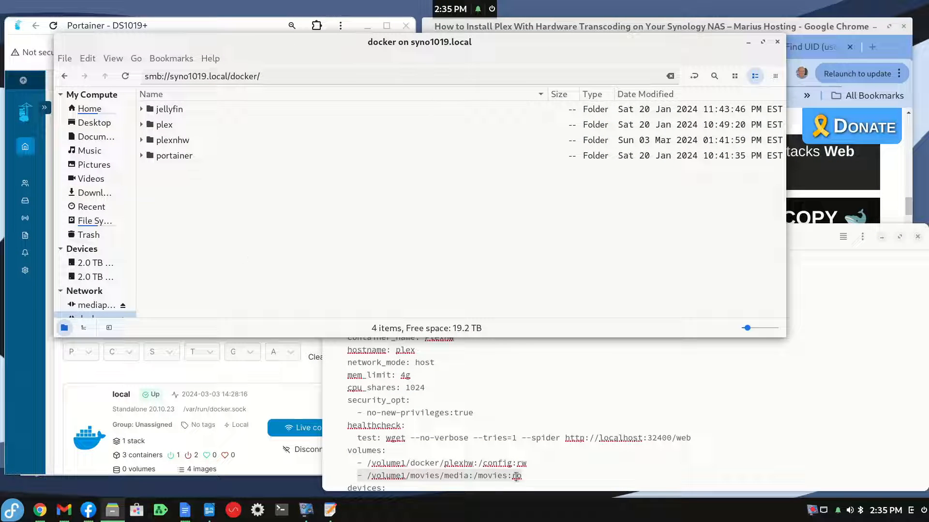
# Highlight the movies folder name in the pasted code's /volume1/movies/media volume path.
pyautogui.click(451, 476)
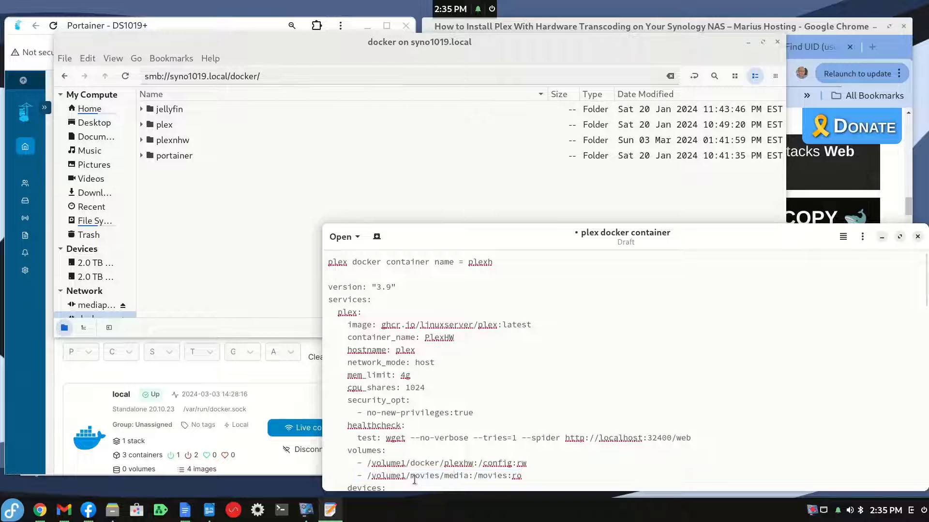
pyautogui.scroll(-3, 421, 474)
pyautogui.scroll(2, 438, 440)
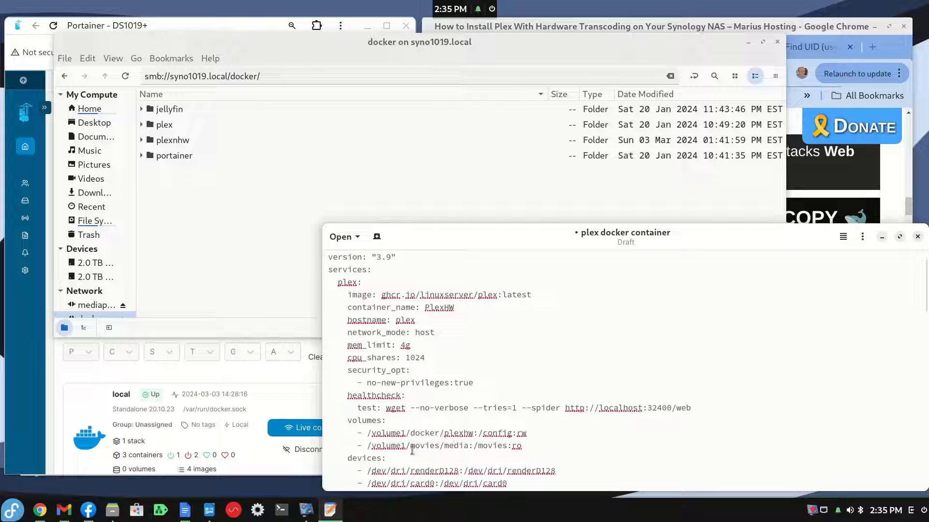
pyautogui.moveTo(409, 448); pyautogui.dragTo(442, 446)
pyautogui.click(457, 450)
pyautogui.moveTo(411, 446); pyautogui.dragTo(438, 450)
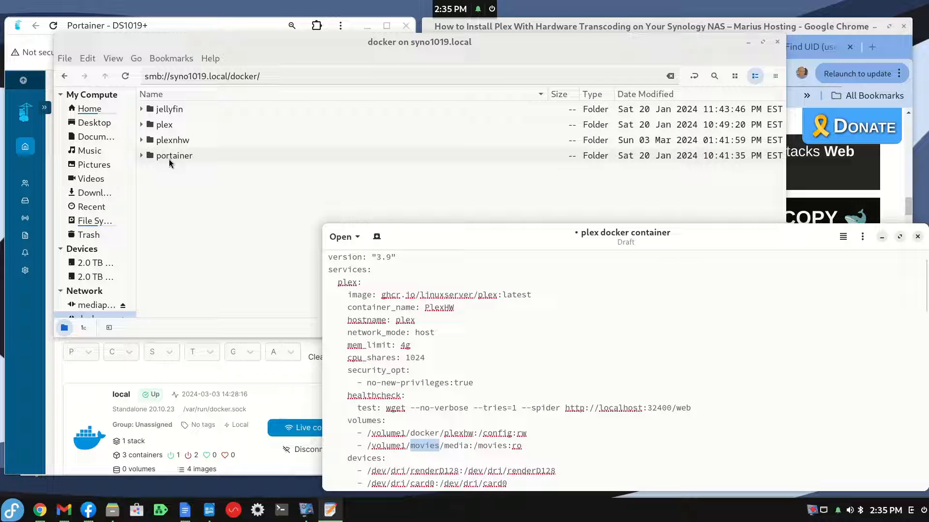
# Go back to the shares on syno1019.local and open the mediapd share to view its library folders.
pyautogui.click(68, 80)
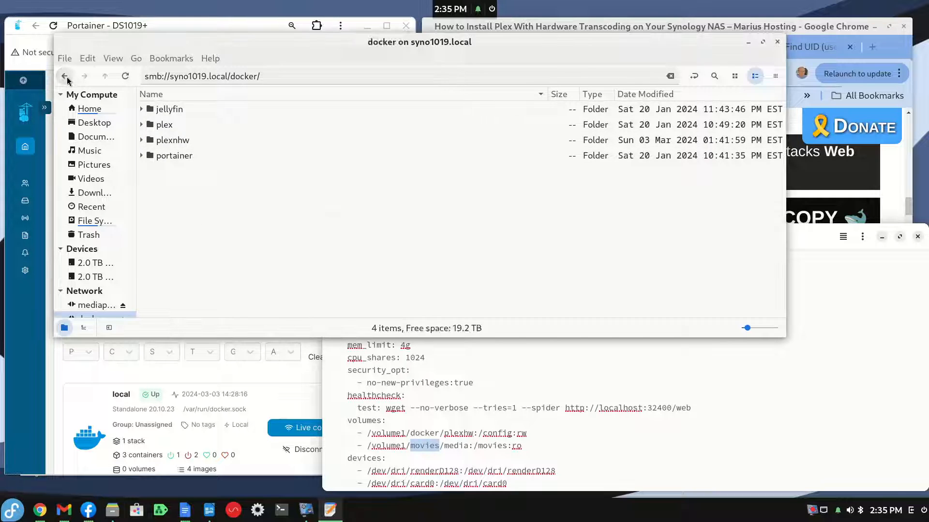
pyautogui.click(67, 79)
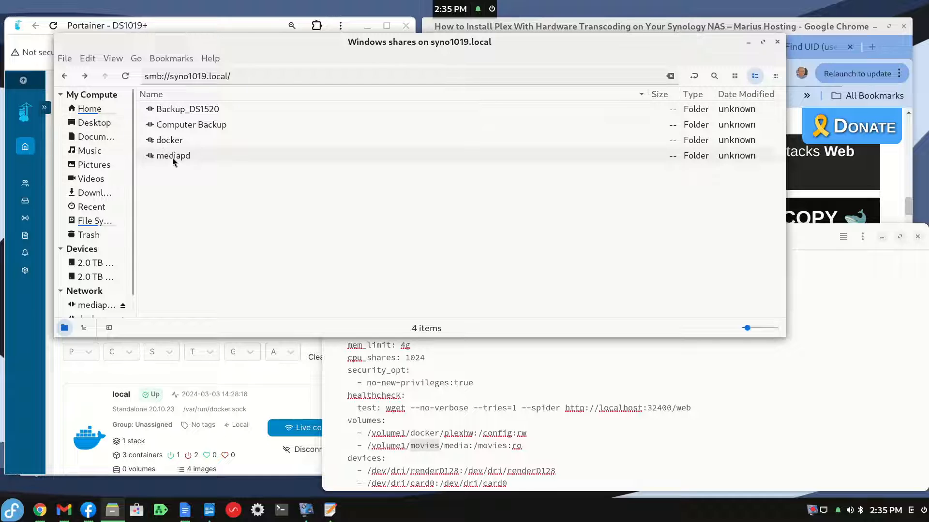
pyautogui.doubleClick(173, 156)
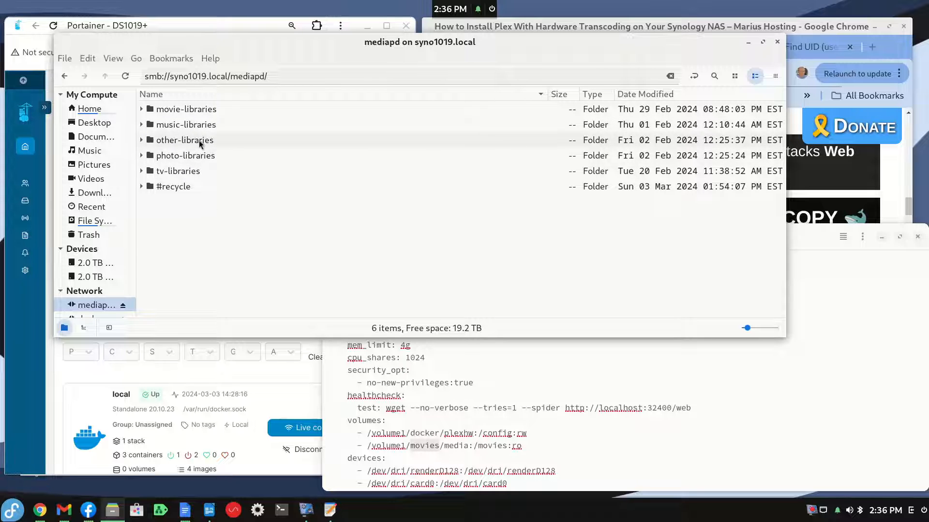
# Find the media volume line in the edited compose version in the notes and highlight its mediapd folder name.
pyautogui.click(807, 233)
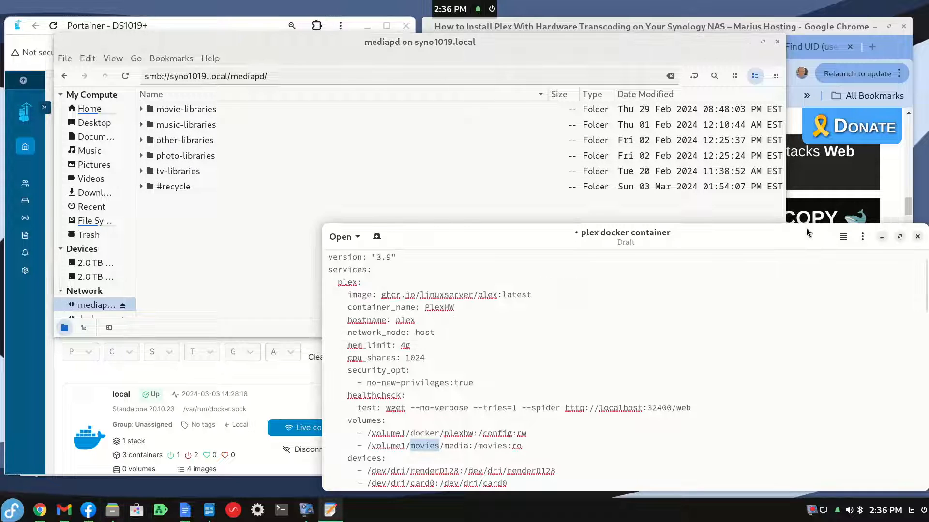
pyautogui.scroll(2, 464, 364)
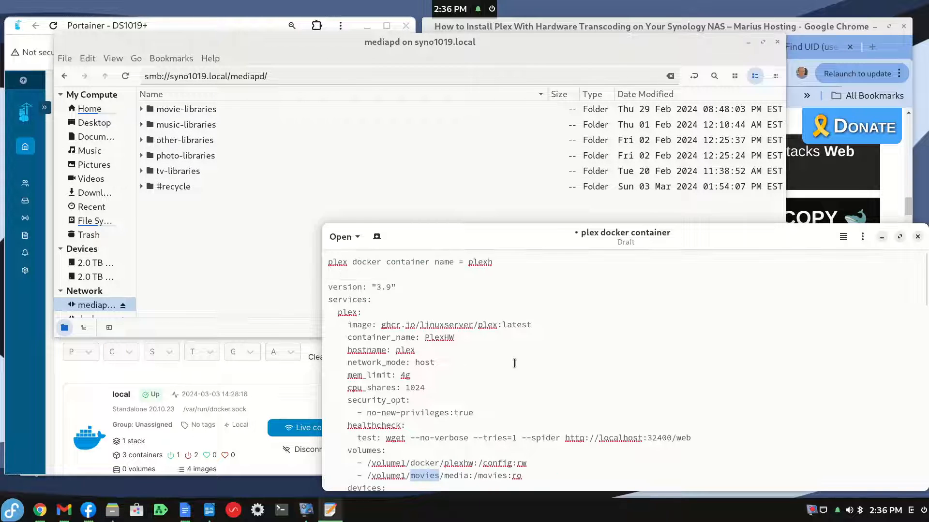
pyautogui.scroll(-2, 507, 361)
pyautogui.scroll(-8, 508, 360)
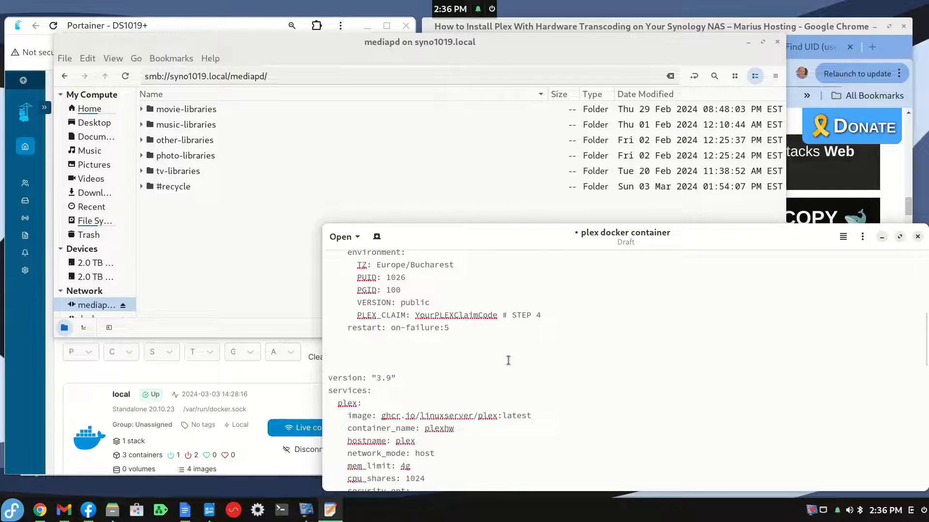
pyautogui.scroll(-1, 508, 360)
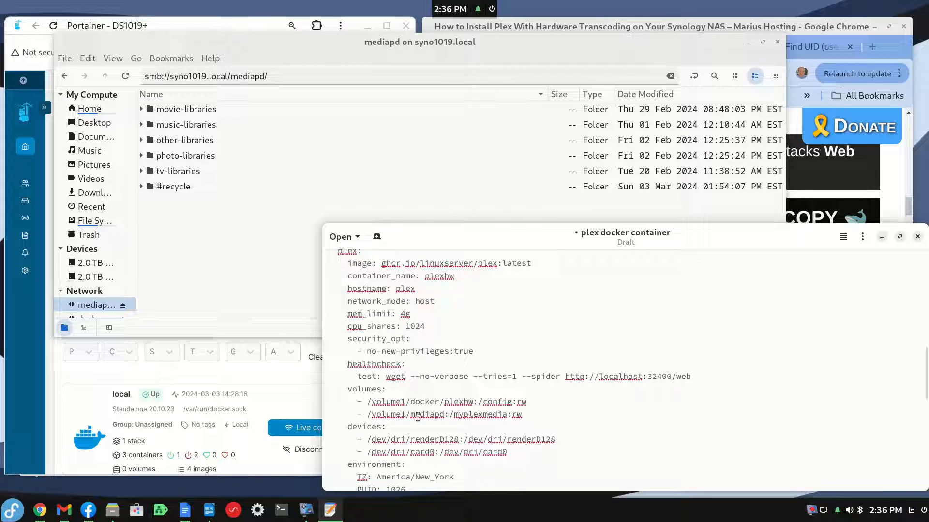
pyautogui.moveTo(412, 415); pyautogui.dragTo(442, 418)
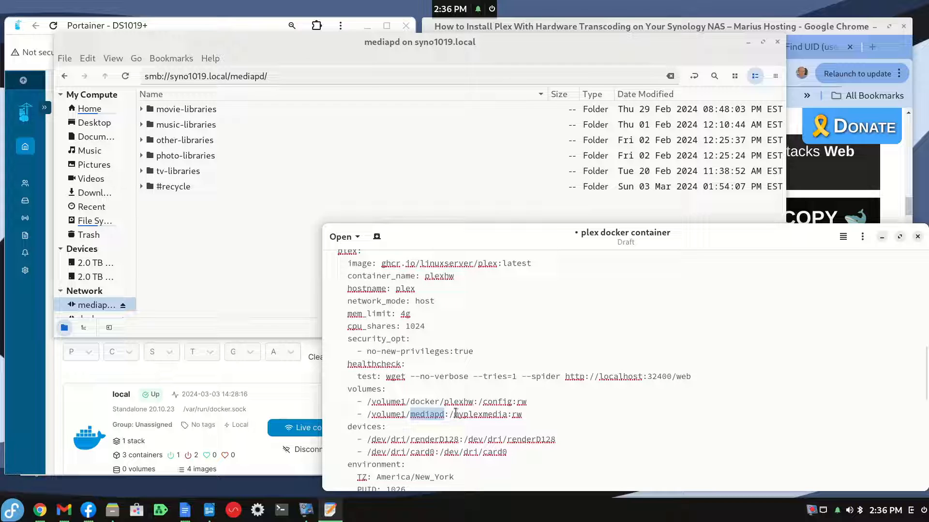
# Rename the container-side media path in the edited code's mediapd volume line to myplexmedialookhere.
pyautogui.click(455, 415)
pyautogui.moveTo(455, 416); pyautogui.dragTo(502, 416)
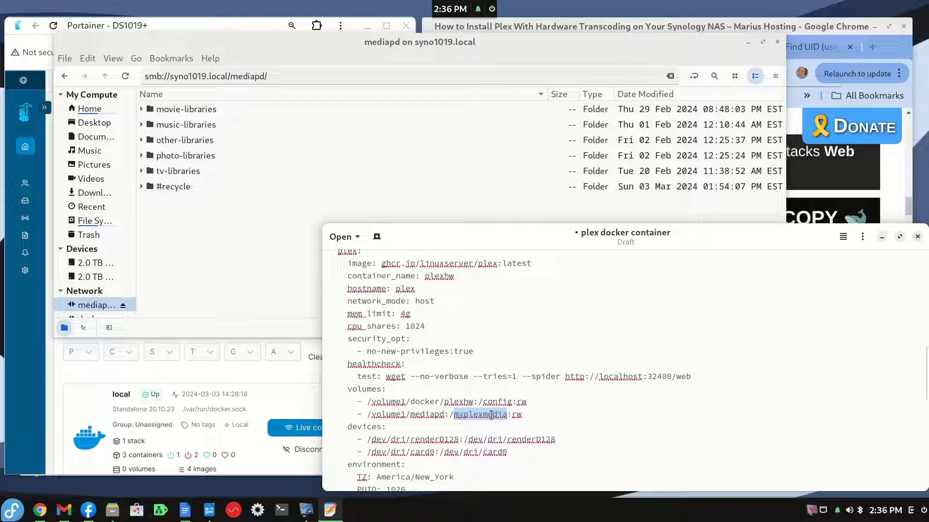
pyautogui.click(491, 415)
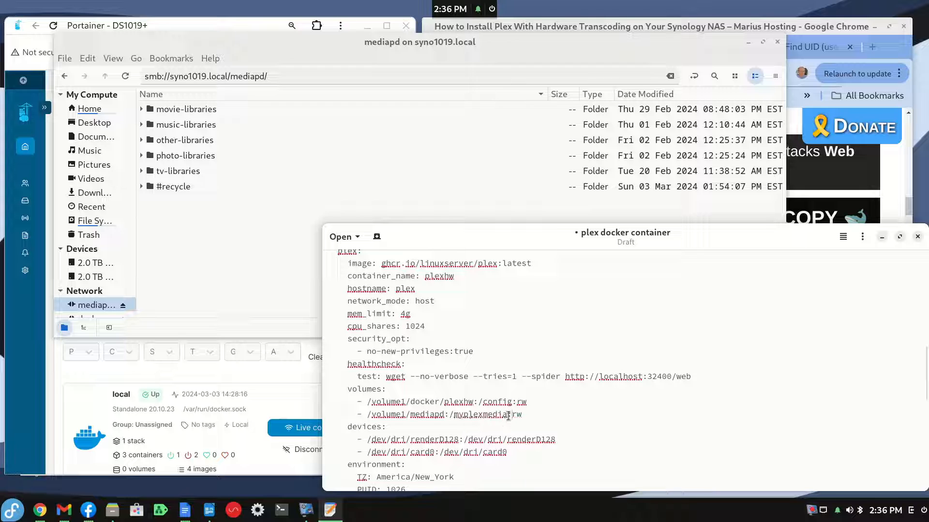
pyautogui.write('lookhere')
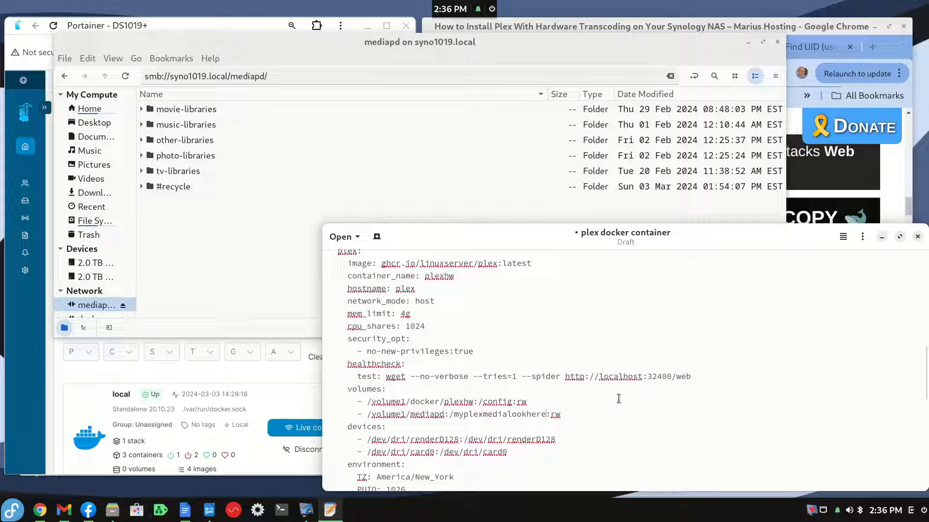
# Set the /config volume's access mode to ro in the edited code, comparing its volume lines with the pasted version.
pyautogui.scroll(6, 623, 348)
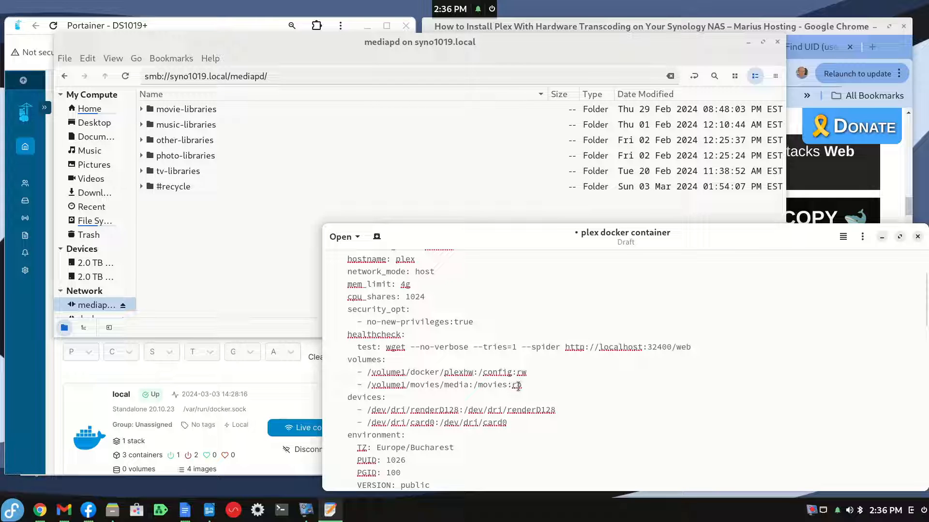
pyautogui.scroll(-6, 518, 387)
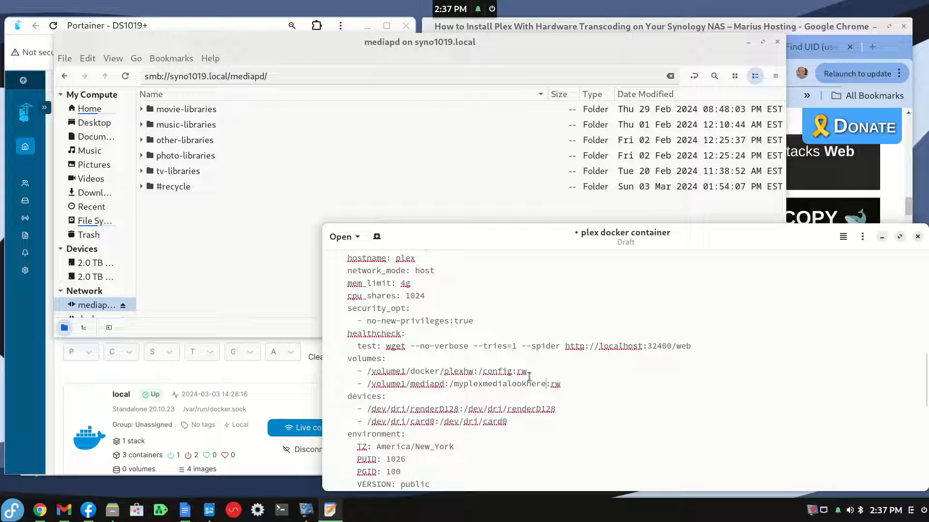
pyautogui.moveTo(521, 371); pyautogui.dragTo(524, 372)
pyautogui.write('o')
pyautogui.scroll(14, 574, 404)
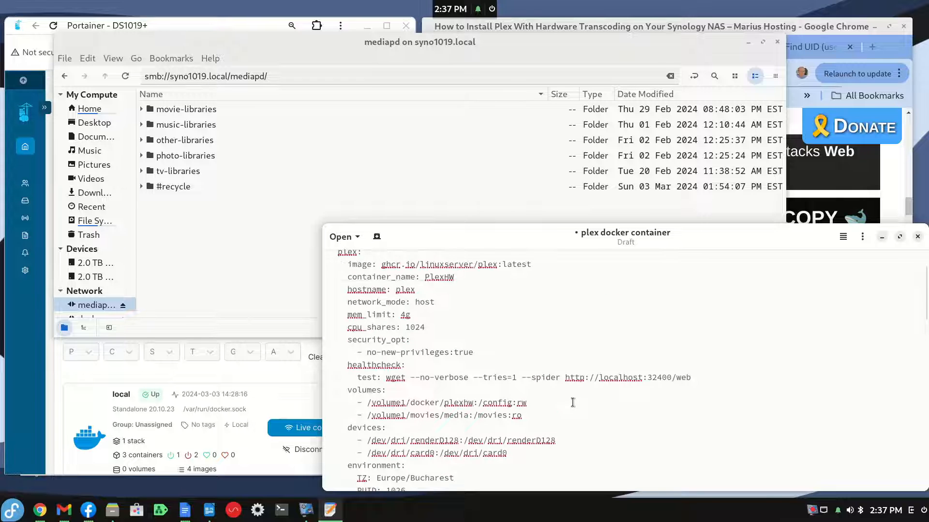
pyautogui.scroll(-3, 508, 386)
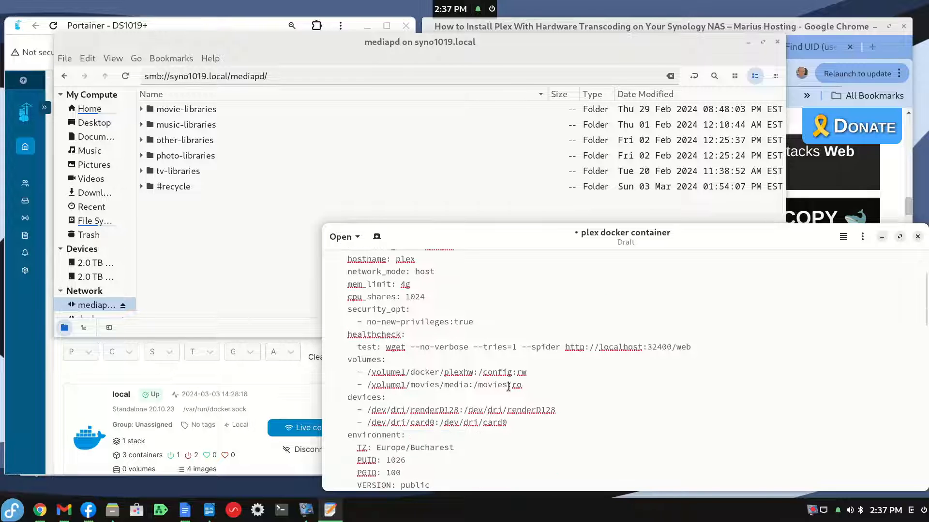
pyautogui.scroll(-1, 508, 386)
pyautogui.scroll(-12, 507, 386)
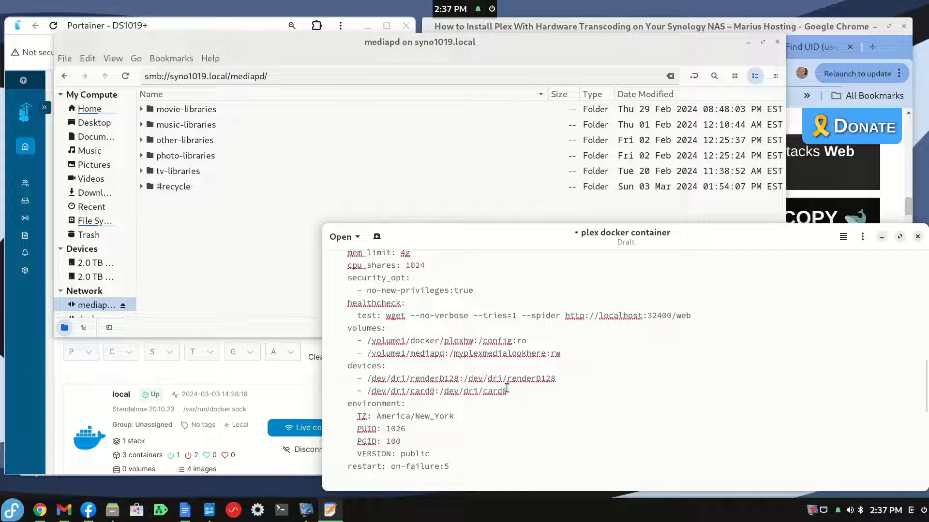
pyautogui.scroll(1, 506, 386)
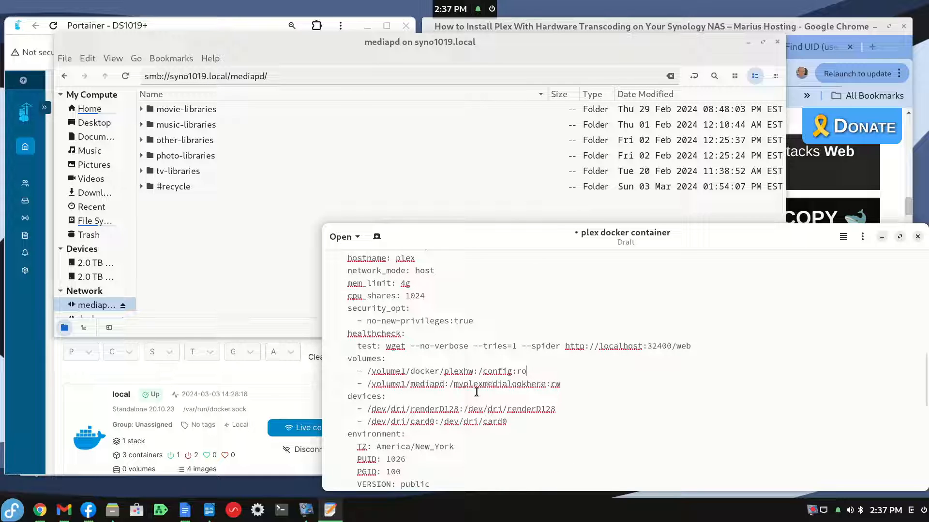
# Return the file manager to the syno1019.local shares and highlight myplexmedialookhere in the edited code.
pyautogui.click(103, 76)
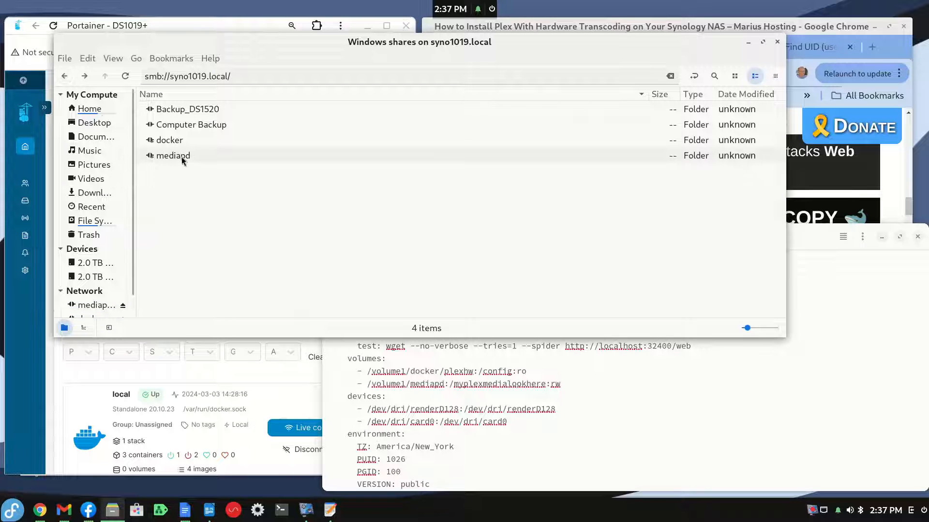
pyautogui.click(483, 442)
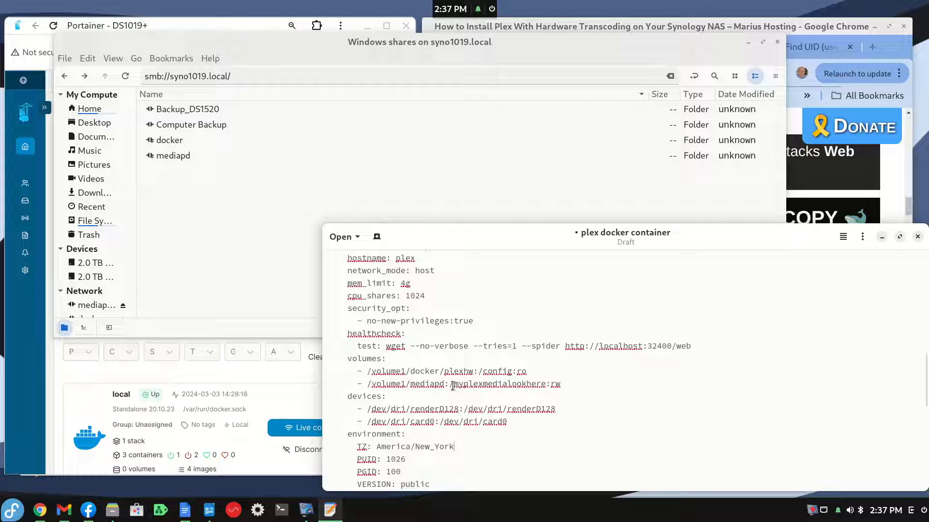
pyautogui.moveTo(453, 385); pyautogui.dragTo(545, 386)
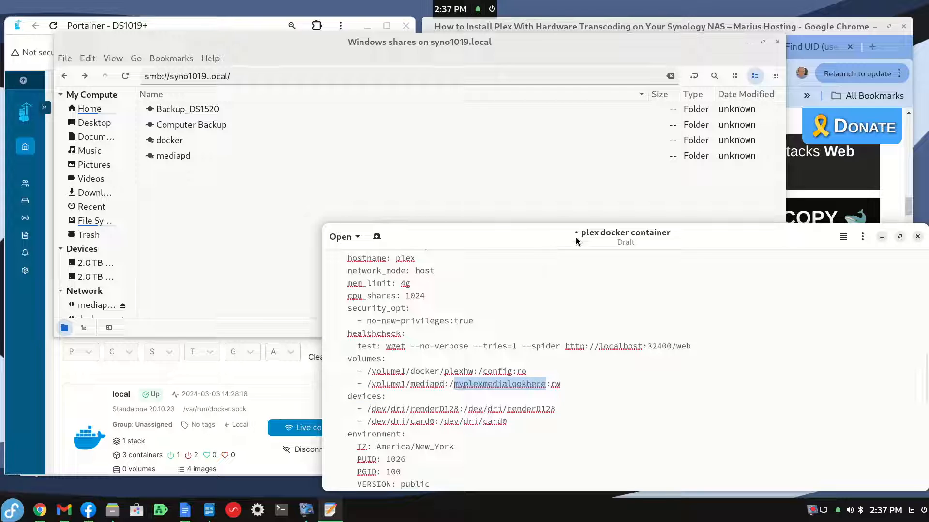
# Move the file manager and notes windows out of the way and find the volume lines in the guide's compose code.
pyautogui.moveTo(335, 43); pyautogui.dragTo(928, 178)
pyautogui.moveTo(575, 232); pyautogui.dragTo(928, 206)
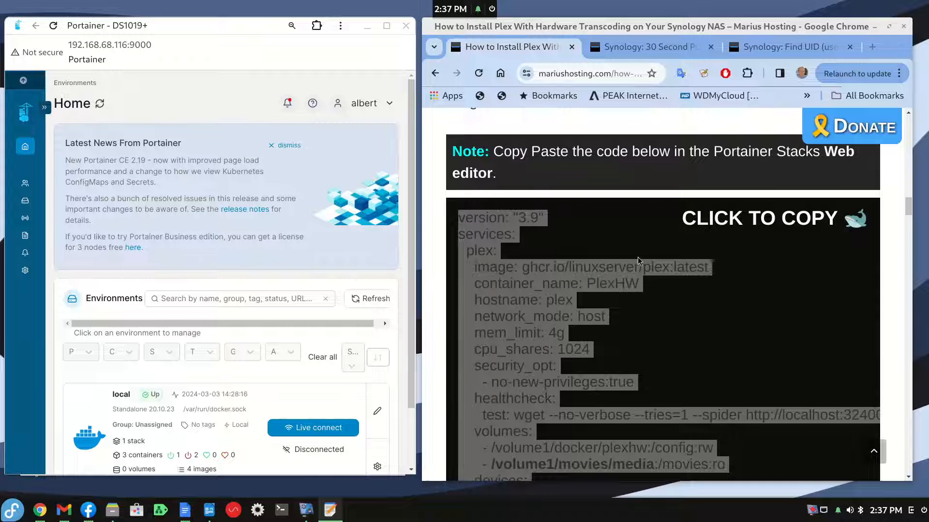
pyautogui.click(655, 334)
pyautogui.scroll(-3, 655, 333)
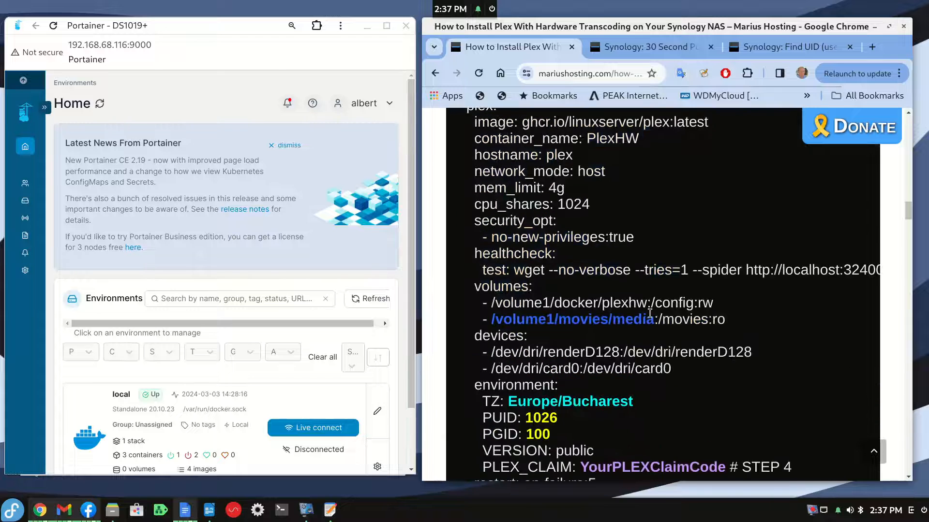
pyautogui.scroll(-3, 667, 402)
pyautogui.scroll(1, 706, 246)
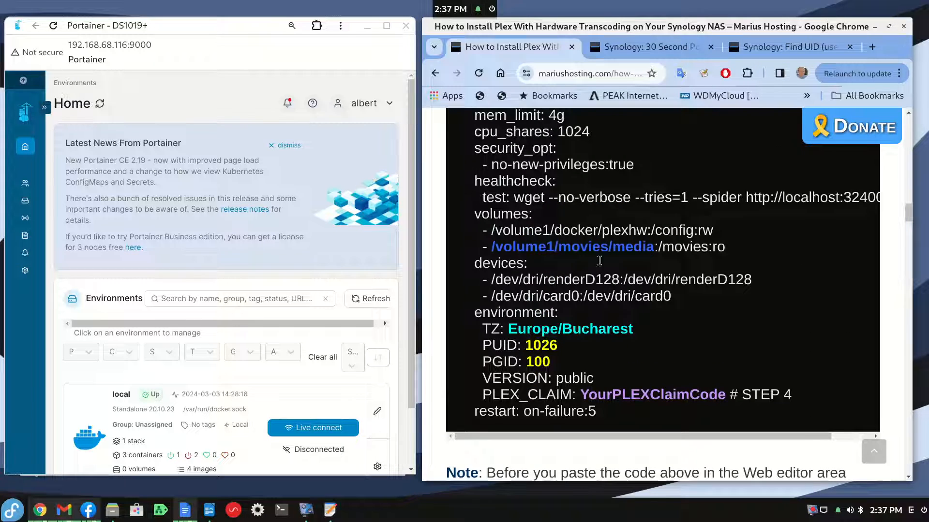
# Highlight the guide's container path movies, the host path /volume1/movies/media, and the movies folder within it.
pyautogui.moveTo(663, 248); pyautogui.dragTo(708, 249)
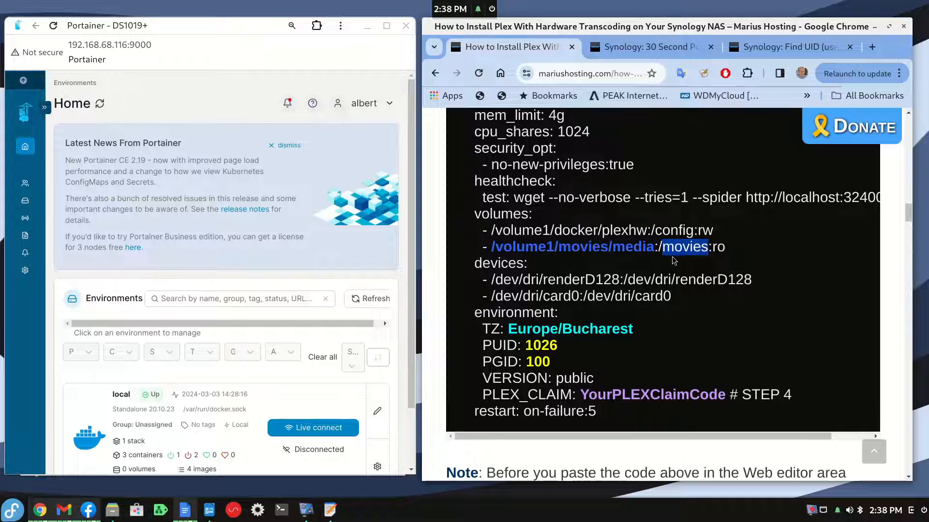
pyautogui.moveTo(655, 248); pyautogui.dragTo(491, 248)
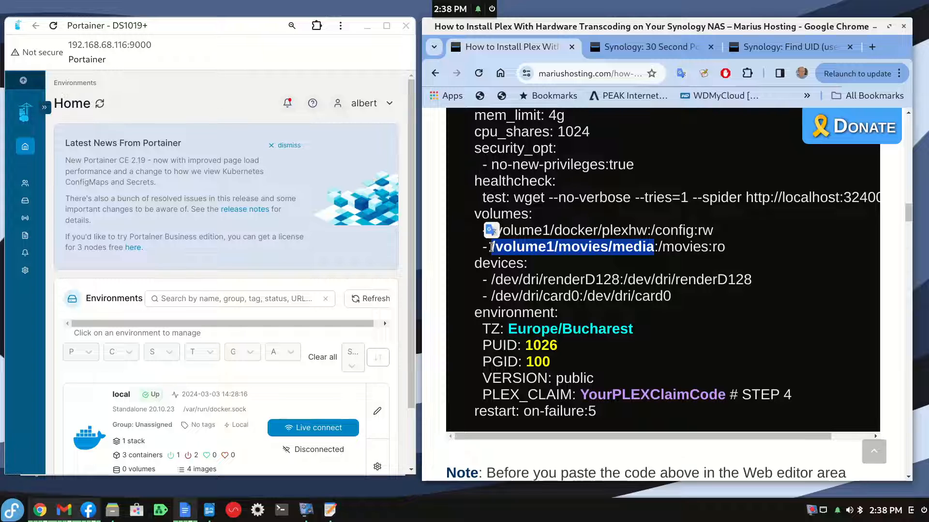
pyautogui.click(550, 249)
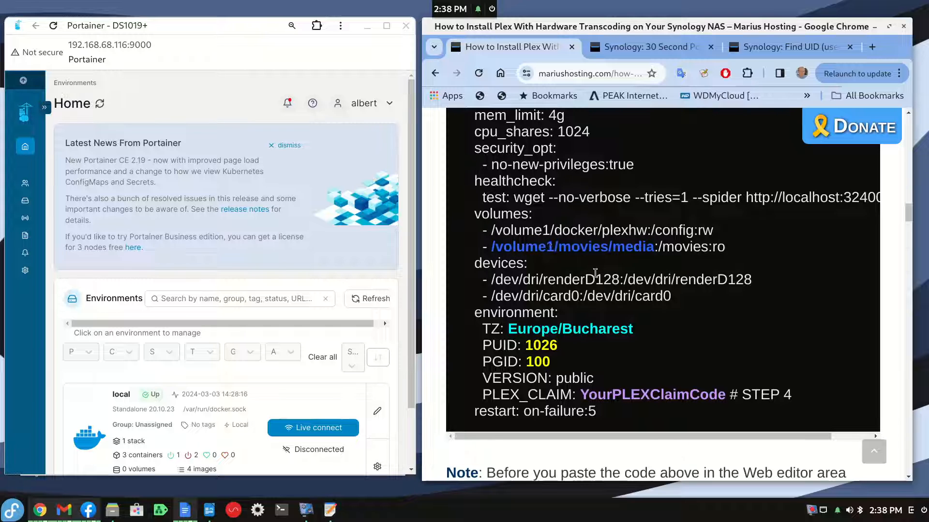
pyautogui.moveTo(561, 249); pyautogui.dragTo(605, 250)
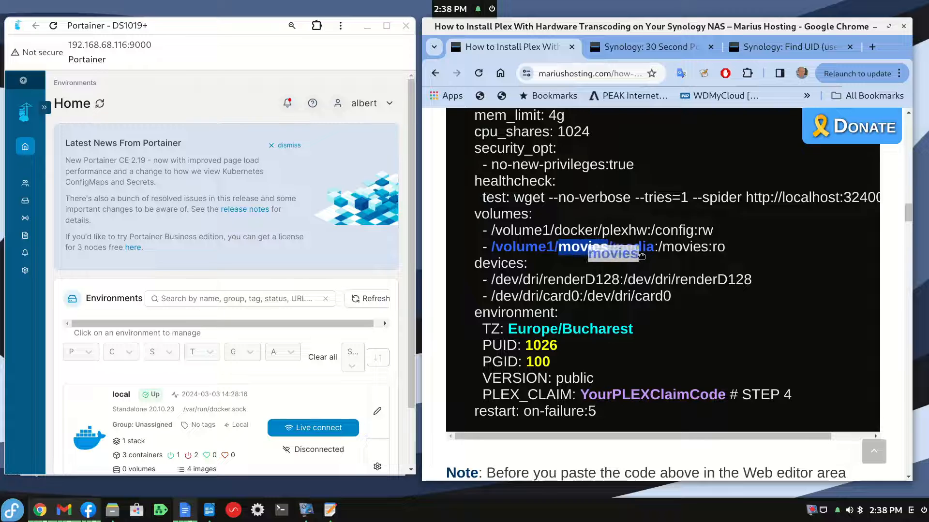
pyautogui.click(648, 248)
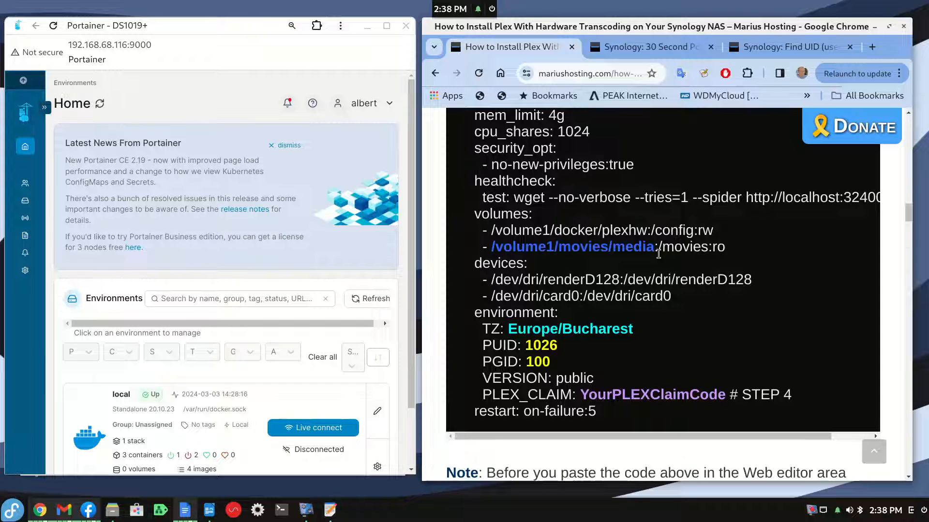
# Bring the file manager back and browse the mediapd share through movie-libraries and movie-main to the Big Buck Bunny (2008) folder.
pyautogui.moveTo(928, 92); pyautogui.dragTo(705, 75)
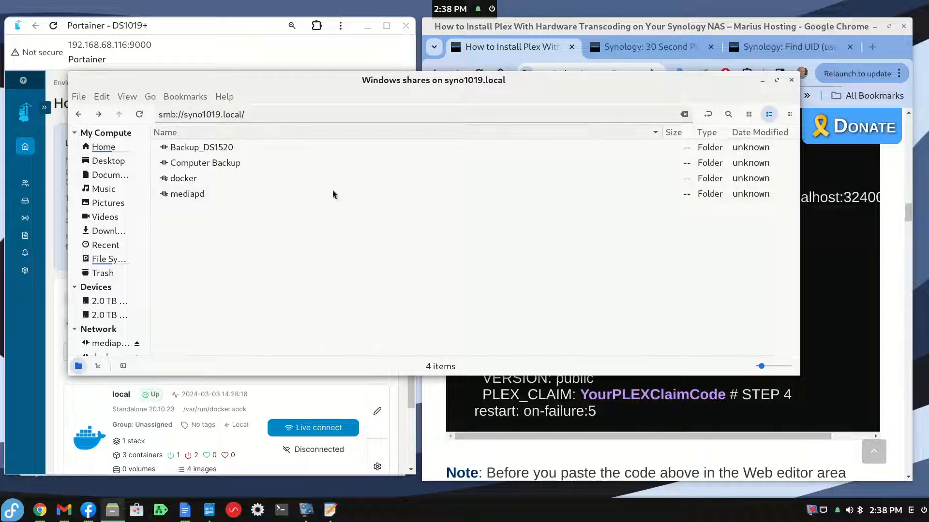
pyautogui.doubleClick(187, 194)
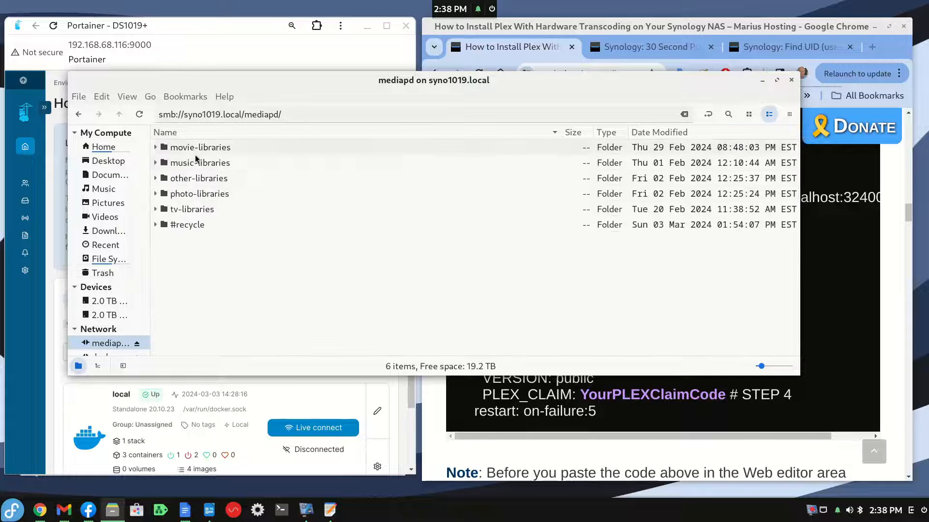
pyautogui.doubleClick(199, 148)
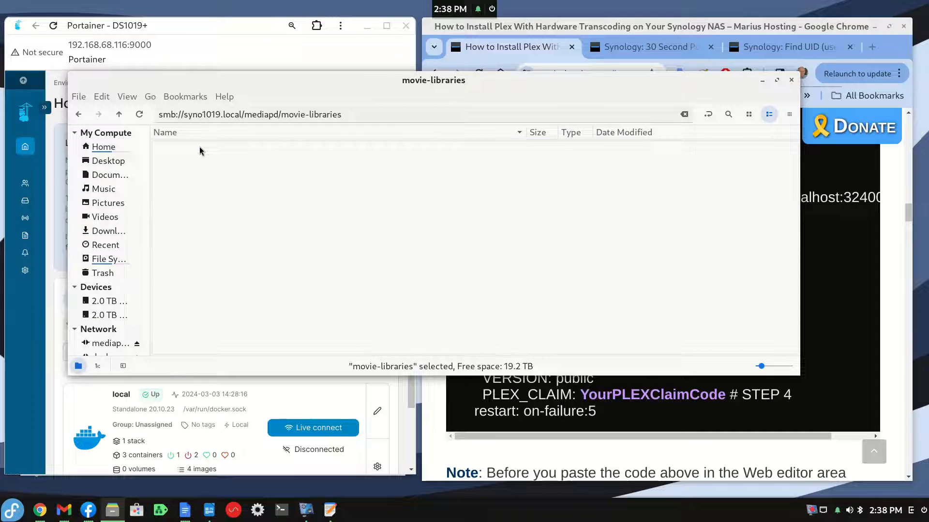
pyautogui.doubleClick(193, 165)
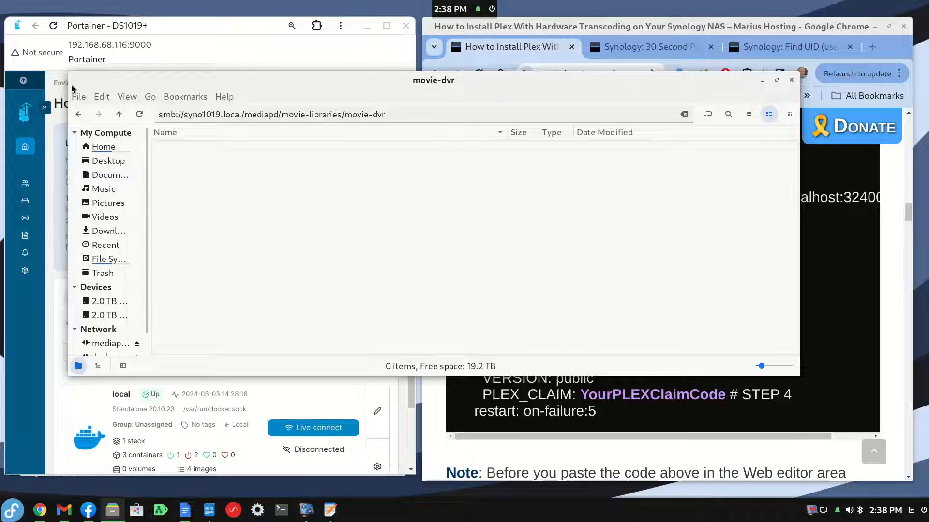
pyautogui.click(79, 115)
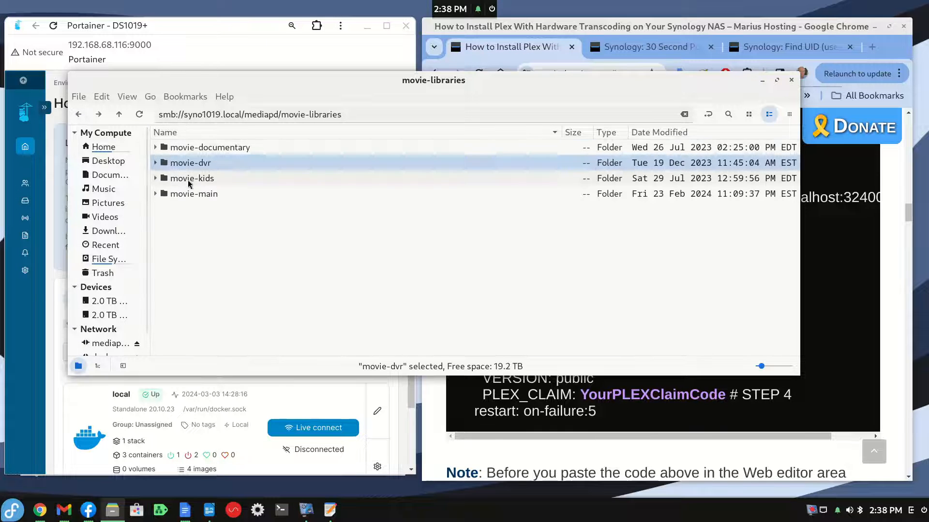
pyautogui.doubleClick(186, 194)
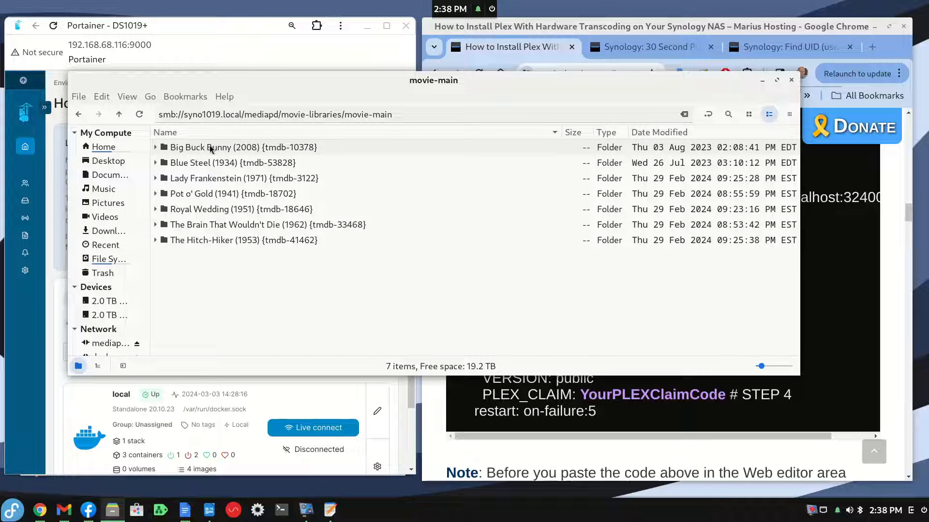
pyautogui.doubleClick(207, 151)
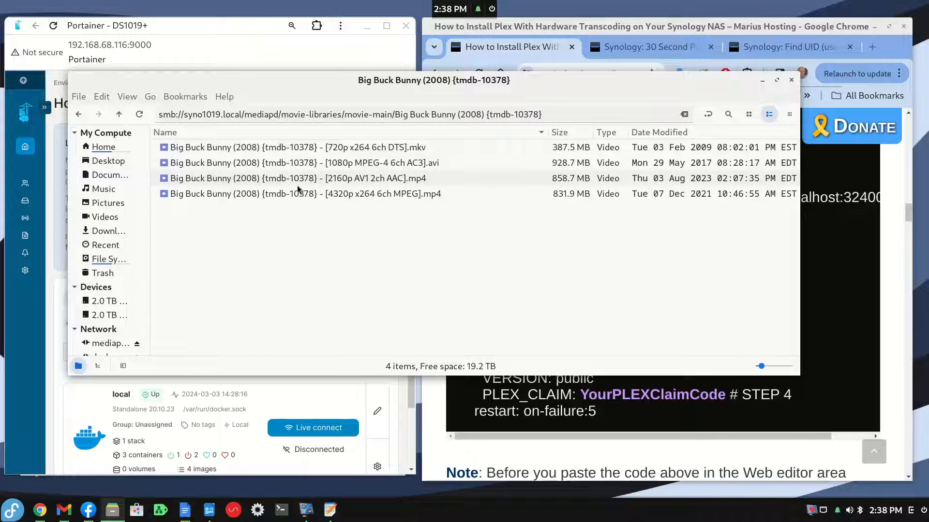
# Leave the Big Buck Bunny folder, move the file manager out of the way, and read the guide's notes on TZ, PUID, PGID and PLEX_CLAIM.
pyautogui.click(79, 115)
pyautogui.click(78, 115)
pyautogui.moveTo(236, 79); pyautogui.dragTo(928, 229)
pyautogui.scroll(-3, 541, 406)
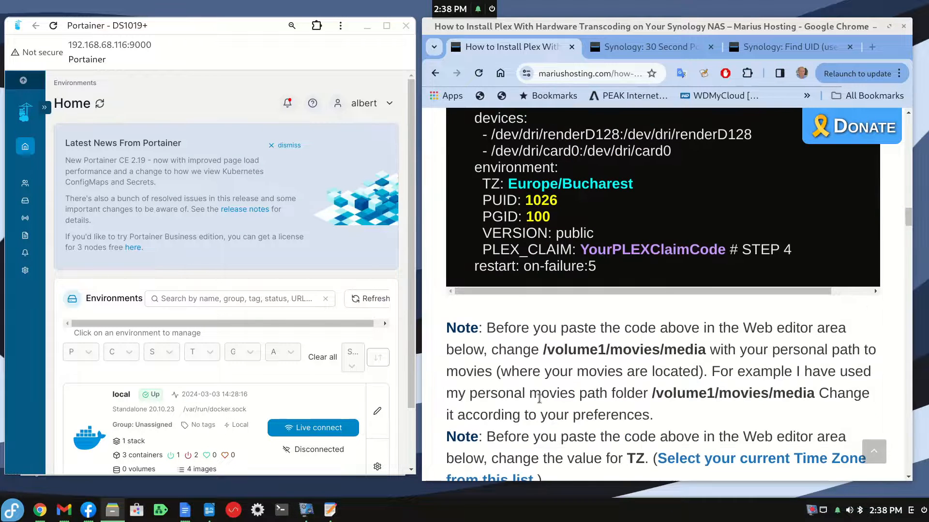
pyautogui.scroll(-3, 539, 398)
pyautogui.scroll(-2, 545, 397)
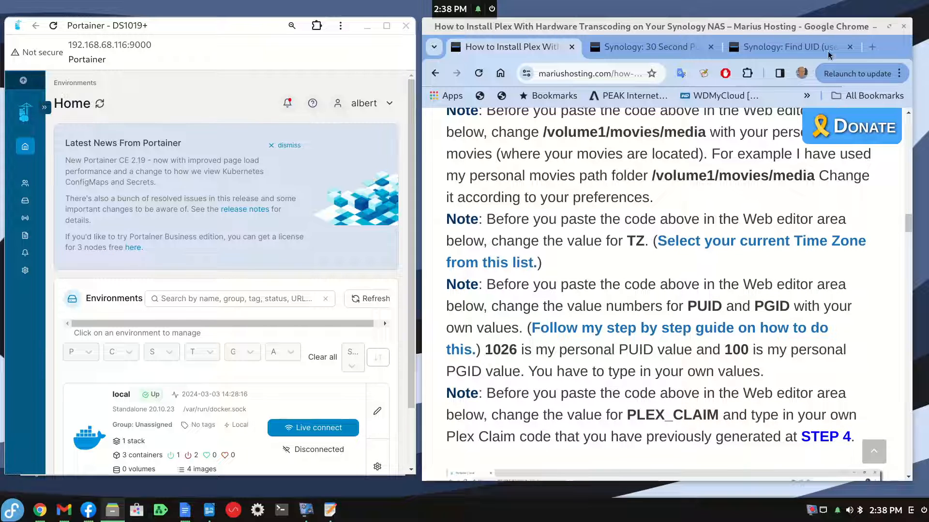
# Search Google in a new tab for docker container timezone for new york and highlight America/New_York in the answer.
pyautogui.click(877, 47)
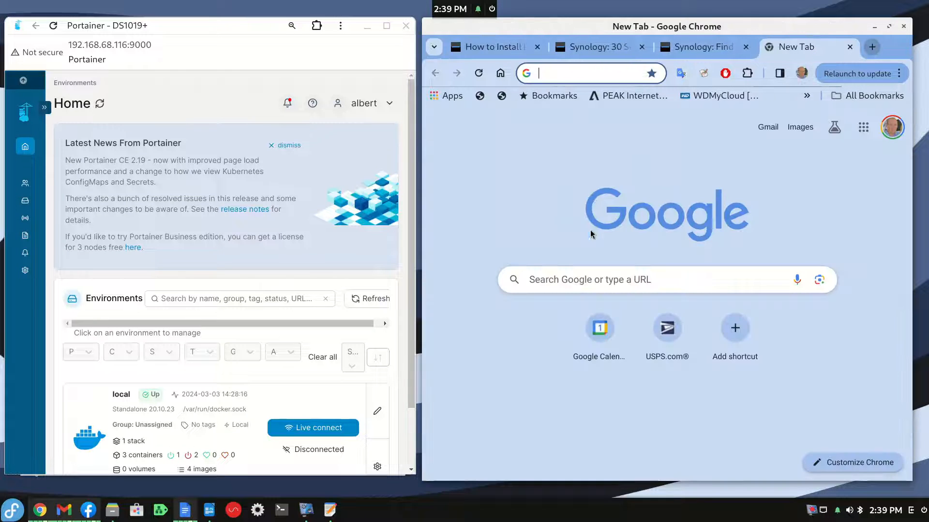
pyautogui.click(595, 286)
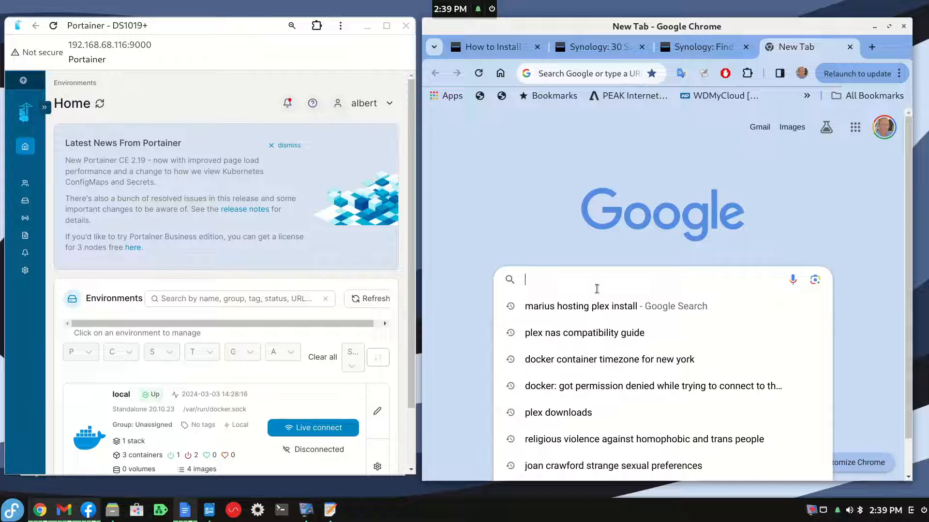
pyautogui.press('Down')
pyautogui.press('Down')
pyautogui.press('Down')
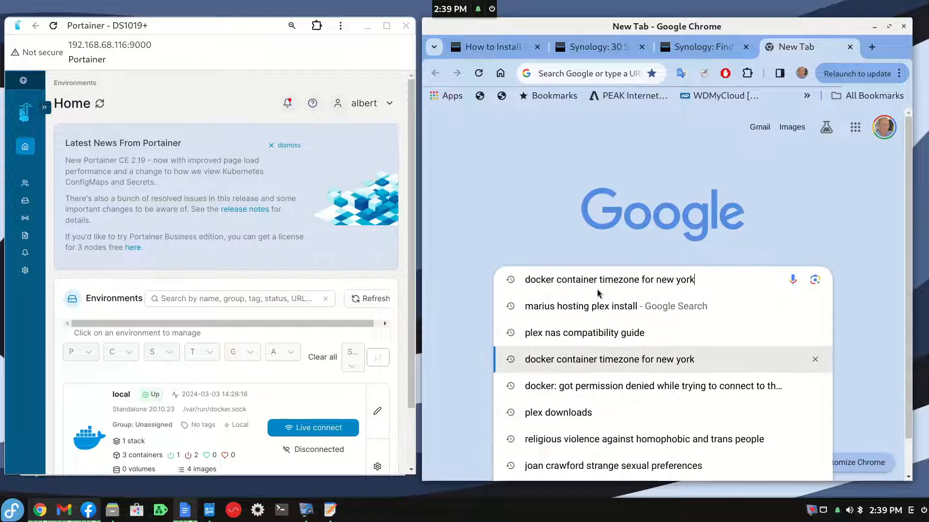
pyautogui.press('Return')
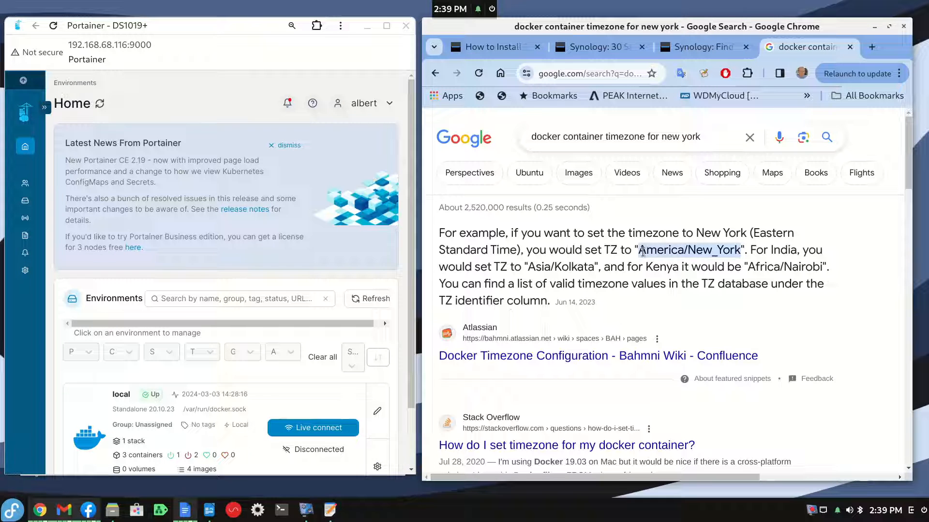
pyautogui.moveTo(639, 253); pyautogui.dragTo(737, 251)
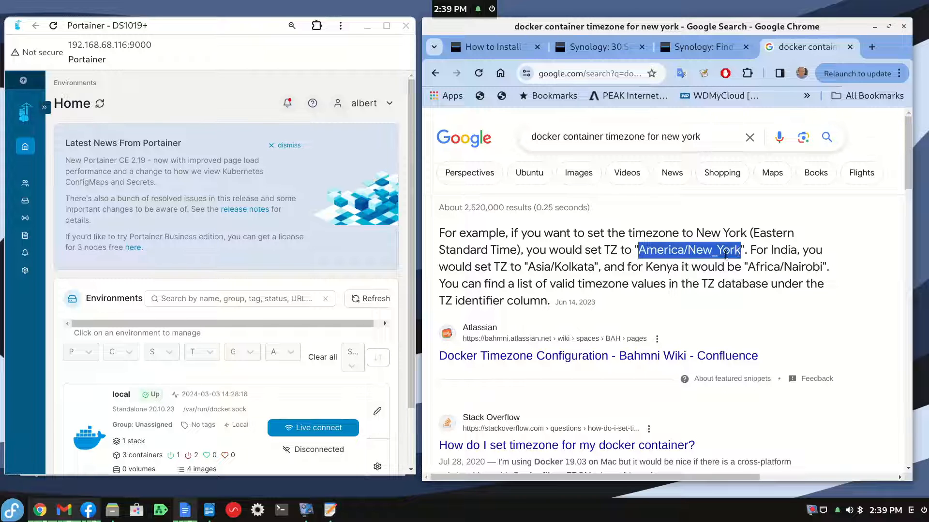
# Bring the plex docker container notes back, maximize them, and highlight the TZ: America/New_York line in the edited compose code.
pyautogui.moveTo(928, 174); pyautogui.dragTo(356, 113)
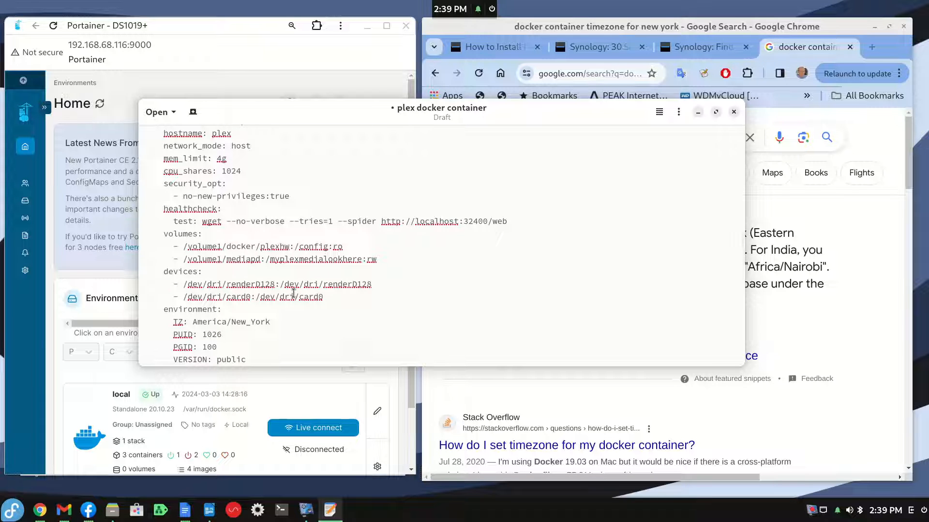
pyautogui.scroll(2, 294, 294)
pyautogui.scroll(-8, 294, 286)
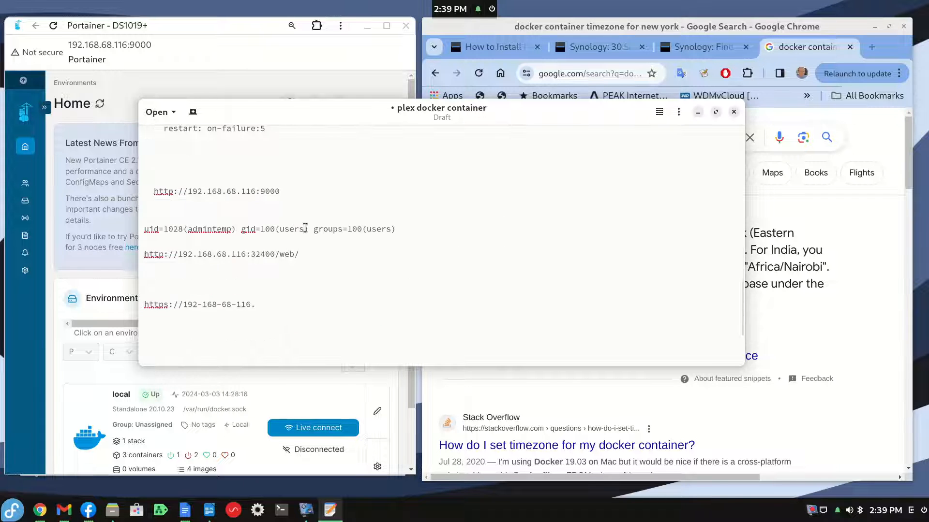
pyautogui.doubleClick(313, 110)
pyautogui.scroll(5, 288, 263)
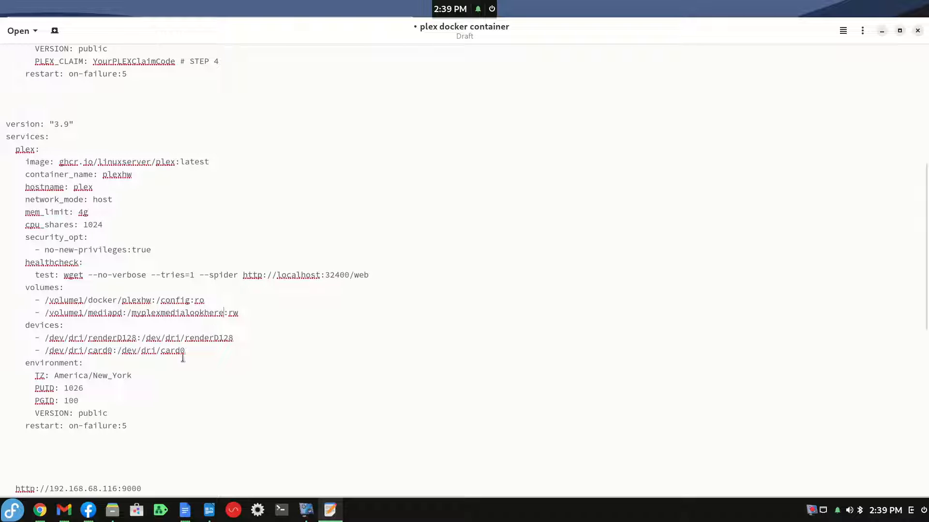
pyautogui.moveTo(131, 378); pyautogui.dragTo(34, 377)
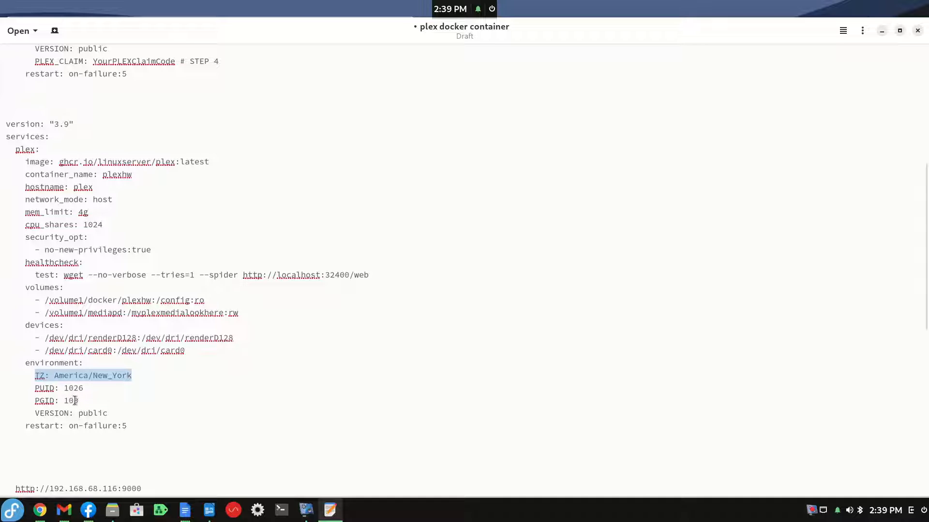
pyautogui.click(78, 400)
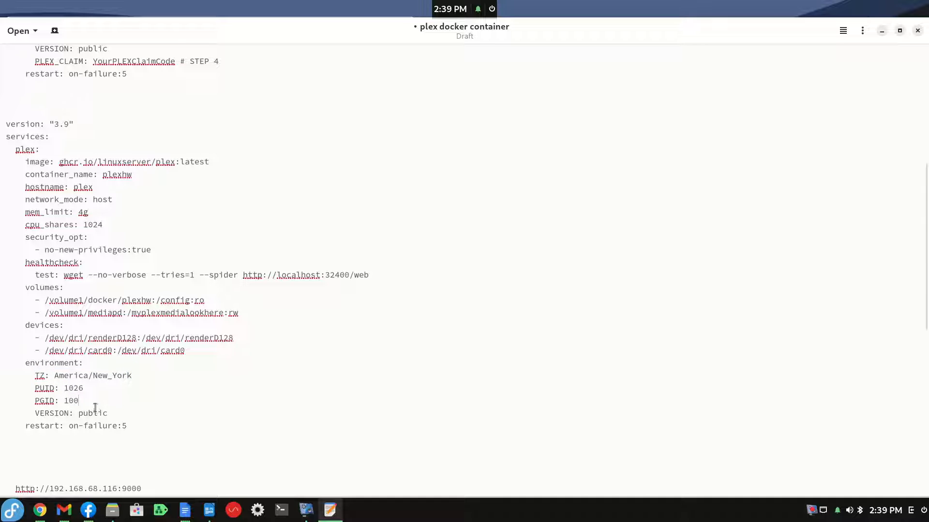
# Highlight plexhw and myplexmedialookhere in the volume lines of the edited compose code.
pyautogui.scroll(2, 137, 404)
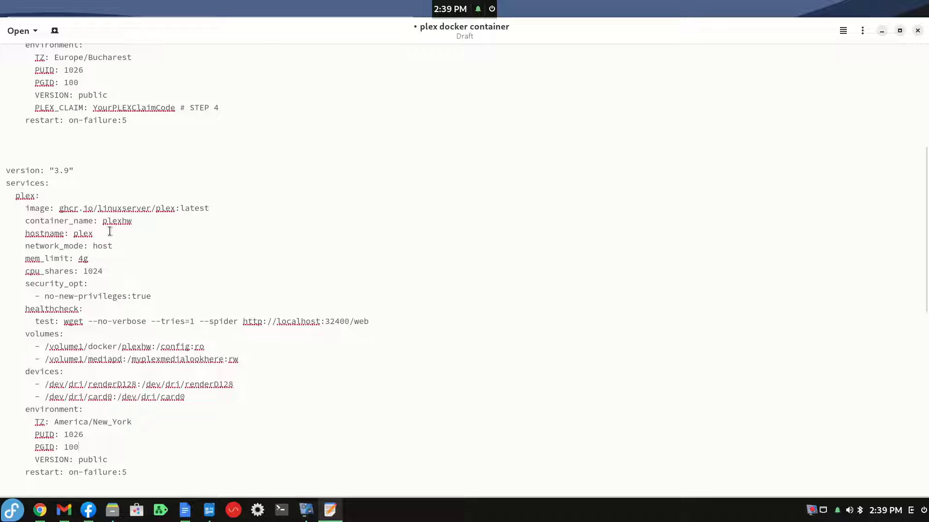
pyautogui.moveTo(122, 347); pyautogui.dragTo(149, 350)
pyautogui.moveTo(128, 361); pyautogui.dragTo(223, 362)
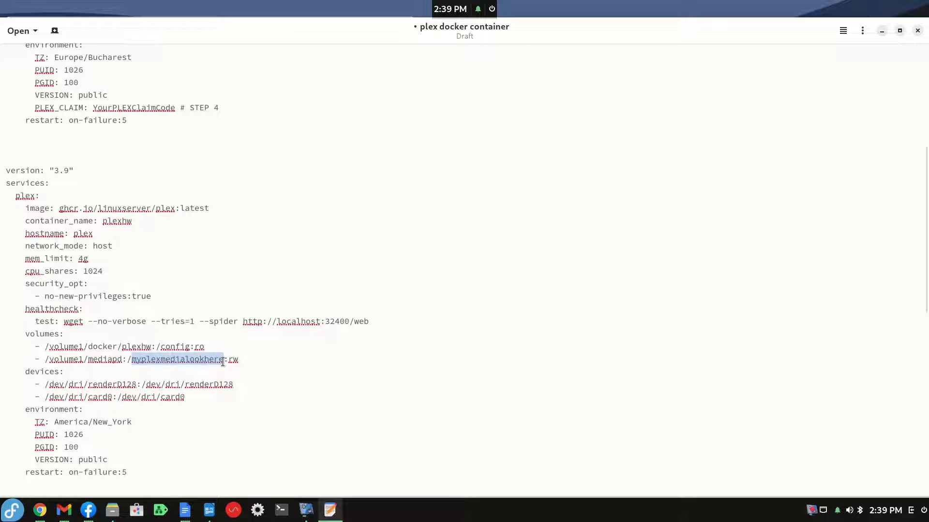
pyautogui.click(197, 363)
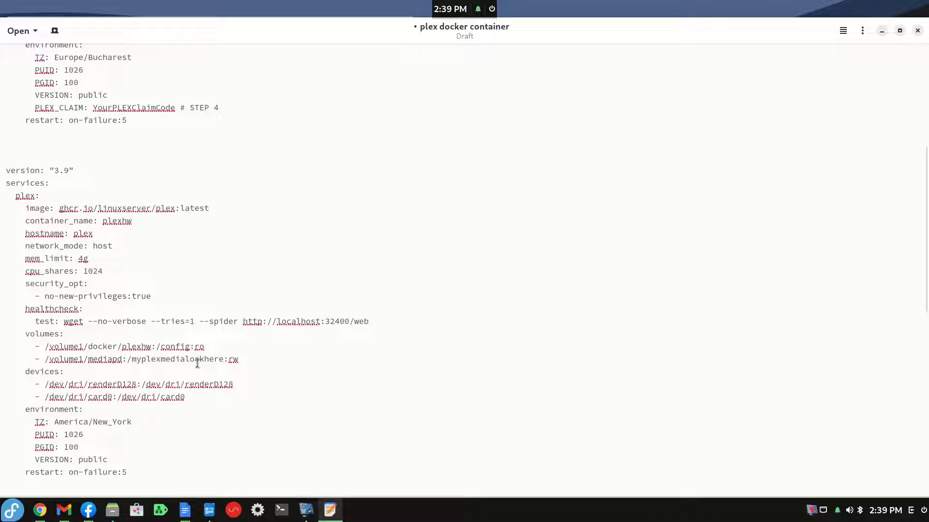
# Copy the edited compose code from version: "3.9" through restart: on-failure:5 and move the notes window out of the way.
pyautogui.scroll(-3, 197, 363)
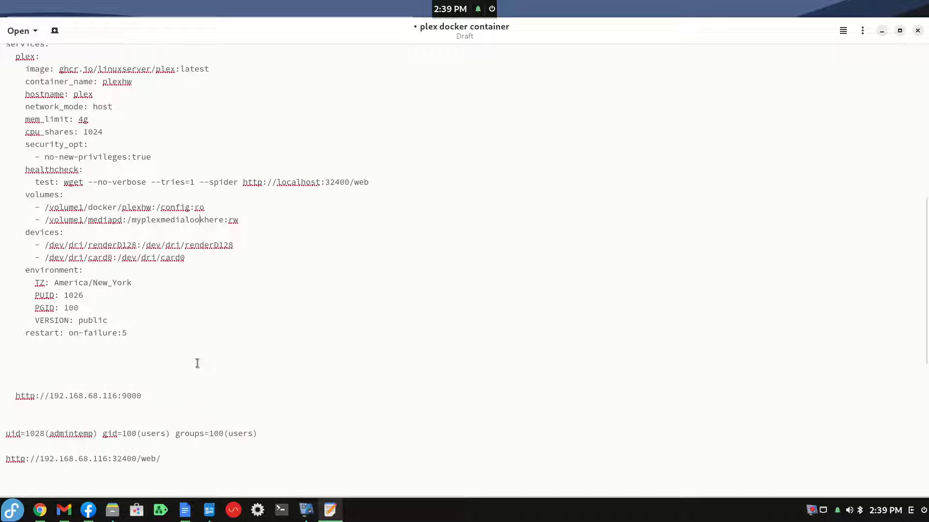
pyautogui.click(136, 333)
pyautogui.moveTo(136, 334); pyautogui.dragTo(4, 69)
pyautogui.scroll(5, 137, 311)
pyautogui.hotkey('shift', 'Up')
pyautogui.hotkey('shift', 'Up')
pyautogui.hotkey('shift', 'Up')
pyautogui.hotkey('ctrl', 'c')
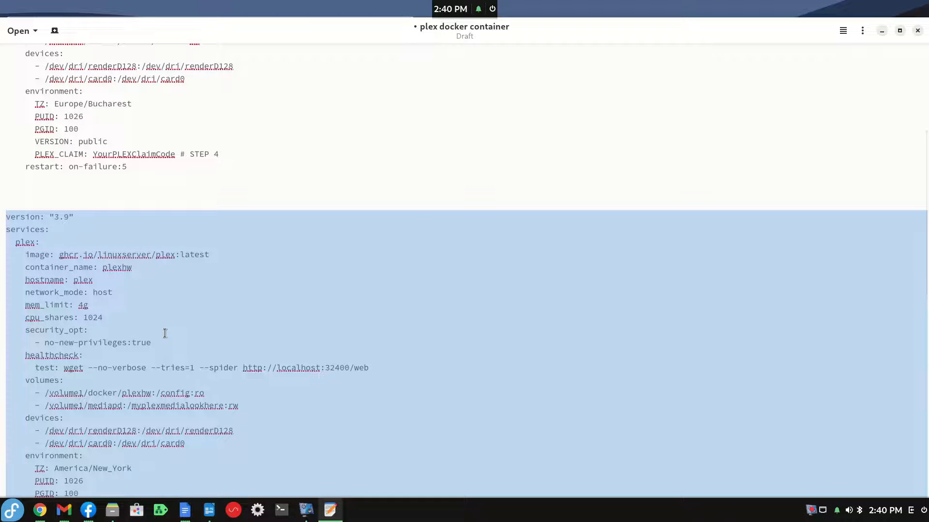
pyautogui.doubleClick(278, 24)
pyautogui.moveTo(311, 112); pyautogui.dragTo(928, 190)
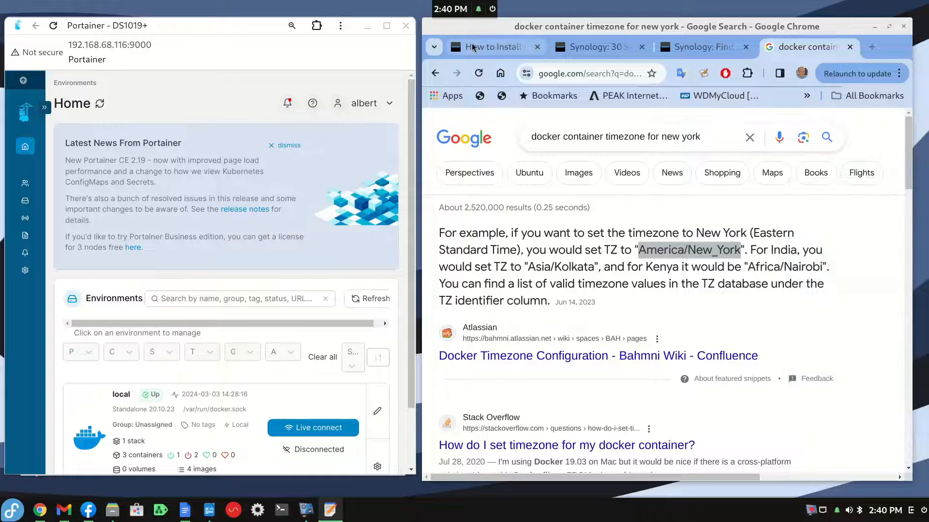
# Return to the Plex installation guide and review its Portainer stack instructions back to STEP 6.
pyautogui.click(490, 47)
pyautogui.scroll(-1, 544, 304)
pyautogui.scroll(-6, 543, 304)
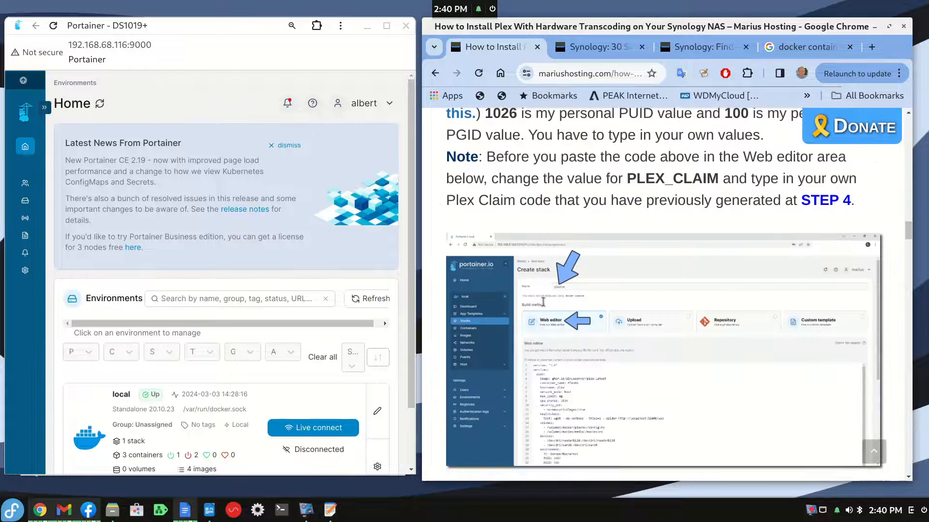
pyautogui.scroll(1, 543, 305)
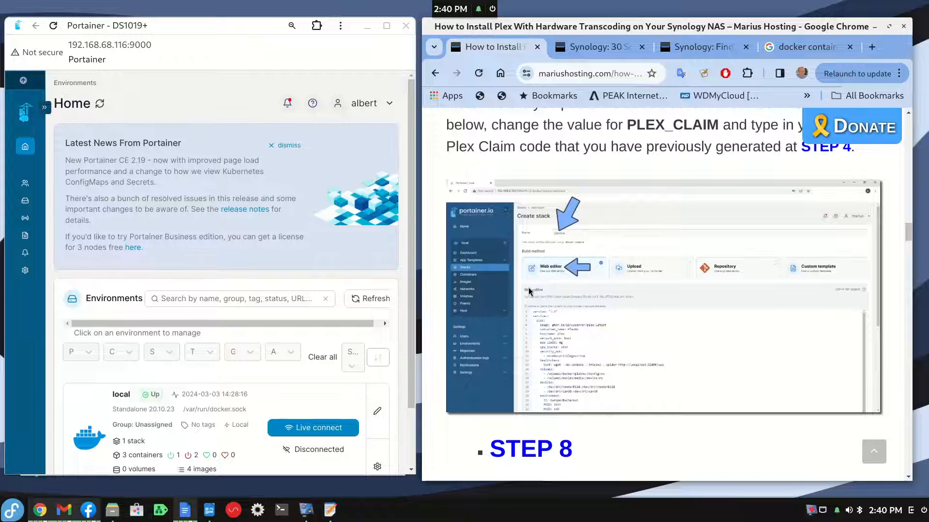
pyautogui.scroll(3, 547, 286)
pyautogui.scroll(-2, 547, 286)
pyautogui.scroll(10, 546, 286)
pyautogui.scroll(15, 547, 286)
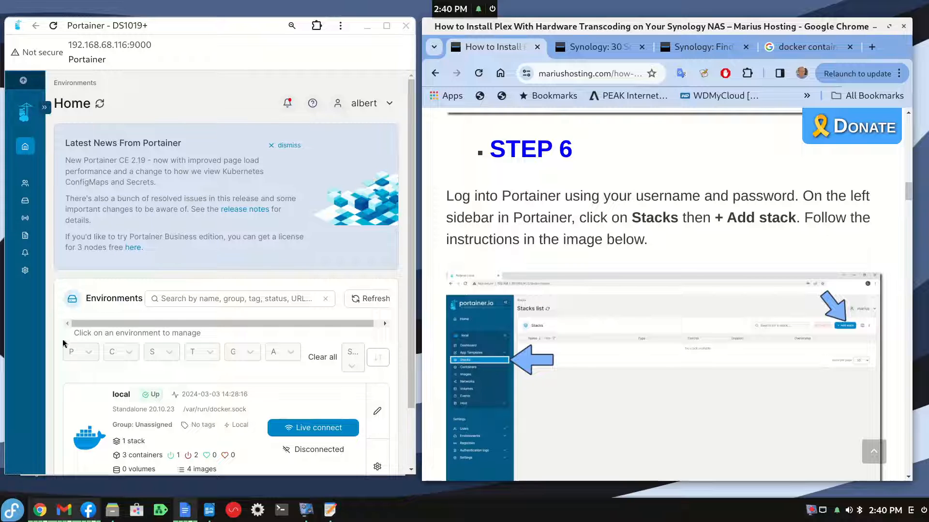
# Open the local environment's container list in Portainer, check STEP 7 of the guide, and view the list's table settings in a maximized window.
pyautogui.click(85, 392)
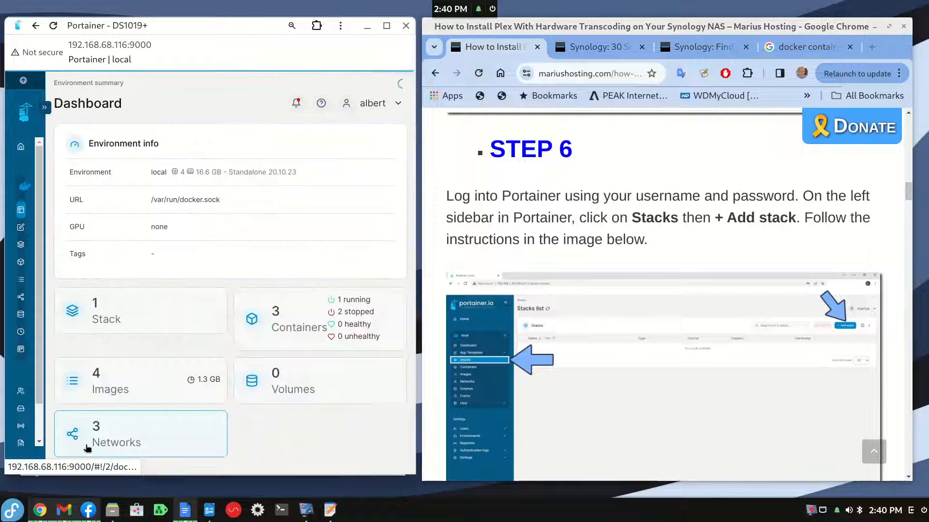
pyautogui.click(279, 328)
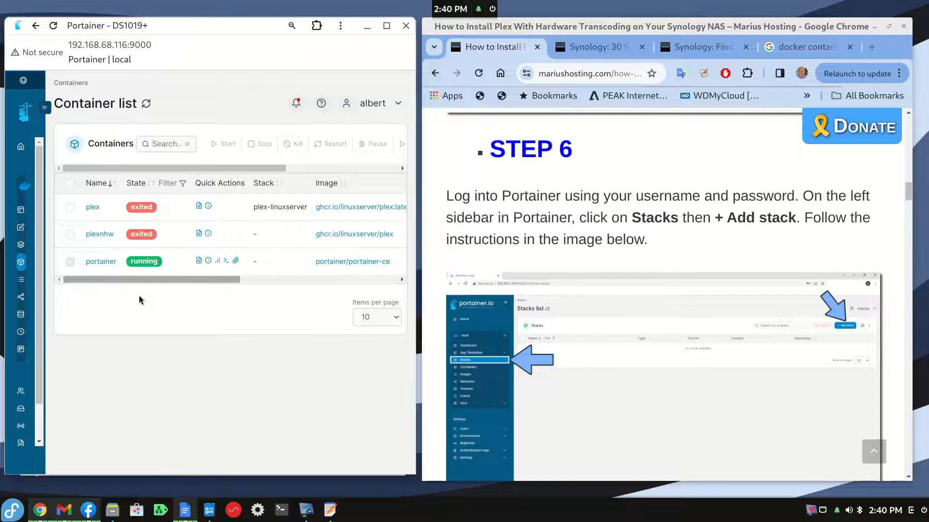
pyautogui.scroll(-5, 564, 360)
pyautogui.scroll(-3, 564, 360)
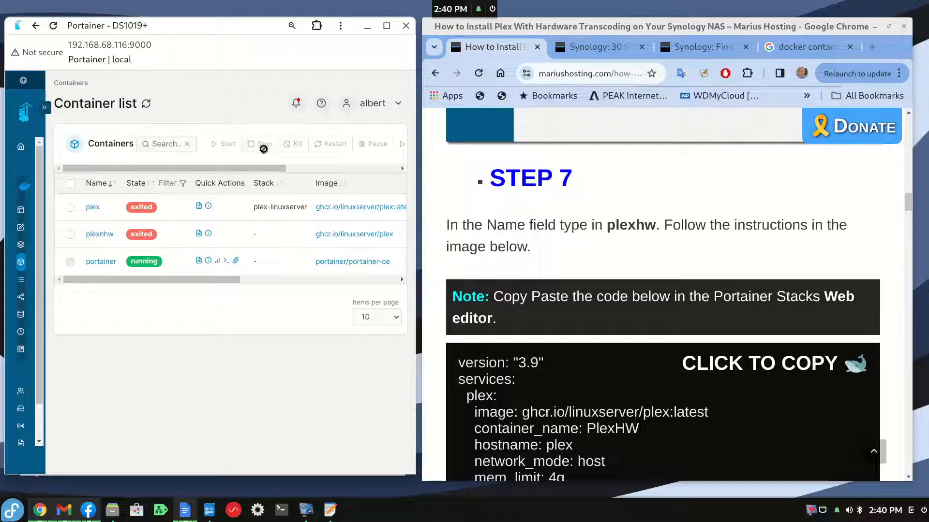
pyautogui.doubleClick(232, 30)
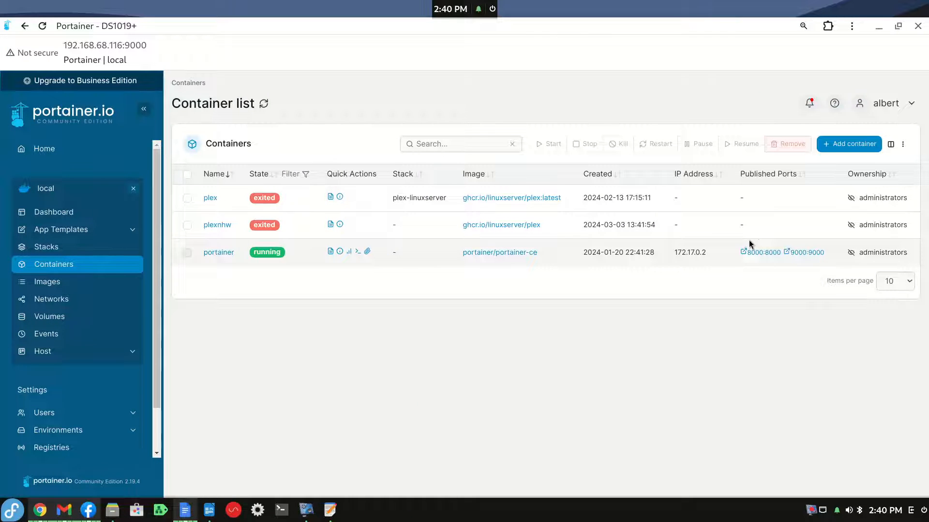
pyautogui.click(902, 145)
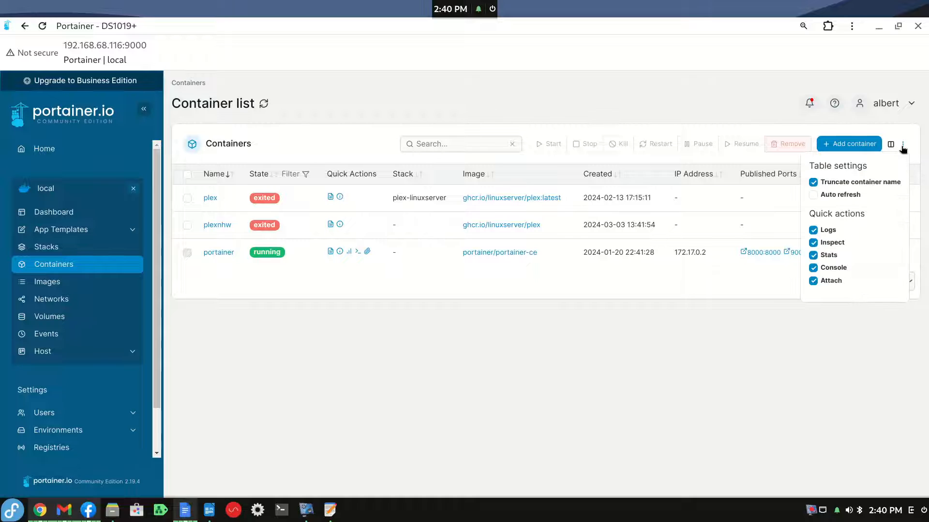
pyautogui.click(902, 147)
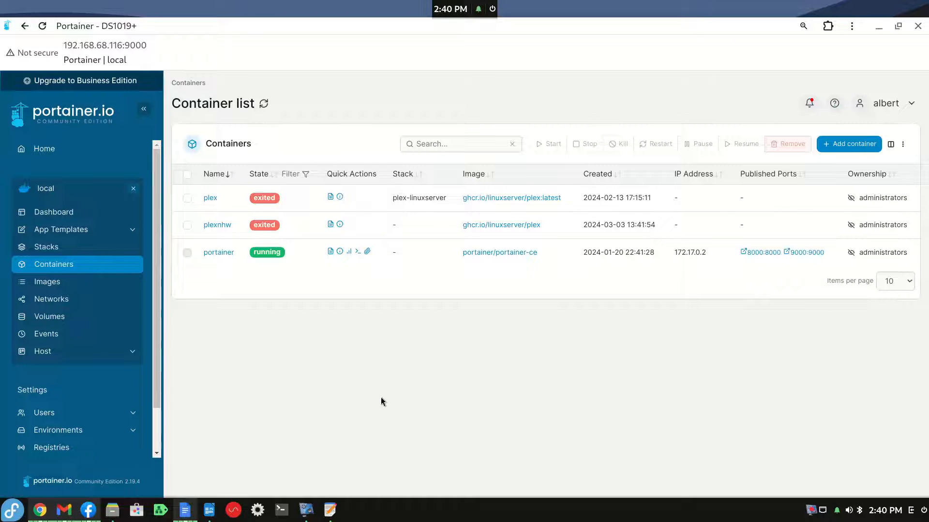
# Add a new stack in Portainer and enter Plex with HW as its name.
pyautogui.click(42, 247)
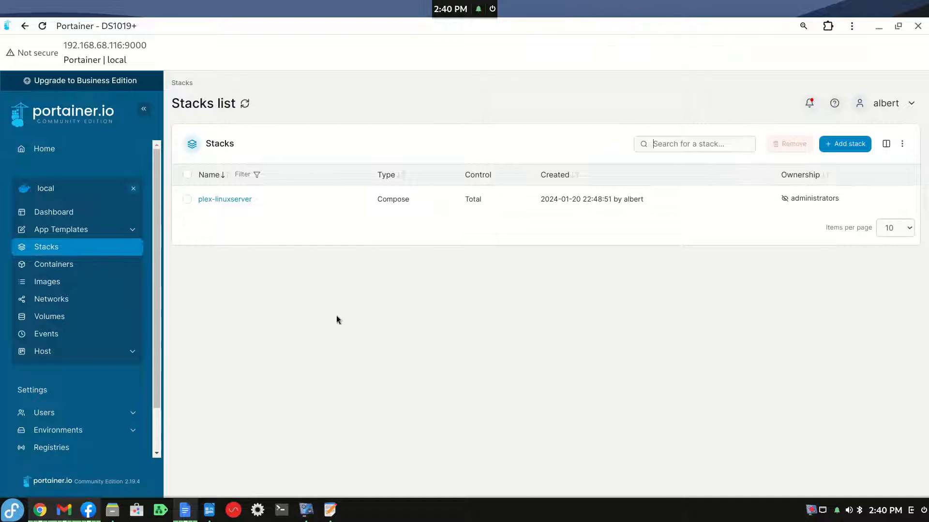
pyautogui.click(851, 144)
pyautogui.click(387, 140)
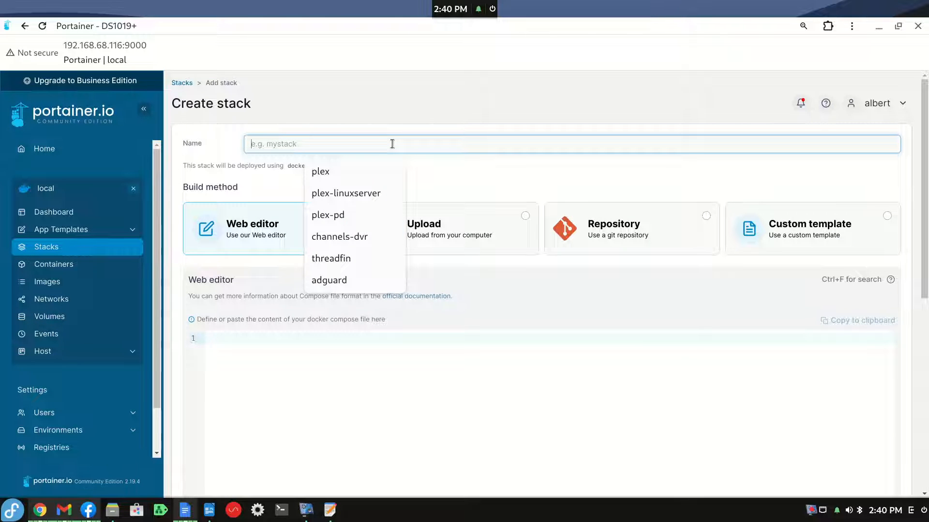
pyautogui.write('Plex')
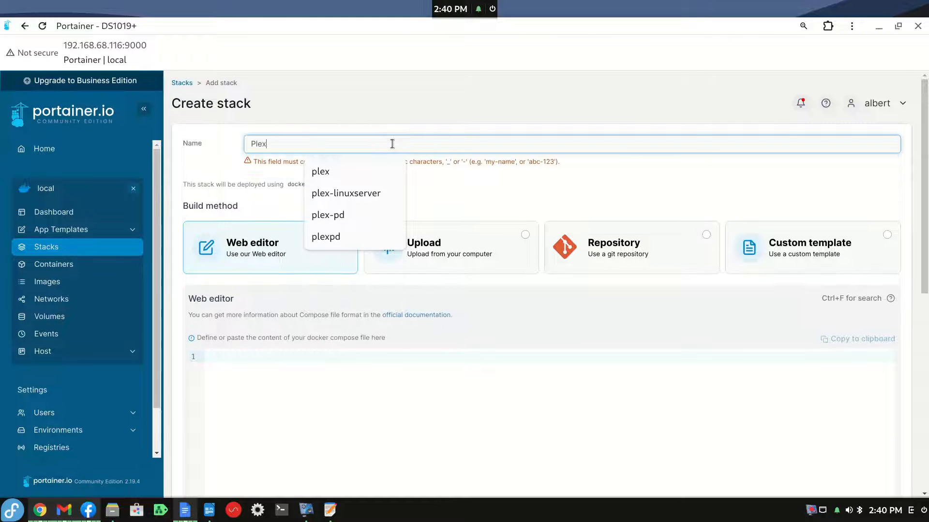
pyautogui.write(' with HW')
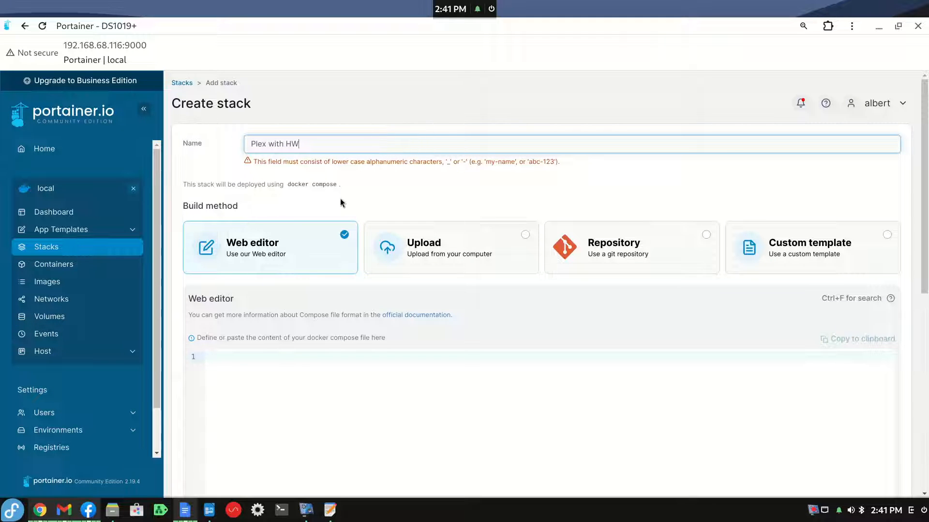
# Paste the copied compose code into the new stack's Web editor and check the deployment options below it.
pyautogui.click(258, 252)
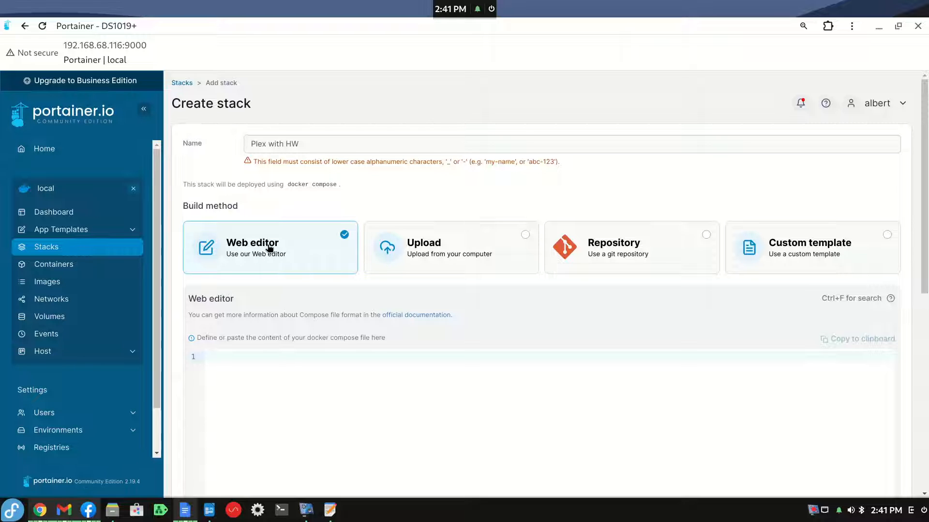
pyautogui.click(244, 359)
pyautogui.hotkey('ctrl', 'v')
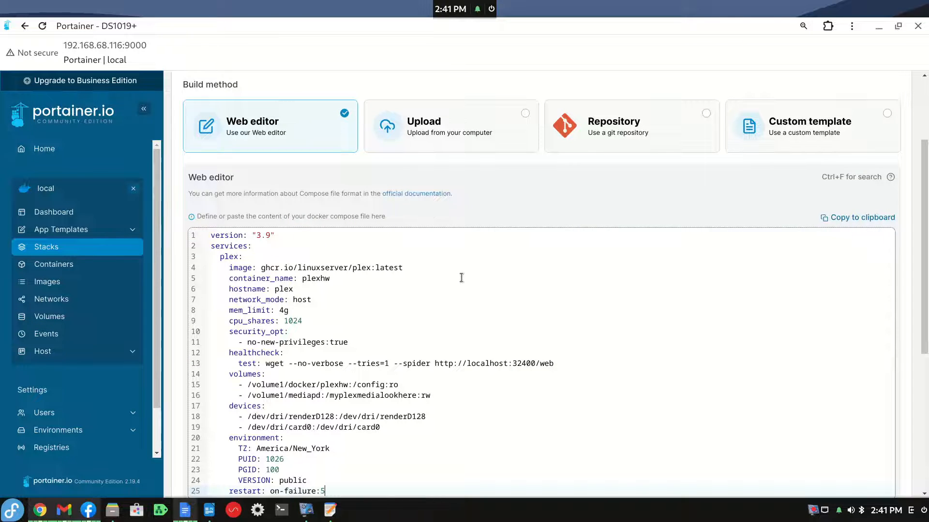
pyautogui.scroll(-5, 457, 299)
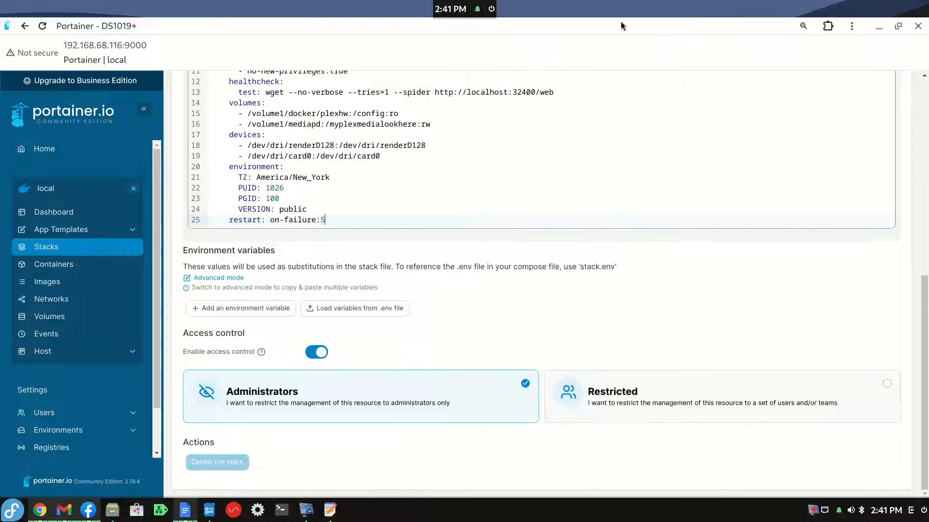
# Restore the Portainer window to its smaller size and find the notes below the guide's compose code.
pyautogui.doubleClick(621, 25)
pyautogui.scroll(-4, 659, 356)
pyautogui.scroll(-6, 659, 362)
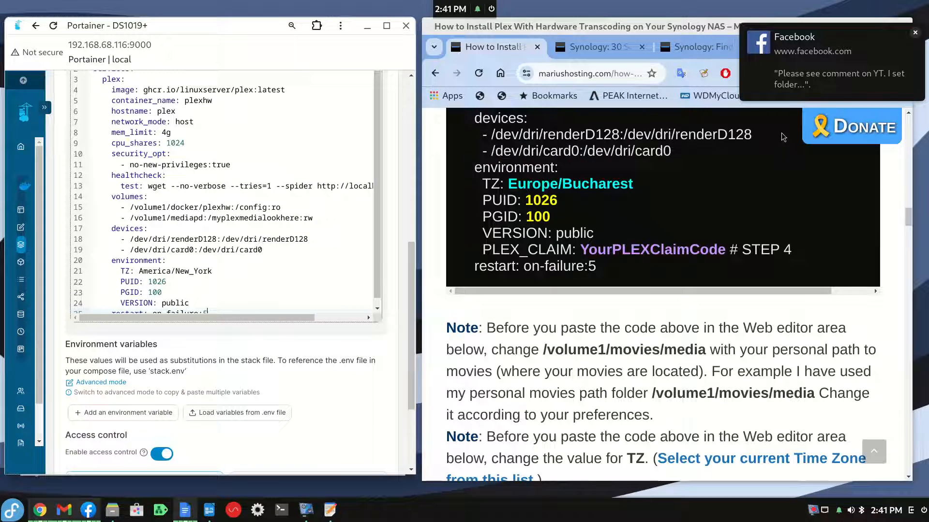
# Dismiss the Facebook notification and read the guide's notes on TZ, PUID, PGID and PLEX_CLAIM plus the STEP 8 deployment instructions.
pyautogui.click(914, 33)
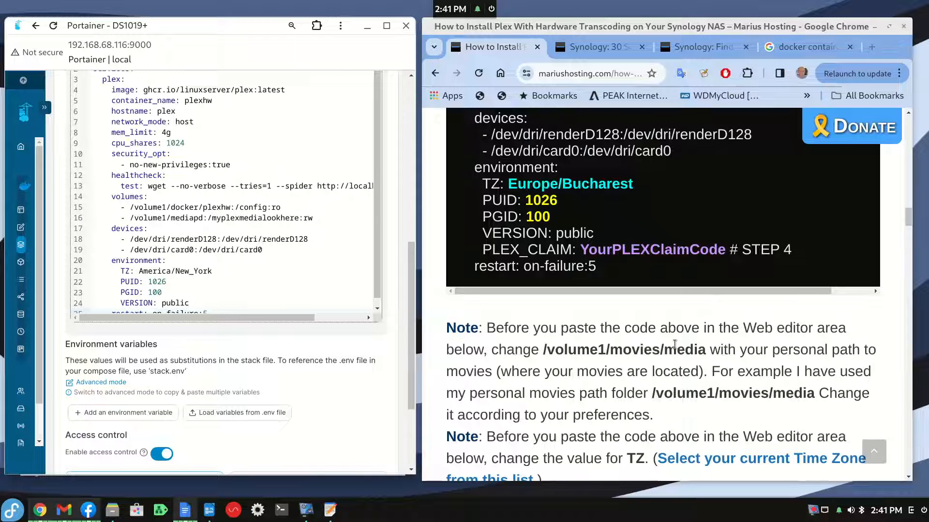
pyautogui.scroll(-3, 675, 345)
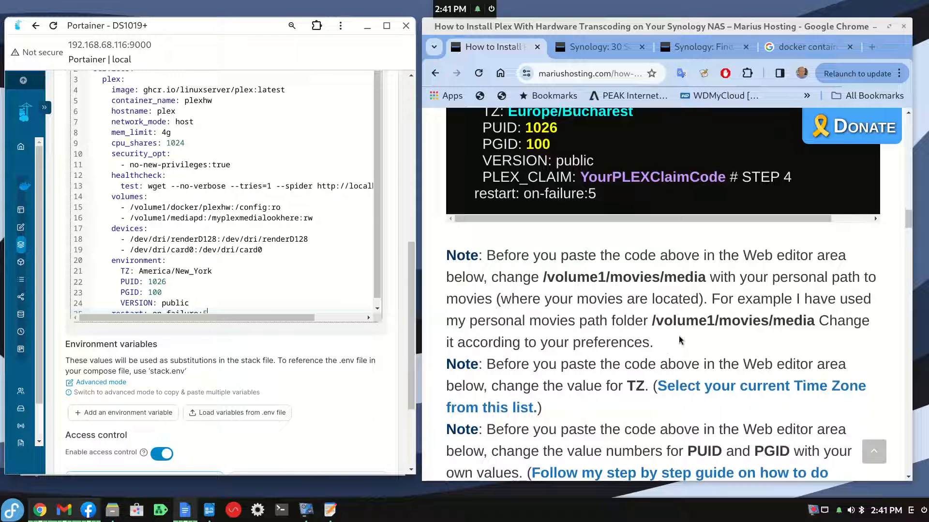
pyautogui.scroll(-8, 678, 332)
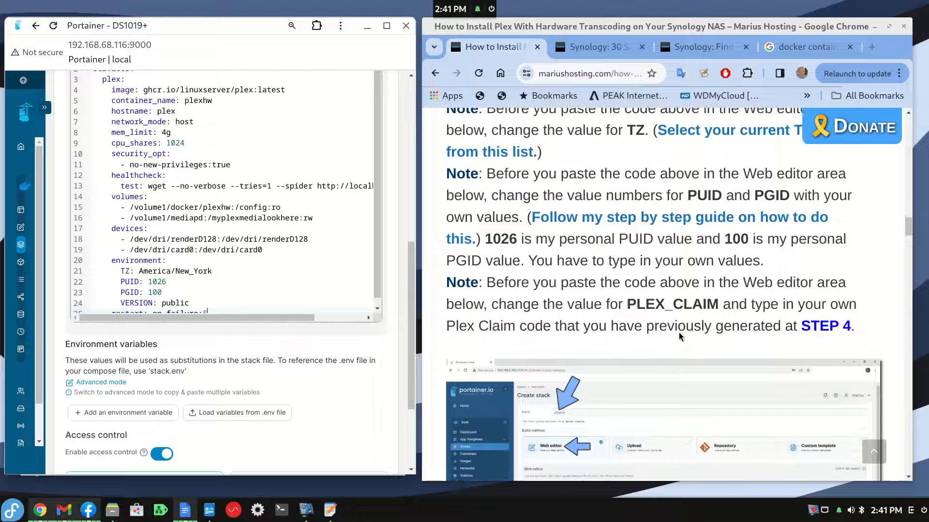
pyautogui.scroll(-7, 678, 332)
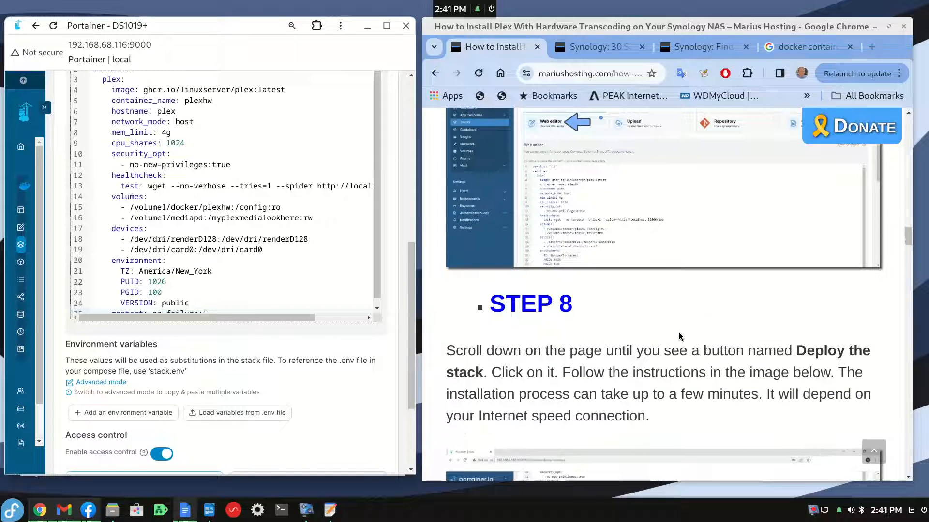
pyautogui.scroll(-3, 678, 333)
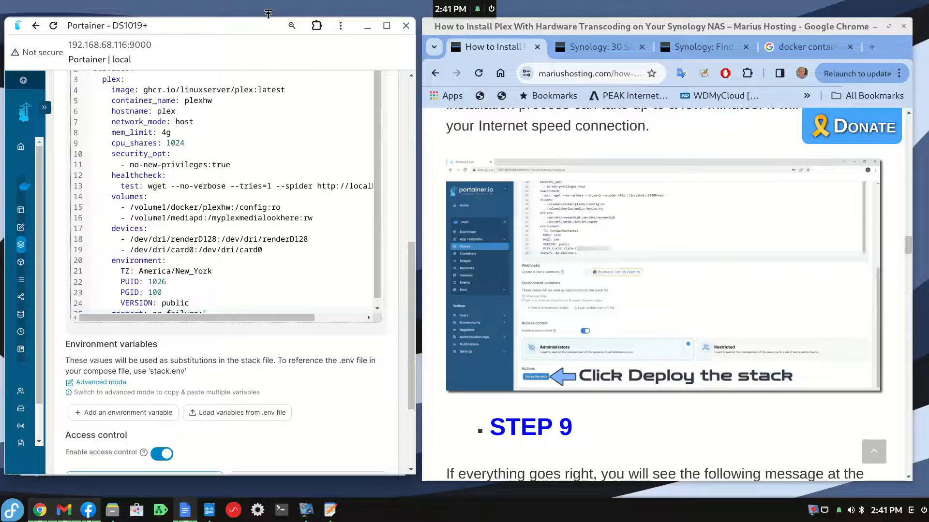
# Inspect the Create stack form in a maximized Portainer window, from the deployment action up to the stack name's naming rule.
pyautogui.doubleClick(268, 14)
pyautogui.click(292, 462)
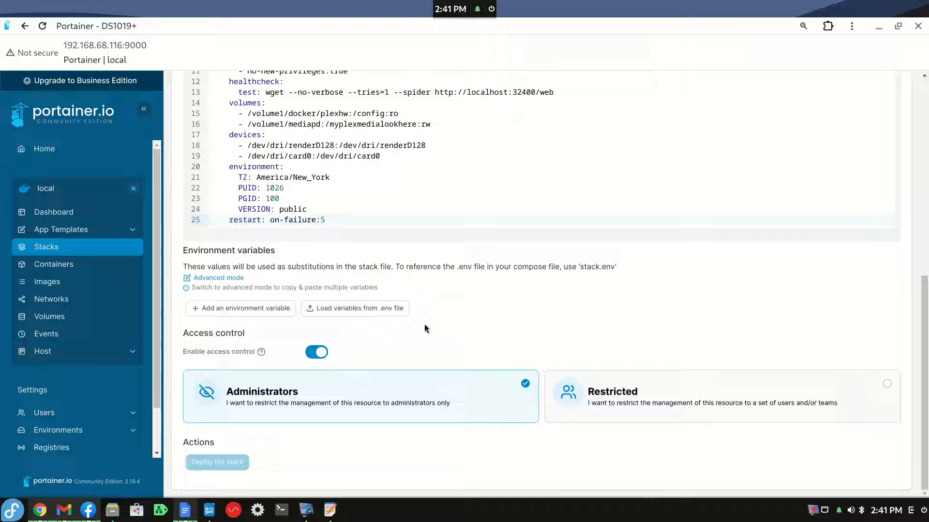
pyautogui.scroll(7, 424, 324)
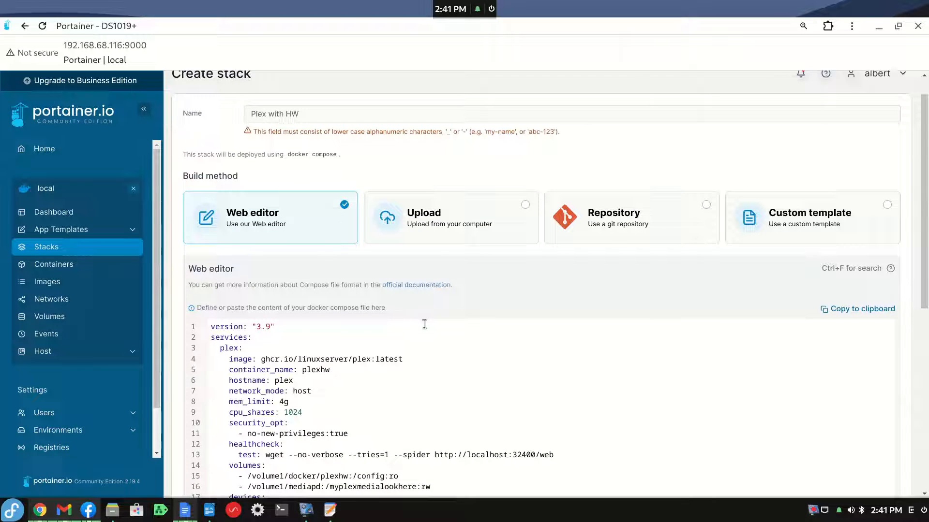
pyautogui.scroll(-2, 424, 324)
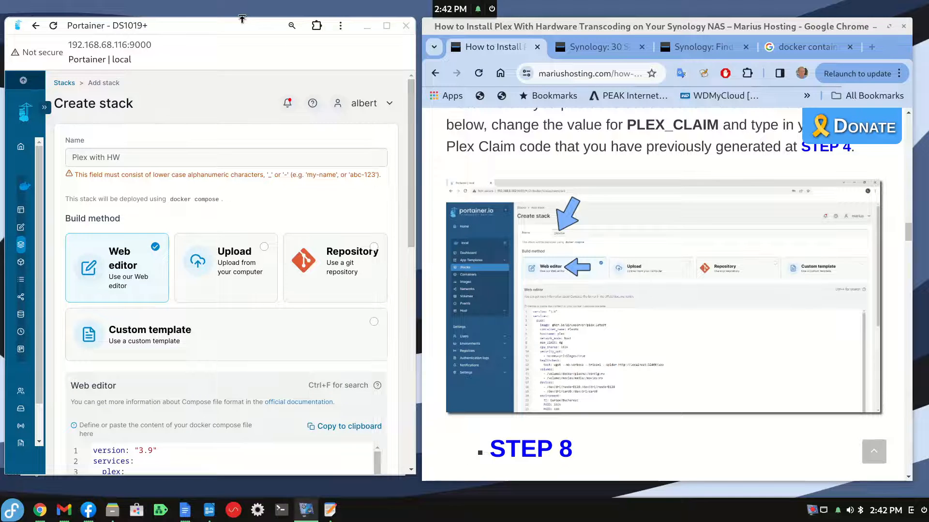
pyautogui.doubleClick(248, 26)
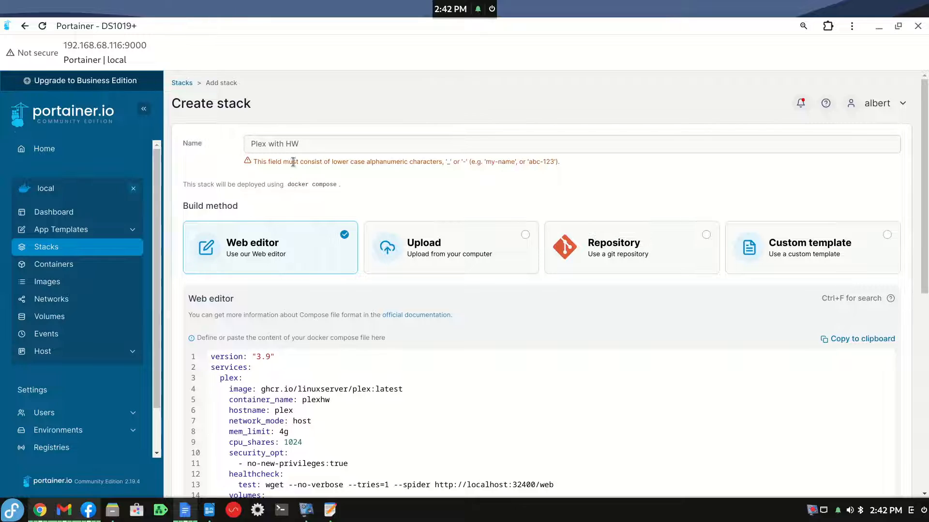
# Rename the new stack as plexwithhw, using only lowercase letters and no spaces.
pyautogui.click(297, 145)
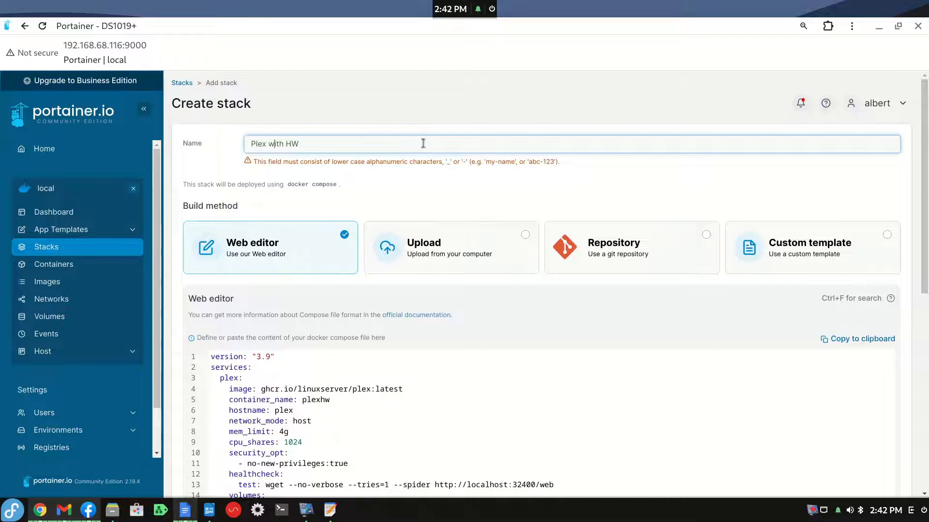
pyautogui.press('Delete')
pyautogui.write('p')
pyautogui.press('Right')
pyautogui.press('Delete')
pyautogui.press('Delete')
pyautogui.press('Delete')
pyautogui.press('Delete')
pyautogui.write('h')
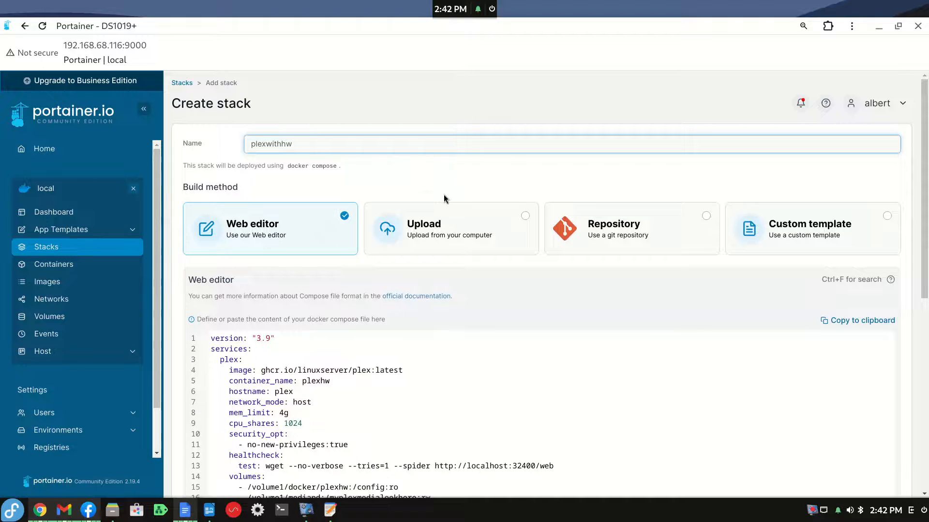
# Deploy the plexwithhw stack and open the container list.
pyautogui.scroll(-8, 444, 198)
pyautogui.click(217, 462)
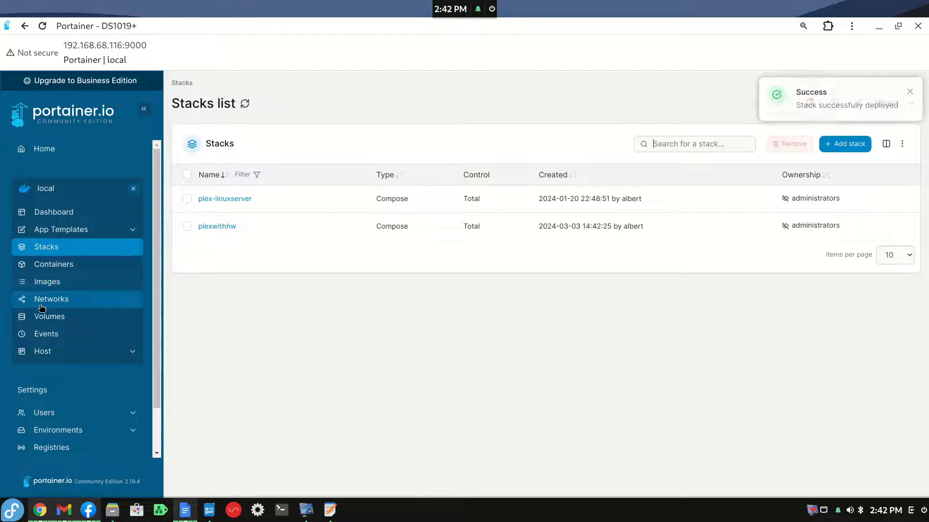
pyautogui.click(46, 264)
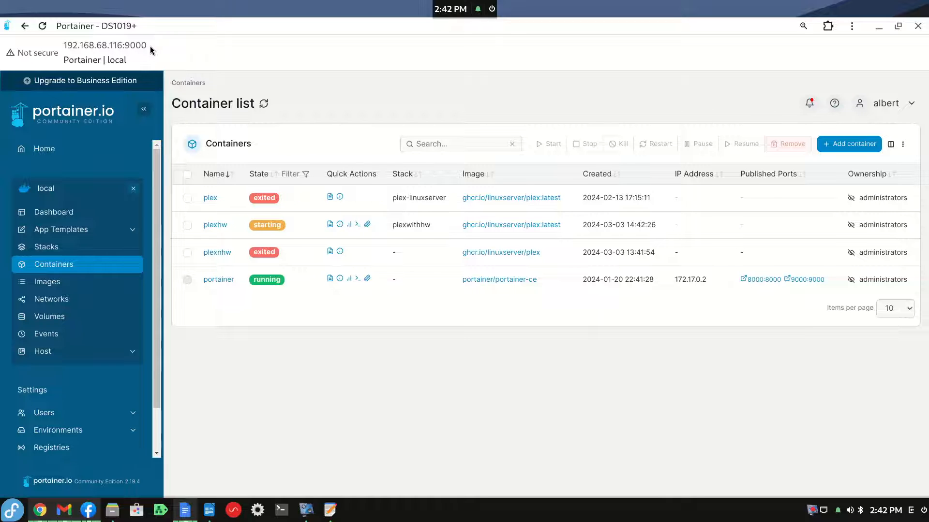
pyautogui.moveTo(928, 145); pyautogui.dragTo(635, 72)
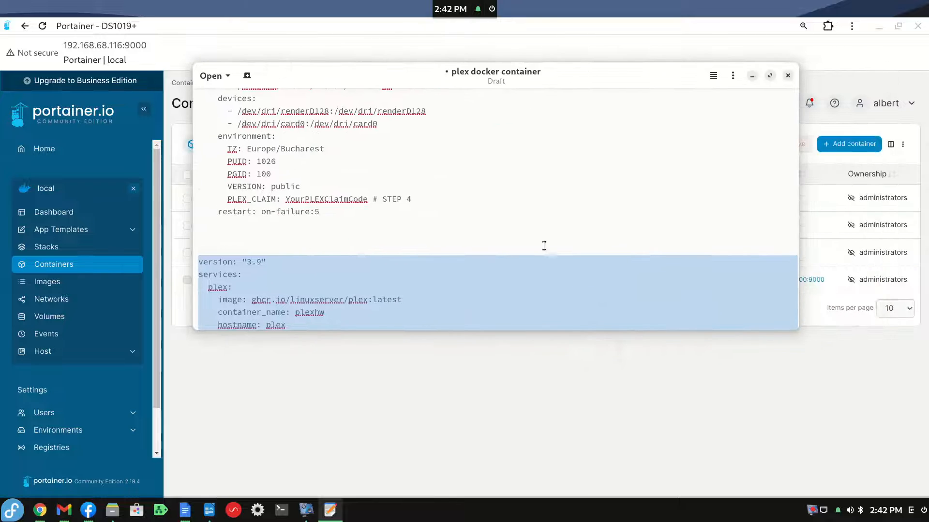
pyautogui.scroll(-6, 450, 252)
pyautogui.click(364, 245)
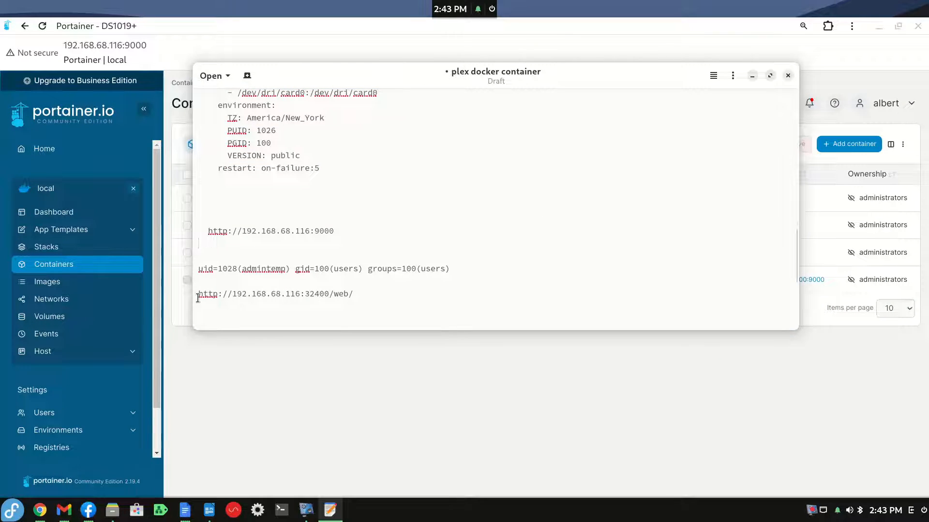
pyautogui.moveTo(231, 295); pyautogui.dragTo(300, 293)
pyautogui.moveTo(362, 295); pyautogui.dragTo(199, 299)
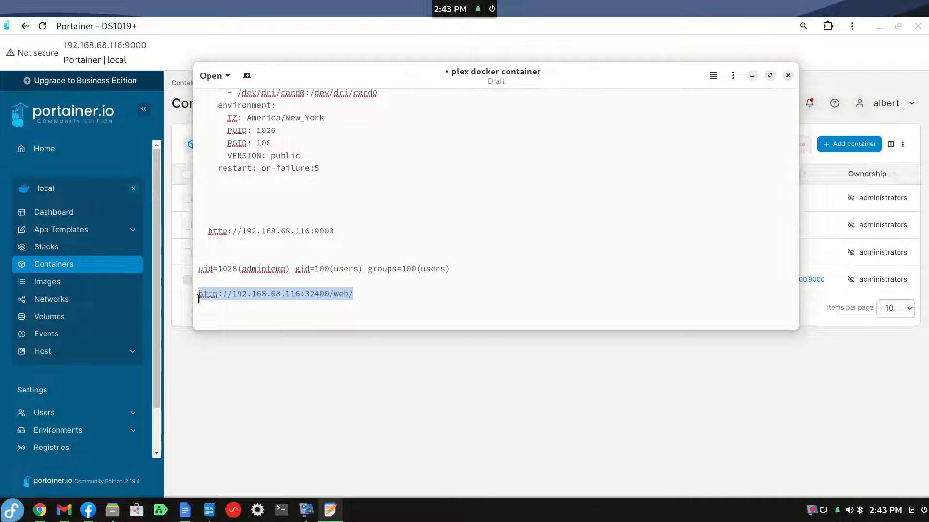
pyautogui.moveTo(411, 72); pyautogui.dragTo(928, 164)
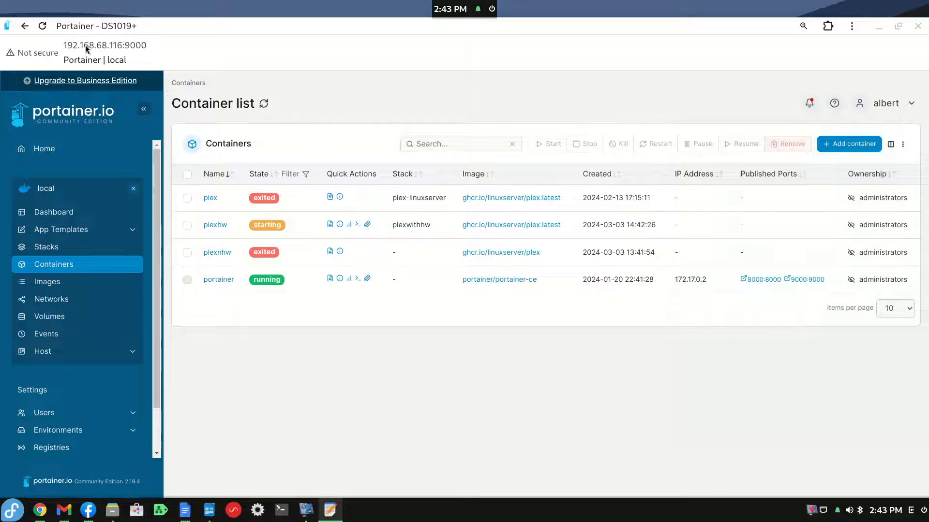
# Reload the container list, open the plexhw container's details, and stop the container.
pyautogui.click(43, 27)
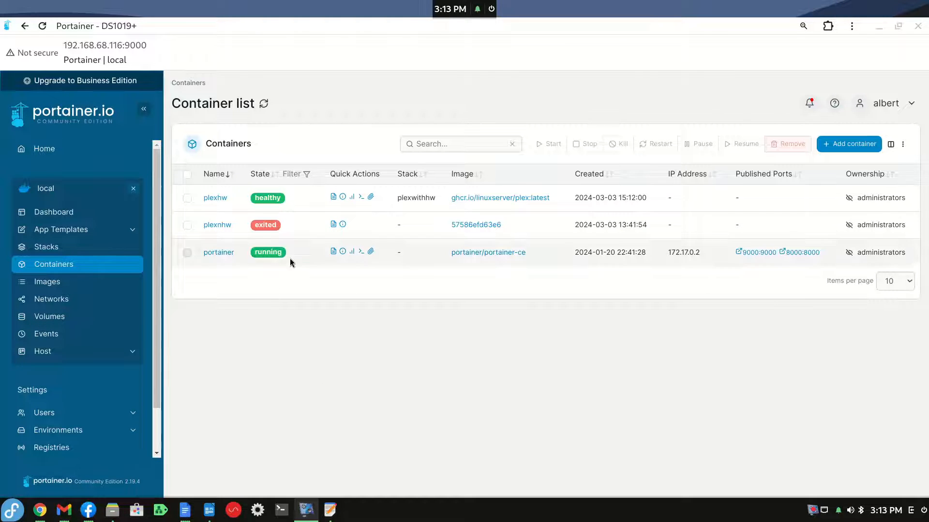
pyautogui.moveTo(264, 201)
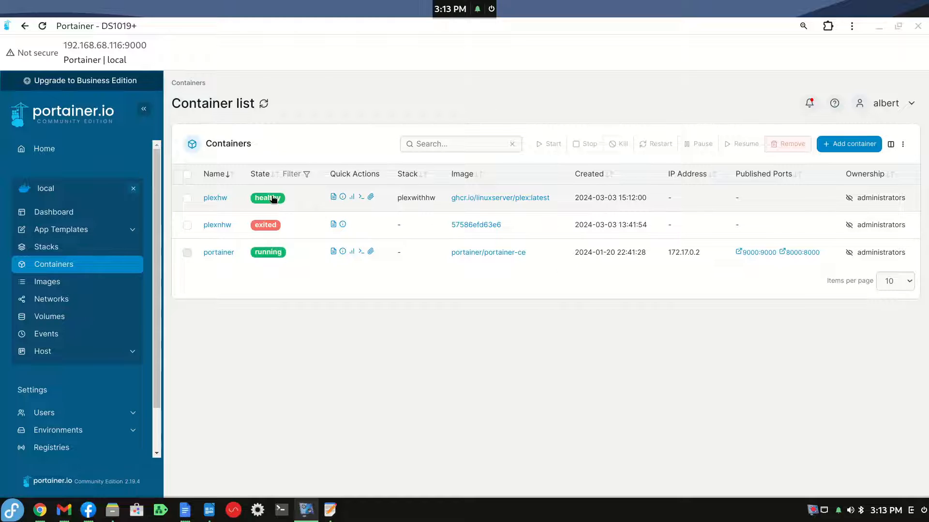
pyautogui.click(216, 198)
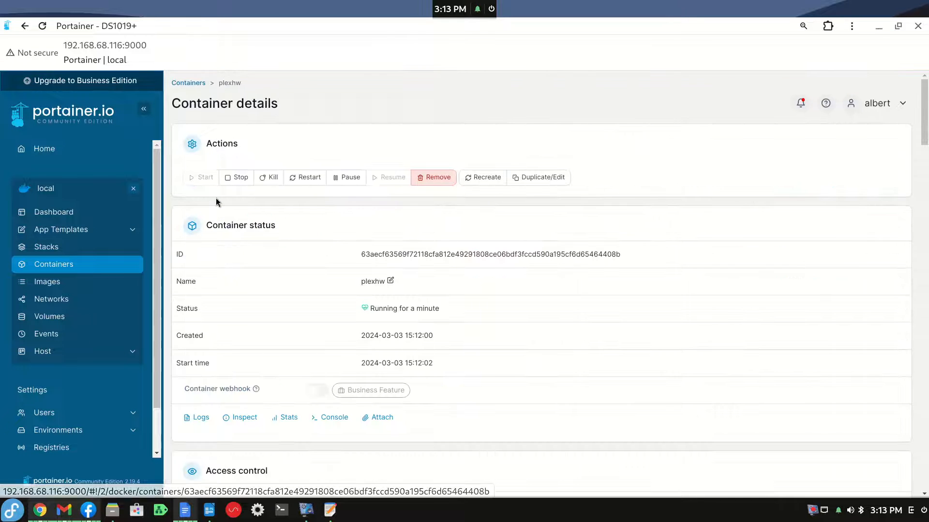
pyautogui.click(240, 177)
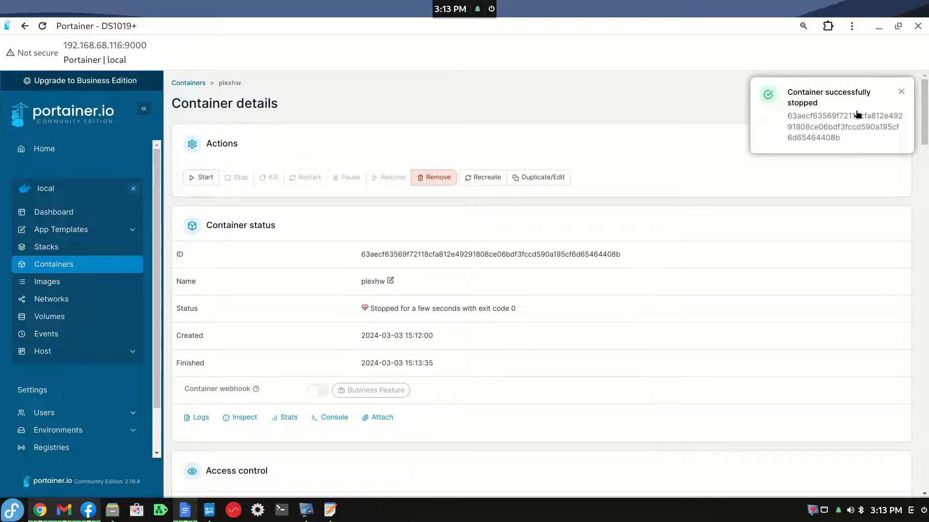
pyautogui.click(901, 92)
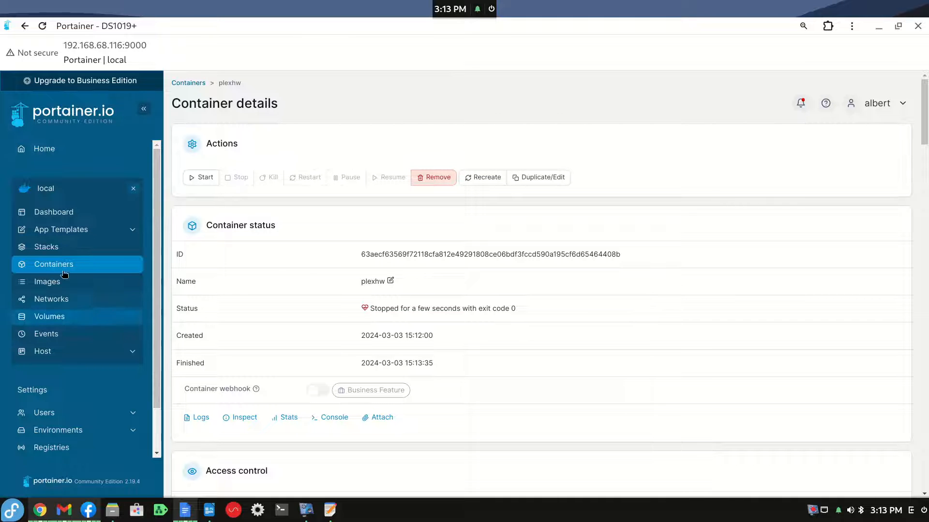
# Open the plexwithhw stack's compose code for editing.
pyautogui.click(47, 247)
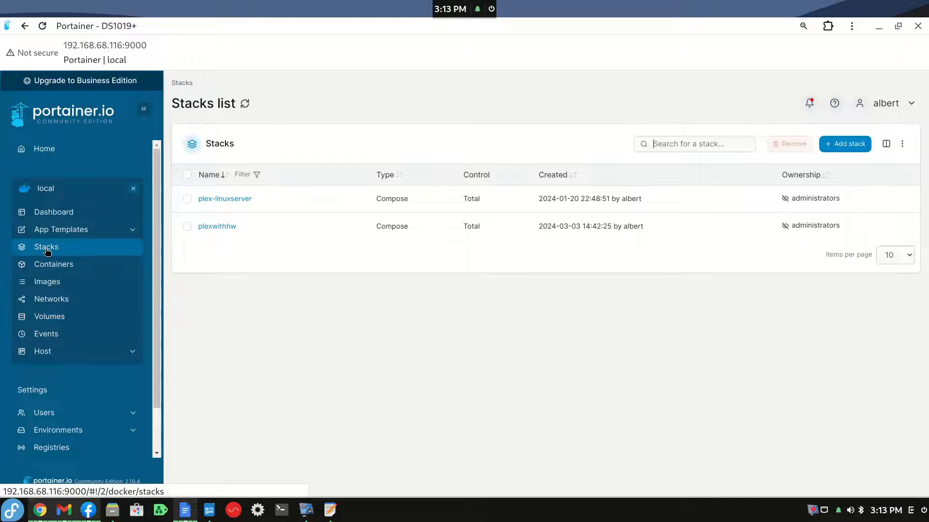
pyautogui.click(217, 227)
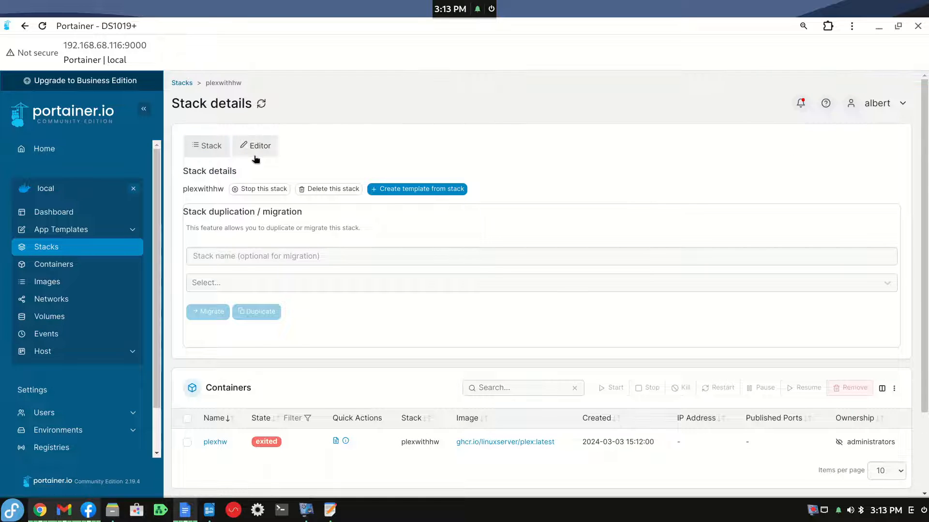
pyautogui.click(260, 147)
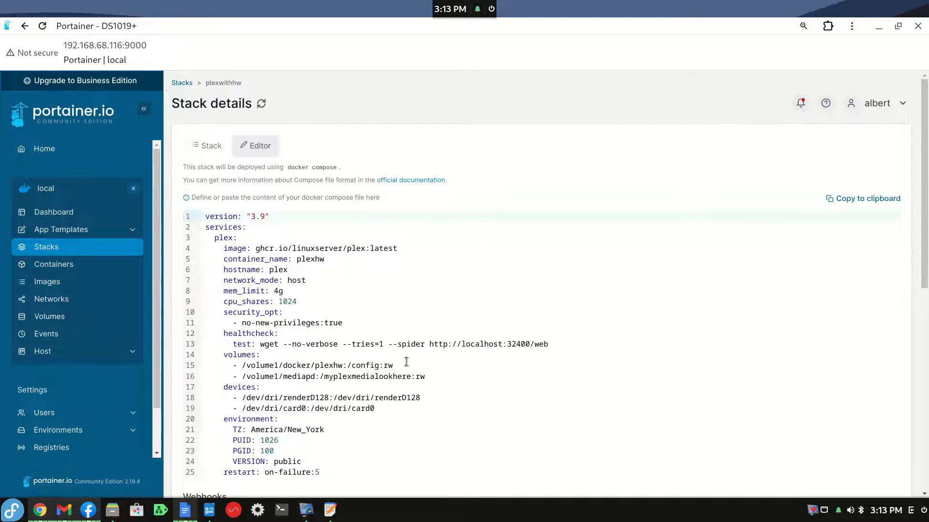
# Try the ro access mode on the /config and /myplexmedialookhere volume mappings and restore rw on both.
pyautogui.click(387, 365)
pyautogui.doubleClick(392, 365)
pyautogui.write('r')
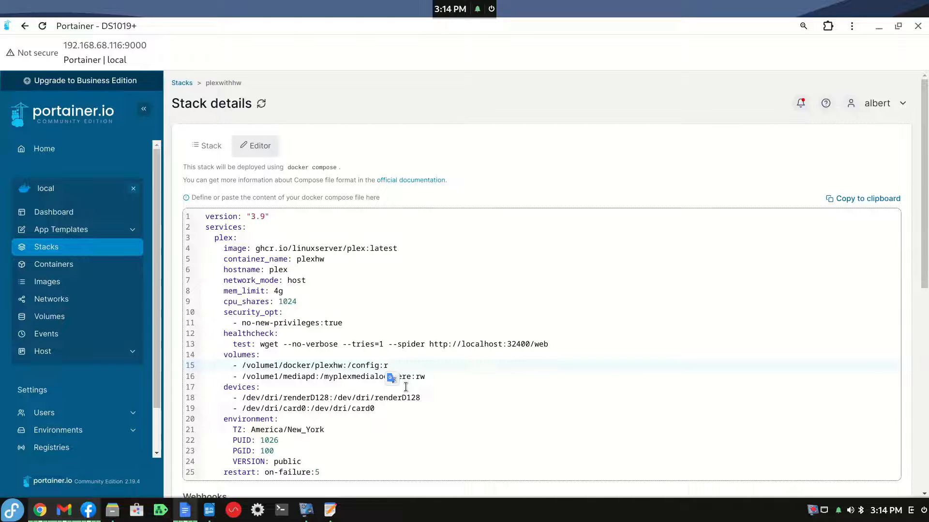
pyautogui.write('ow')
pyautogui.click(425, 383)
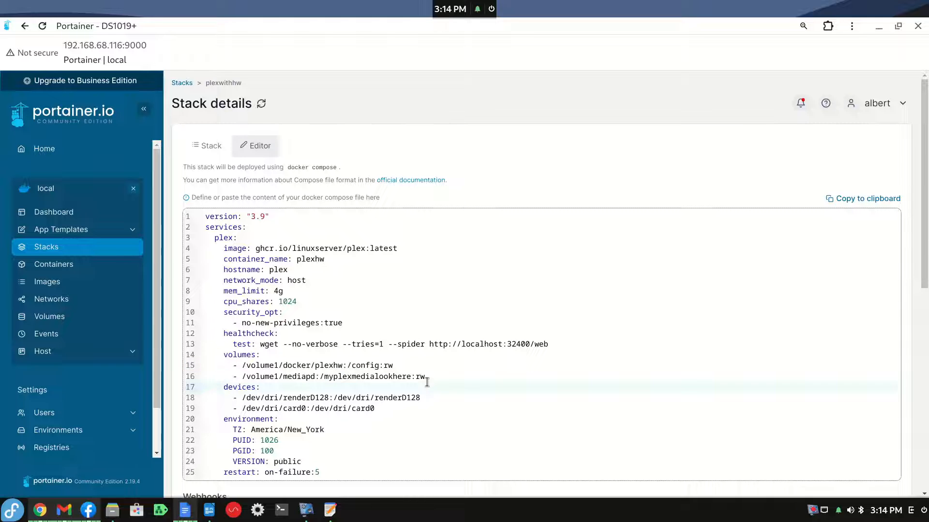
pyautogui.doubleClick(422, 377)
pyautogui.write('ro')
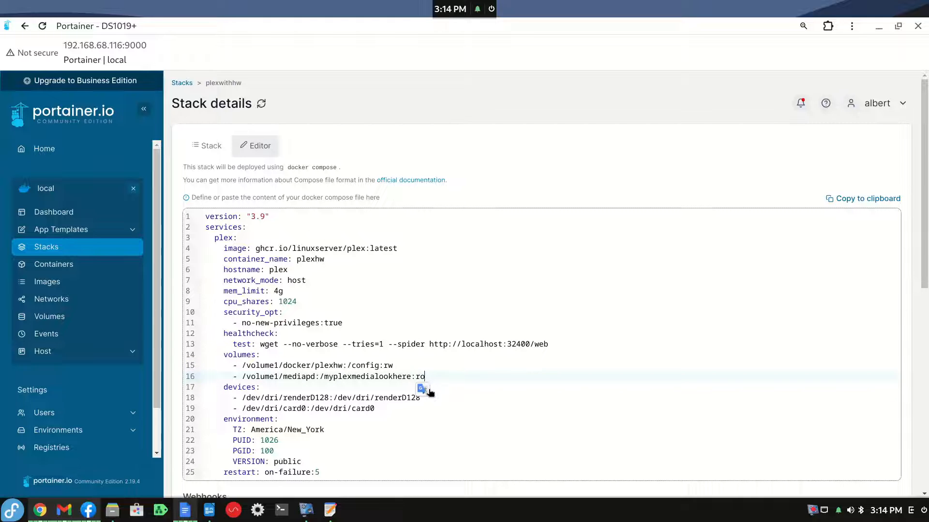
pyautogui.write('w')
# Update the plexwithhw stack without re-pulling the image.
pyautogui.scroll(-3, 388, 377)
pyautogui.scroll(-4, 388, 378)
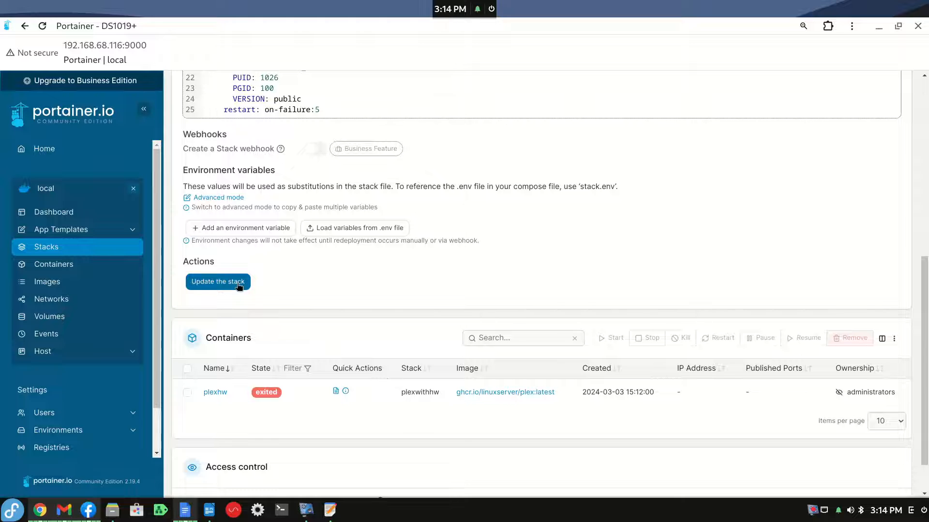
pyautogui.scroll(3, 256, 307)
pyautogui.scroll(-2, 230, 384)
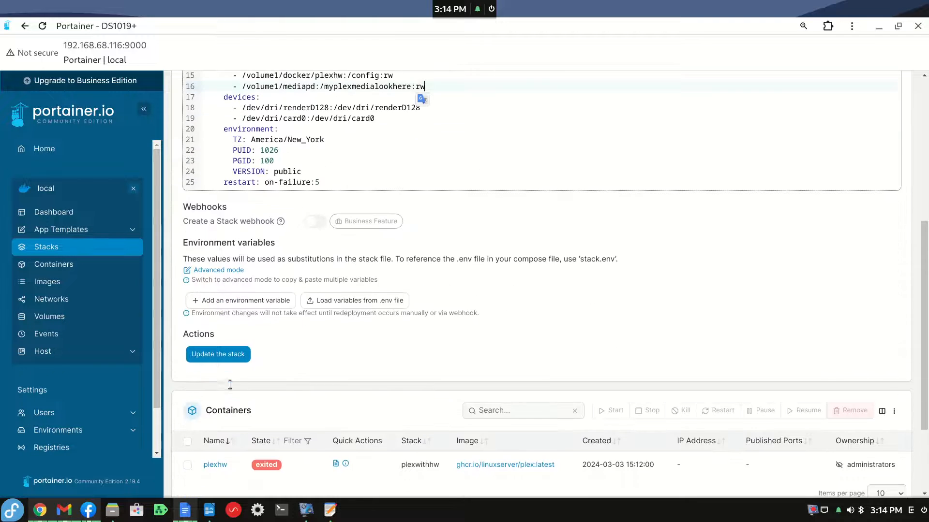
pyautogui.click(224, 358)
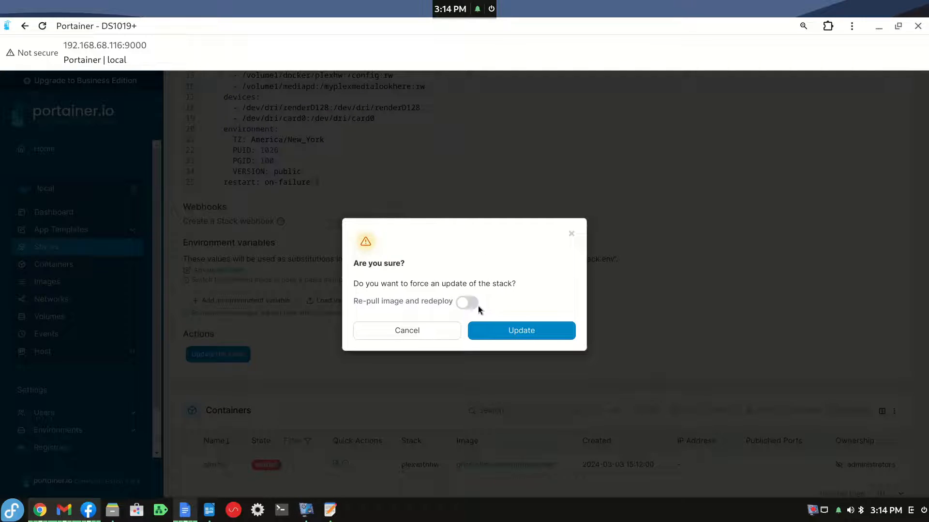
pyautogui.click(511, 331)
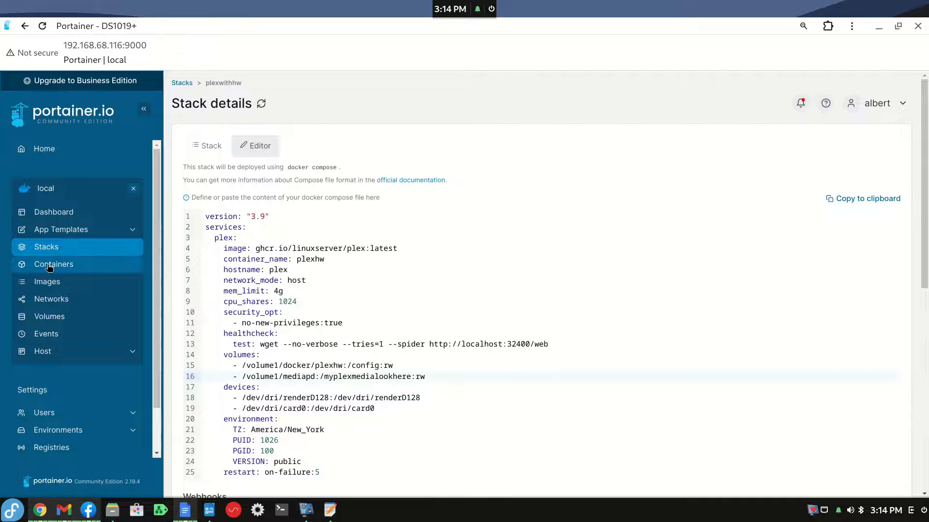
# Stay on the stack page to check its plexhw container, and open the full container list.
pyautogui.click(47, 265)
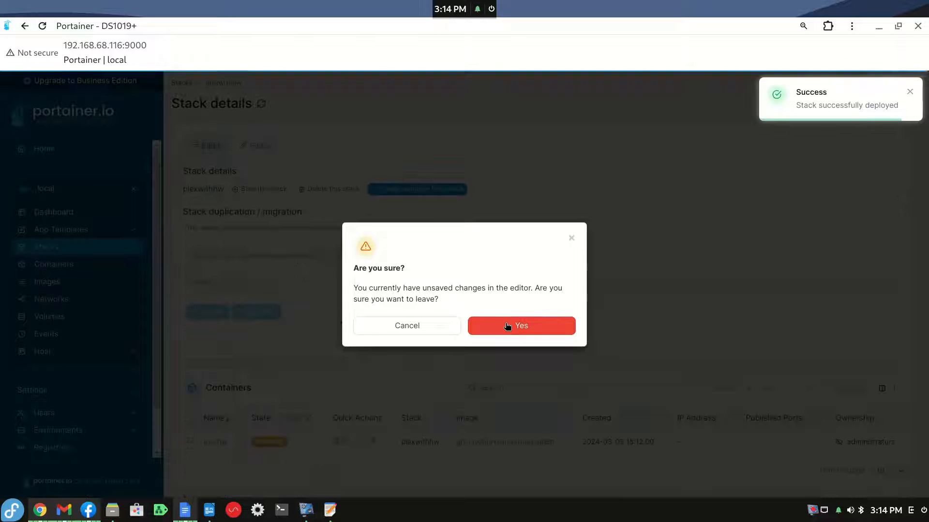
pyautogui.click(406, 327)
pyautogui.scroll(-2, 402, 327)
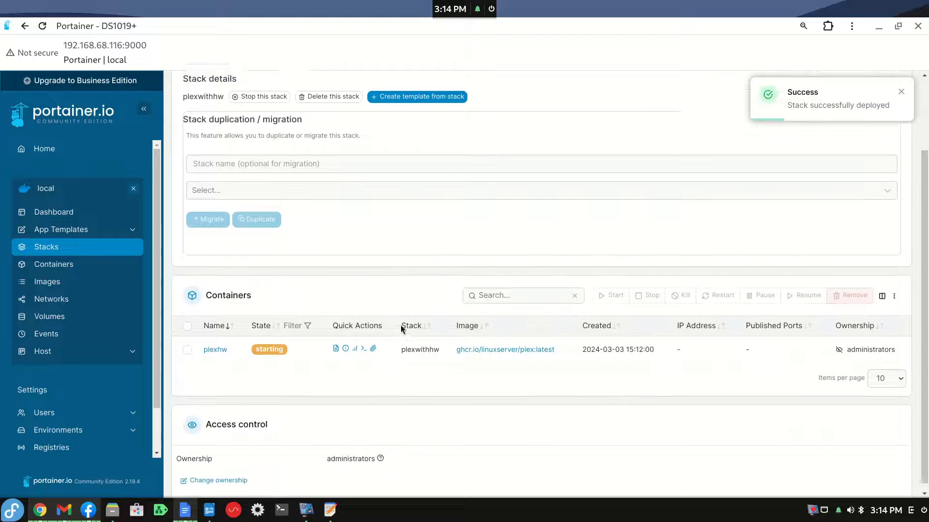
pyautogui.click(53, 265)
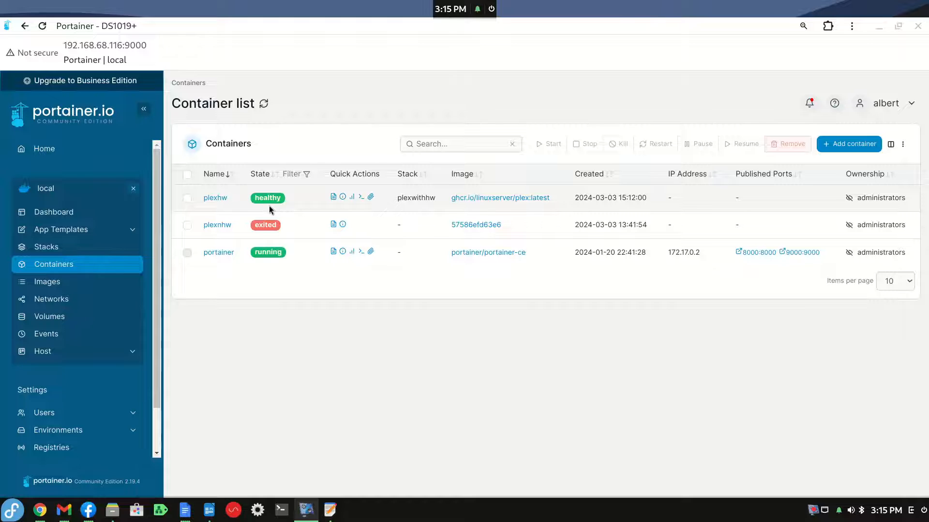
# Switch to the Marius Hosting guide, find the Plex web address format in STEP 11, and compare it with Portainer's address.
pyautogui.doubleClick(338, 29)
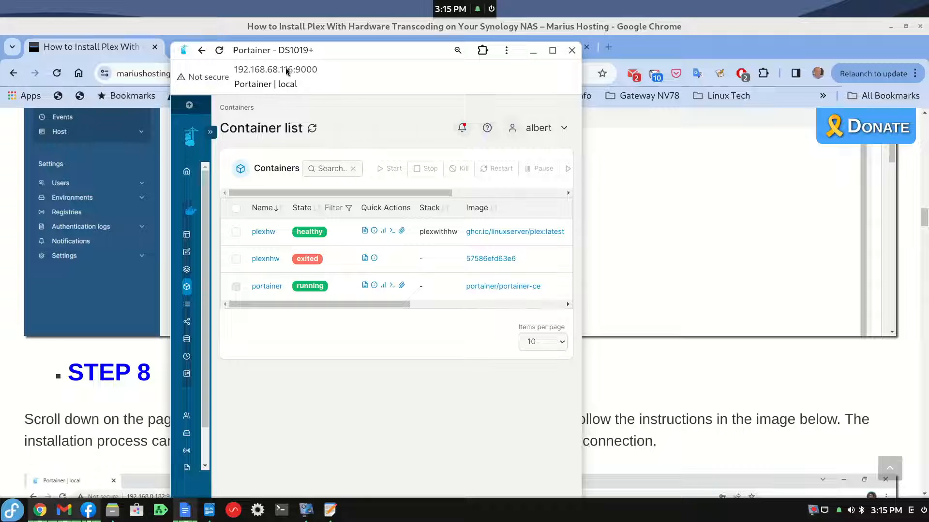
pyautogui.click(252, 29)
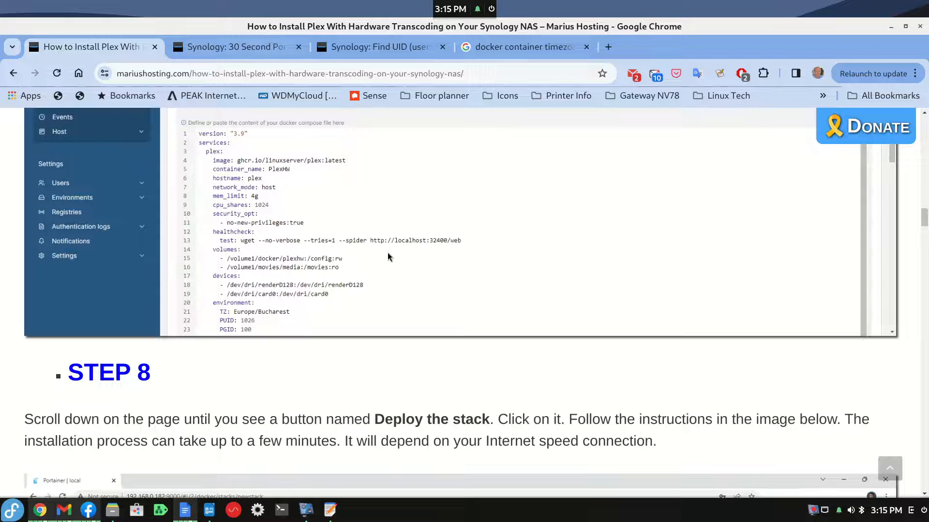
pyautogui.scroll(-10, 392, 261)
pyautogui.scroll(-15, 395, 272)
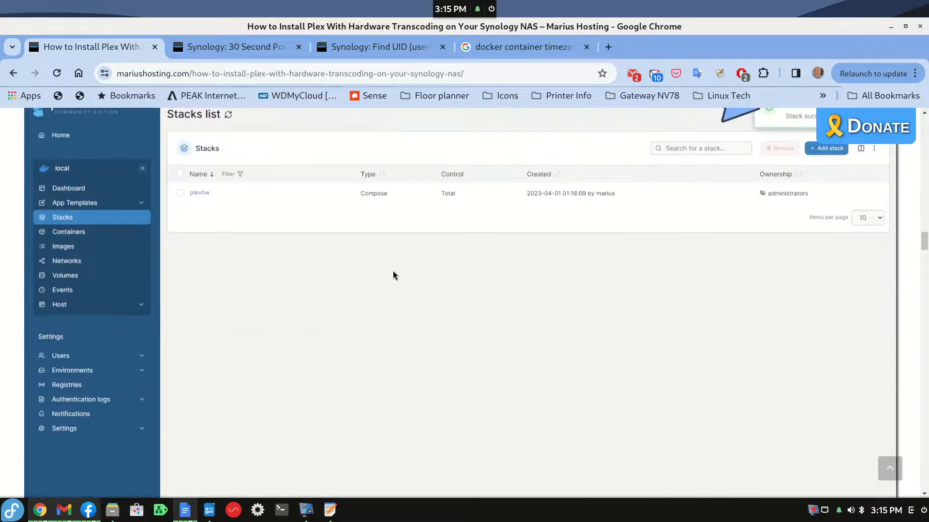
pyautogui.scroll(4, 399, 286)
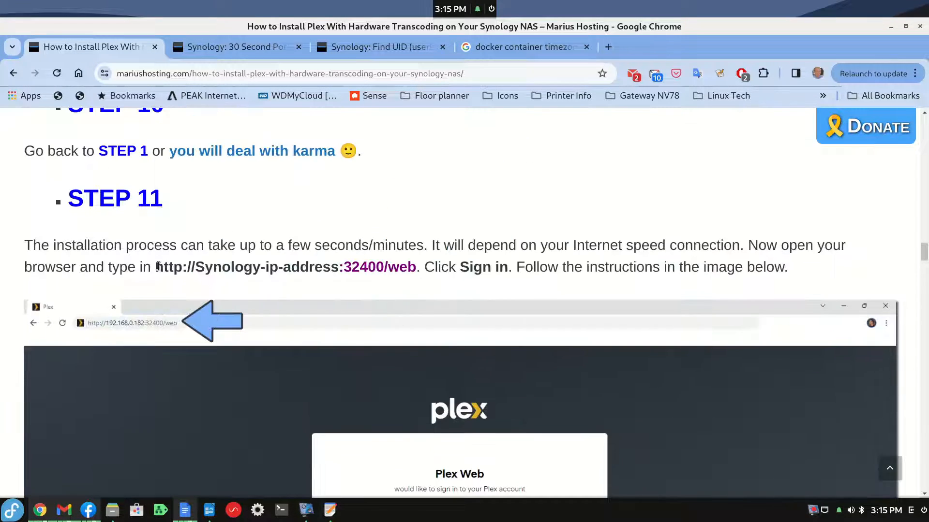
pyautogui.moveTo(155, 267); pyautogui.dragTo(409, 269)
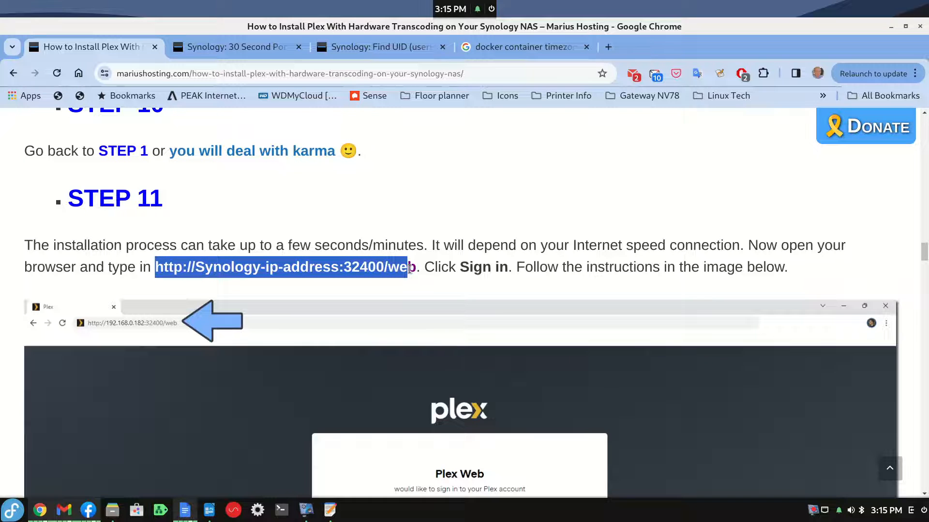
pyautogui.doubleClick(219, 22)
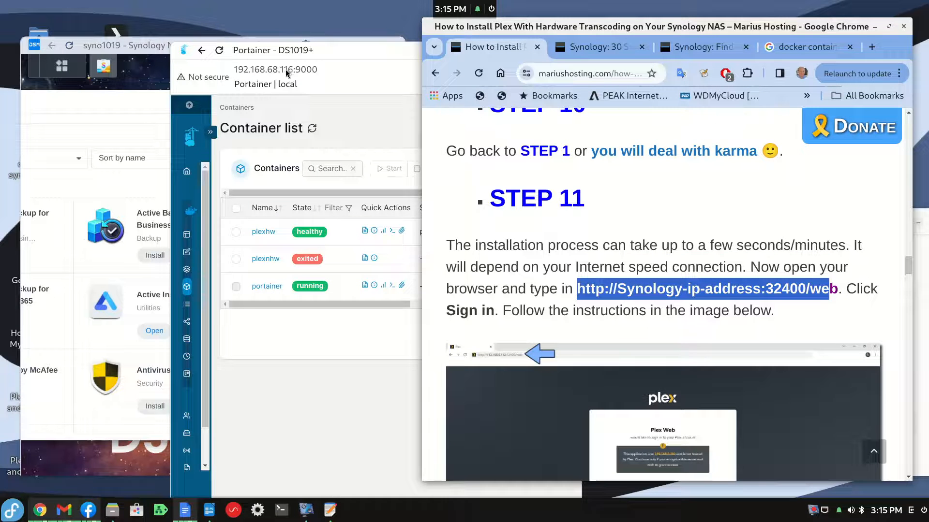
pyautogui.click(312, 57)
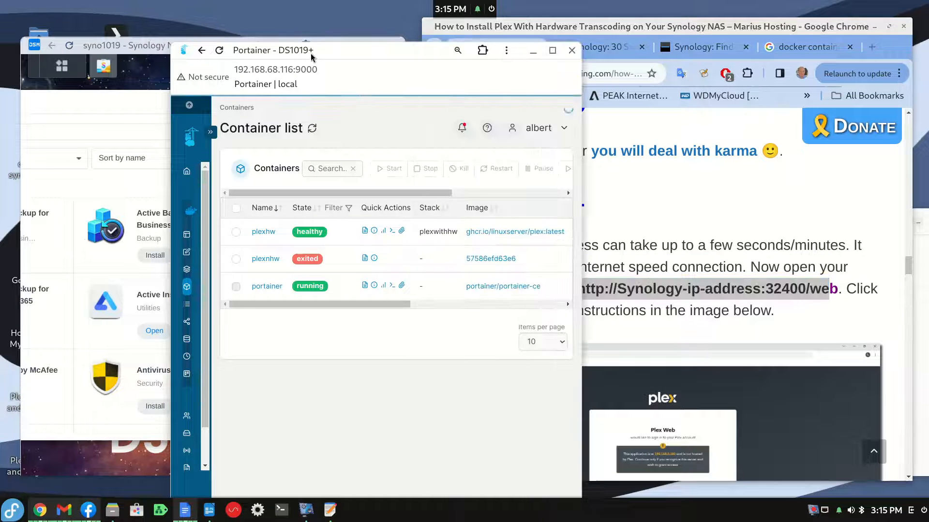
pyautogui.doubleClick(762, 25)
pyautogui.scroll(6, 315, 479)
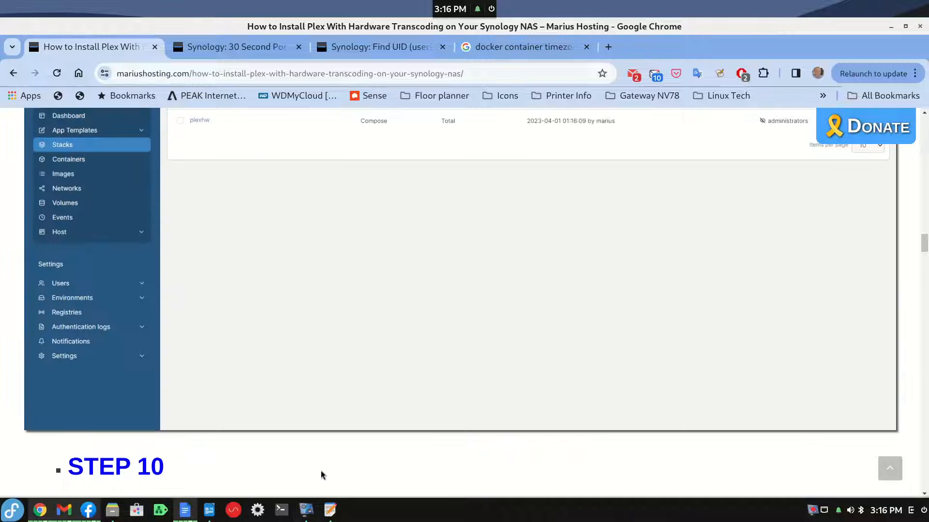
pyautogui.click(333, 515)
pyautogui.scroll(-5, 523, 368)
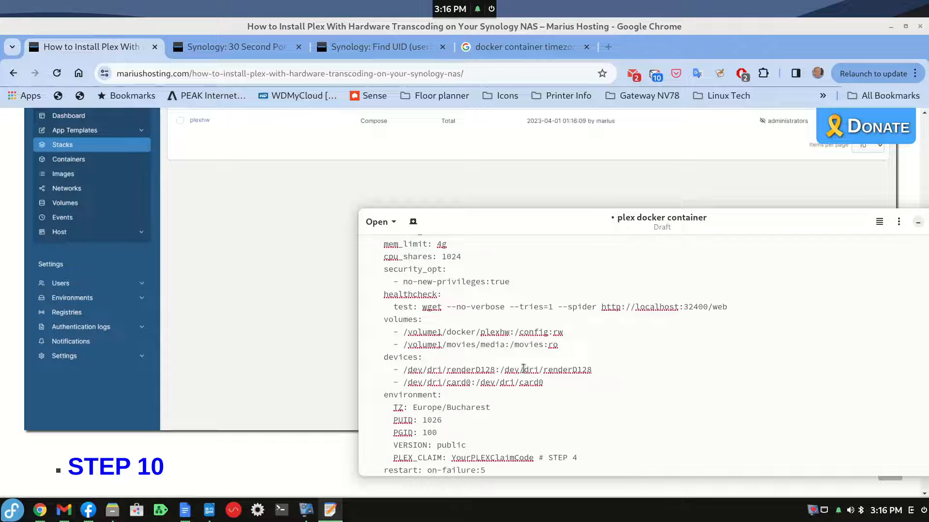
pyautogui.scroll(-10, 523, 368)
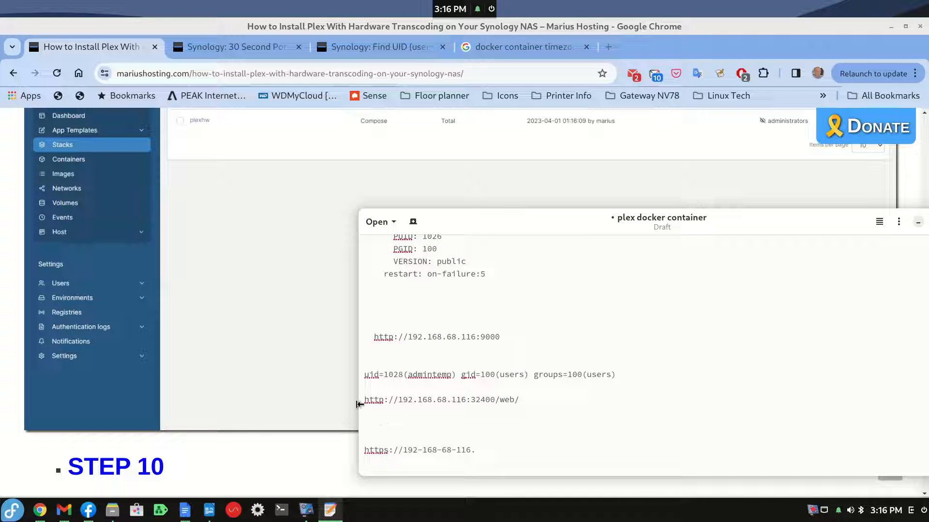
pyautogui.moveTo(360, 401); pyautogui.dragTo(517, 398)
pyautogui.hotkey('ctrl', 'c')
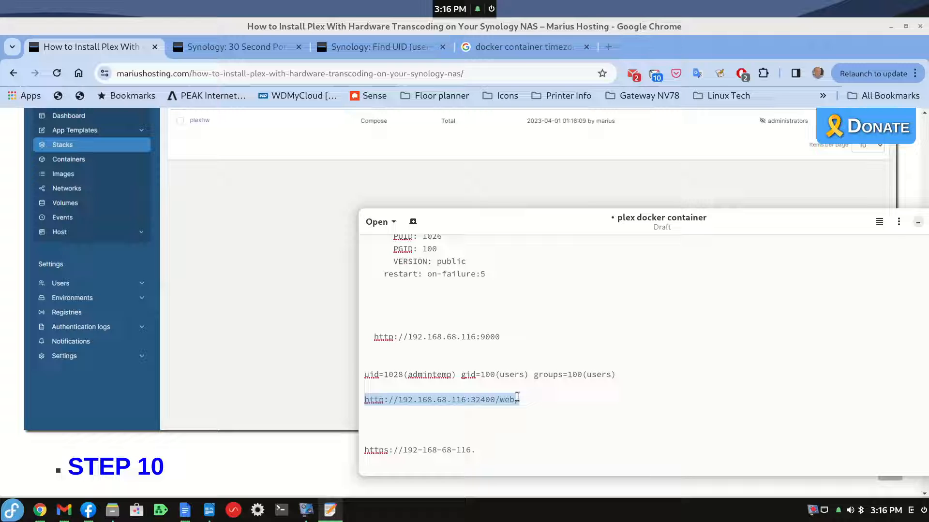
pyautogui.moveTo(533, 222); pyautogui.dragTo(928, 237)
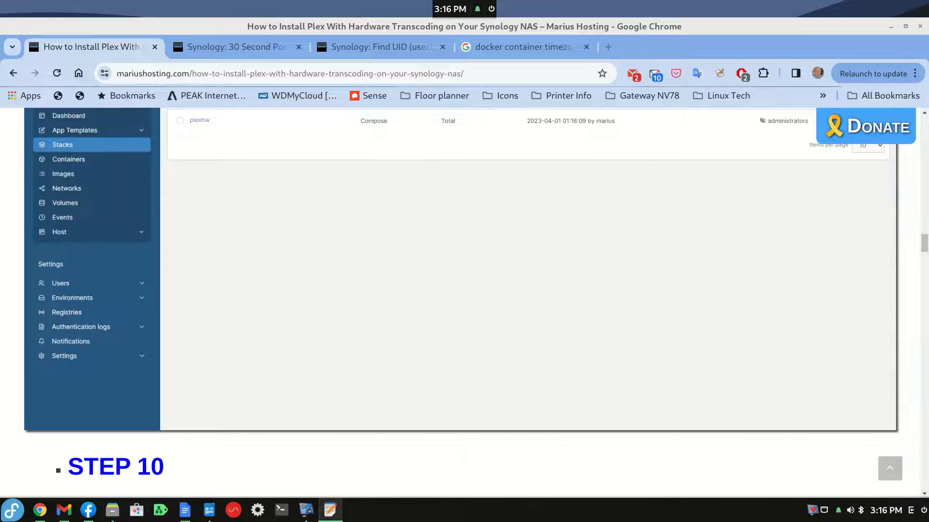
pyautogui.click(609, 46)
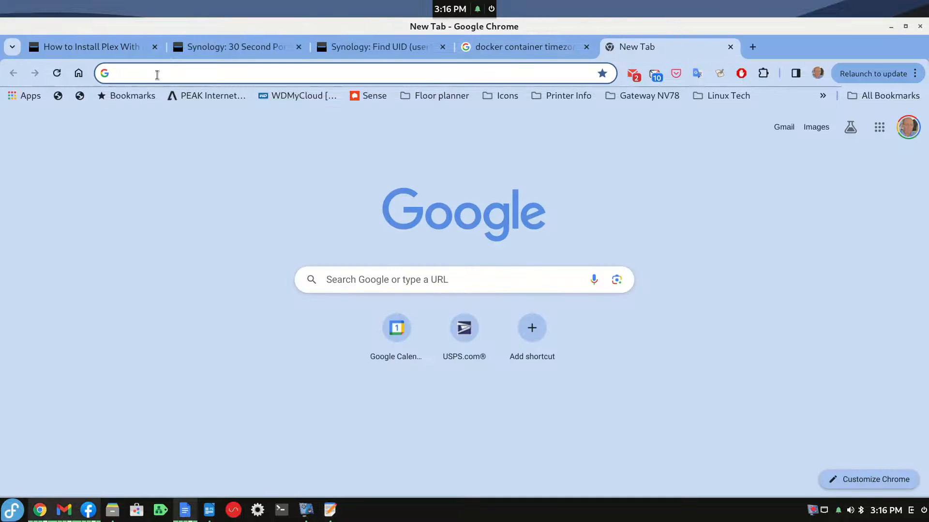
pyautogui.click(157, 74)
pyautogui.hotkey('ctrl', 'v')
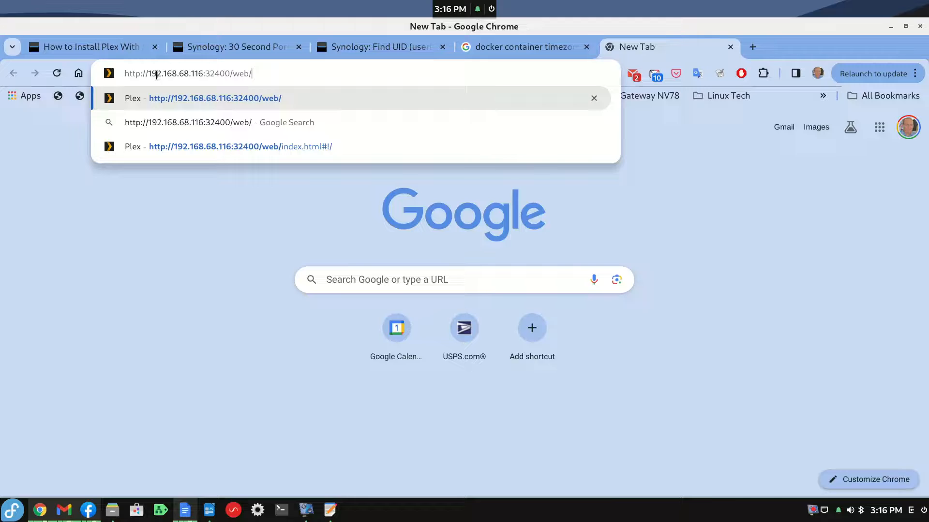
pyautogui.press('Return')
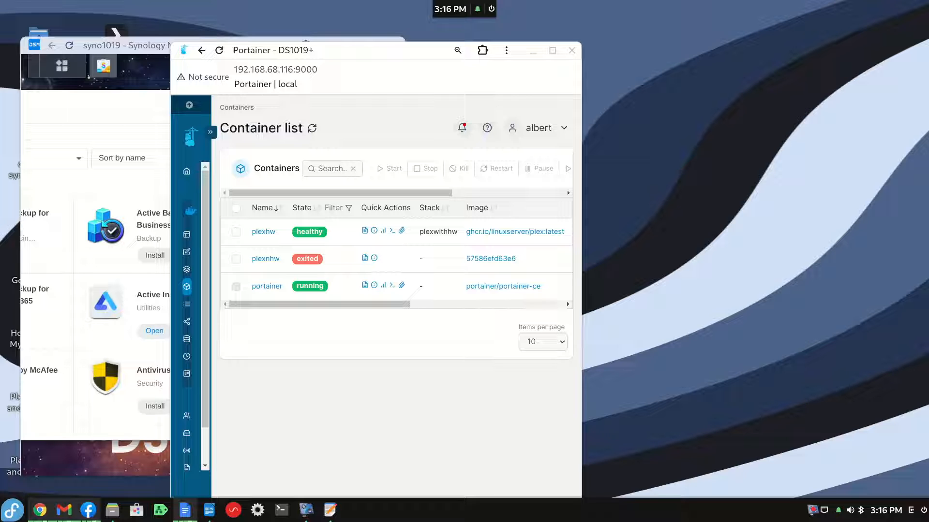
pyautogui.moveTo(928, 48); pyautogui.dragTo(579, 18)
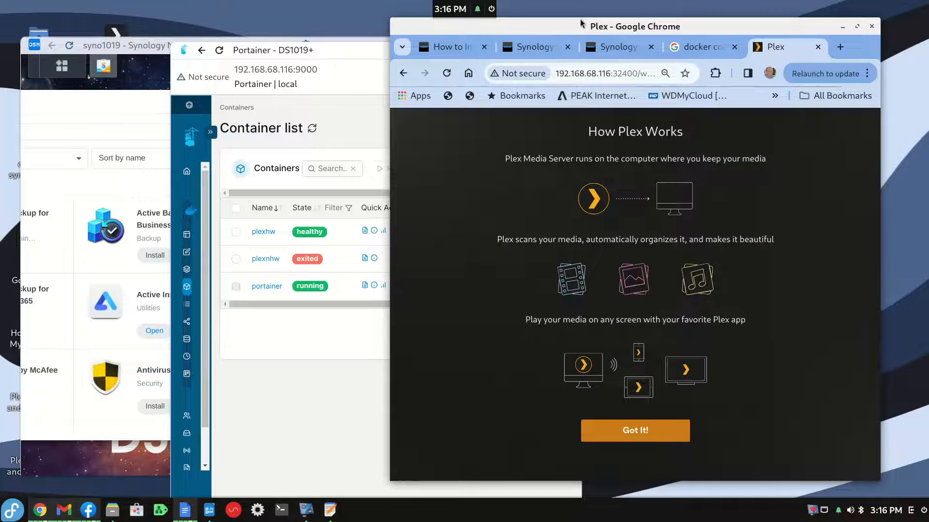
pyautogui.doubleClick(580, 25)
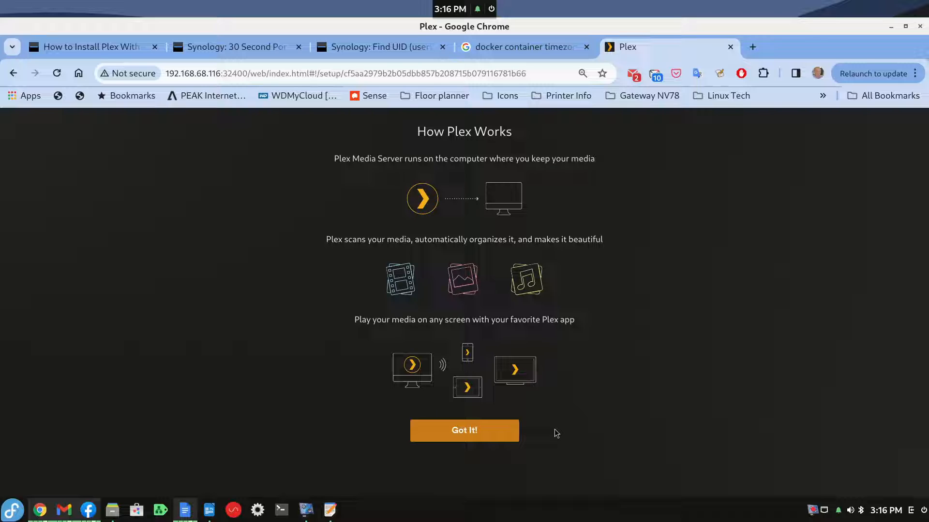
pyautogui.click(468, 435)
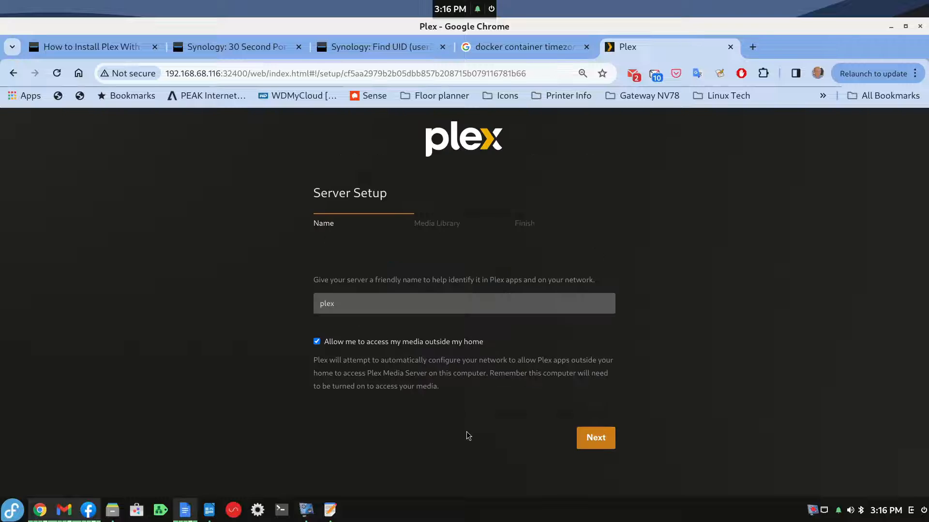
# Replace the Plex server's friendly name with DS1019+ HW.
pyautogui.click(376, 310)
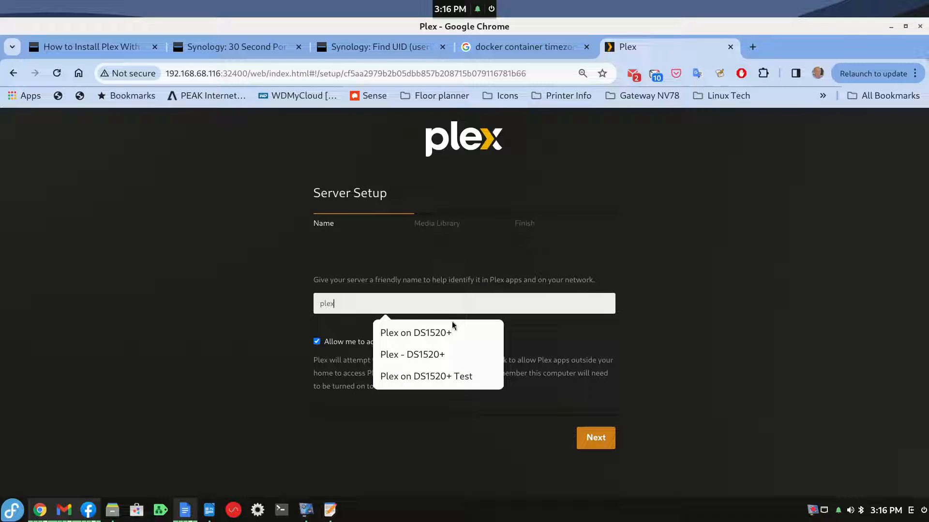
pyautogui.hotkey('shift', 'Left')
pyautogui.hotkey('shift', 'Left')
pyautogui.hotkey('shift', 'Left')
pyautogui.hotkey('shift', 'Left')
pyautogui.write('D')
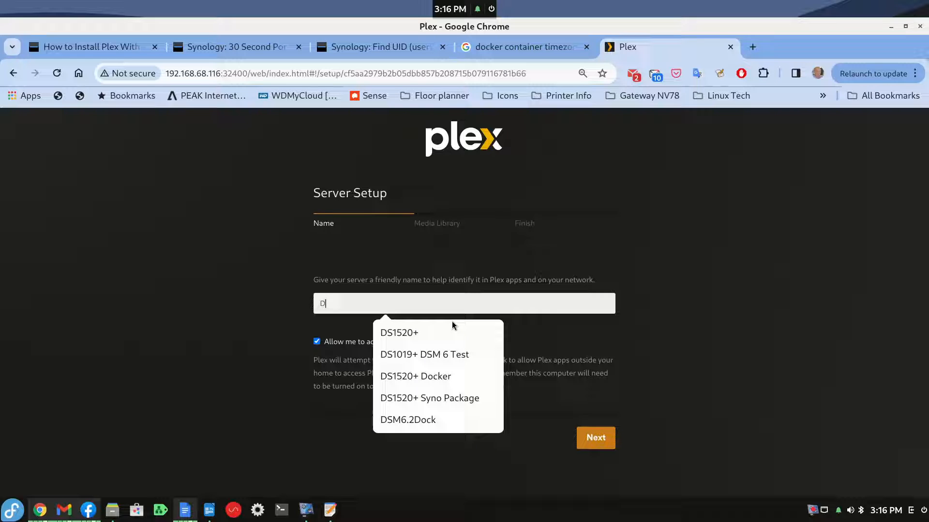
pyautogui.write('S1')
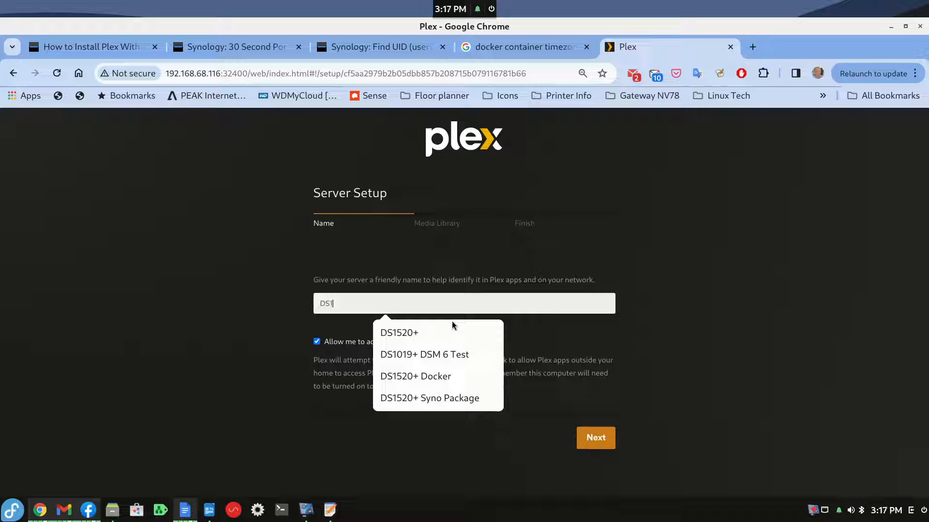
pyautogui.write('019')
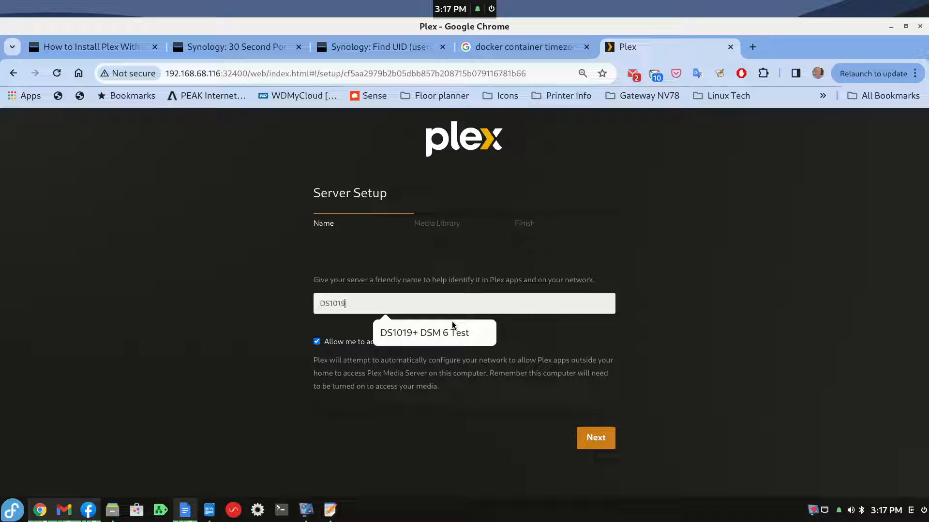
pyautogui.write('+ HW')
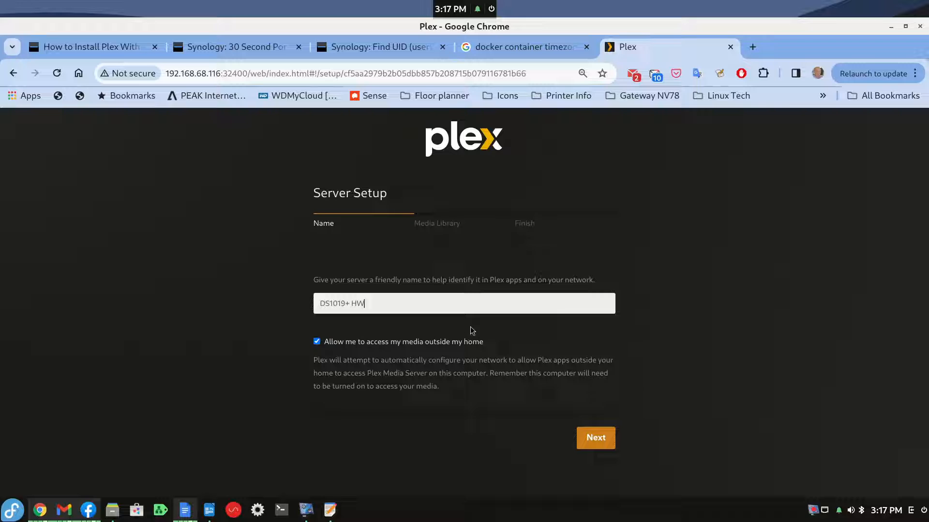
# Proceed to the media library stage of the server setup and start adding a library of type Movies.
pyautogui.click(597, 439)
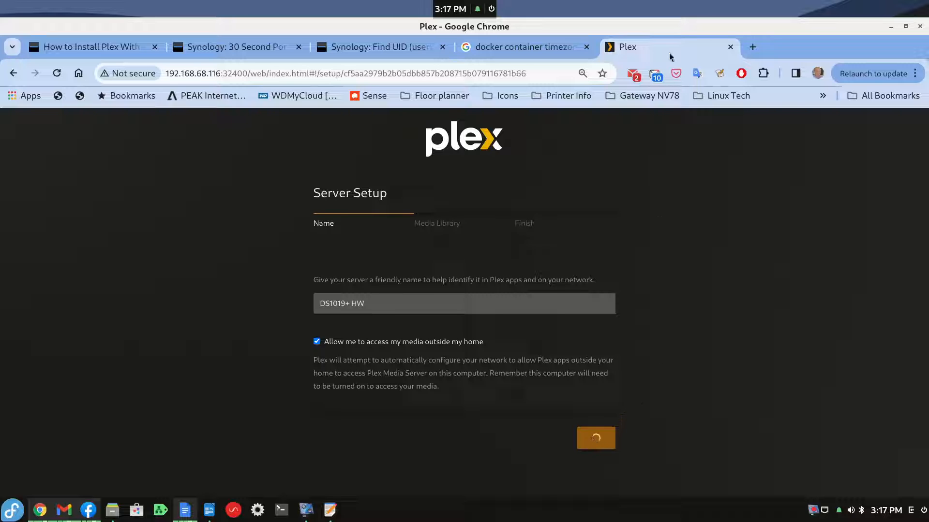
pyautogui.doubleClick(676, 24)
pyautogui.doubleClick(676, 24)
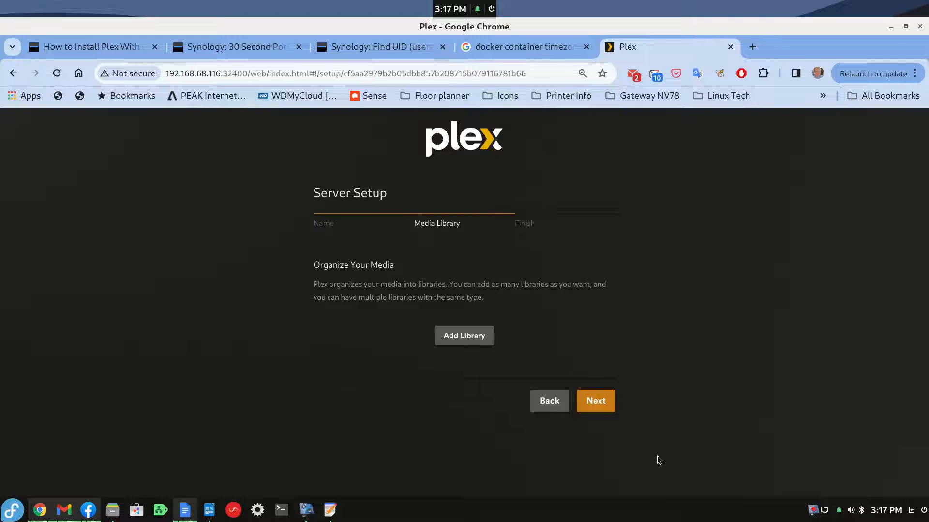
pyautogui.click(466, 339)
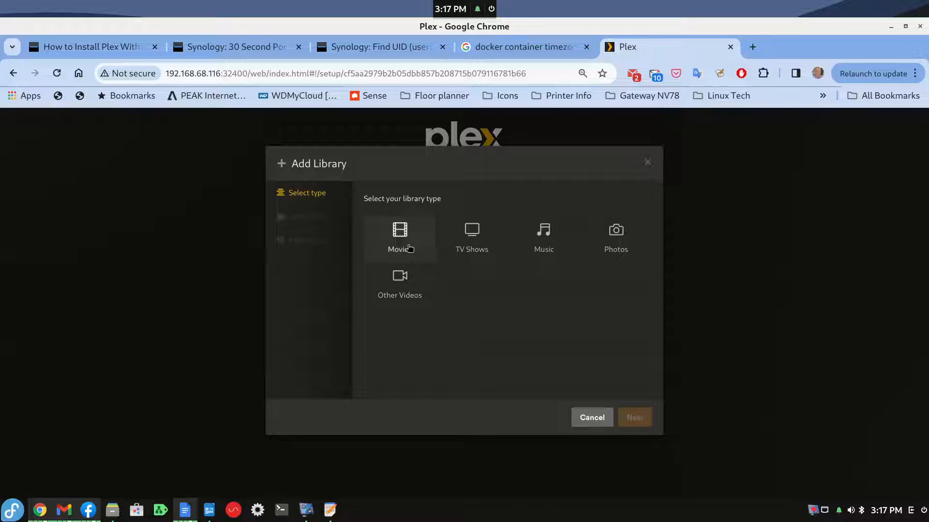
pyautogui.click(409, 248)
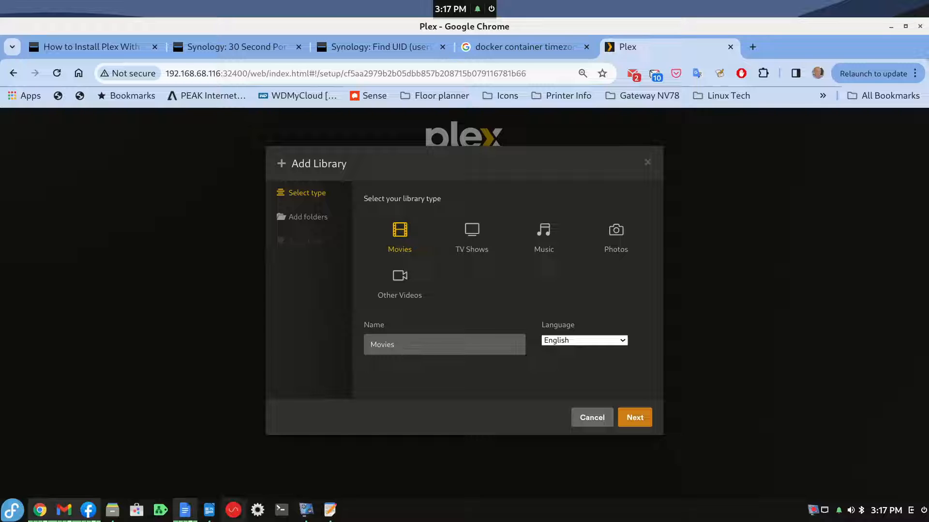
# Look through the NAS's mediapd share in the file manager down to the movie-libraries/movie-main folder.
pyautogui.click(110, 512)
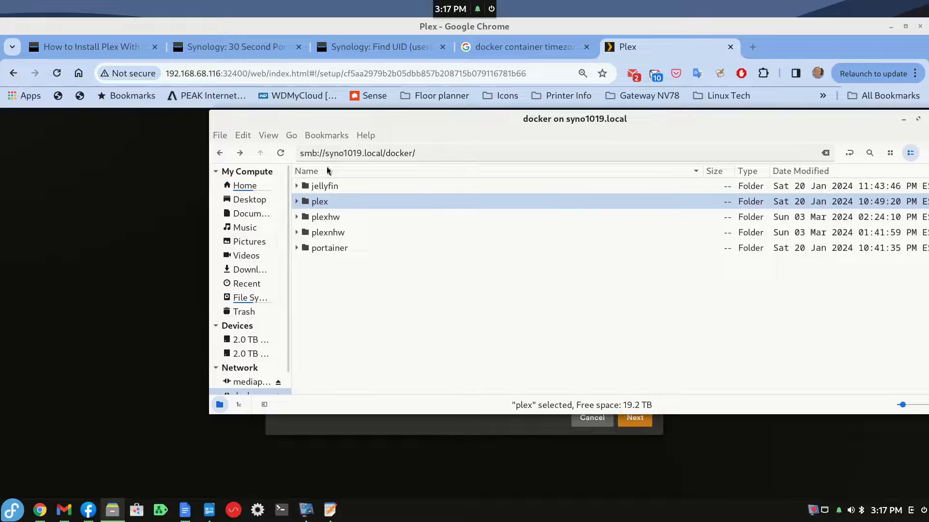
pyautogui.click(220, 153)
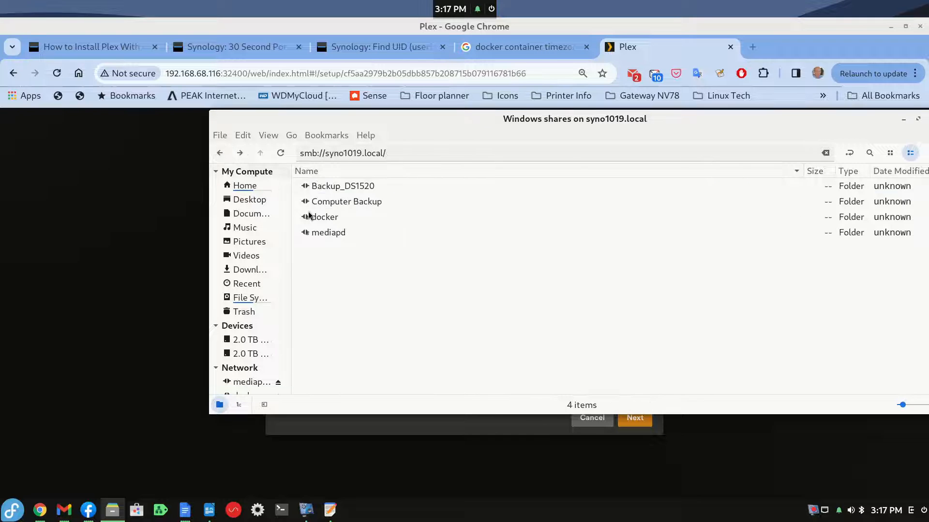
pyautogui.doubleClick(327, 232)
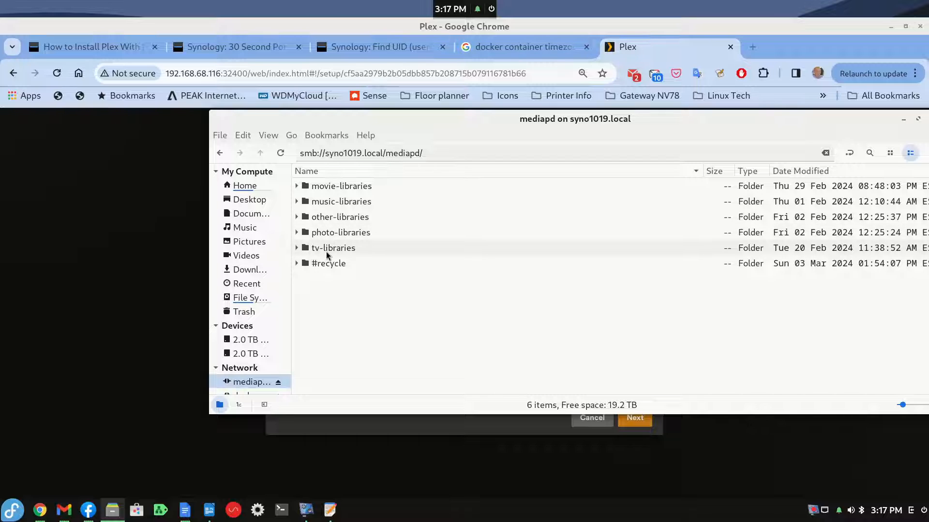
pyautogui.click(326, 187)
pyautogui.doubleClick(326, 187)
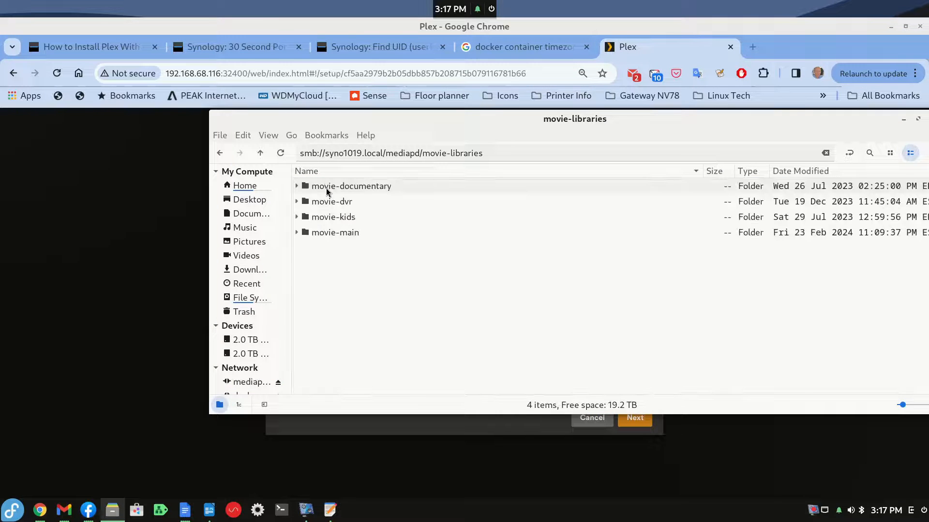
pyautogui.doubleClick(328, 232)
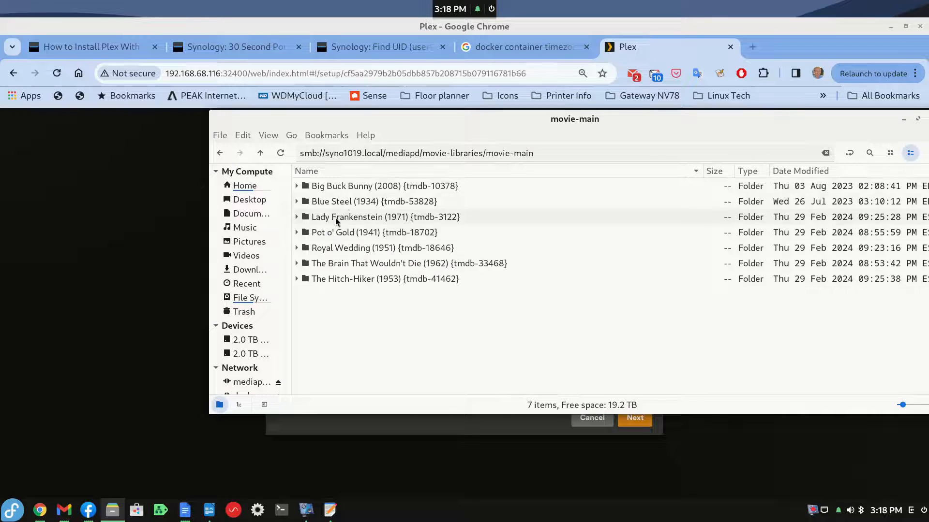
pyautogui.moveTo(478, 120); pyautogui.dragTo(928, 130)
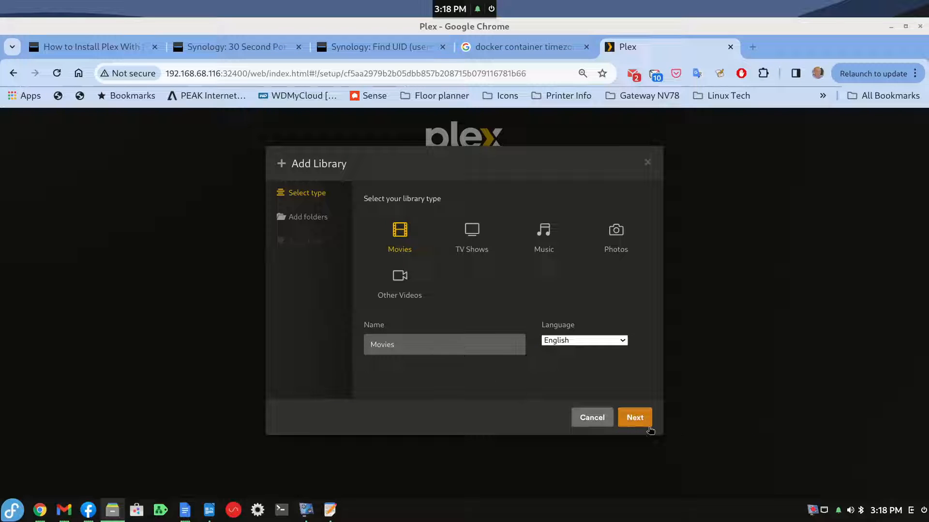
# Add the folder /myplexmedialookhere/movie-libraries/movie-main to the new Movies library.
pyautogui.click(634, 417)
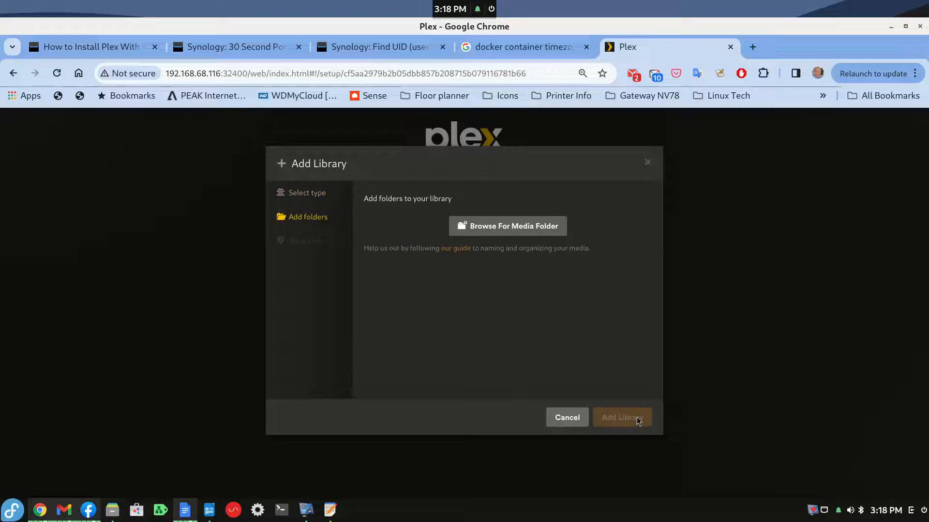
pyautogui.click(529, 232)
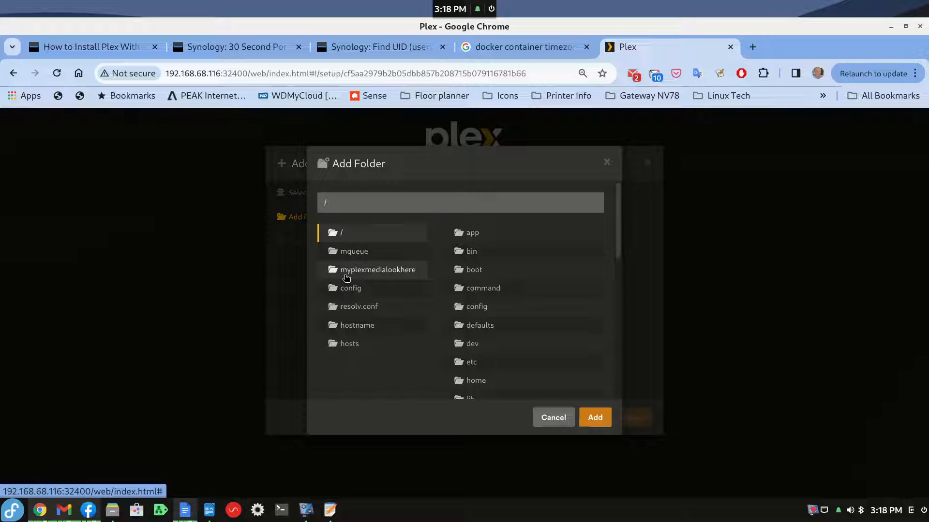
pyautogui.click(396, 275)
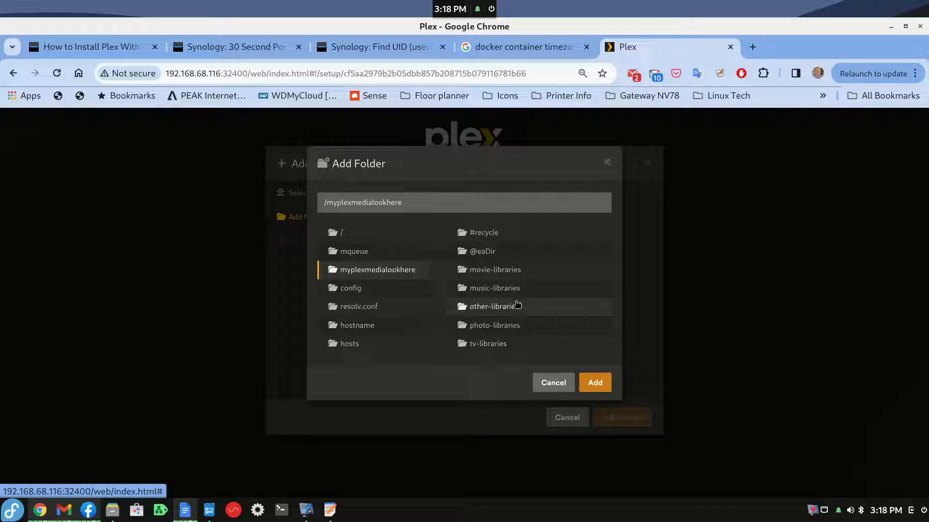
pyautogui.click(507, 277)
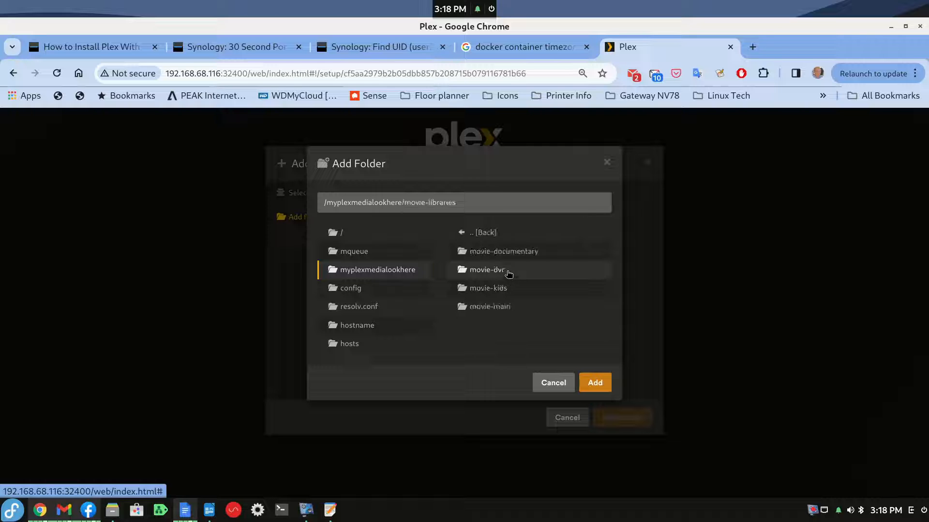
pyautogui.click(493, 310)
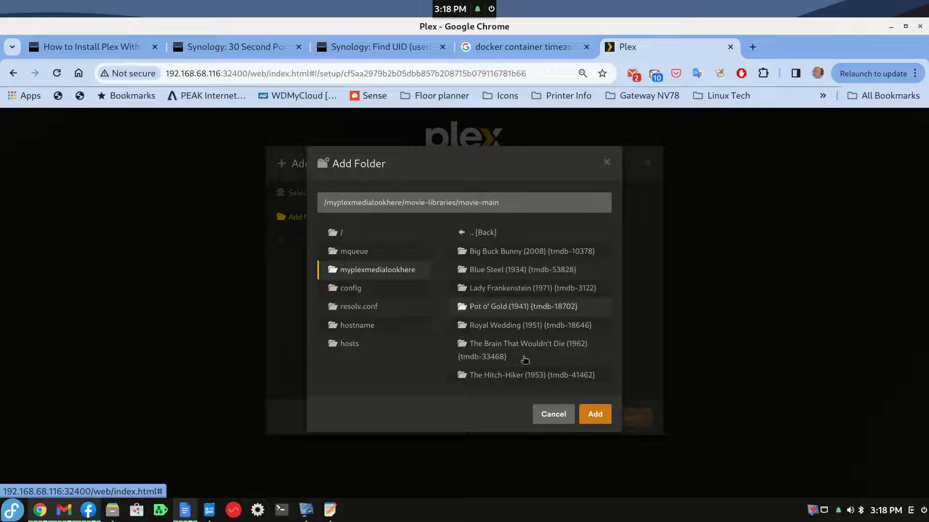
pyautogui.click(595, 415)
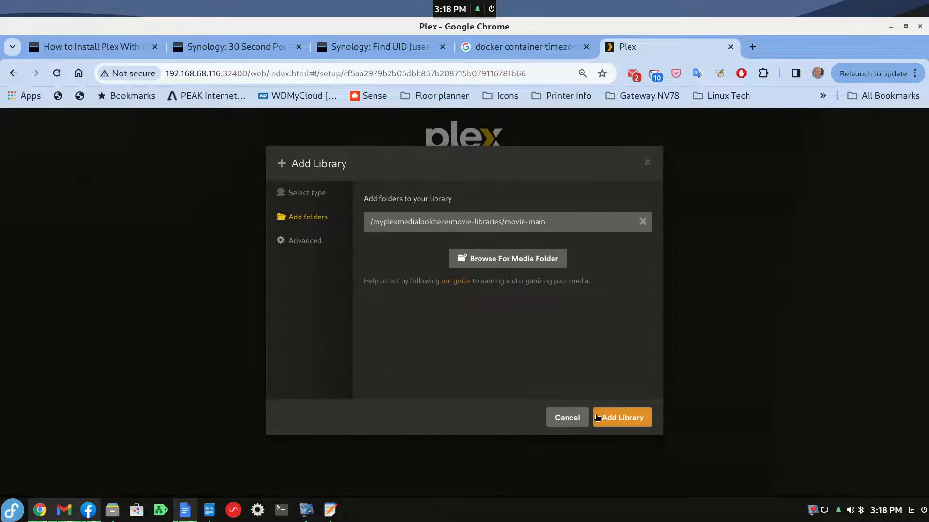
# Set the minimum automatic collection size to 2 in the Movies library's advanced settings.
pyautogui.click(315, 244)
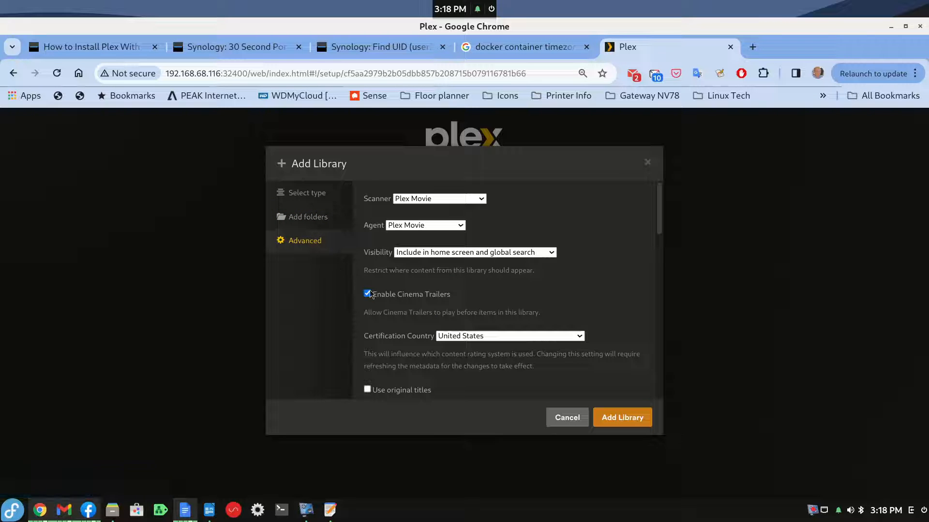
pyautogui.scroll(-10, 378, 302)
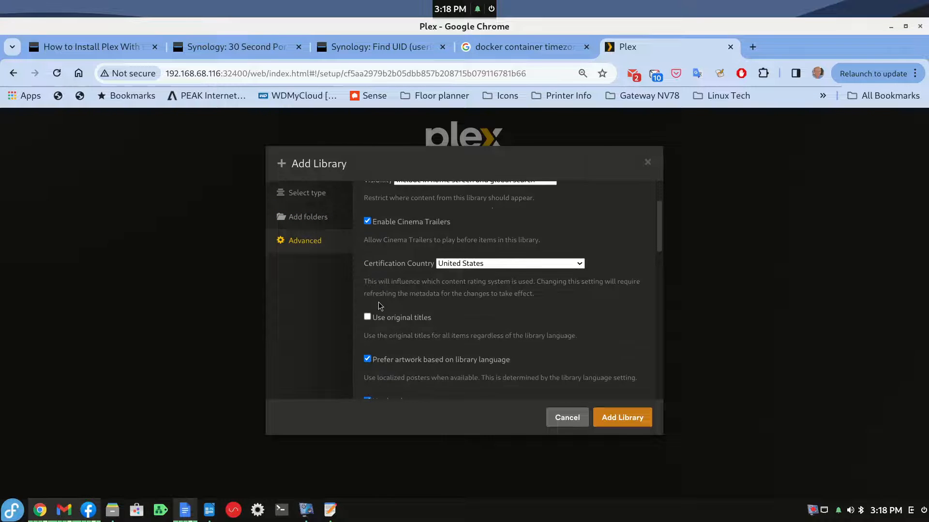
pyautogui.scroll(-3, 379, 306)
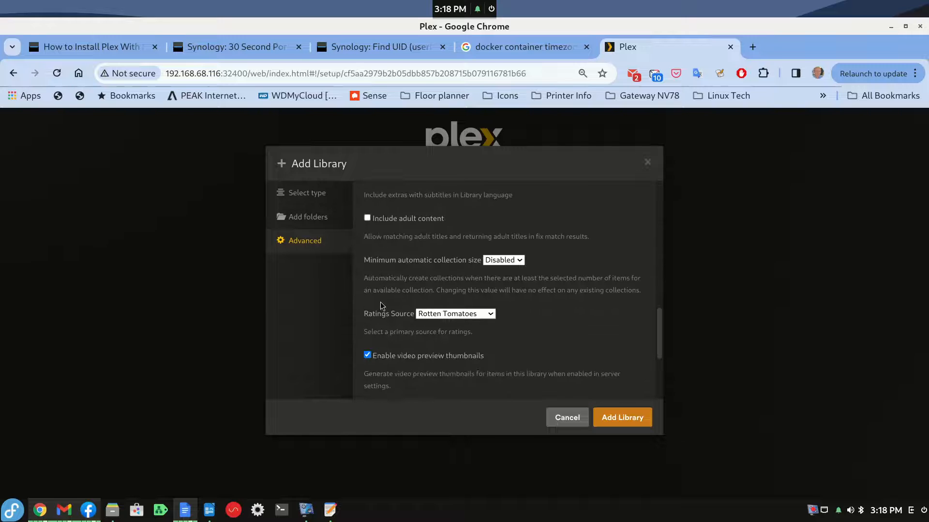
pyautogui.click(519, 262)
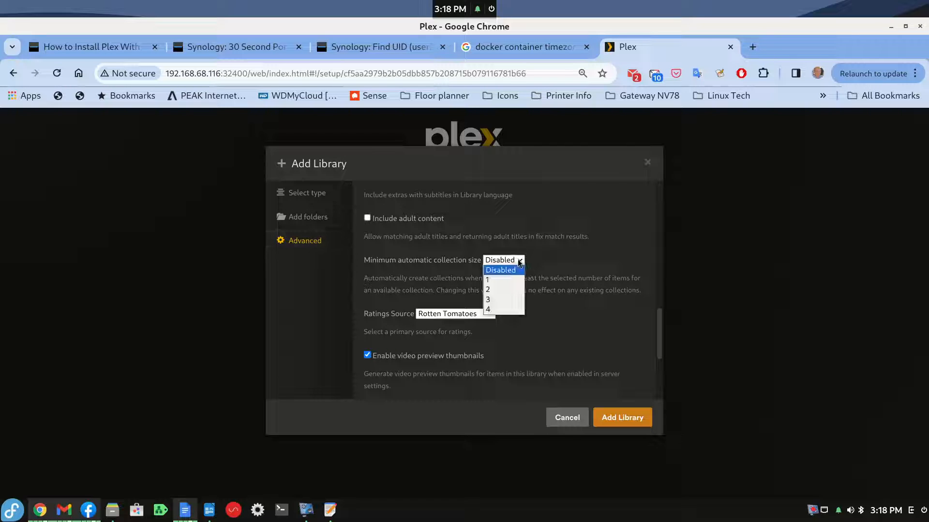
pyautogui.click(489, 290)
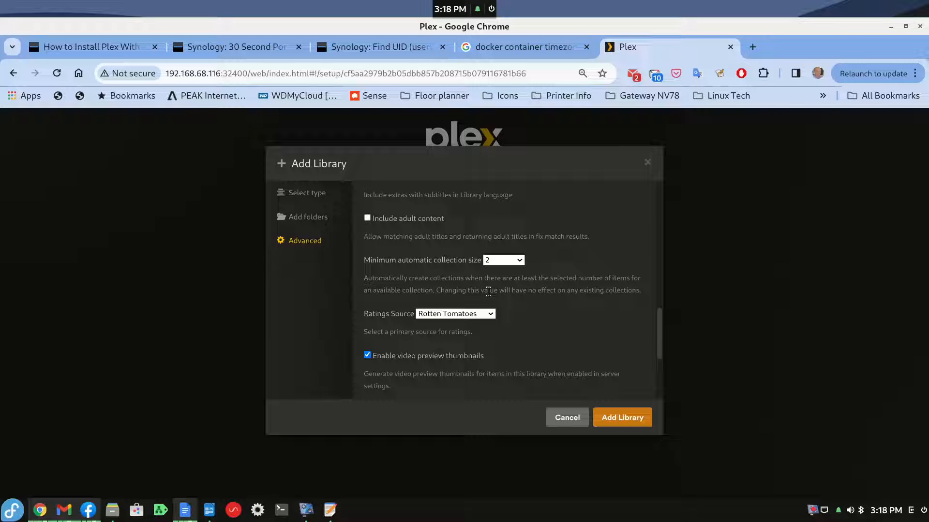
# Enable Prefer local metadata for the Movies library and finish adding the library.
pyautogui.scroll(5, 488, 292)
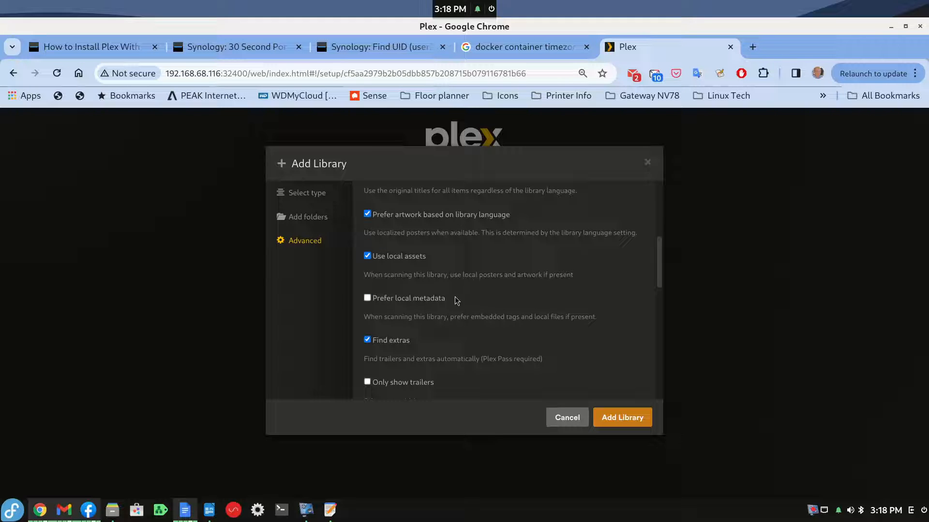
pyautogui.click(367, 298)
pyautogui.click(606, 418)
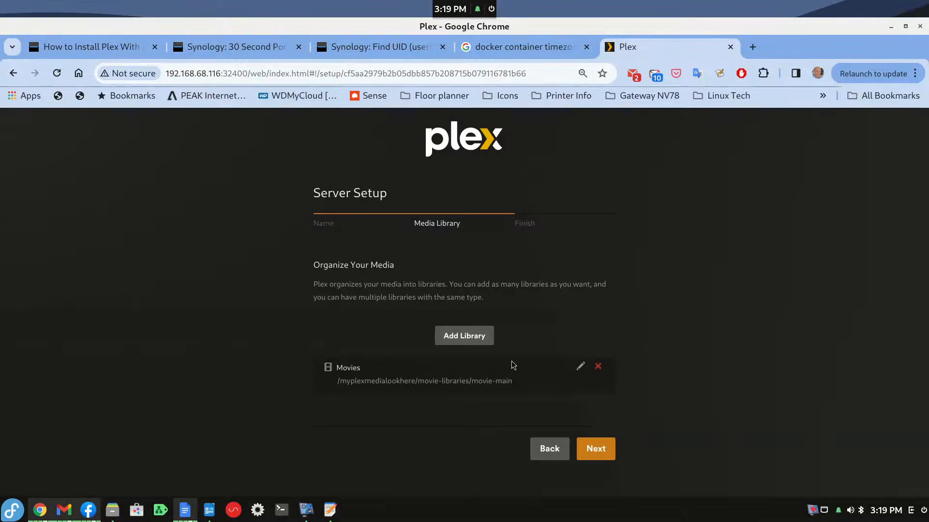
# Start another library of type Movies, name it Movies - Kids, and proceed to its folder selection.
pyautogui.click(475, 339)
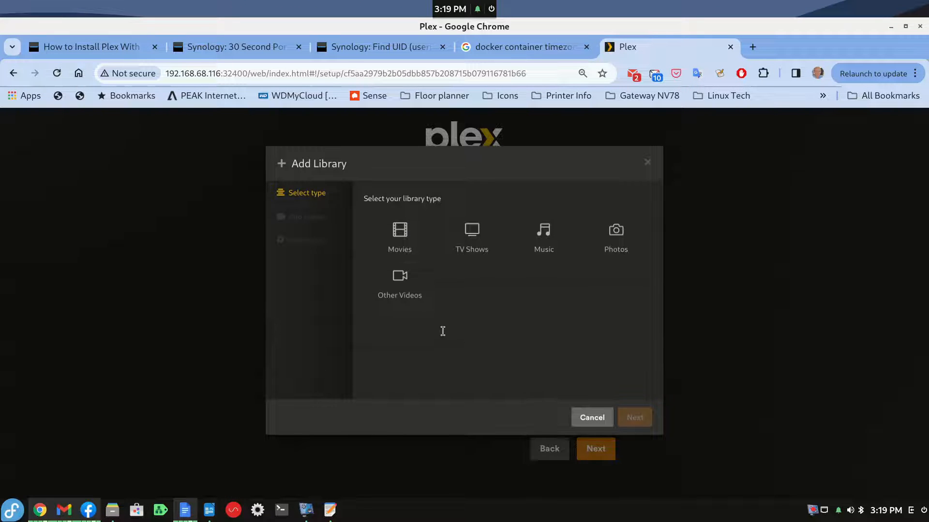
pyautogui.click(405, 230)
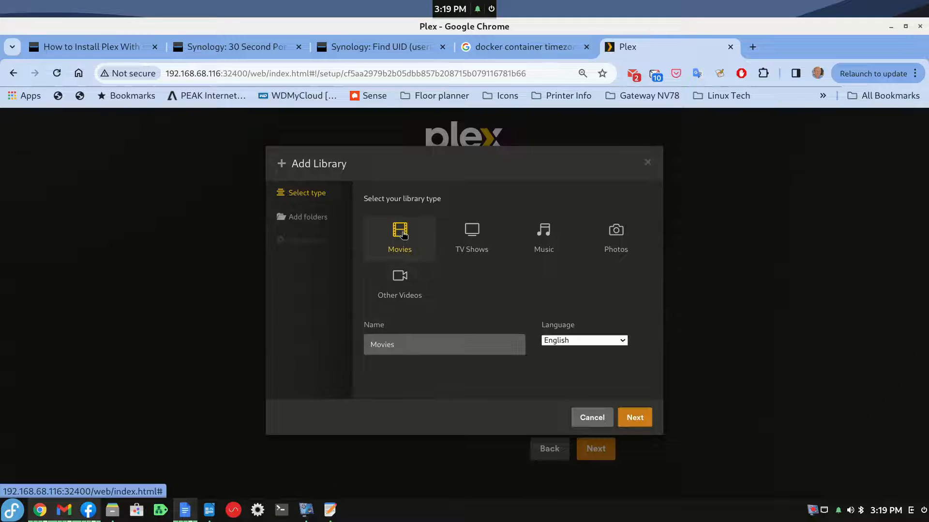
pyautogui.click(416, 349)
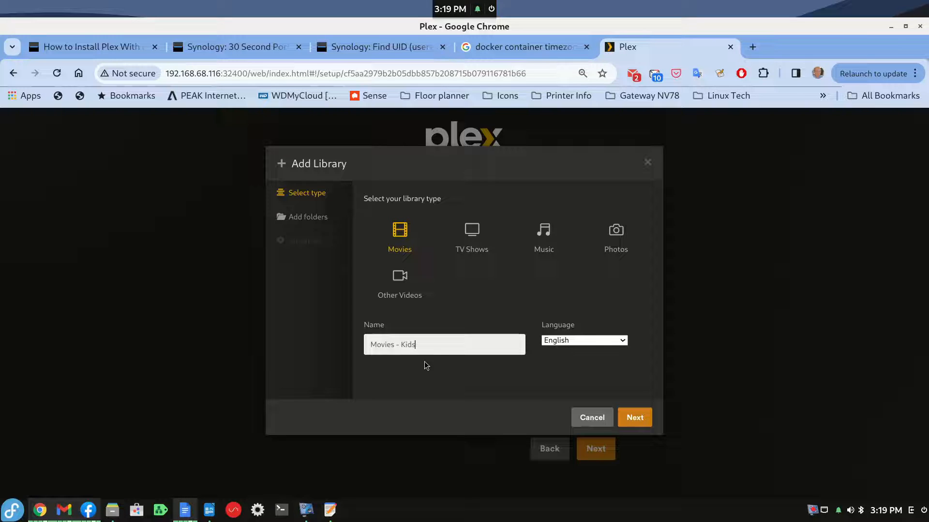
pyautogui.click(631, 417)
# Add the folder /myplexmedialookhere/movie-libraries/movie-kids to the Movies - Kids library.
pyautogui.click(521, 227)
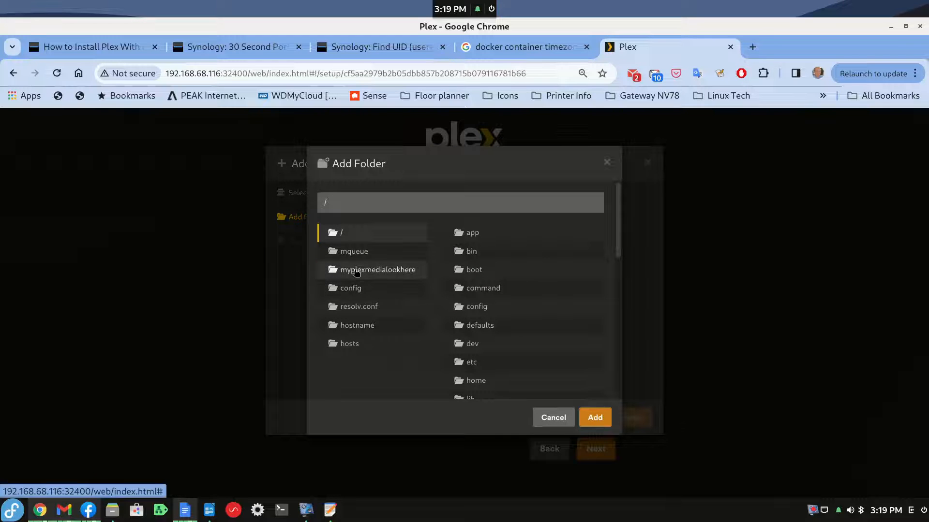
pyautogui.click(357, 271)
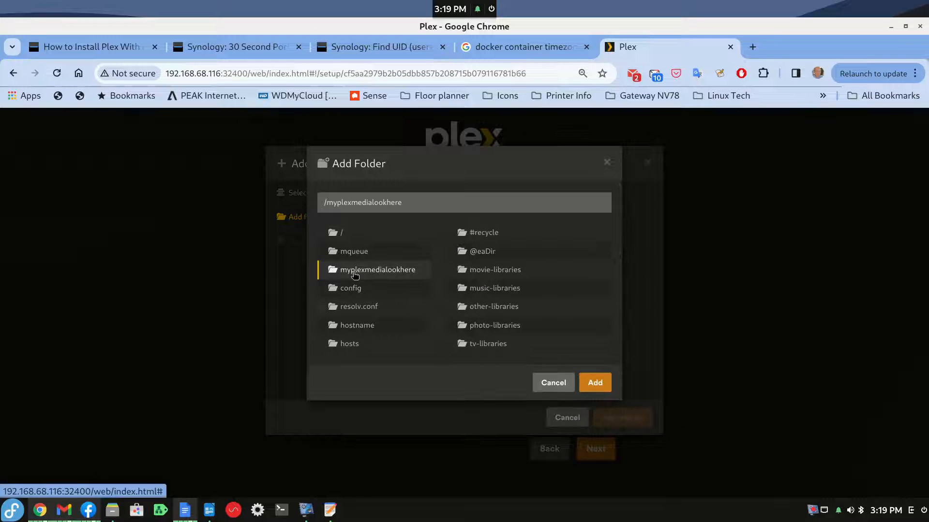
pyautogui.click(495, 271)
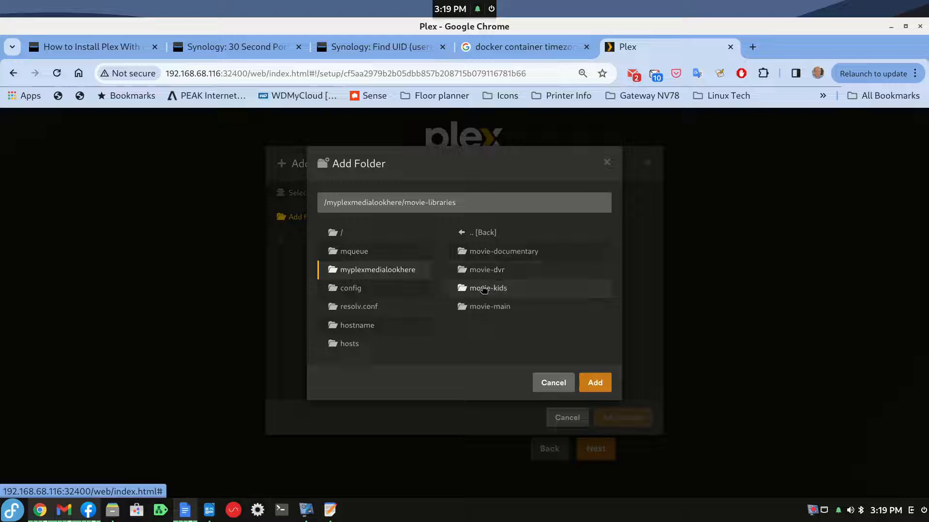
pyautogui.click(486, 291)
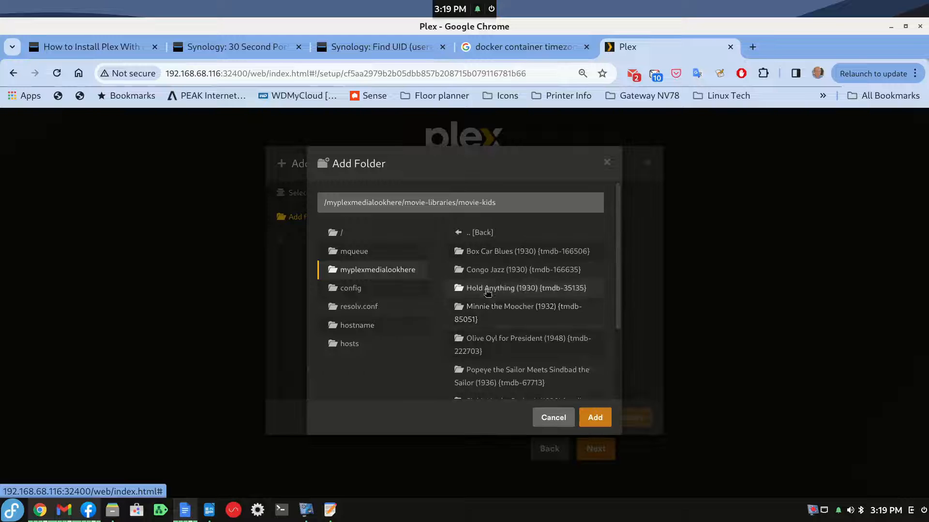
pyautogui.click(595, 418)
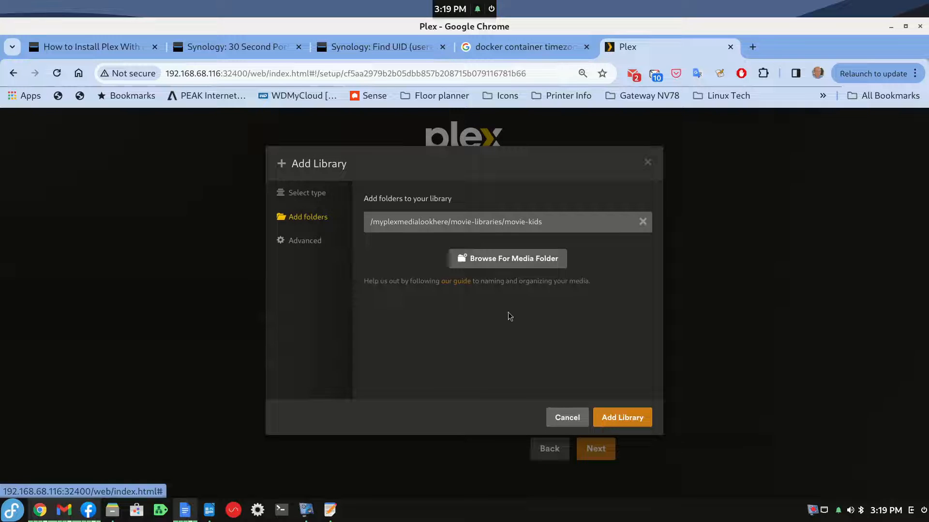
# Set the Movies - Kids library's minimum automatic collection size to 2 and finish adding the library.
pyautogui.click(318, 244)
pyautogui.scroll(-10, 416, 309)
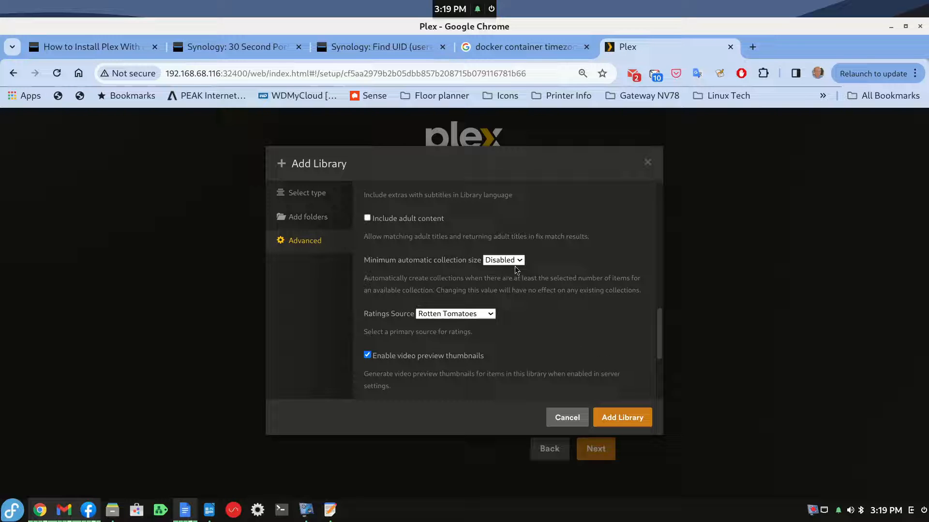
pyautogui.click(515, 263)
pyautogui.click(503, 276)
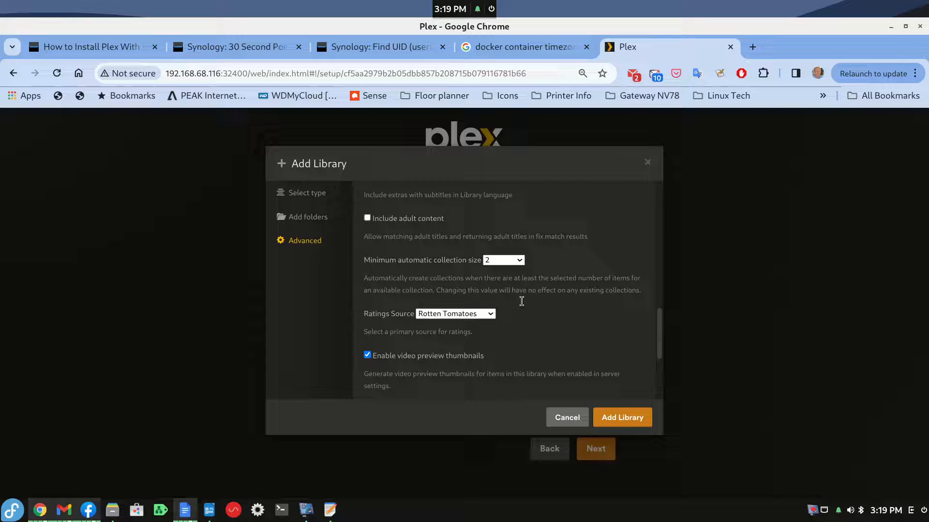
pyautogui.click(627, 415)
# Start a library of type TV Shows with the default name and proceed to its folder selection.
pyautogui.click(475, 334)
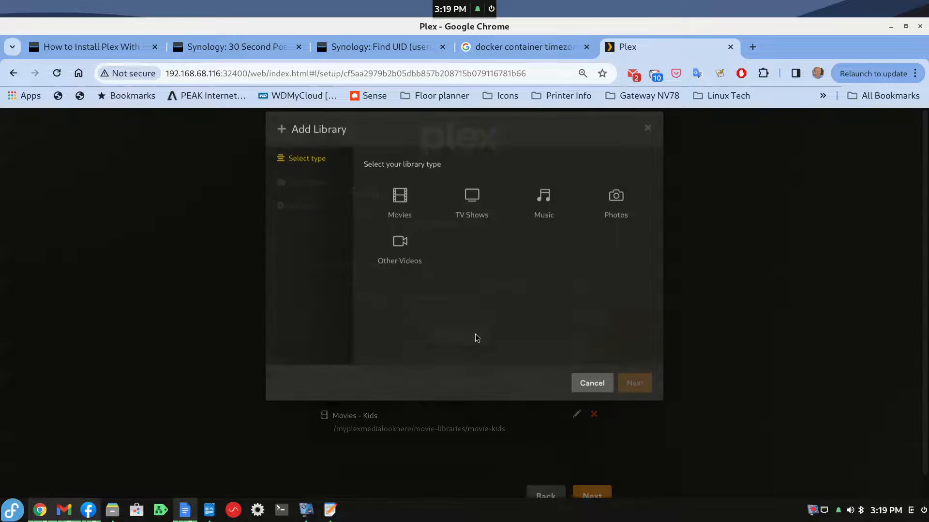
pyautogui.click(476, 245)
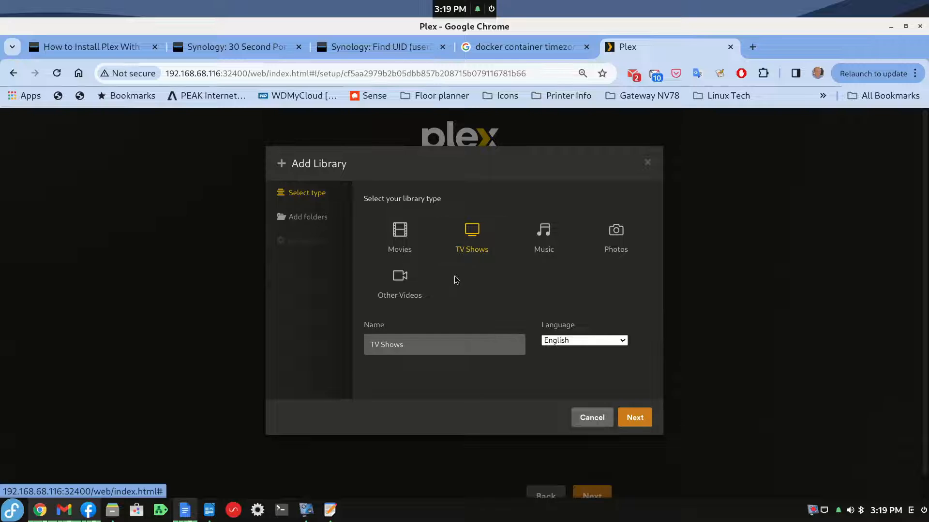
pyautogui.click(632, 418)
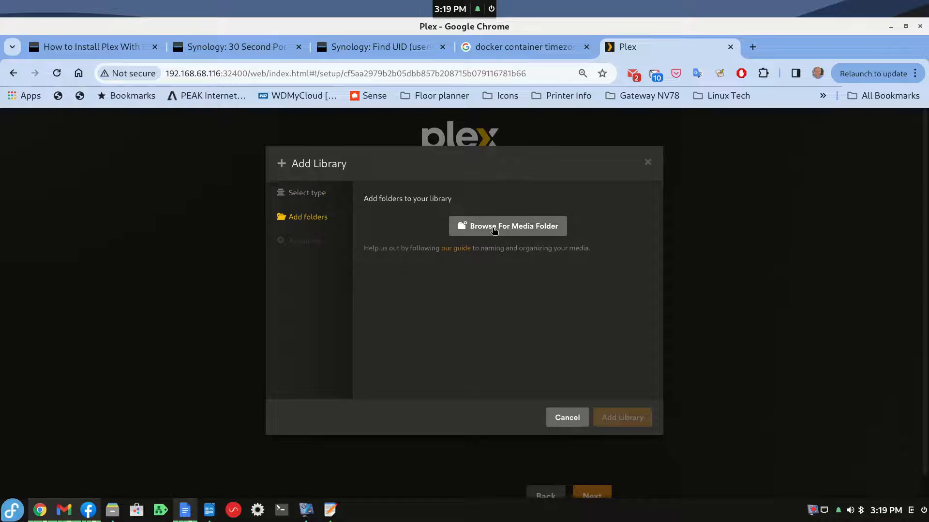
# Add the folder /myplexmedialookhere/tv-libraries/tv-main to the TV Shows library.
pyautogui.click(495, 231)
pyautogui.click(360, 275)
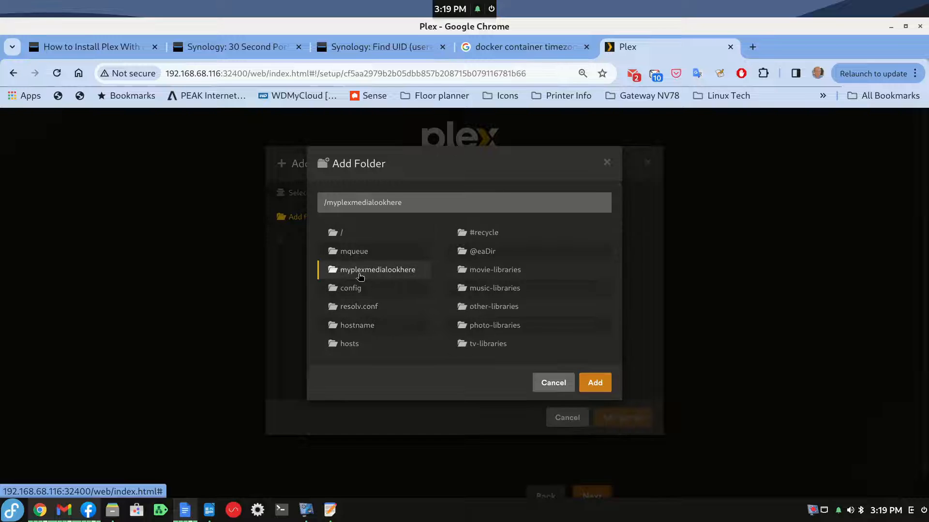
pyautogui.click(481, 344)
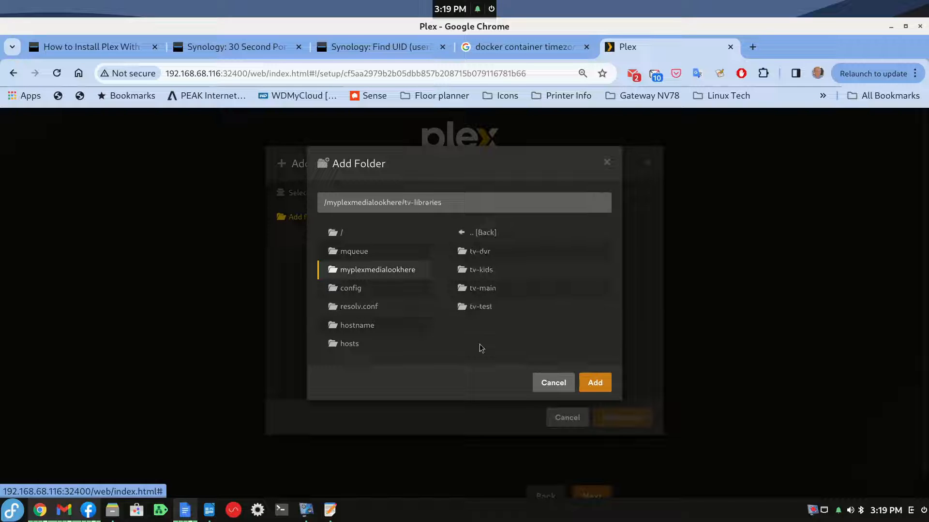
pyautogui.click(485, 290)
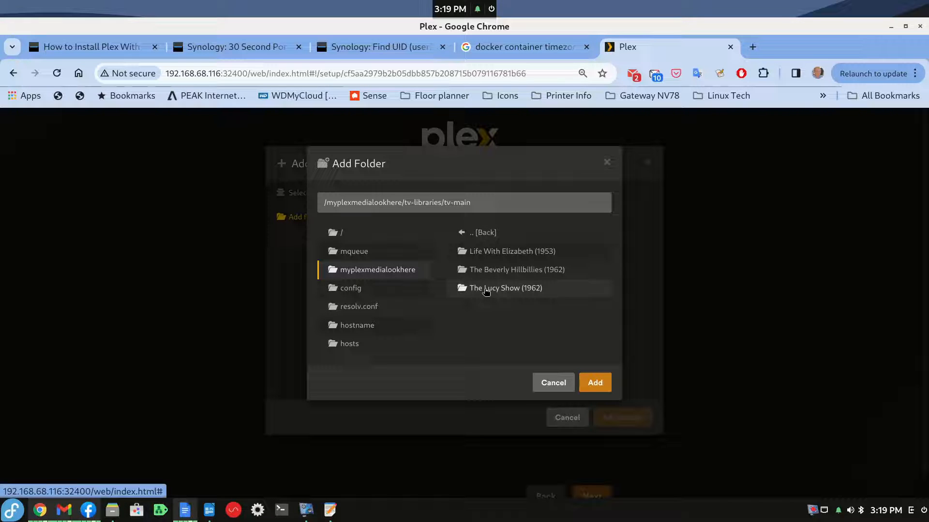
pyautogui.click(589, 384)
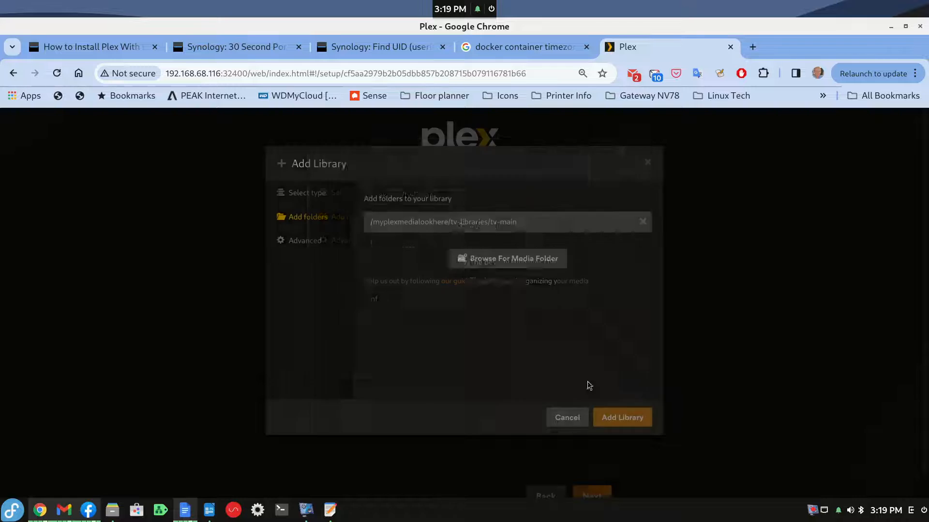
# Set the episode ordering to TheTVDB in the TV Shows library's advanced settings.
pyautogui.click(315, 243)
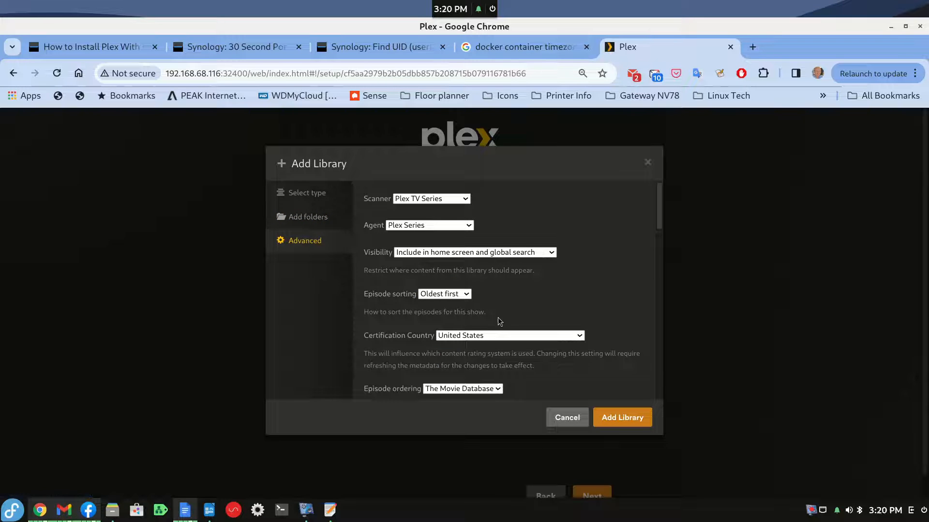
pyautogui.scroll(-5, 498, 317)
pyautogui.scroll(-6, 496, 316)
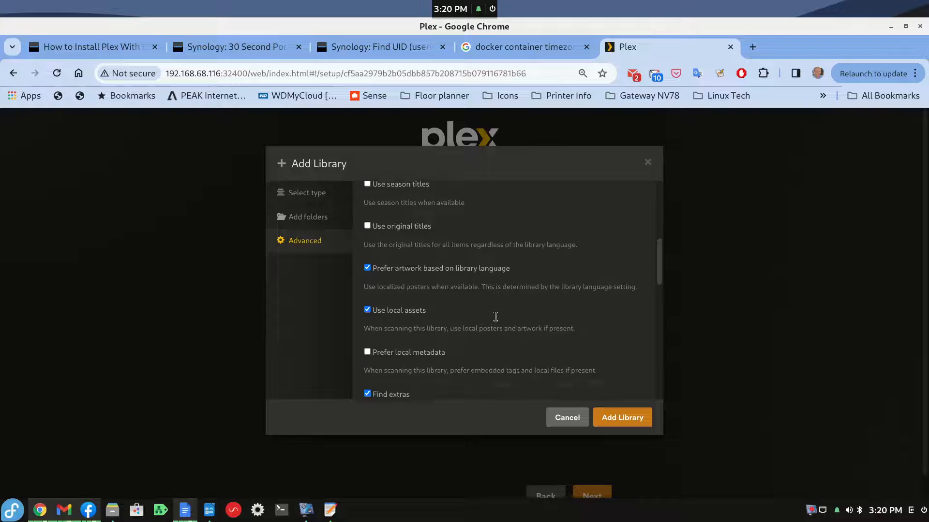
pyautogui.scroll(10, 496, 321)
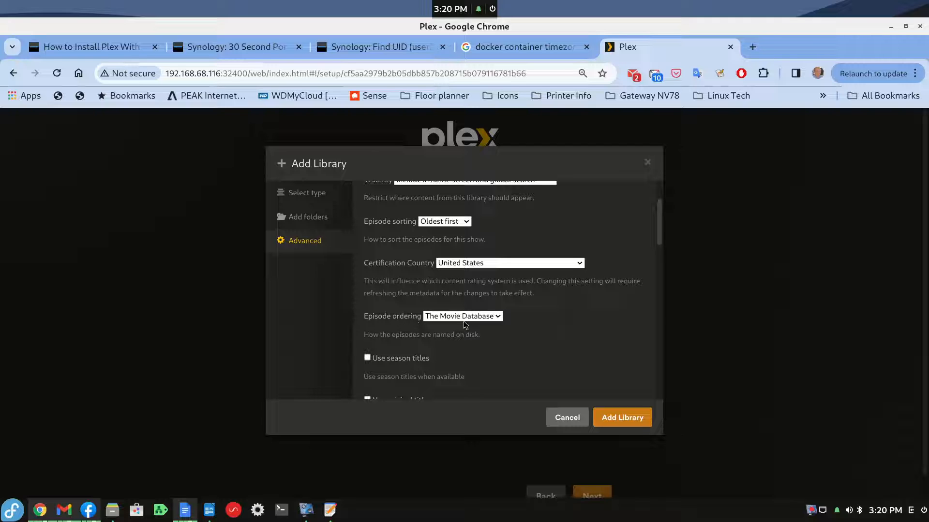
pyautogui.click(495, 317)
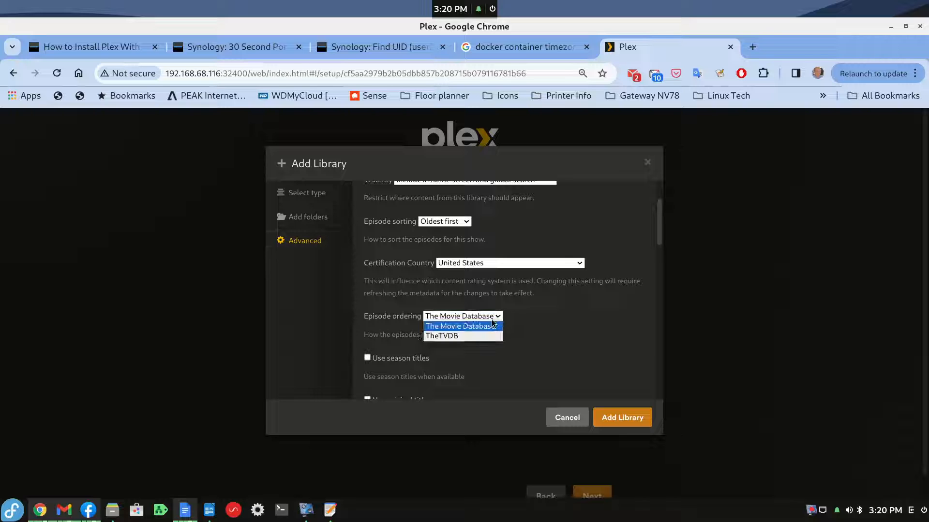
pyautogui.click(481, 336)
pyautogui.scroll(-5, 492, 341)
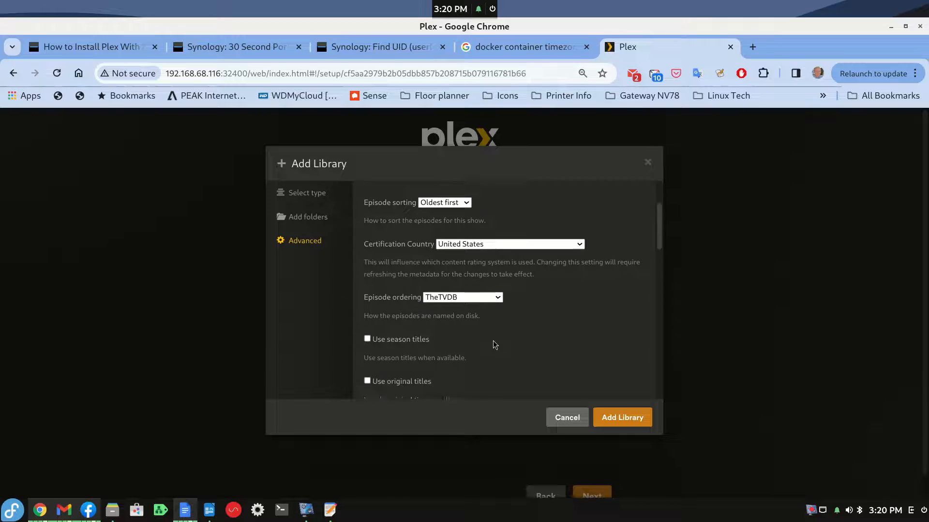
# Finish adding the TV Shows library and start another library of that type named TV Shows - Kids, proceeding to its folder selection.
pyautogui.click(633, 421)
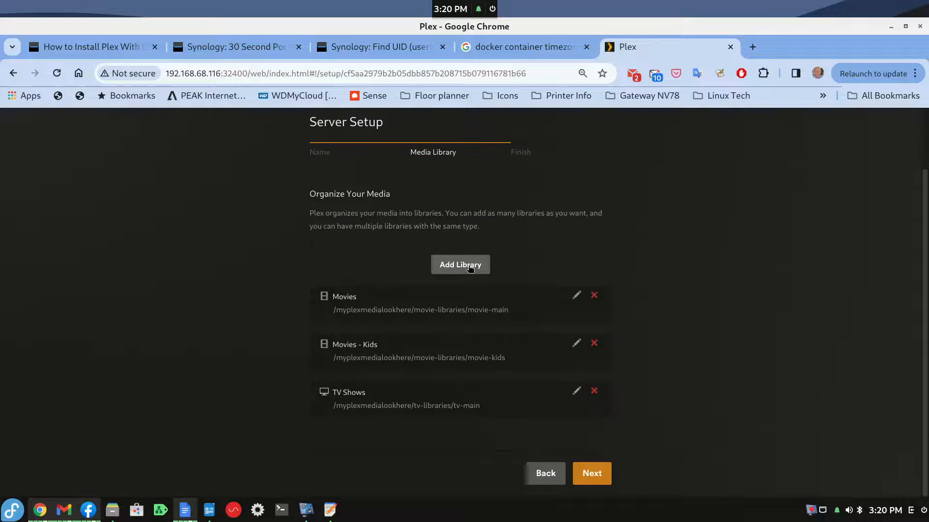
pyautogui.click(467, 273)
pyautogui.click(475, 241)
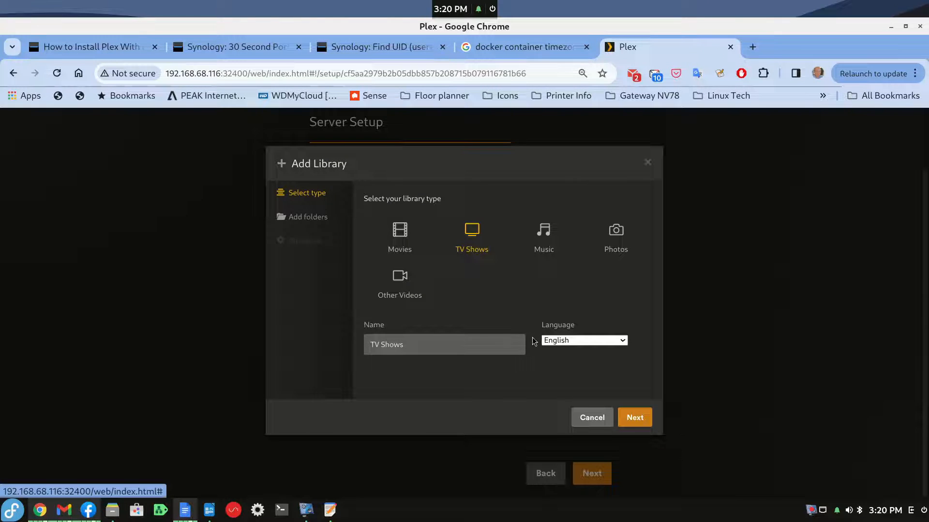
pyautogui.write('- Kids')
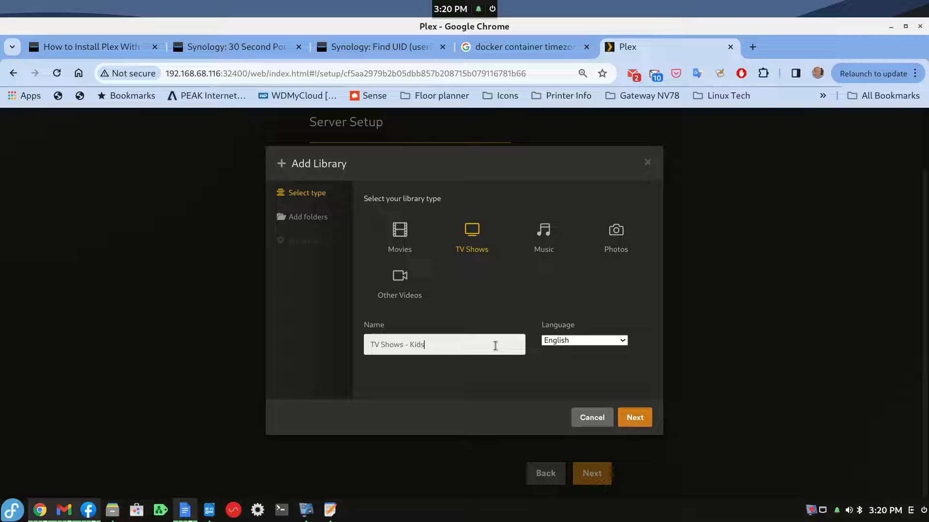
pyautogui.click(629, 417)
# Add the folder /myplexmedialookhere/tv-libraries/tv-kids to the TV Shows - Kids library.
pyautogui.click(508, 226)
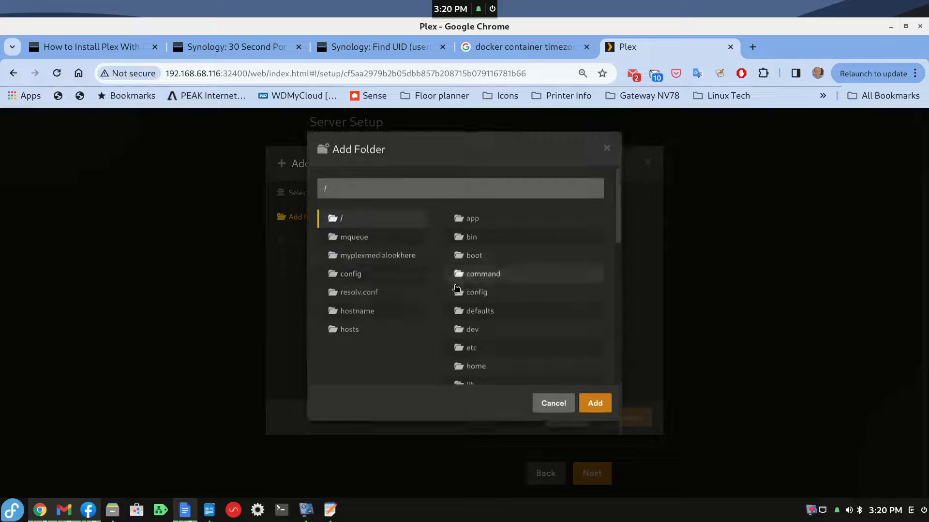
pyautogui.click(378, 270)
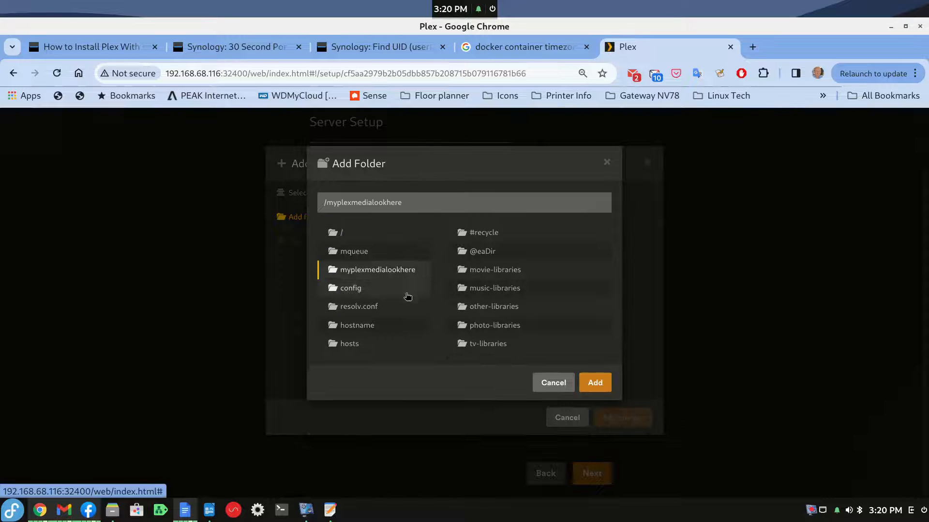
pyautogui.click(486, 344)
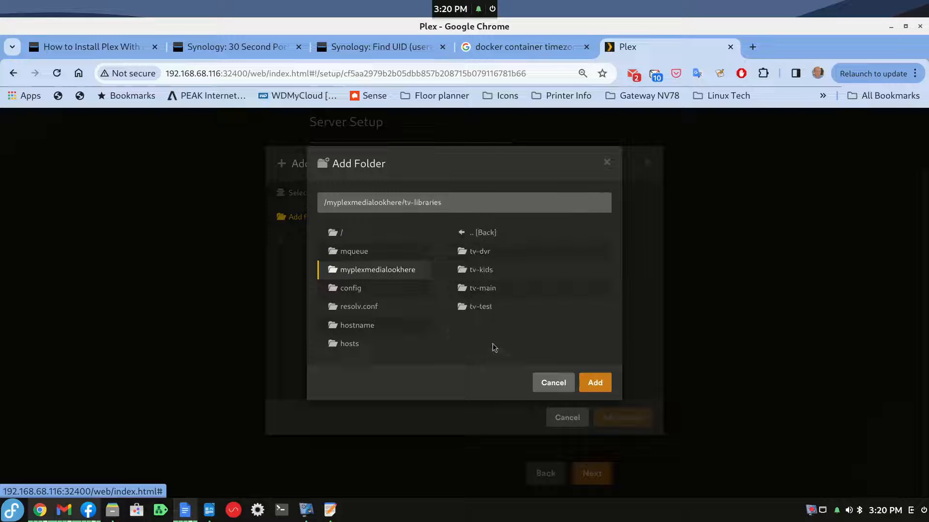
pyautogui.click(478, 275)
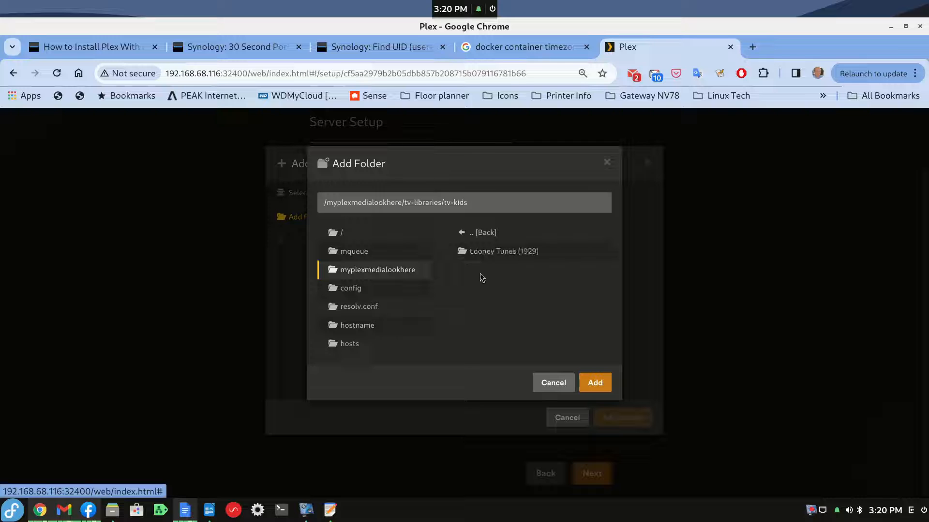
pyautogui.click(595, 382)
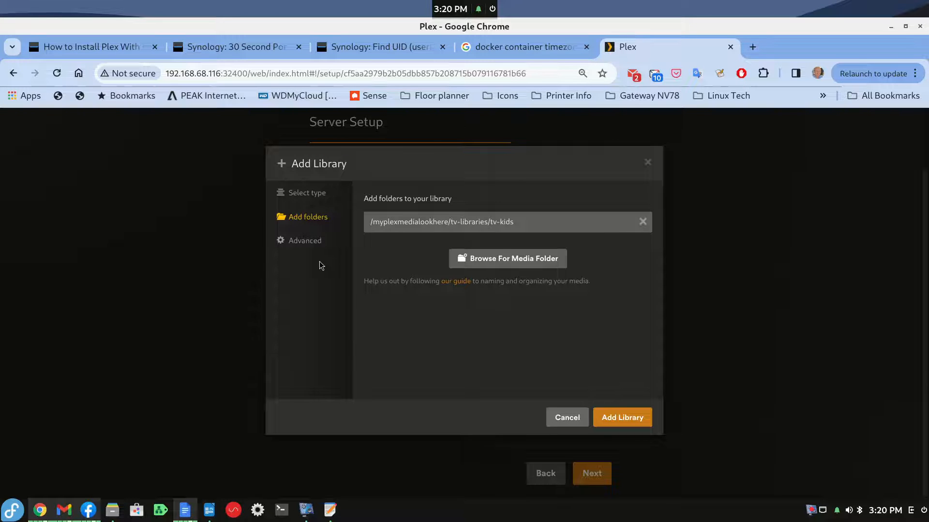
# Choose the episode ordering in the TV Shows - Kids library's advanced settings and finish adding the library.
pyautogui.click(310, 241)
pyautogui.scroll(-5, 445, 339)
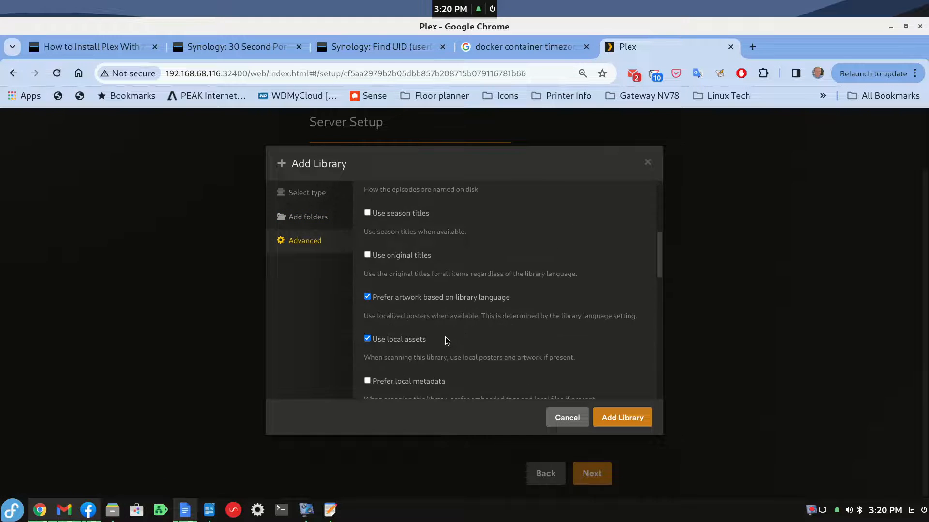
pyautogui.scroll(-3, 445, 339)
pyautogui.scroll(5, 445, 339)
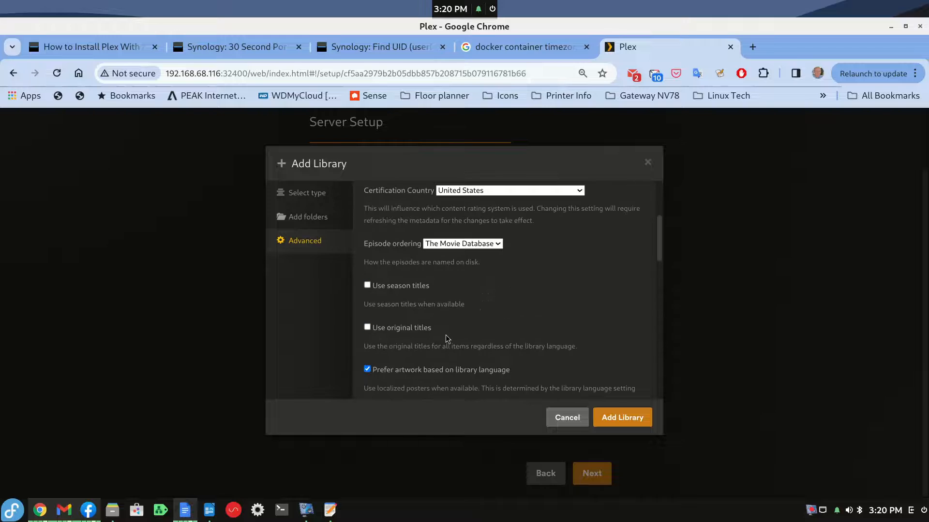
pyautogui.click(499, 244)
pyautogui.click(462, 261)
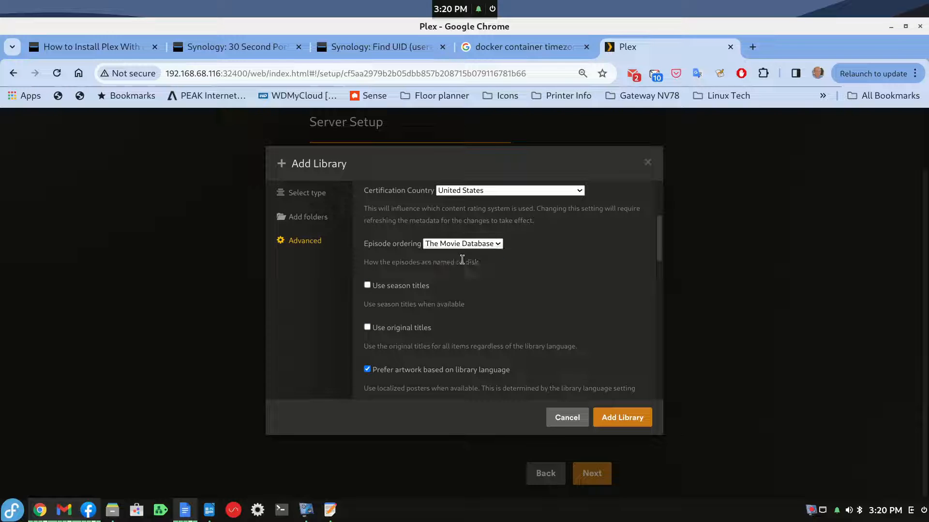
pyautogui.click(623, 417)
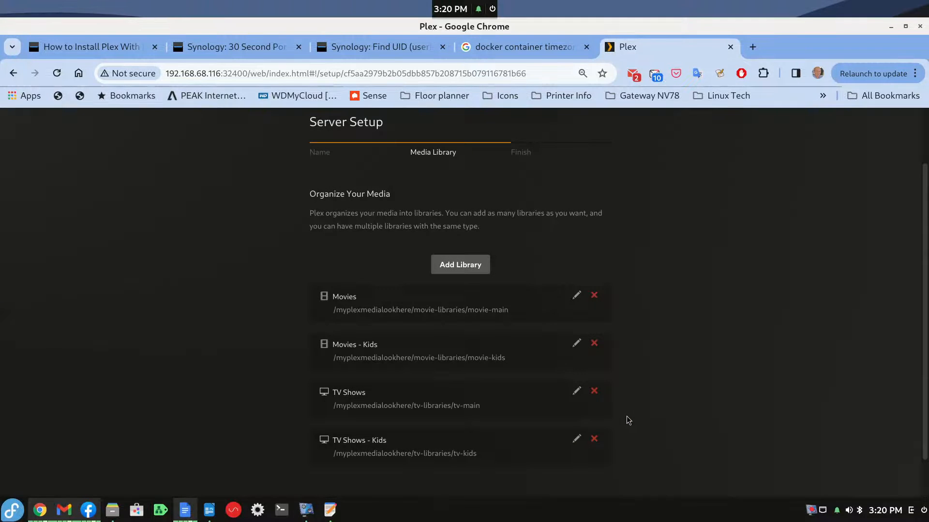
# Start a library of type Music with the default name and proceed to its folder selection.
pyautogui.click(458, 266)
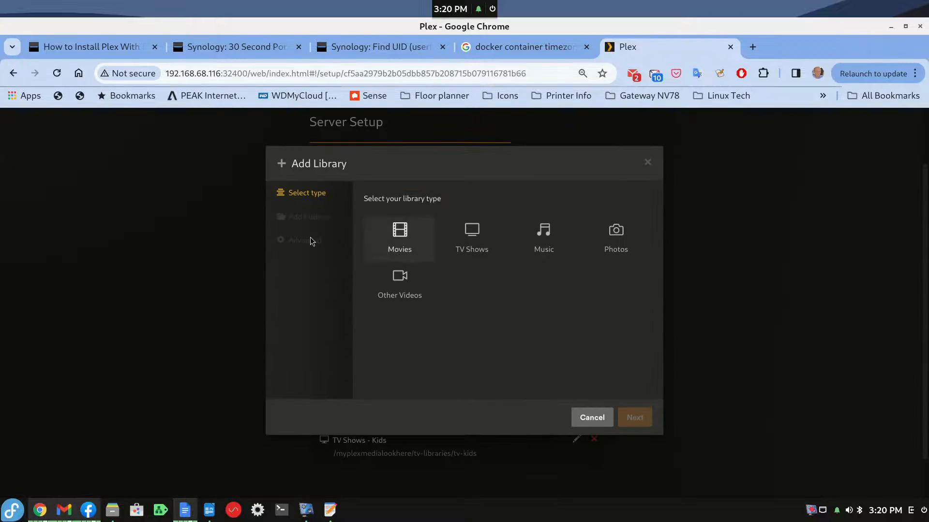
pyautogui.click(542, 236)
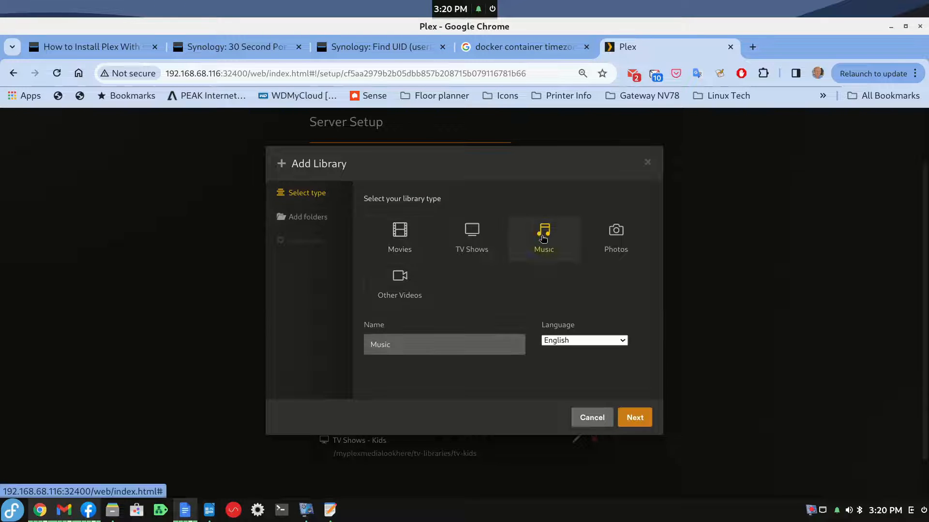
pyautogui.click(635, 417)
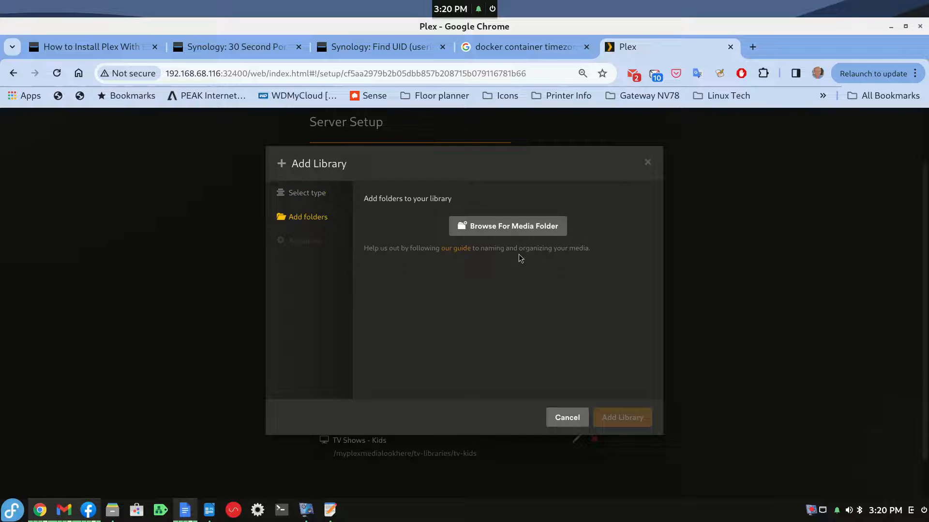
# Add the folder /myplexmedialookhere/music-libraries/music-main to the Music library.
pyautogui.click(519, 231)
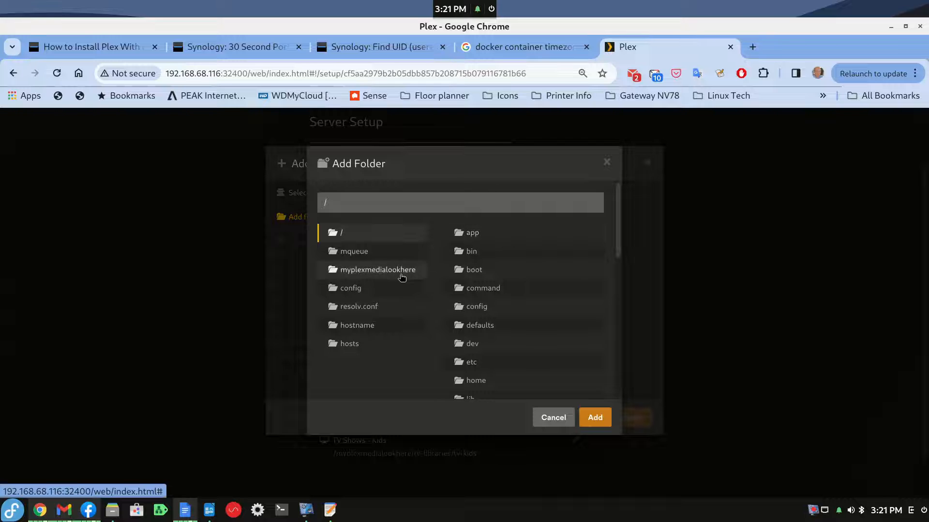
pyautogui.click(361, 271)
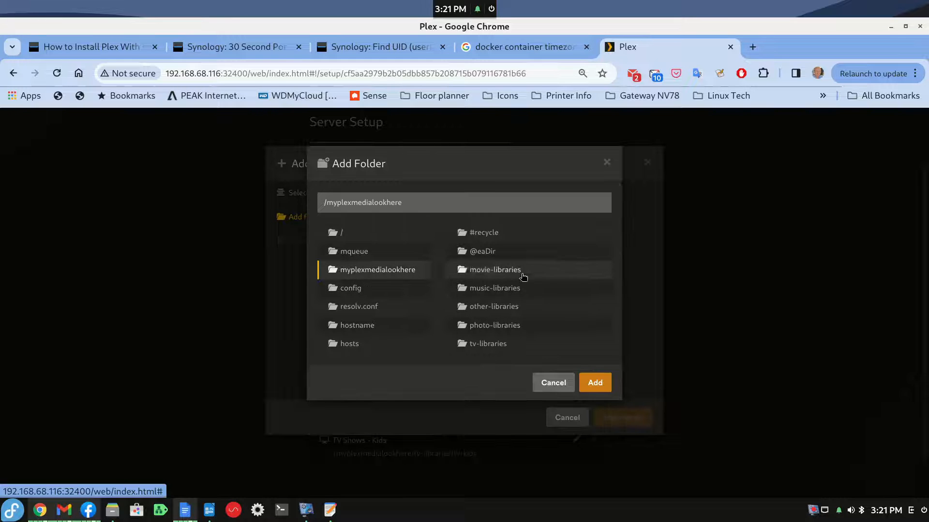
pyautogui.click(484, 289)
pyautogui.click(487, 252)
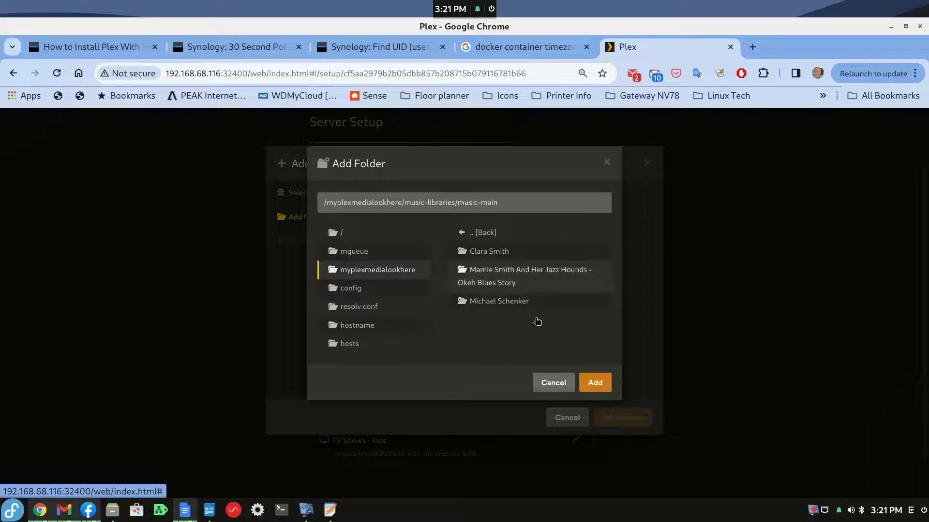
pyautogui.click(601, 385)
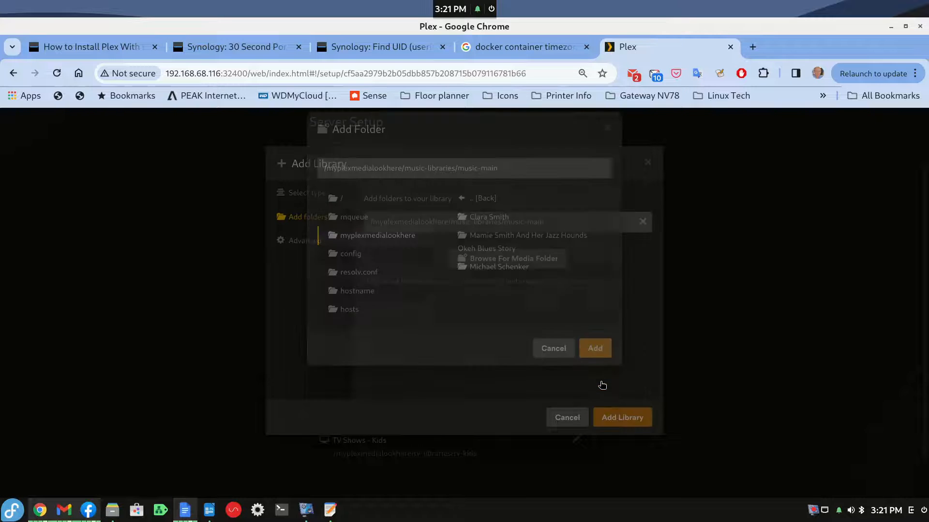
# Review the Music library's advanced settings and finish adding the library with the default options.
pyautogui.click(310, 246)
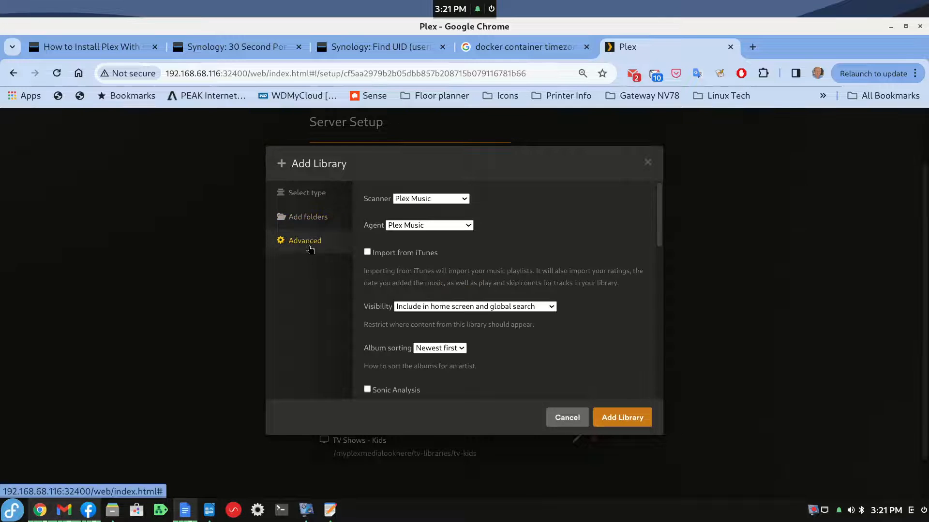
pyautogui.scroll(-5, 441, 323)
pyautogui.scroll(5, 441, 322)
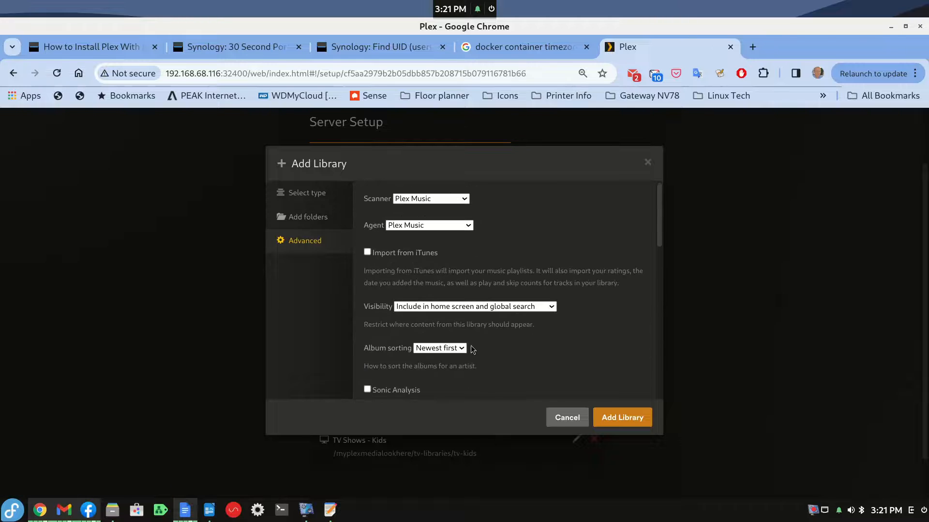
pyautogui.click(623, 417)
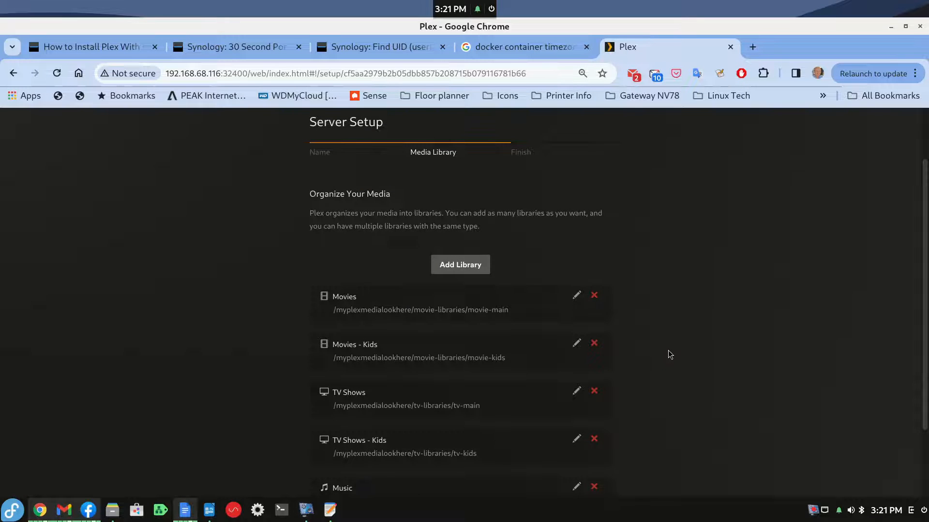
# Proceed past the media library stage and complete the server setup wizard.
pyautogui.scroll(-3, 667, 352)
pyautogui.click(596, 477)
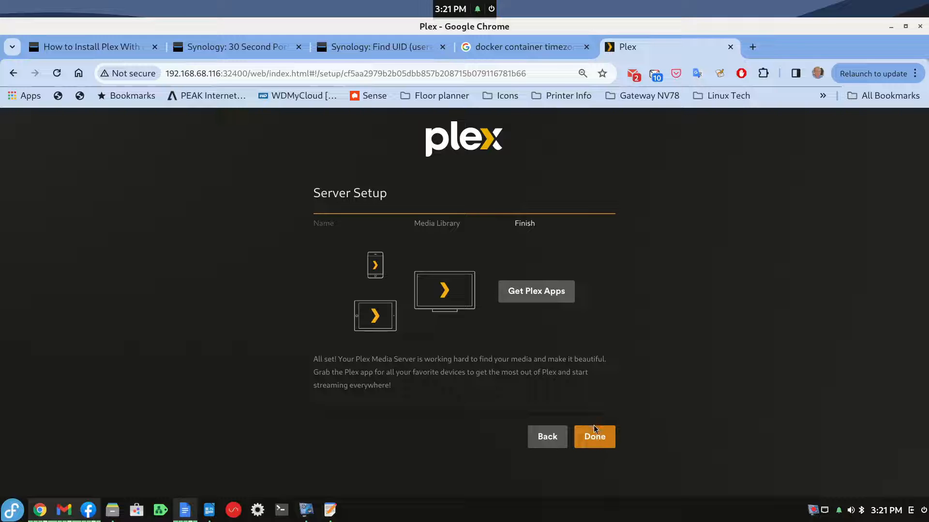
pyautogui.click(595, 438)
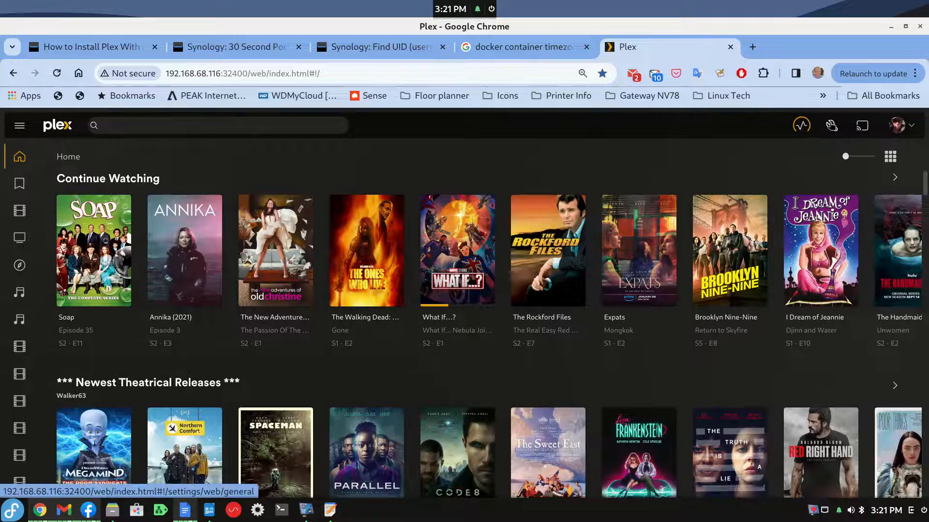
# Open the Plex settings and check the current activity of the DS1019+ HW server.
pyautogui.click(832, 126)
pyautogui.click(801, 126)
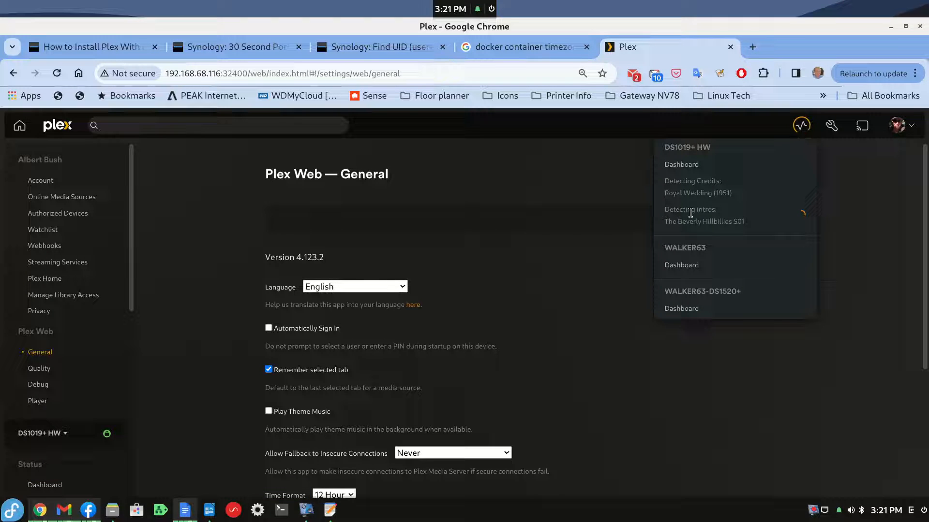
pyautogui.click(571, 156)
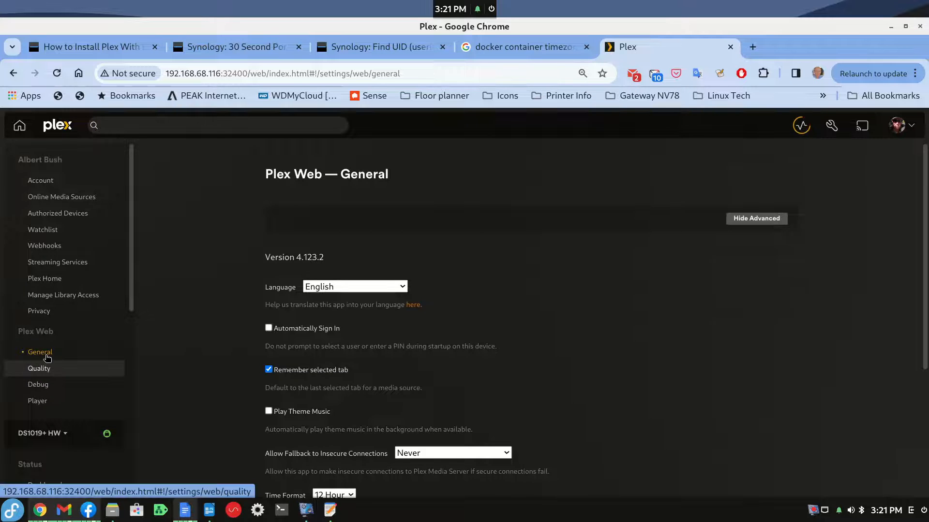
# Open the Transcoder settings of the DS1019+ HW server and review the hardware acceleration options.
pyautogui.scroll(-3, 49, 348)
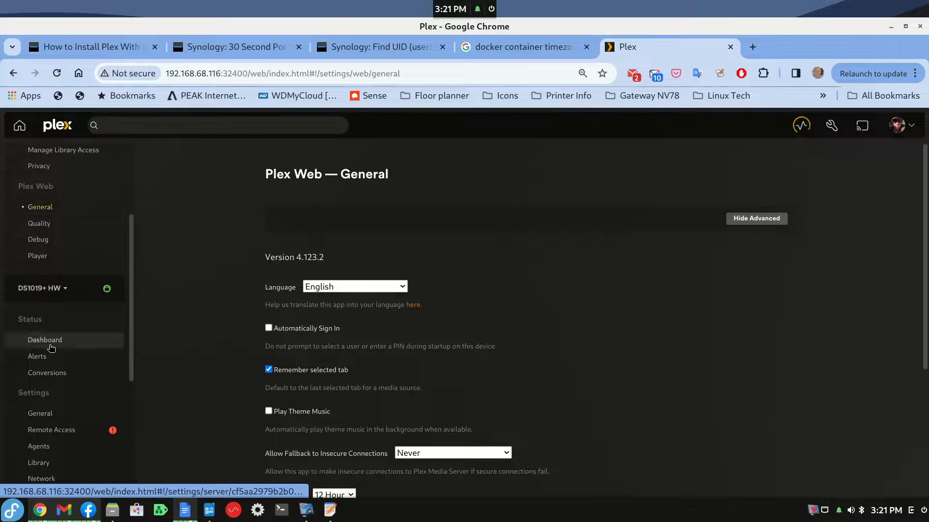
pyautogui.scroll(-2, 50, 348)
pyautogui.scroll(-2, 51, 351)
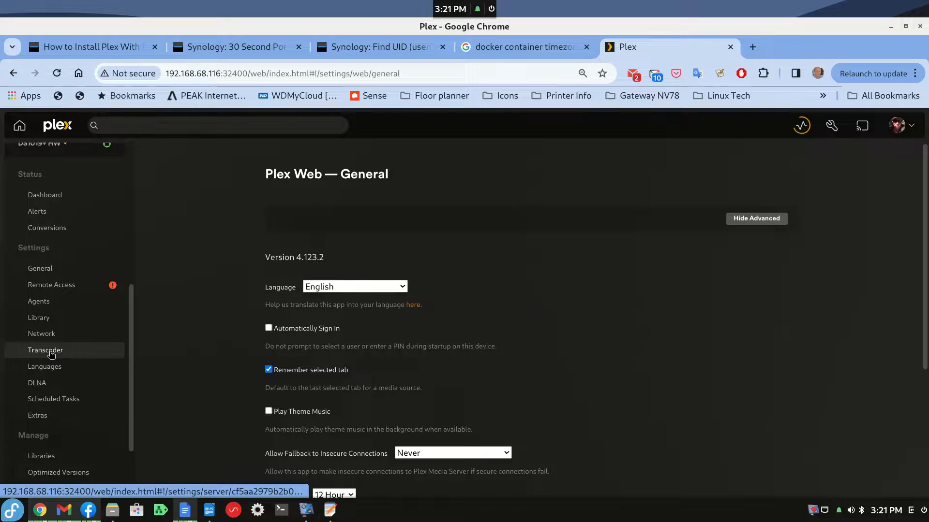
pyautogui.click(50, 351)
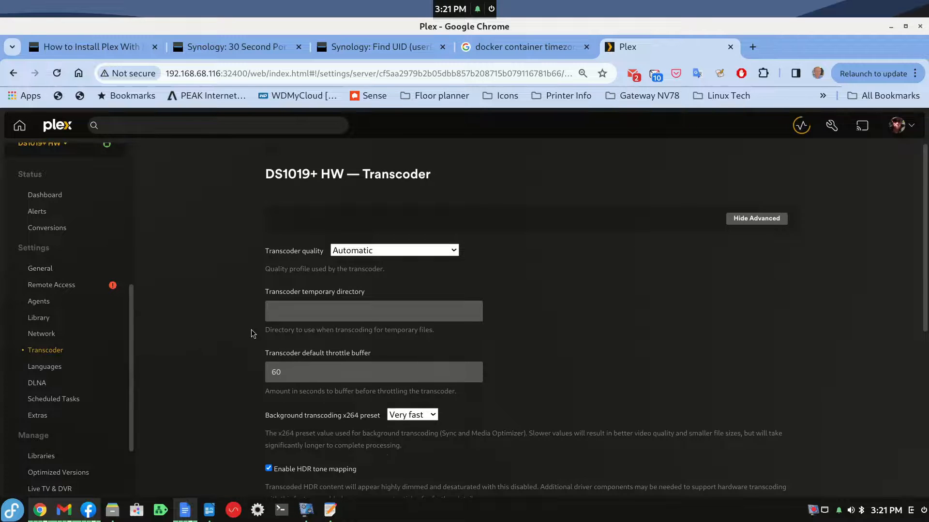
pyautogui.scroll(-8, 250, 334)
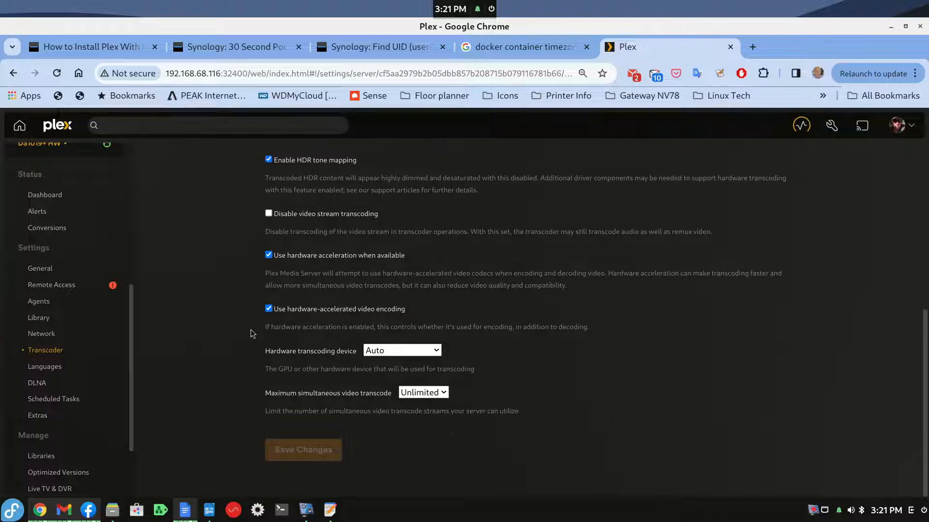
pyautogui.scroll(7, 455, 379)
pyautogui.scroll(-5, 454, 379)
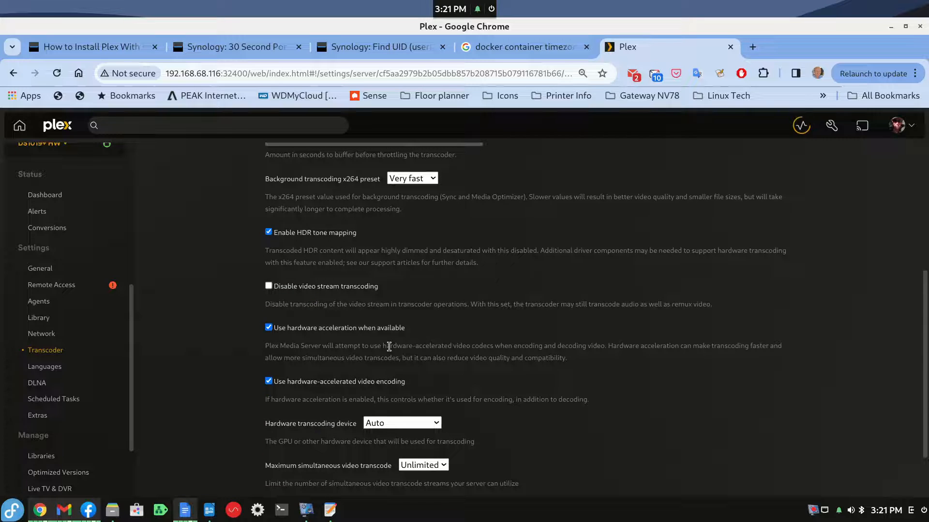
# Set the hardware transcoding device to HD Graphics 500, keep hardware acceleration enabled, and save the transcoder changes.
pyautogui.click(269, 327)
pyautogui.click(437, 424)
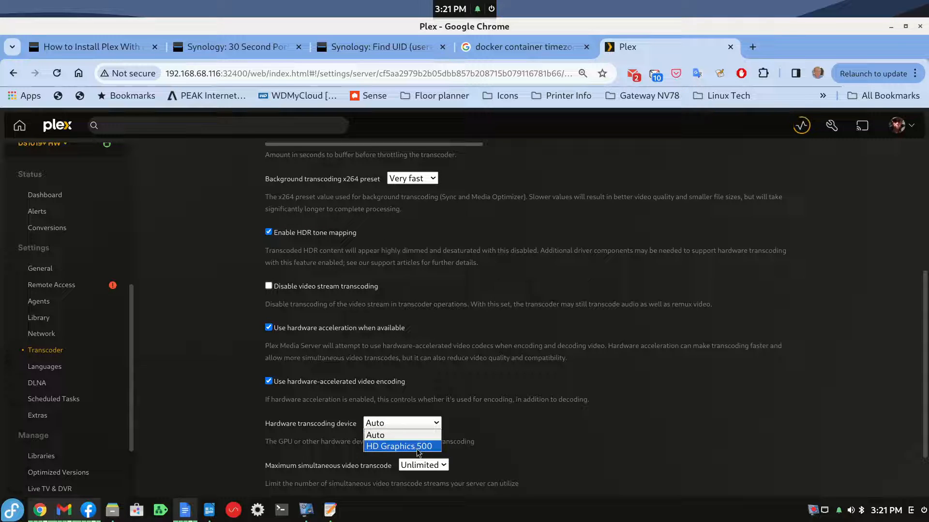
pyautogui.click(404, 447)
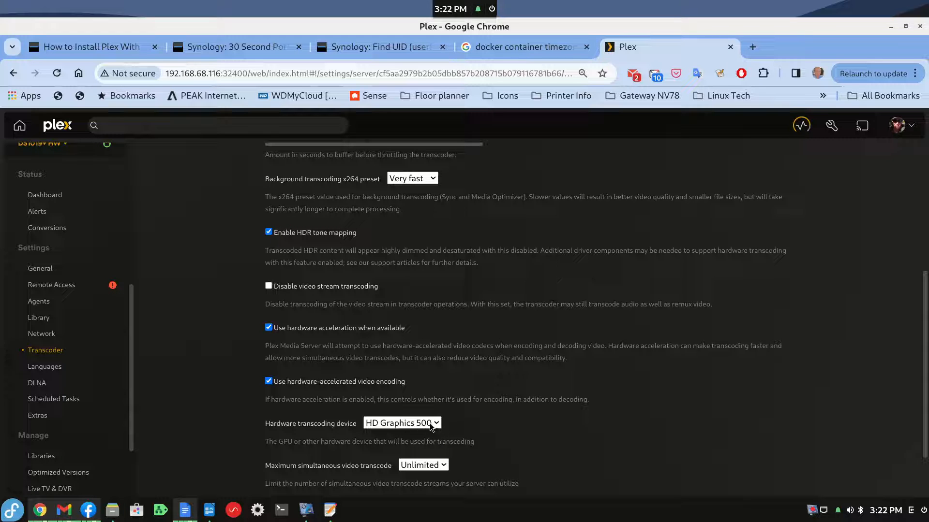
pyautogui.scroll(-3, 438, 420)
pyautogui.click(328, 453)
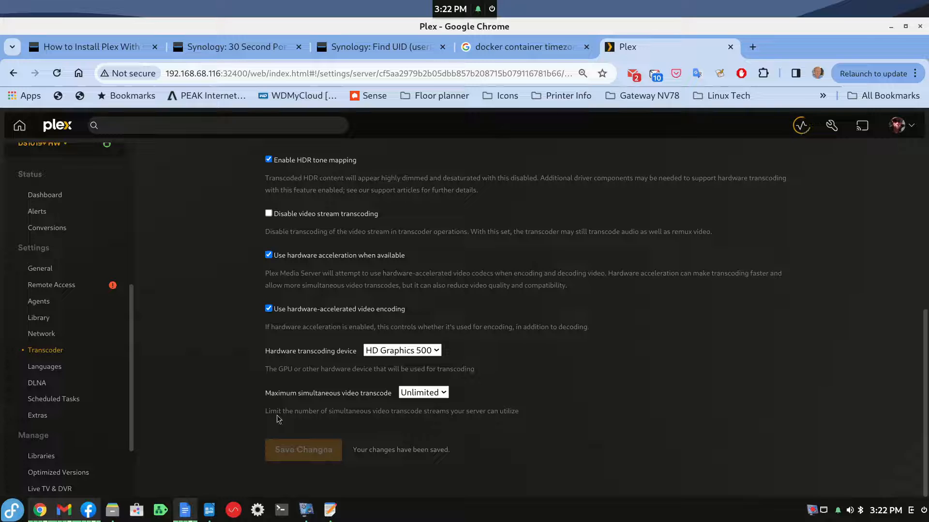
# View the Movies library from the DS1019+ HW server's library list and open that server's activity dashboard.
pyautogui.scroll(-2, 103, 413)
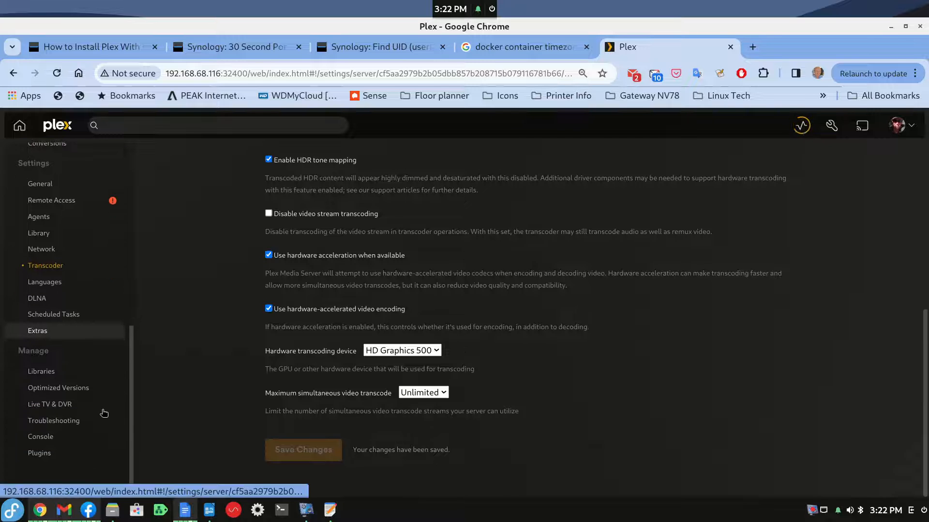
pyautogui.click(40, 370)
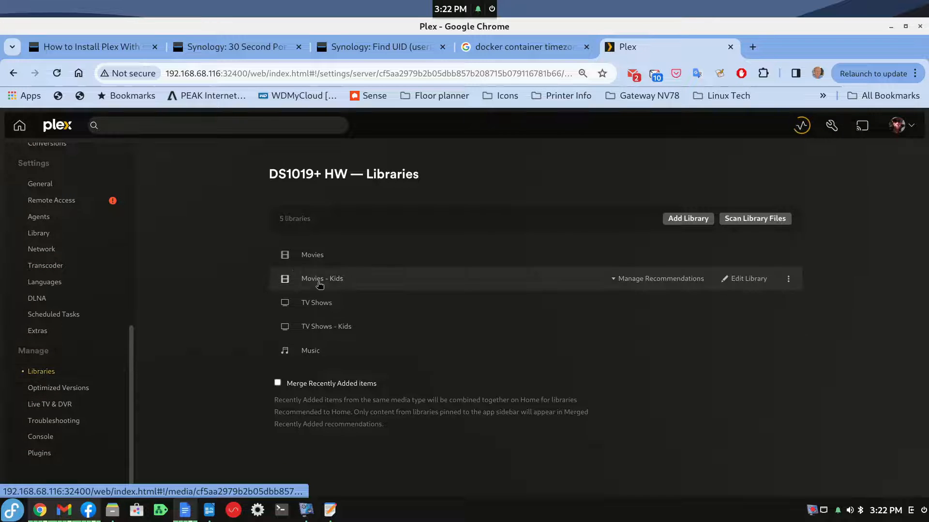
pyautogui.click(312, 255)
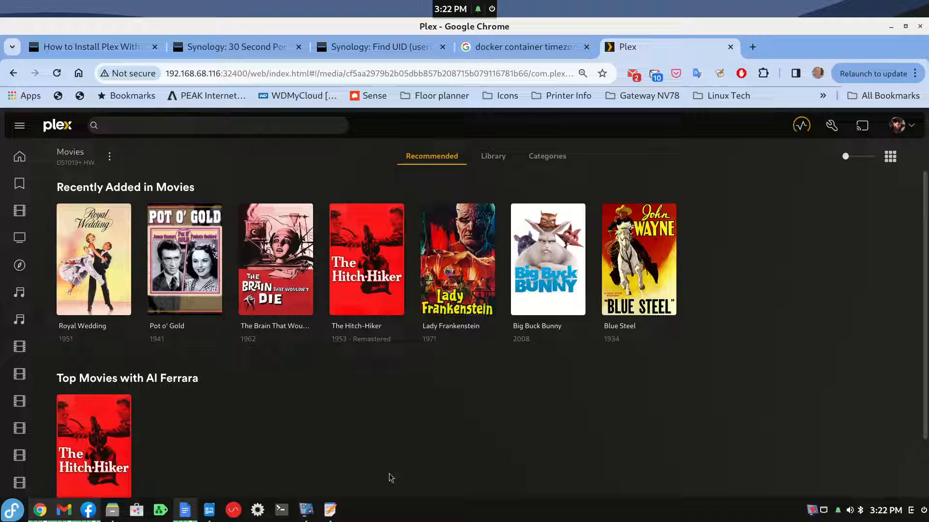
pyautogui.click(800, 127)
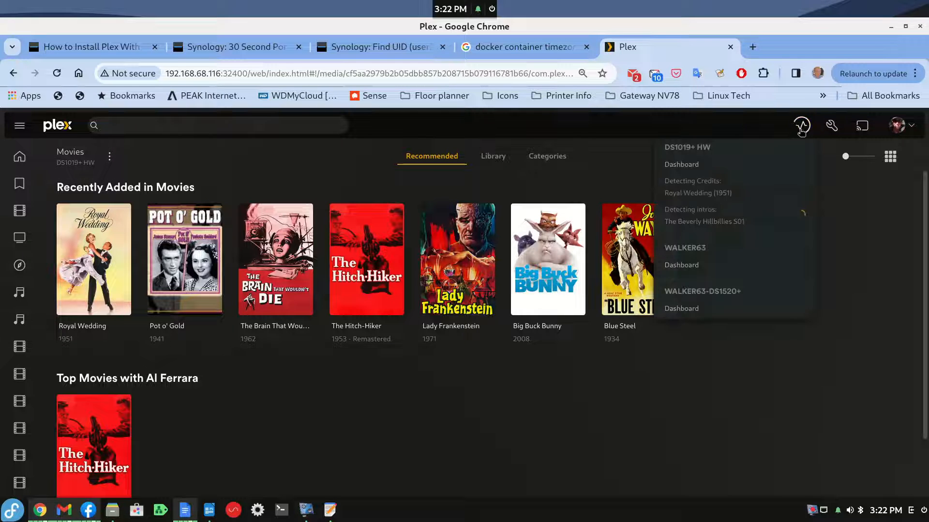
pyautogui.click(662, 165)
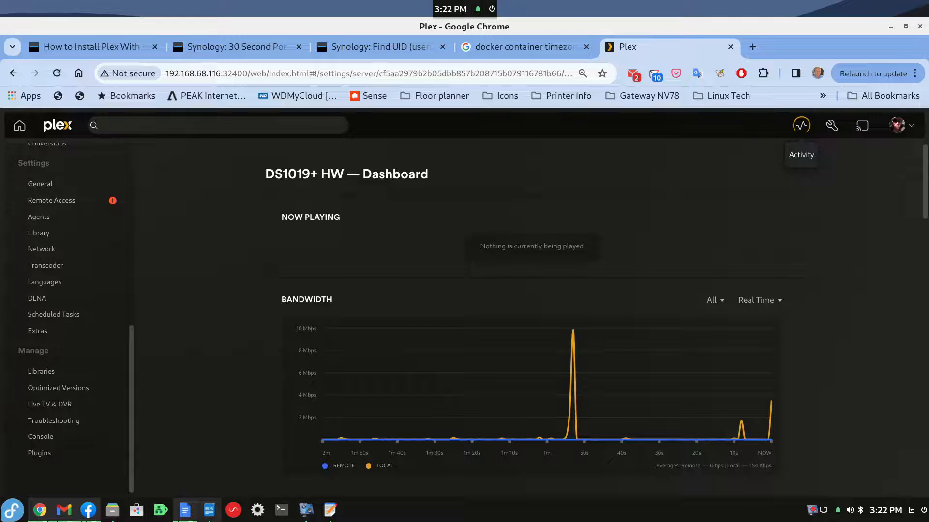
# Find and launch the Plex HTPC desktop application and move its window away so it does not cover the server dashboard.
pyautogui.write('plex')
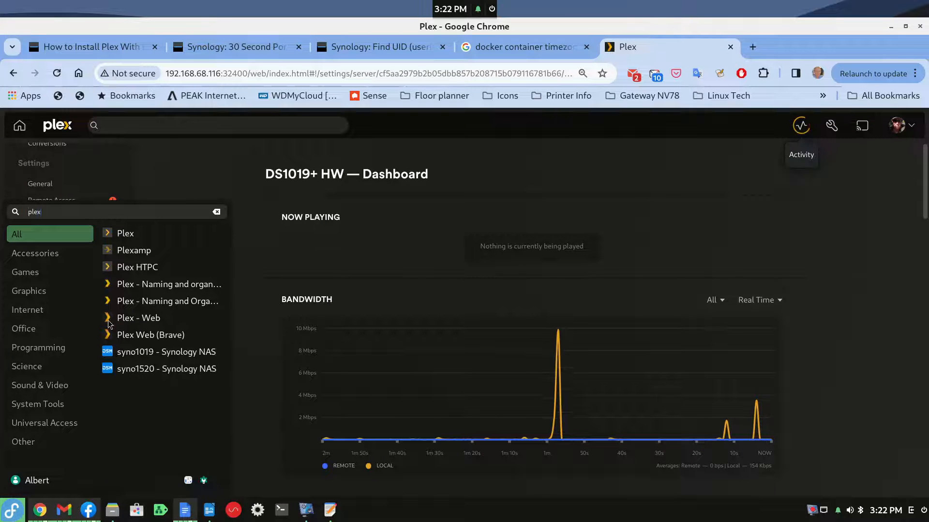
pyautogui.click(135, 268)
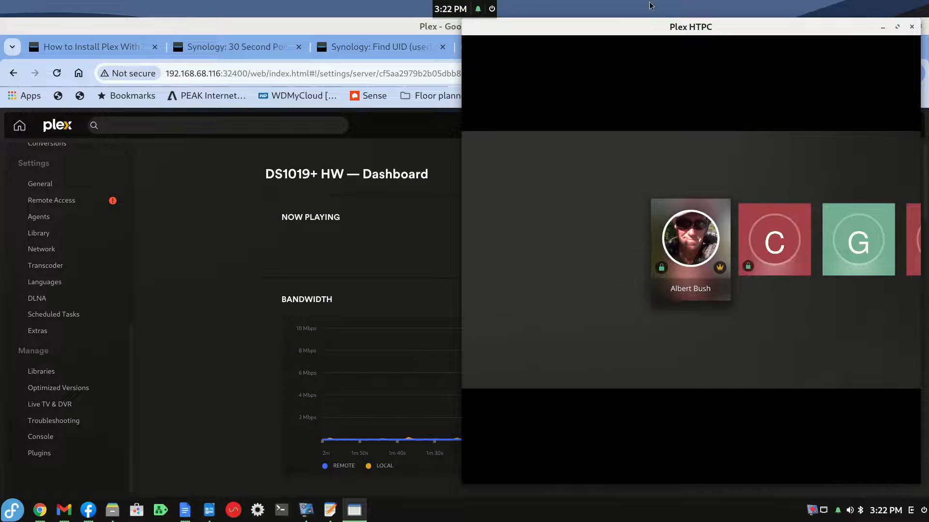
pyautogui.moveTo(648, 26); pyautogui.dragTo(928, 73)
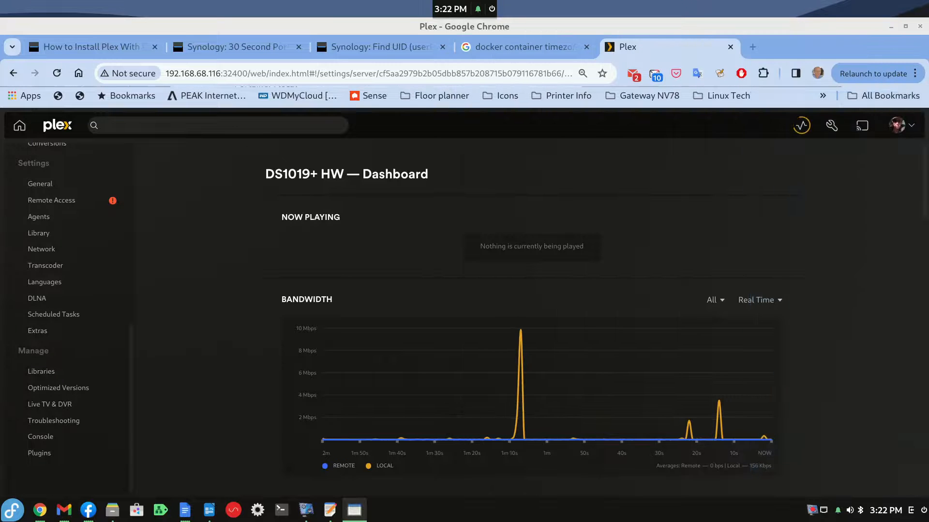
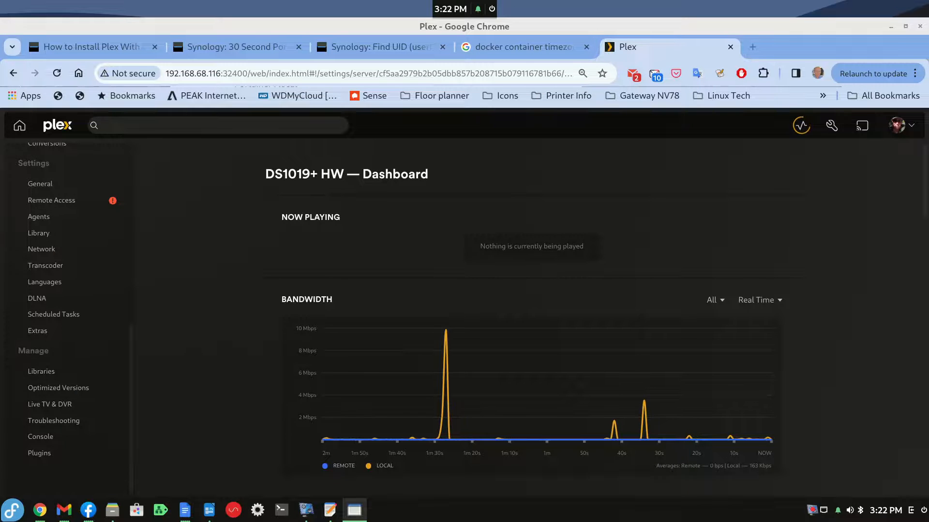
# Bring the Plex HTPC window back on screen, maximize it, and expand its navigation sidebar.
pyautogui.moveTo(928, 50); pyautogui.dragTo(442, 51)
pyautogui.doubleClick(442, 50)
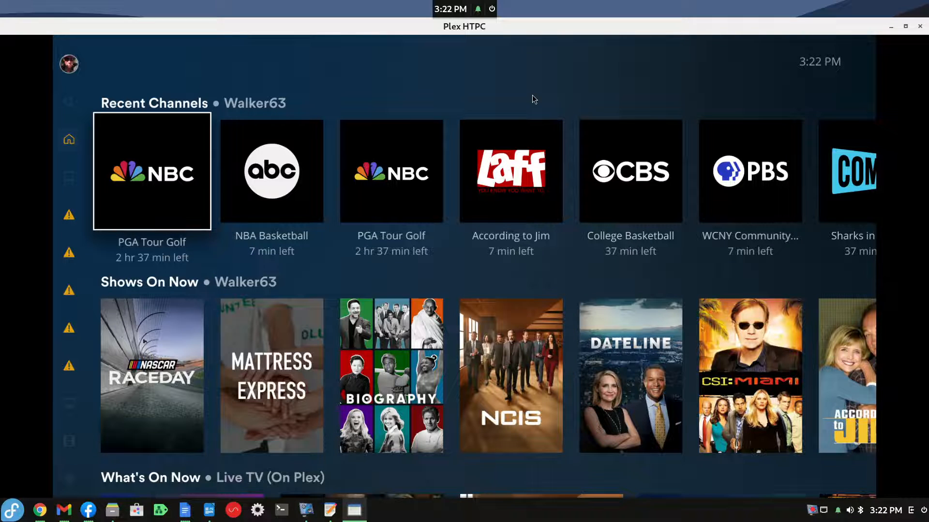
pyautogui.press('Left')
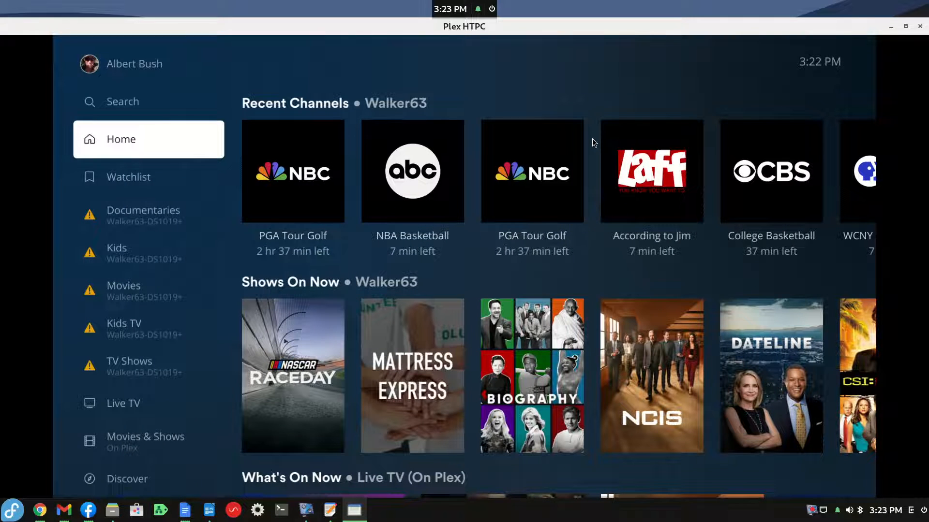
# Browse the Plex HTPC library list and open the Movies library of the DS1019+ HW server.
pyautogui.press('Down')
pyautogui.press('Down')
pyautogui.press('Down')
pyautogui.press('Return')
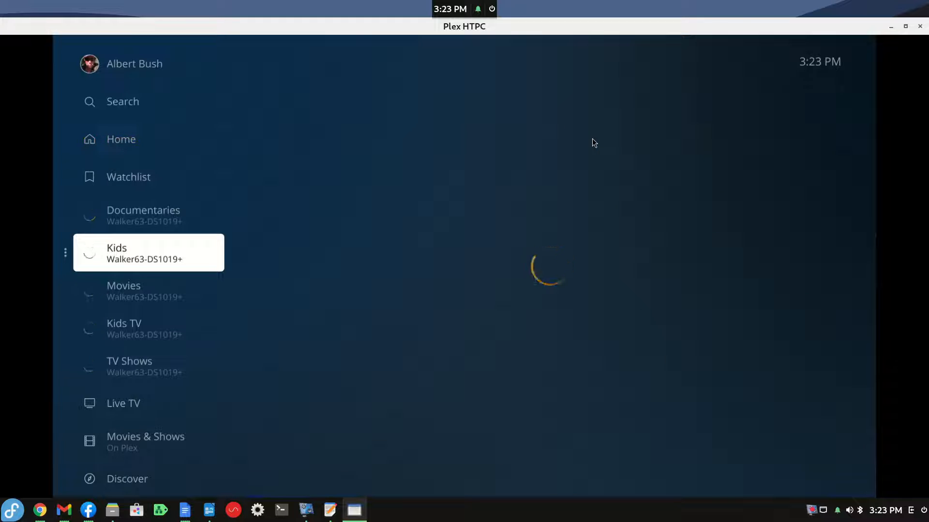
pyautogui.press('Down')
pyautogui.press('Down')
pyautogui.press('Down')
pyautogui.press('Down')
pyautogui.press('Down')
pyautogui.press('Down')
pyautogui.press('Down')
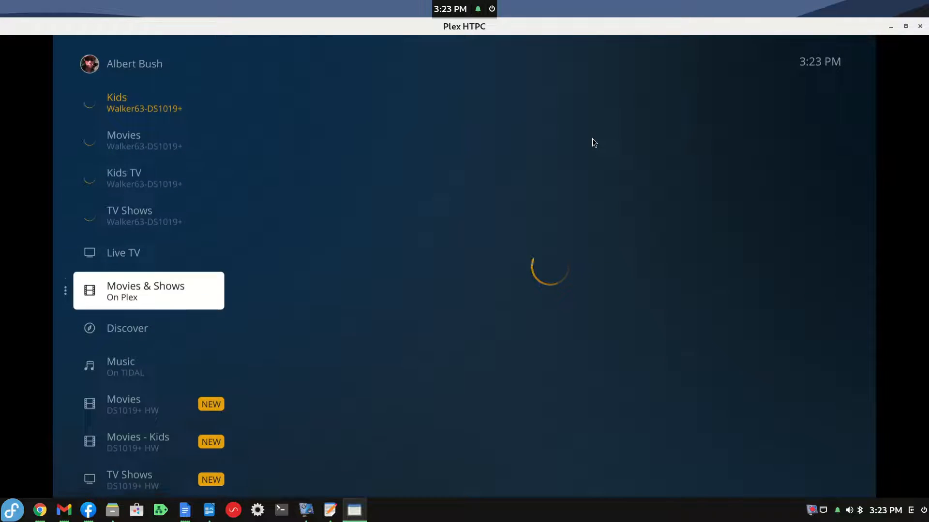
pyautogui.press('Return')
pyautogui.press('Down')
pyautogui.press('Down')
pyautogui.press('Down')
pyautogui.press('Down')
pyautogui.press('Down')
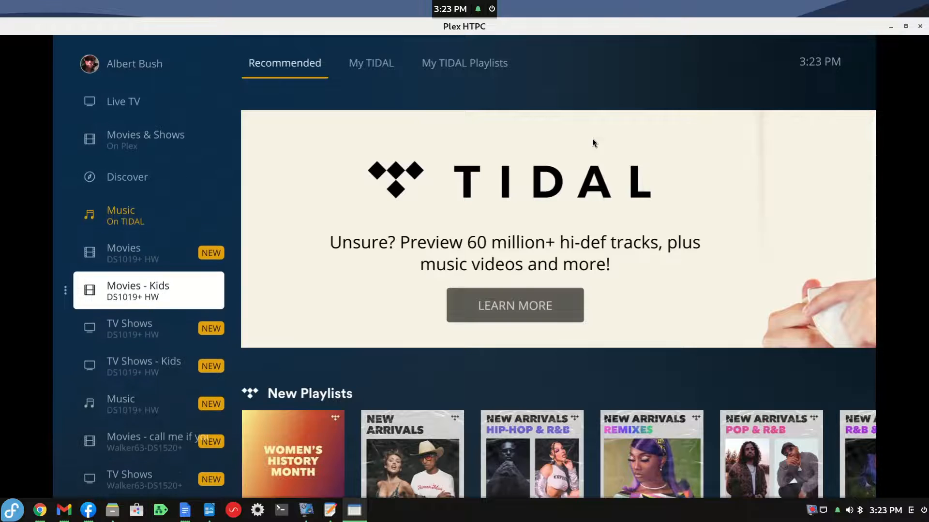
pyautogui.press('Up')
pyautogui.press('Up')
pyautogui.press('Up')
pyautogui.press('Up')
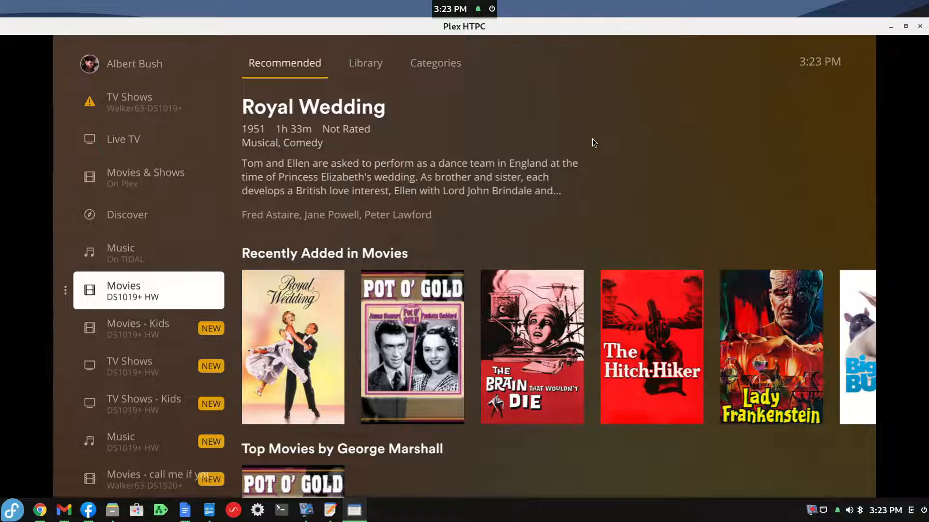
# Shrink the Plex HTPC window to uncover part of the dashboard and start playing Royal Wedding.
pyautogui.press('Right')
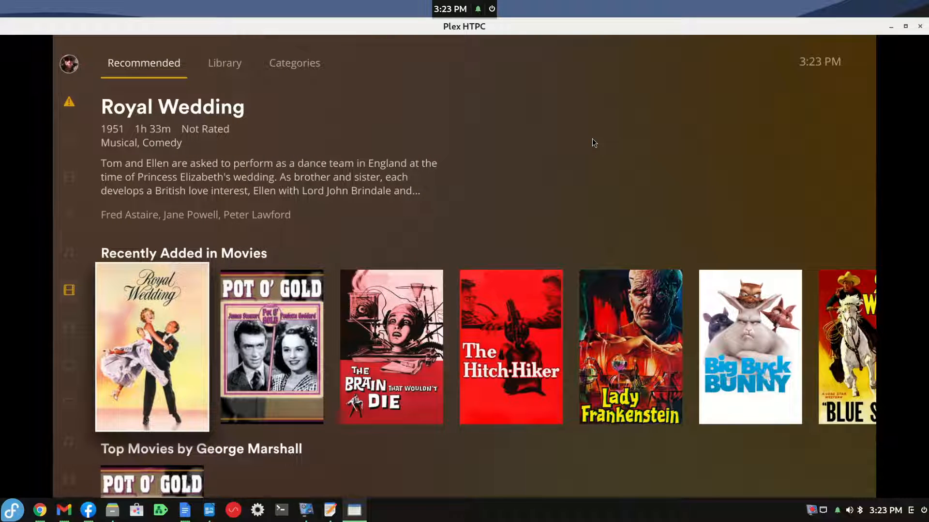
pyautogui.moveTo(621, 35); pyautogui.dragTo(368, 45)
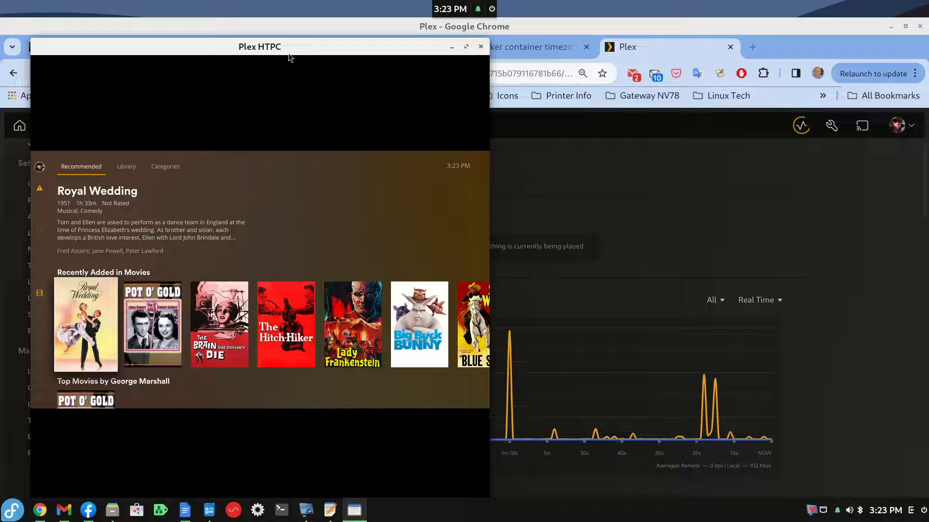
pyautogui.press('Right')
pyautogui.press('Left')
pyautogui.press('Return')
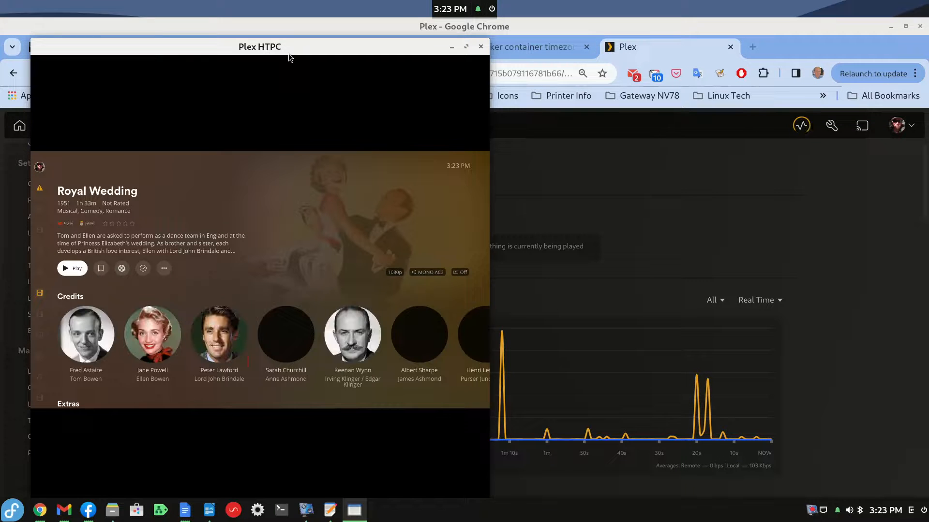
pyautogui.press('Return')
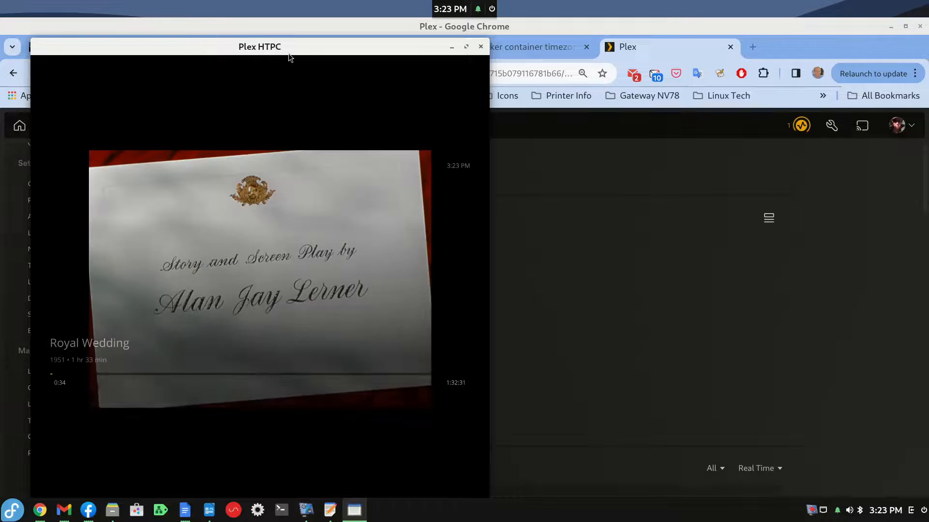
# Skip Royal Wedding forward to about 5:05 and pause playback.
pyautogui.press('Right')
pyautogui.press('Right')
pyautogui.press('Right')
pyautogui.press('Return')
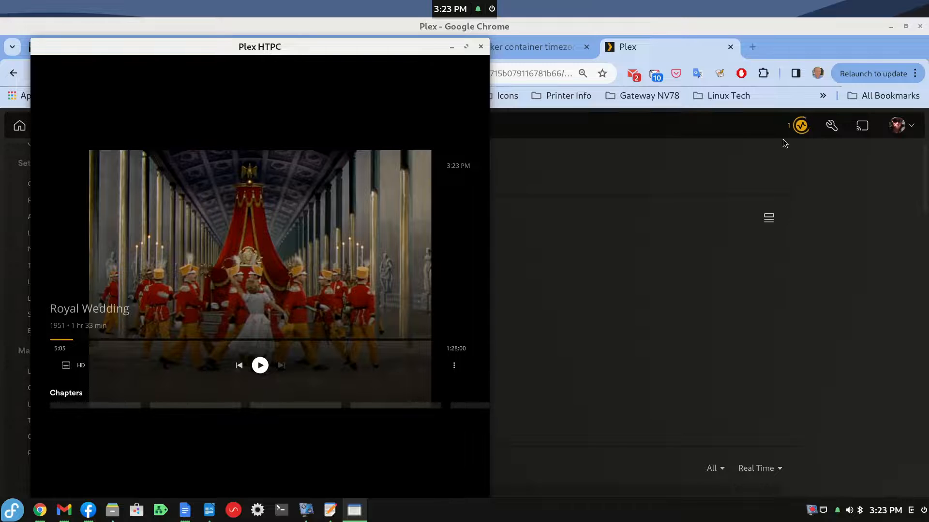
# Open the DS1019+ HW dashboard, place the browser window beside the player, and return focus to Plex HTPC.
pyautogui.click(801, 126)
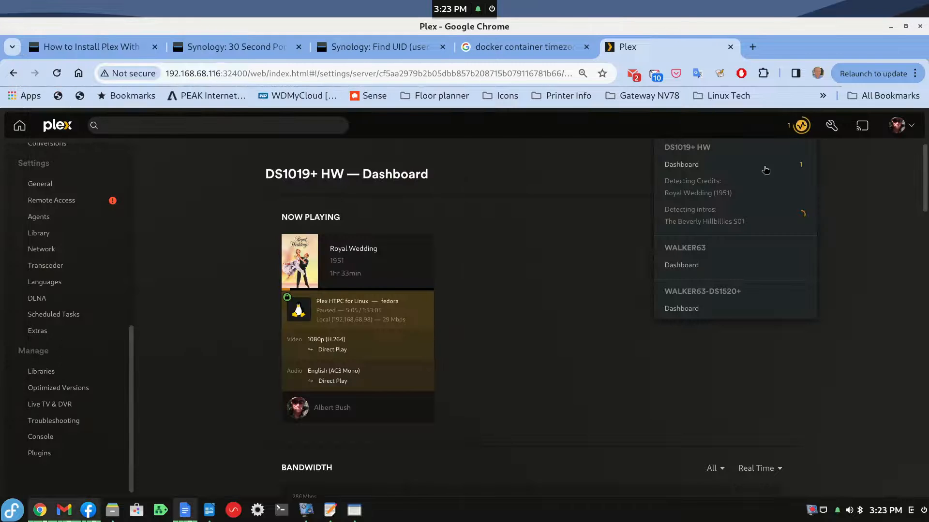
pyautogui.click(689, 166)
pyautogui.moveTo(532, 19); pyautogui.dragTo(587, 29)
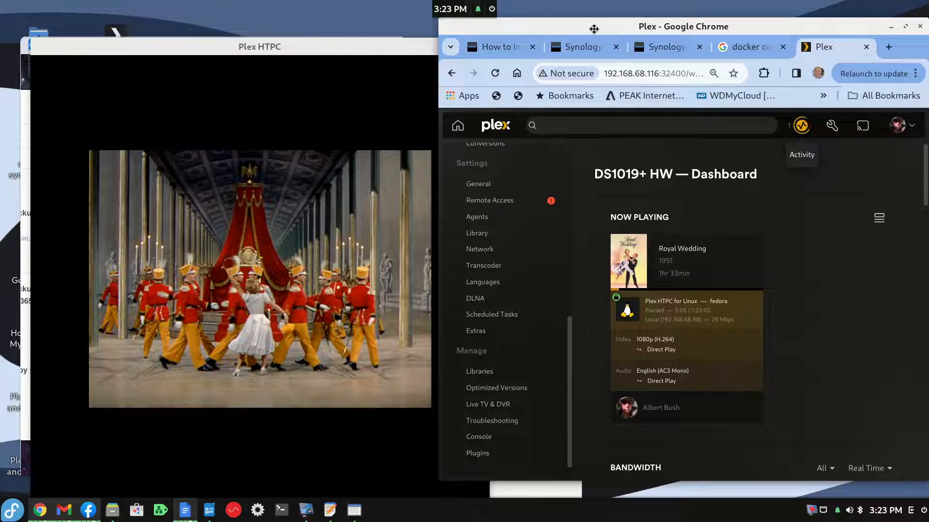
pyautogui.click(344, 46)
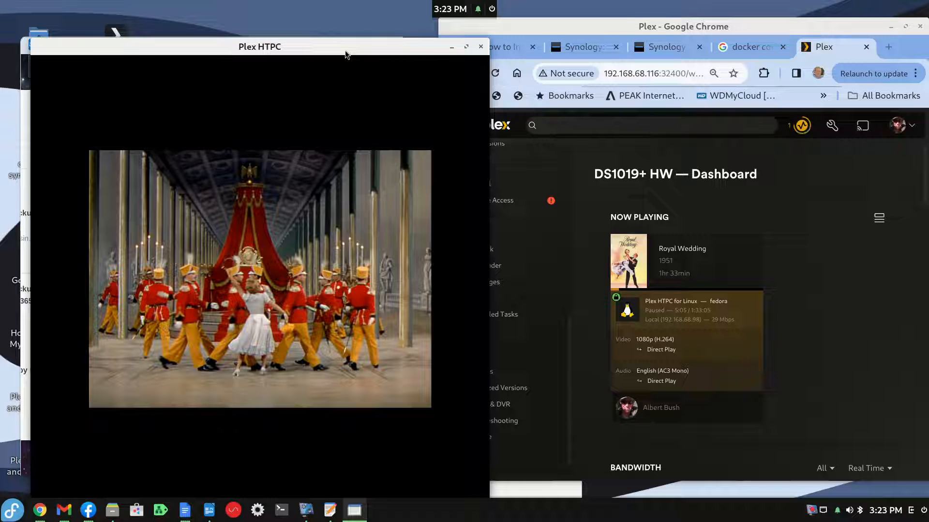
# Set the movie's playback quality to 4 Mbps 720p, let it play briefly, and pause it.
pyautogui.press('Left')
pyautogui.press('Left')
pyautogui.press('Left')
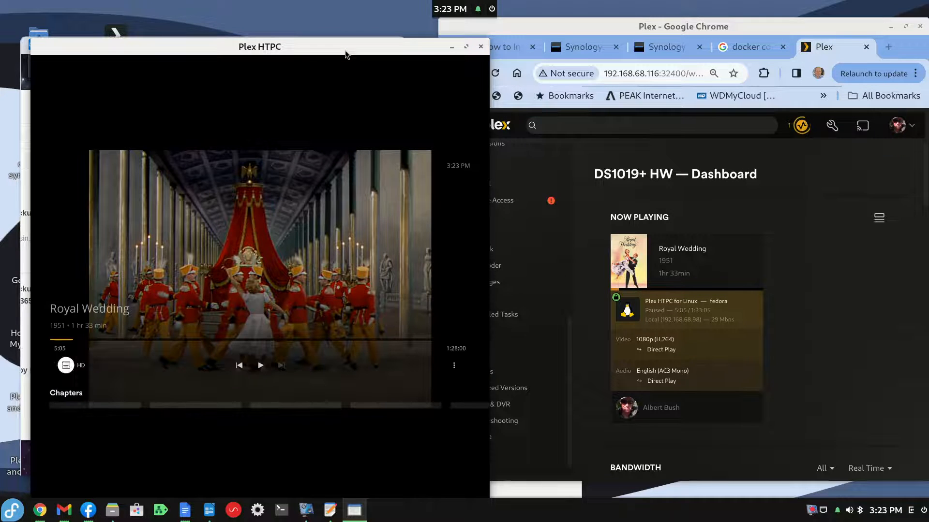
pyautogui.press('Right')
pyautogui.press('Return')
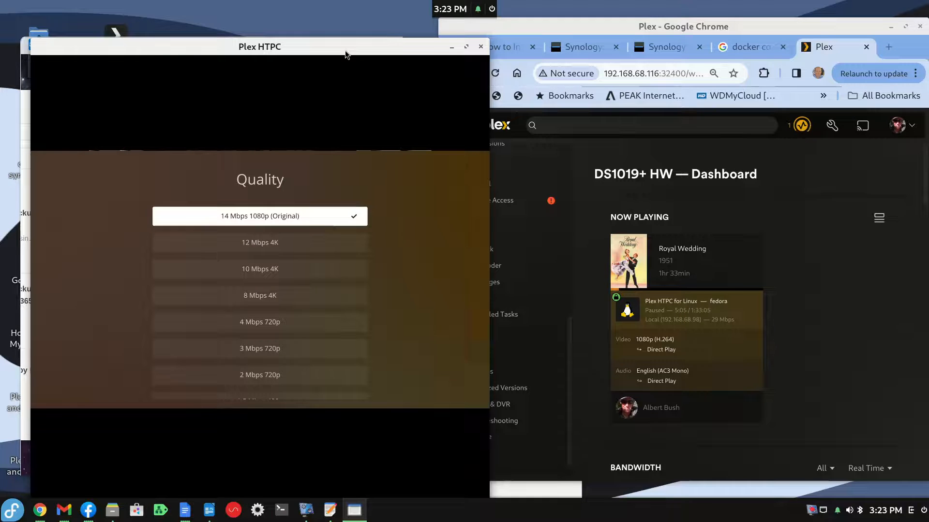
pyautogui.press('Down')
pyautogui.press('Down')
pyautogui.press('Down')
pyautogui.press('Down')
pyautogui.press('Down')
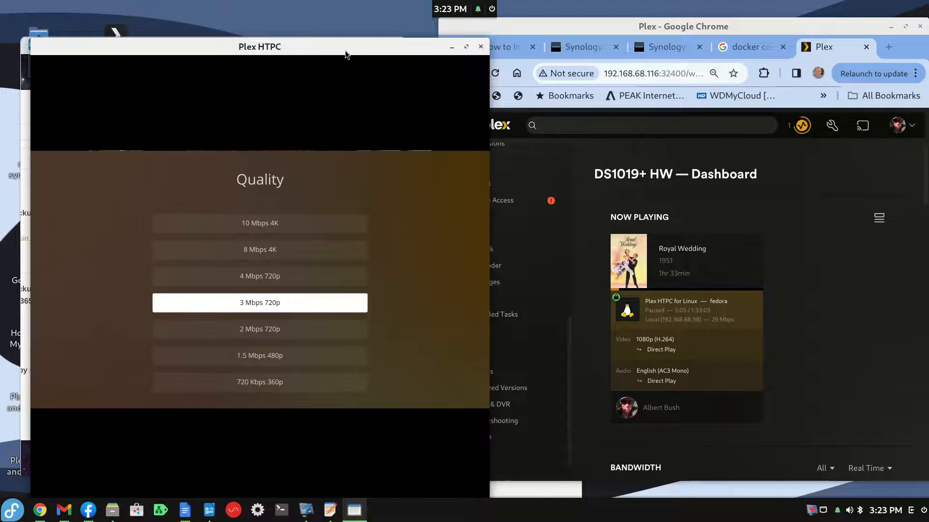
pyautogui.press('Return')
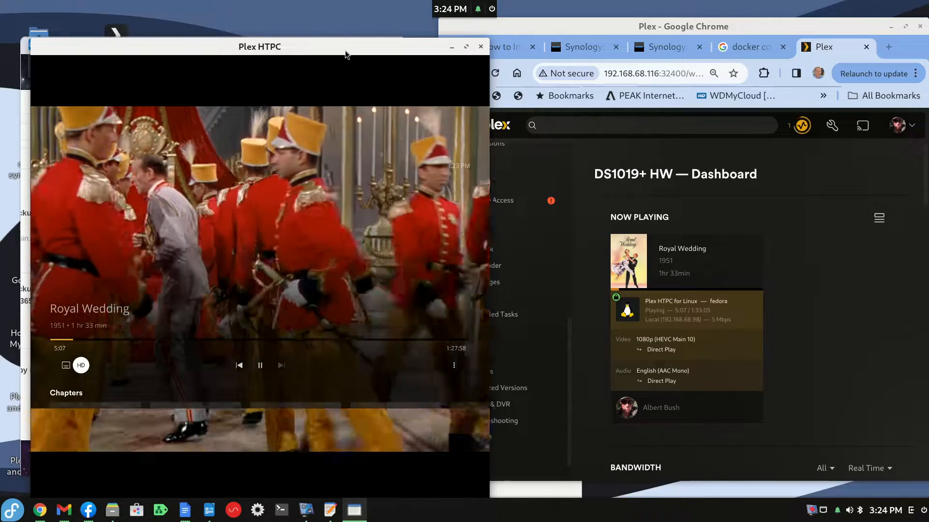
pyautogui.press('space')
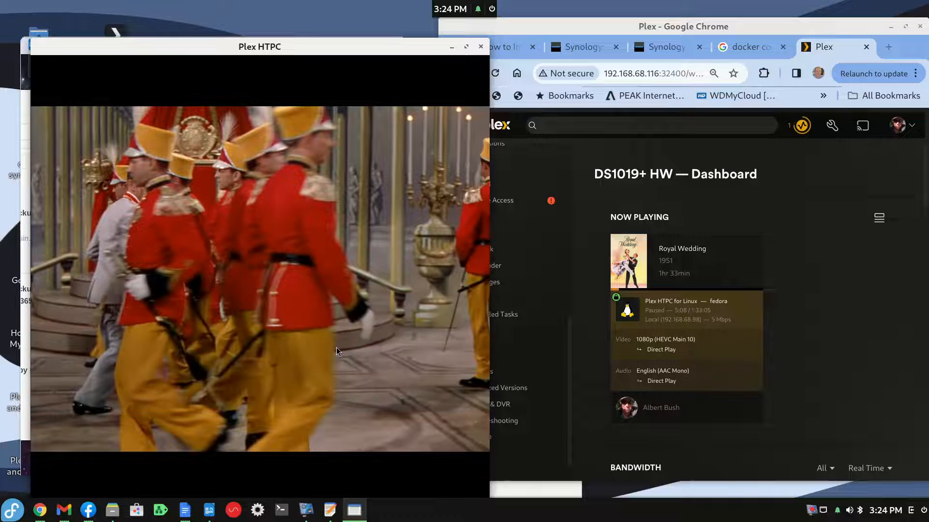
# Reopen the playback quality choices, reselect 4 Mbps 720p, play the movie for a few seconds, and pause.
pyautogui.press('Down')
pyautogui.press('Left')
pyautogui.press('Left')
pyautogui.press('Left')
pyautogui.press('Right')
pyautogui.press('Return')
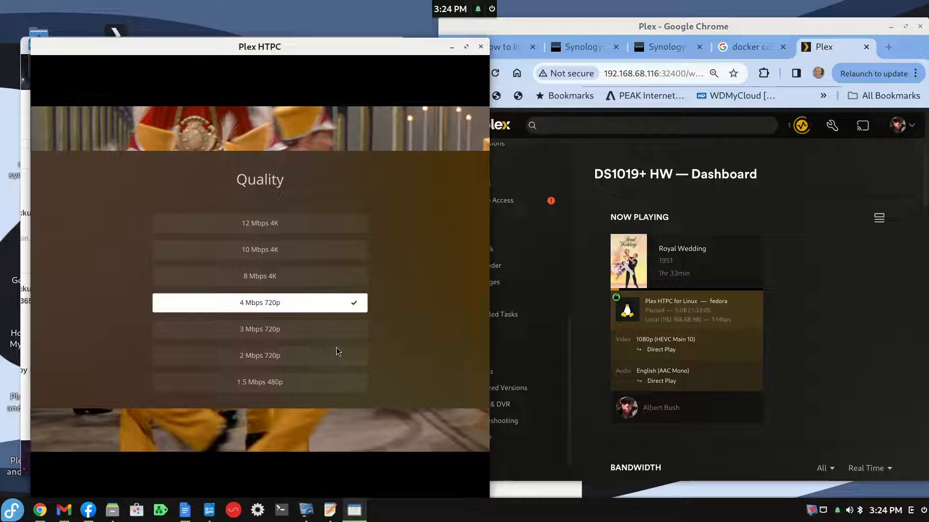
pyautogui.press('Return')
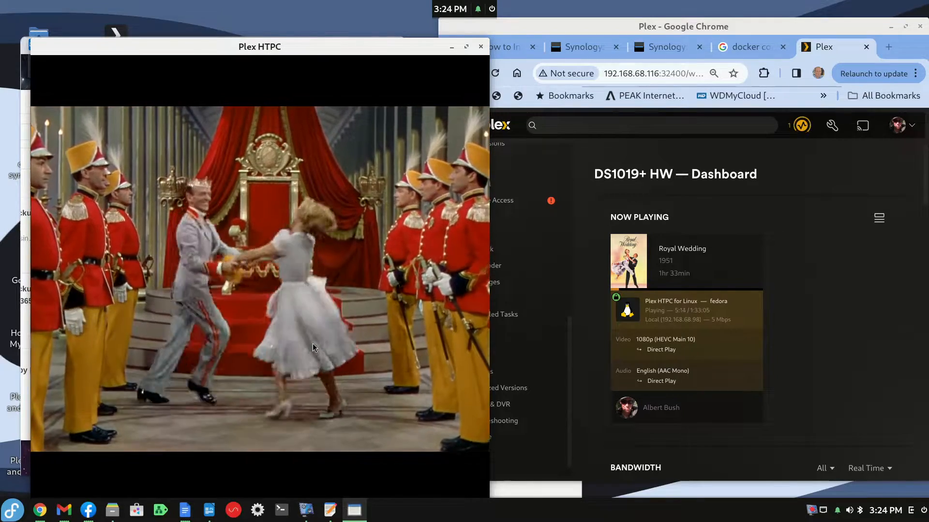
pyautogui.press('space')
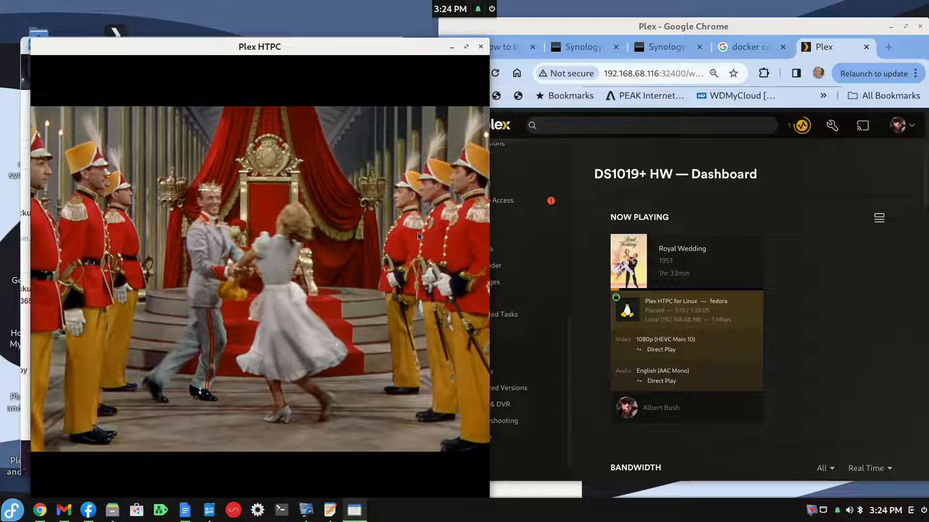
# Reload the Plex web page, move the browser off screen to select the user privately, and bring it back beside the player.
pyautogui.click(843, 48)
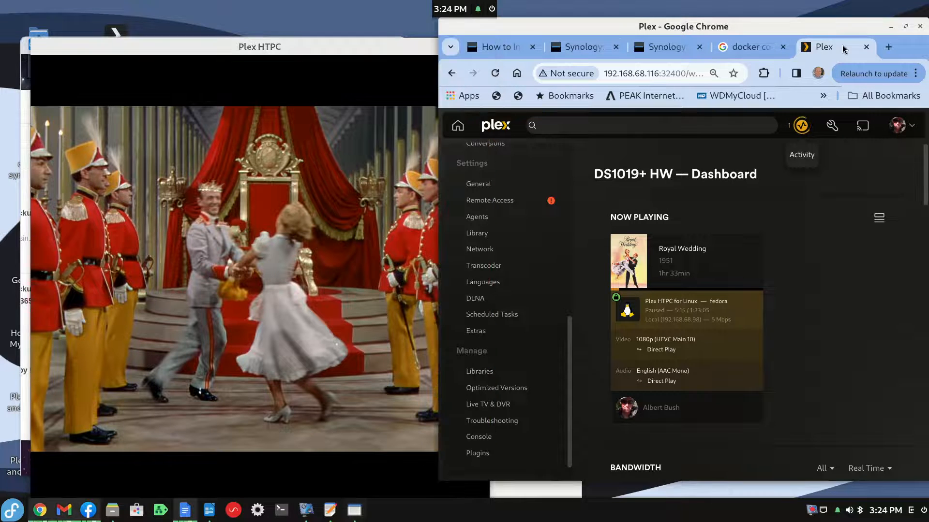
pyautogui.click(495, 74)
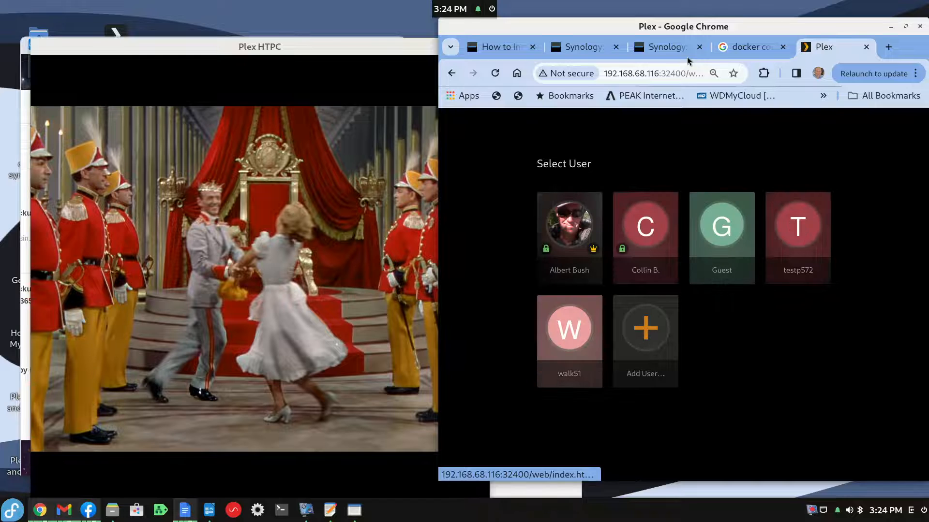
pyautogui.moveTo(721, 27); pyautogui.dragTo(928, 27)
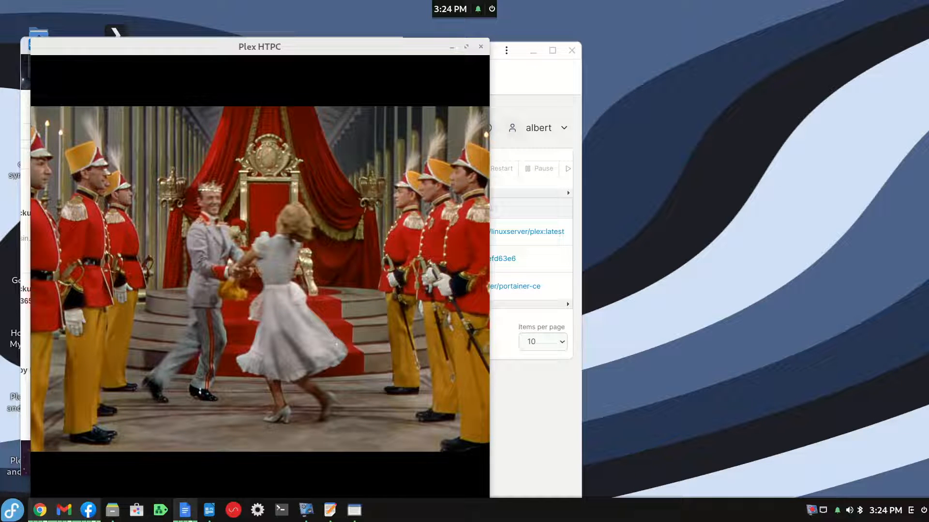
pyautogui.moveTo(928, 29); pyautogui.dragTo(660, 41)
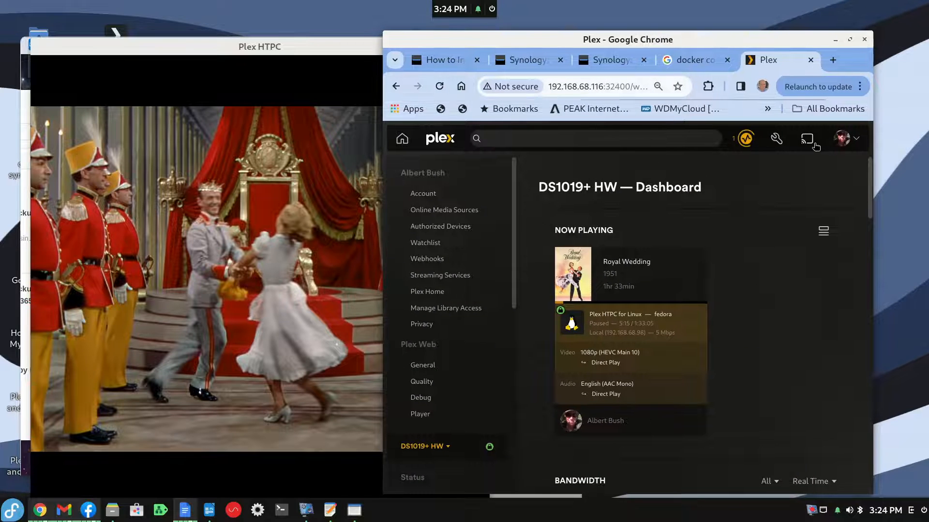
# Enable Automatically Sign In in the Plex Web General settings and save the changes.
pyautogui.click(474, 366)
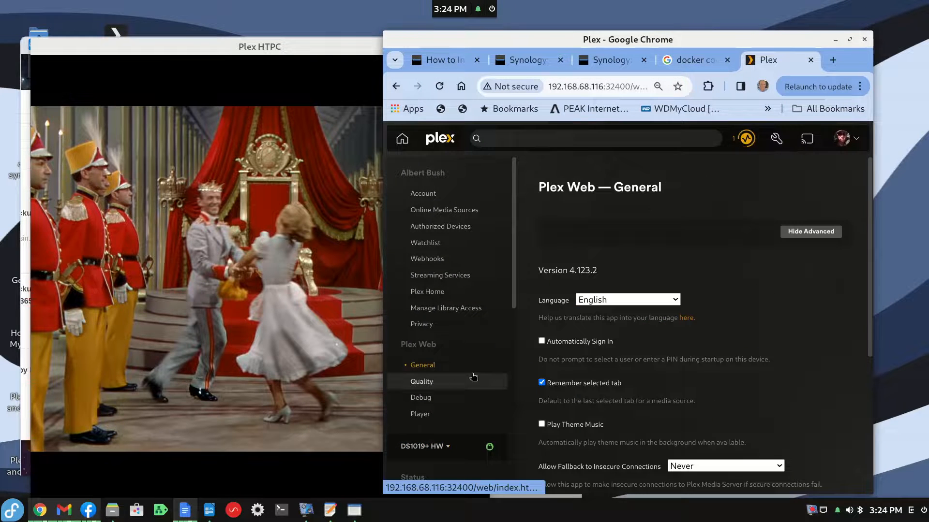
pyautogui.scroll(-5, 457, 357)
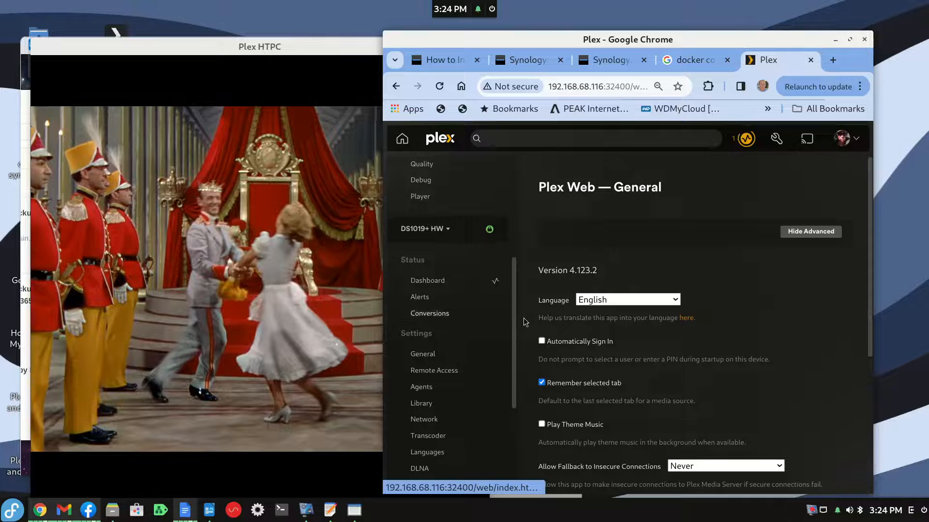
pyautogui.scroll(-3, 526, 322)
pyautogui.click(541, 196)
pyautogui.scroll(-2, 648, 297)
pyautogui.click(600, 462)
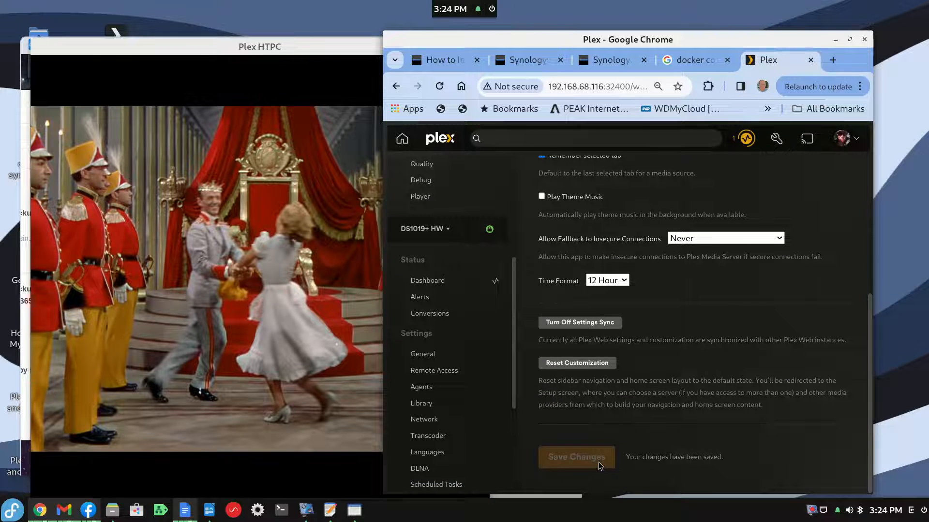
# Reopen the DS1019+ HW dashboard and arrange the browser and Plex HTPC windows so playback details stay visible.
pyautogui.scroll(5, 667, 384)
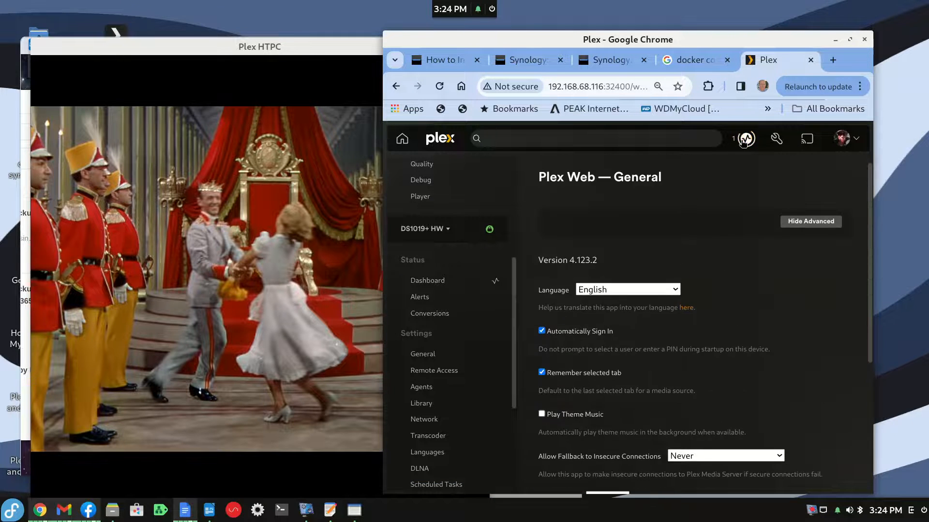
pyautogui.click(743, 140)
pyautogui.click(646, 180)
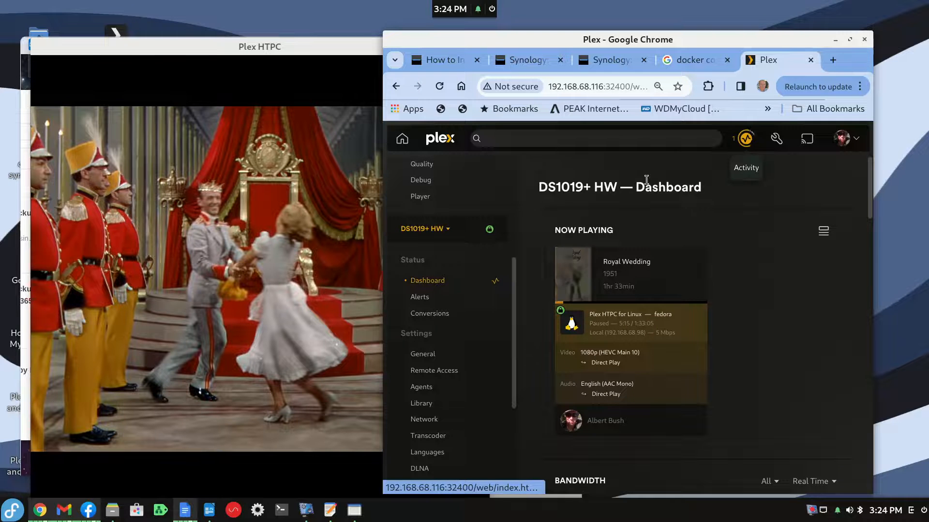
pyautogui.moveTo(706, 36); pyautogui.dragTo(745, 31)
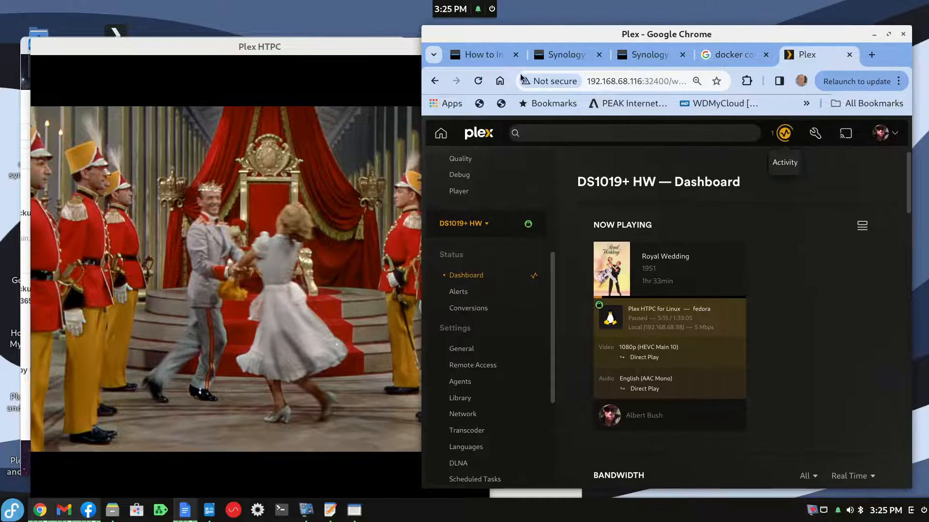
pyautogui.click(369, 47)
pyautogui.moveTo(369, 47); pyautogui.dragTo(359, 39)
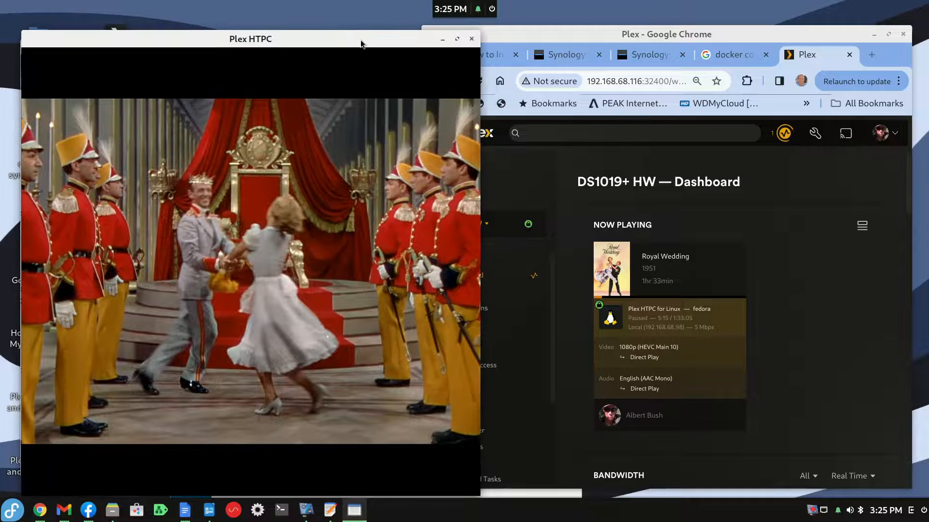
# Skip Royal Wedding back slightly, open its playback quality choices, and select 1.5 Mbps 480p.
pyautogui.press('Left')
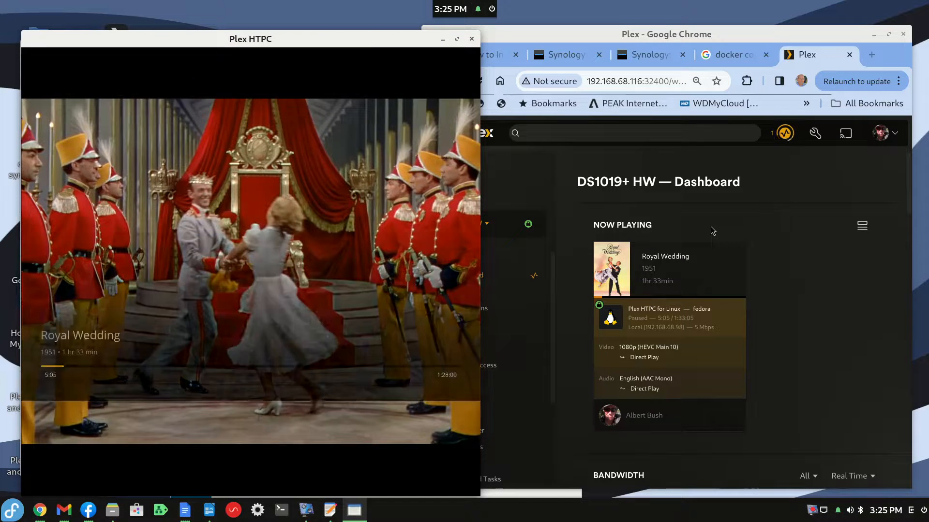
pyautogui.press('Down')
pyautogui.press('Down')
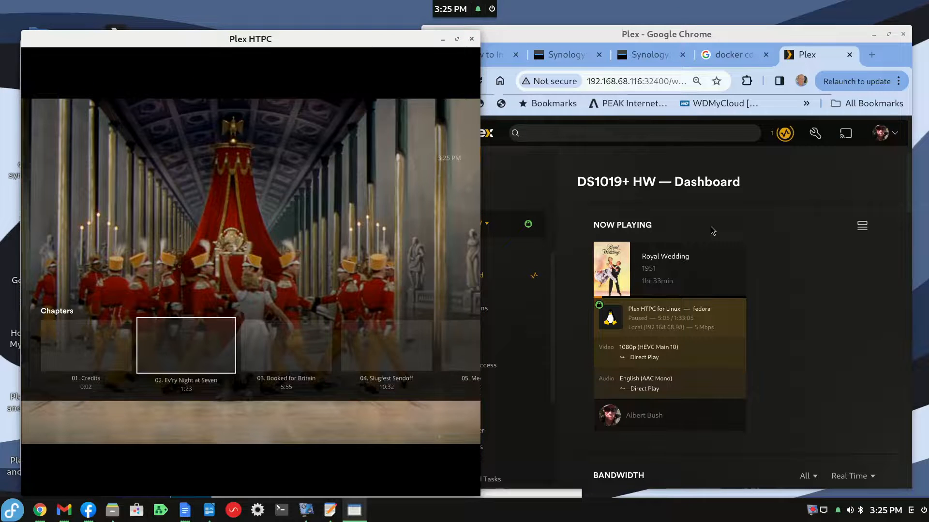
pyautogui.press('Up')
pyautogui.press('Left')
pyautogui.press('Left')
pyautogui.press('Right')
pyautogui.press('Return')
pyautogui.press('Down')
pyautogui.press('Down')
pyautogui.press('Down')
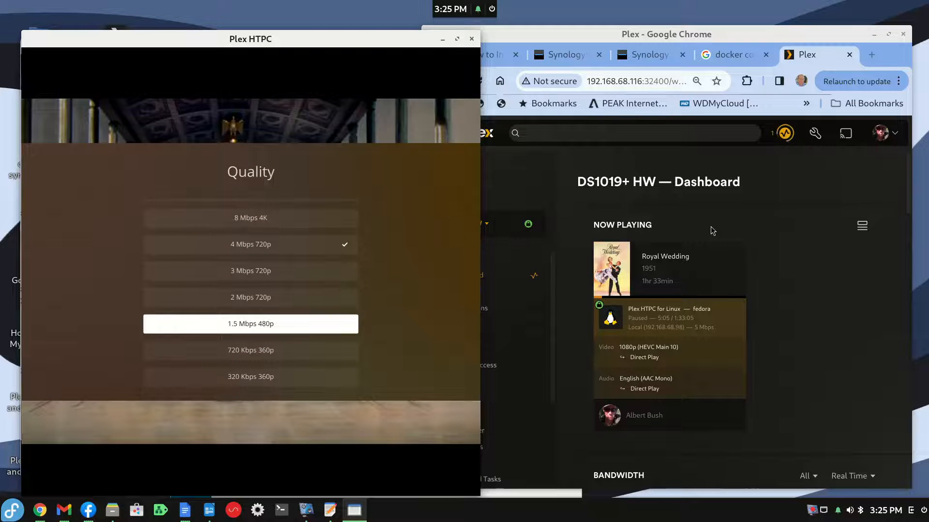
pyautogui.press('Return')
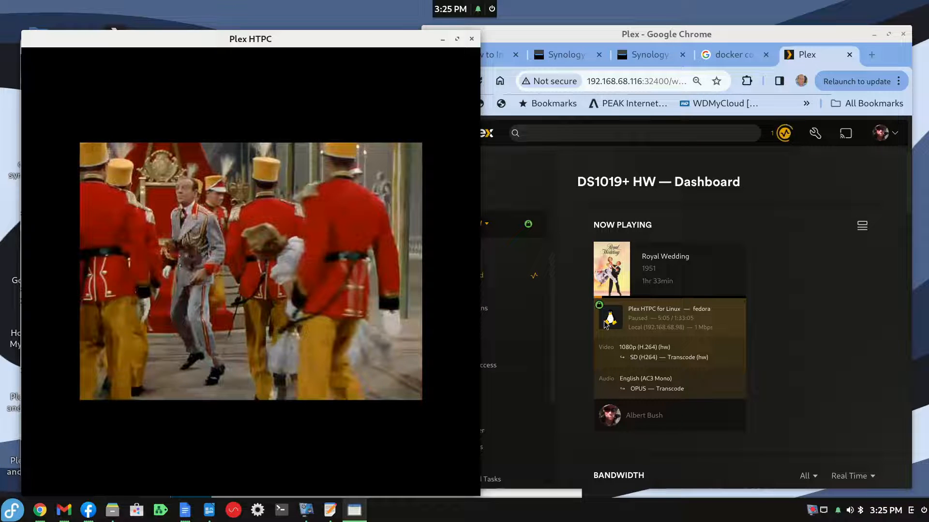
# Leave the Royal Wedding playback, resume the movie from its details page, and pause it.
pyautogui.press('Escape')
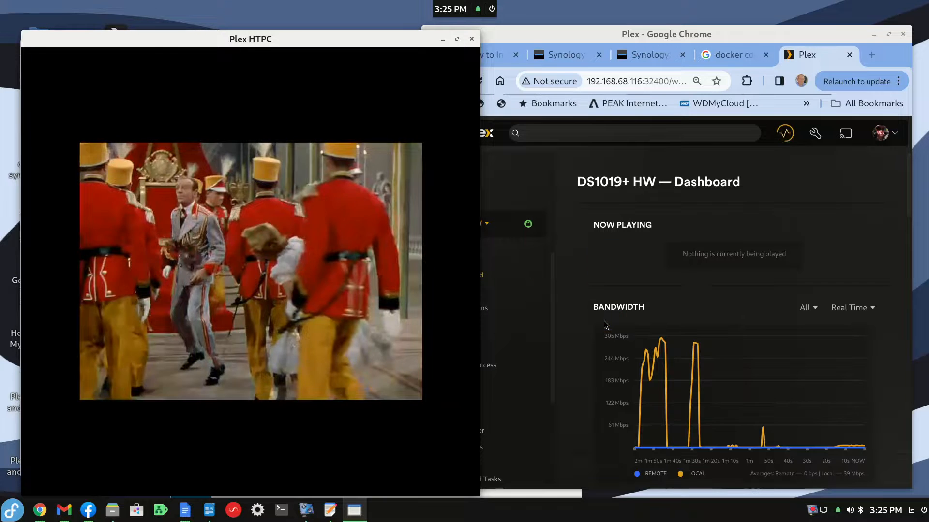
pyautogui.press('Return')
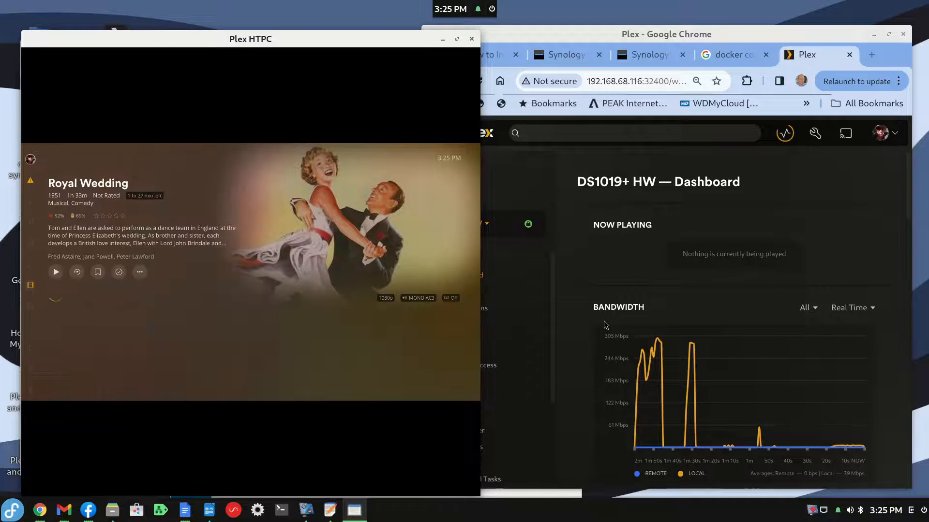
pyautogui.press('Return')
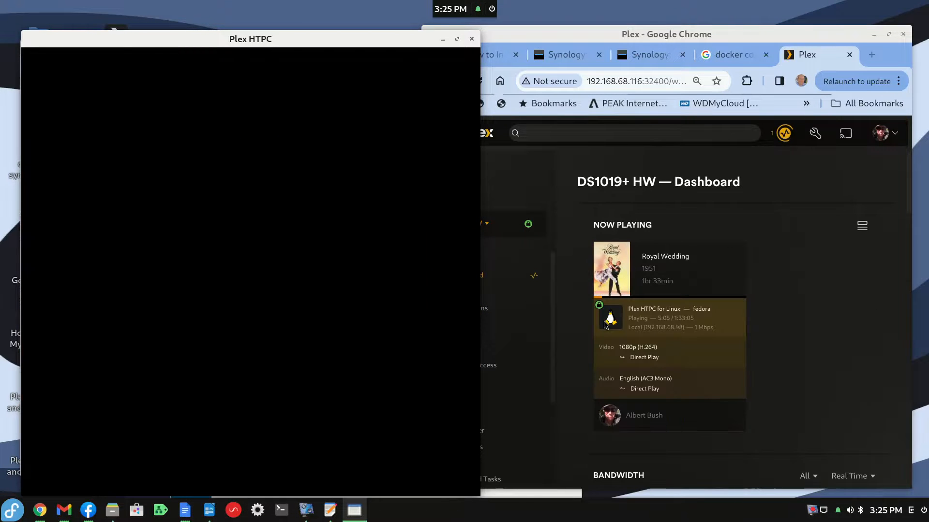
pyautogui.press('space')
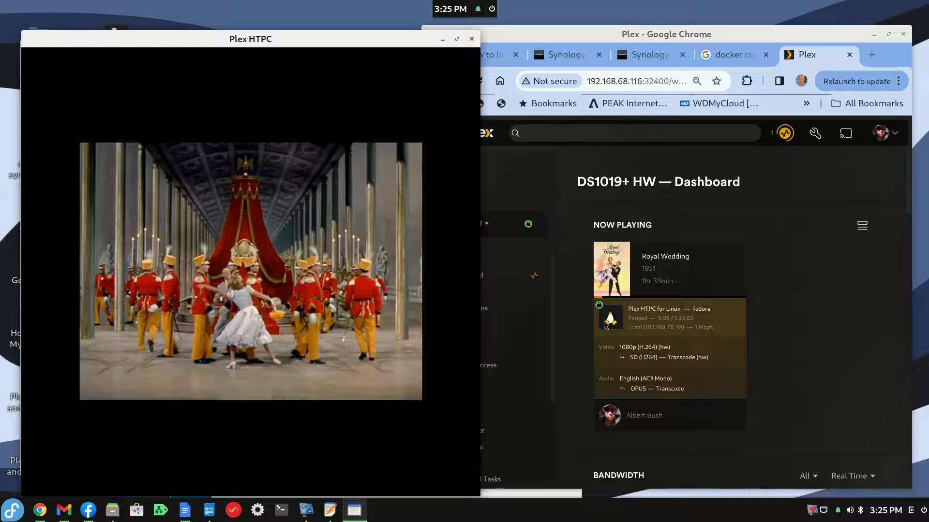
# Set Royal Wedding's playback quality to 14 Mbps 1080p (Original).
pyautogui.press('Down')
pyautogui.press('Left')
pyautogui.press('Left')
pyautogui.press('Left')
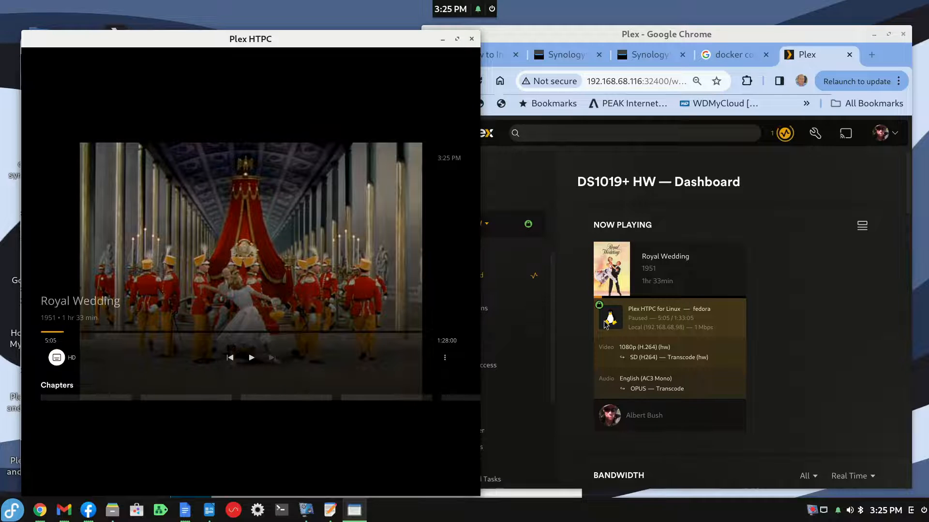
pyautogui.press('Return')
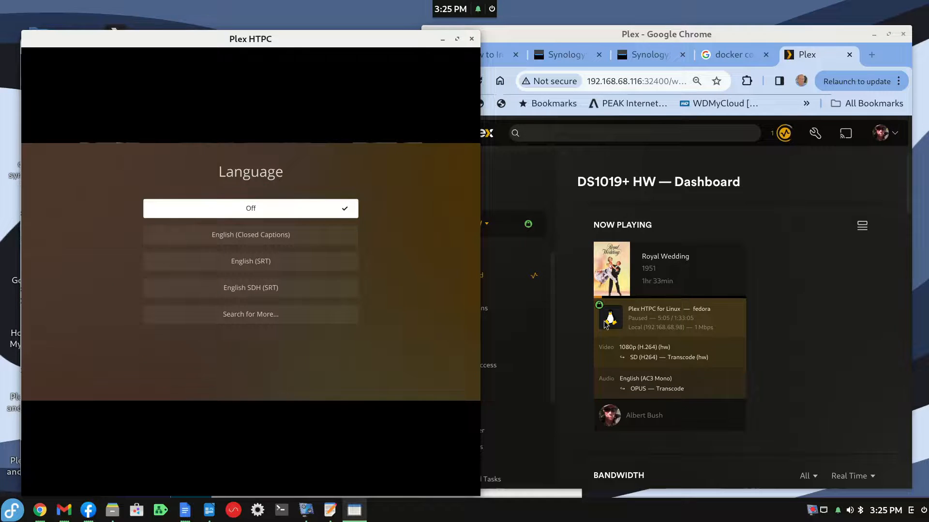
pyautogui.press('Escape')
pyautogui.press('Right')
pyautogui.press('Return')
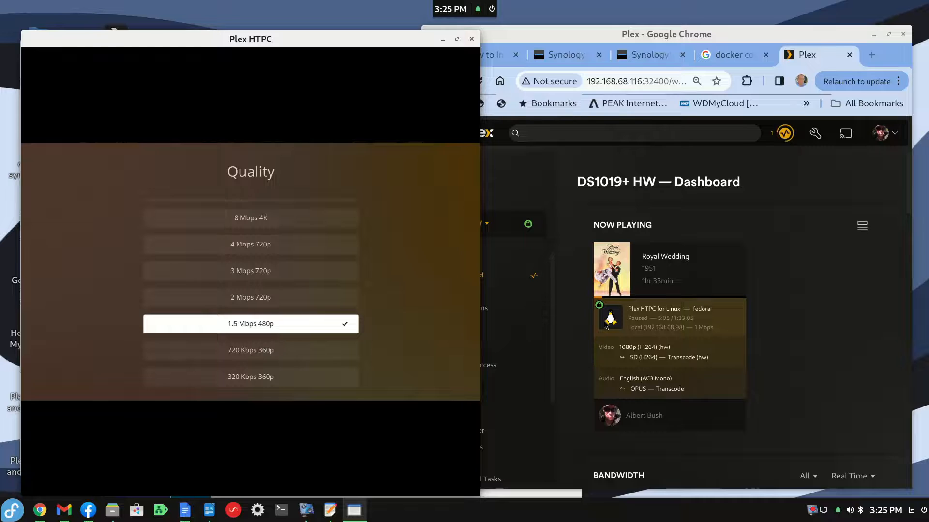
pyautogui.press('Up')
pyautogui.press('Up')
pyautogui.press('Up')
pyautogui.press('Up')
pyautogui.press('Up')
pyautogui.press('Up')
pyautogui.press('Up')
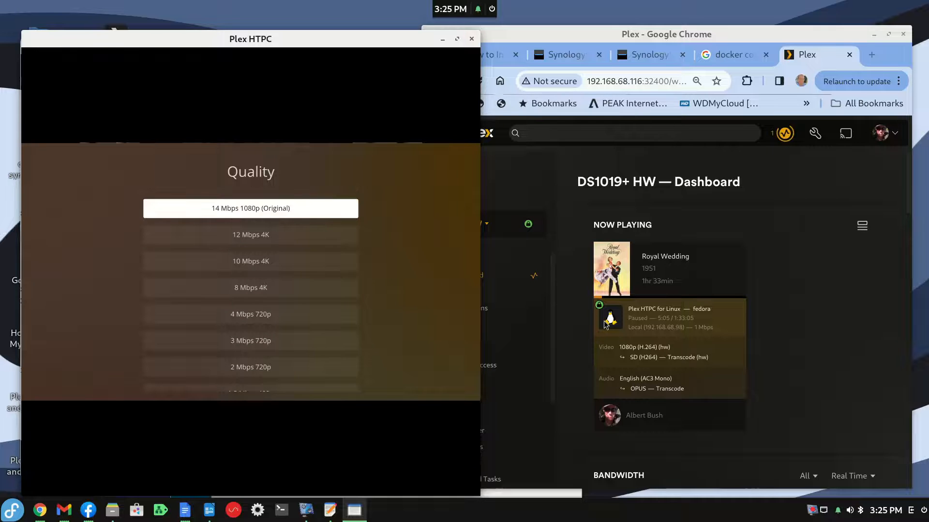
pyautogui.press('Return')
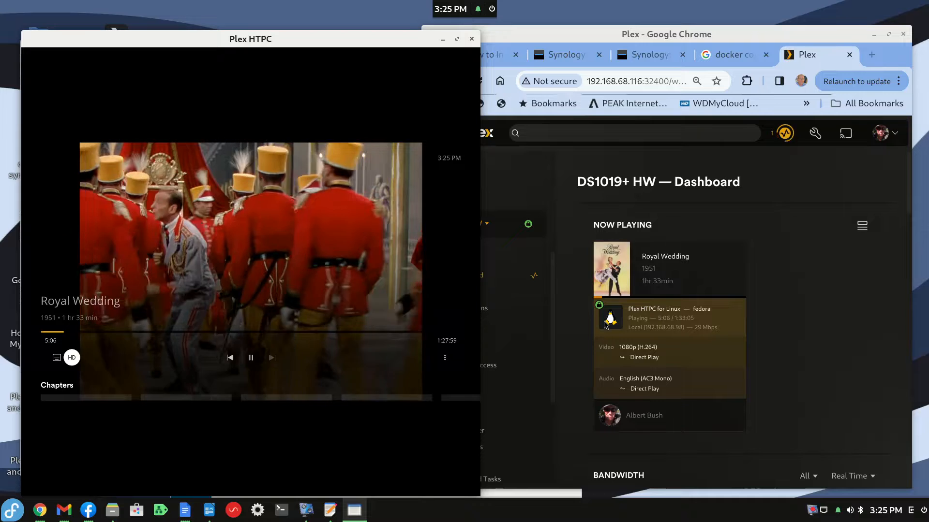
# Stop Royal Wedding and open The Hitch-Hiker from Recently Added in Movies.
pyautogui.press('Escape')
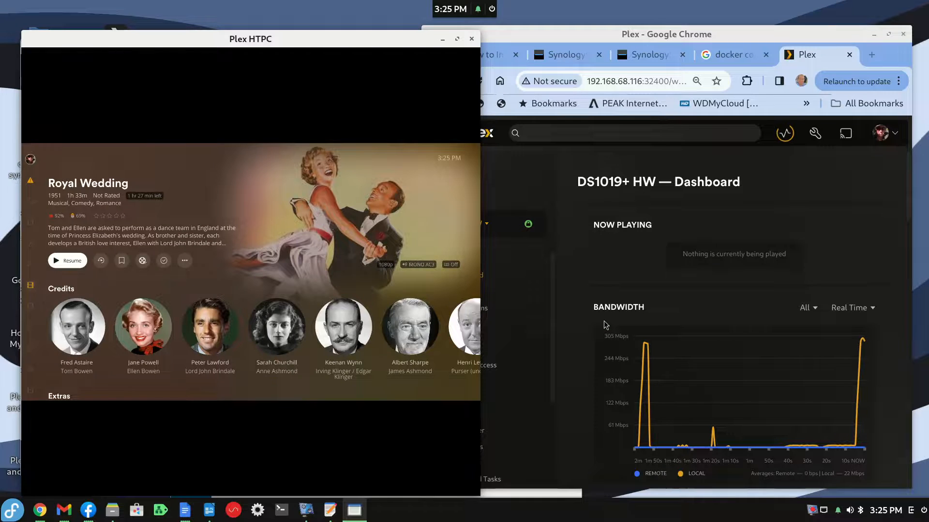
pyautogui.press('Escape')
pyautogui.press('Right')
pyautogui.press('Right')
pyautogui.press('Right')
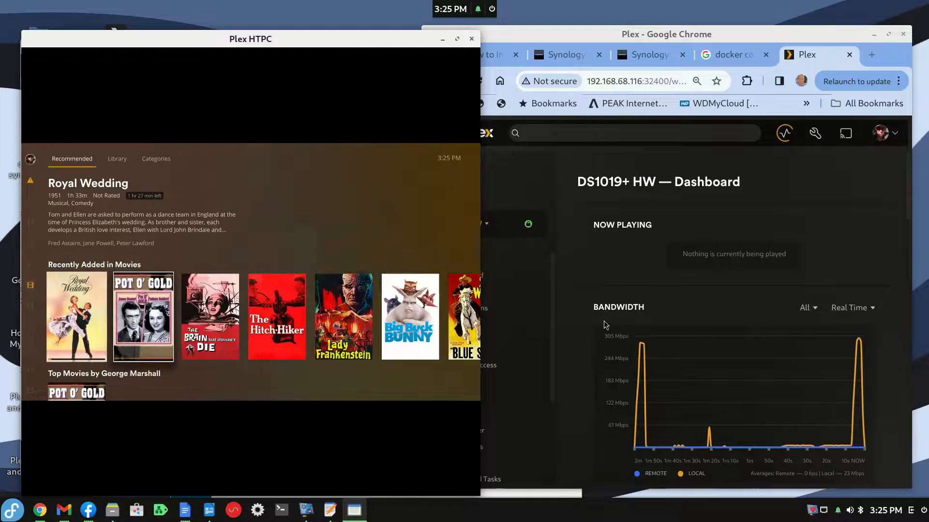
pyautogui.press('Return')
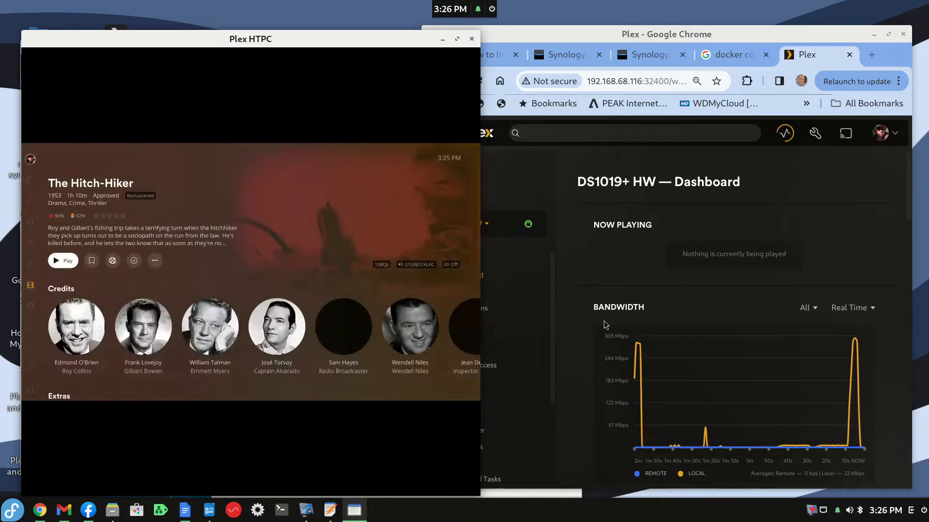
# Choose a specific version of The Hitch-Hiker to play: 19.1 Mbps, 1080p (H.264).
pyautogui.press('Right')
pyautogui.press('Right')
pyautogui.press('Right')
pyautogui.press('Right')
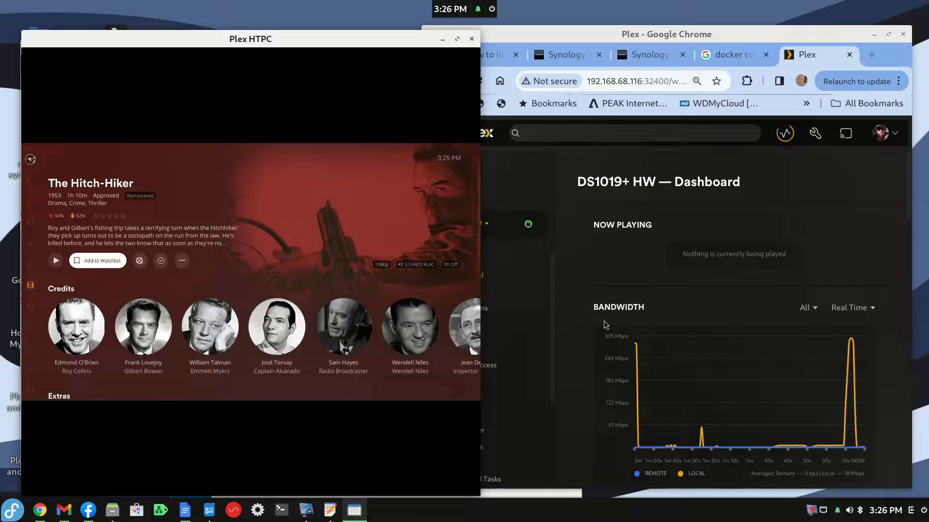
pyautogui.press('Return')
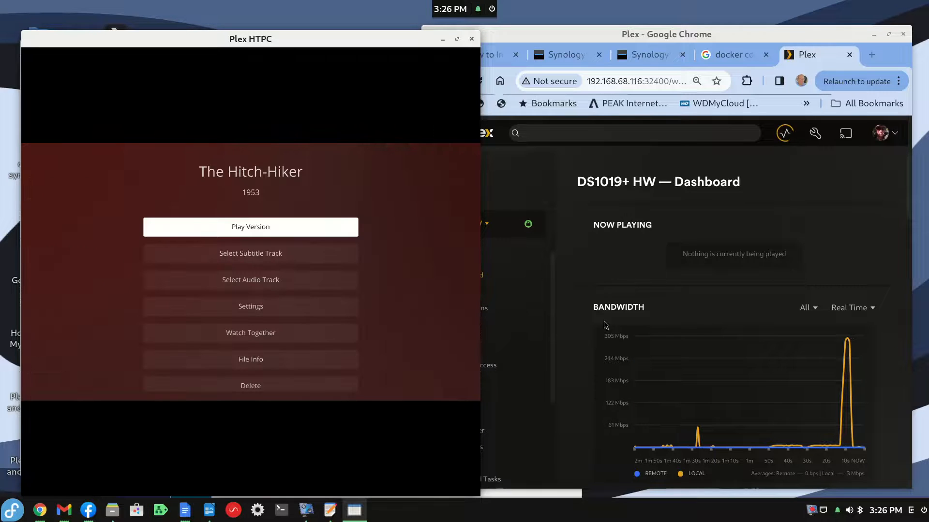
pyautogui.press('Return')
pyautogui.press('Down')
pyautogui.press('Up')
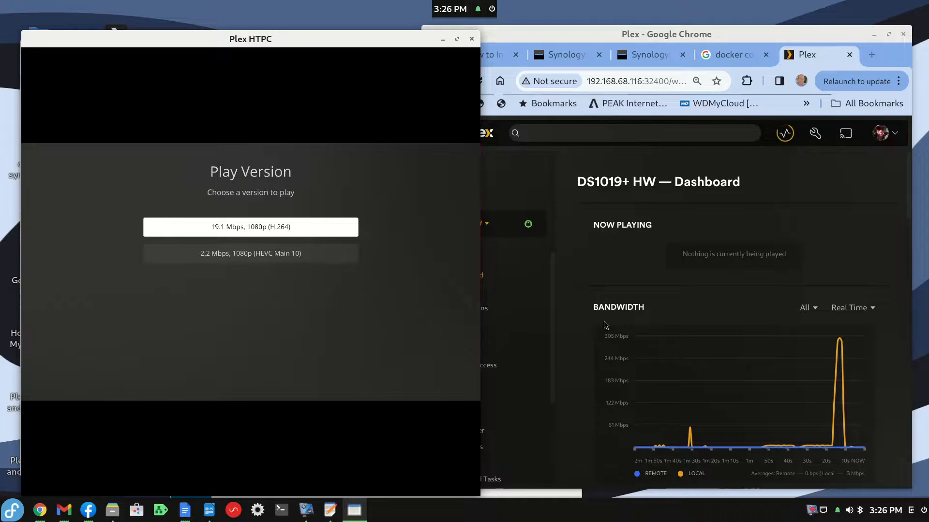
pyautogui.press('Return')
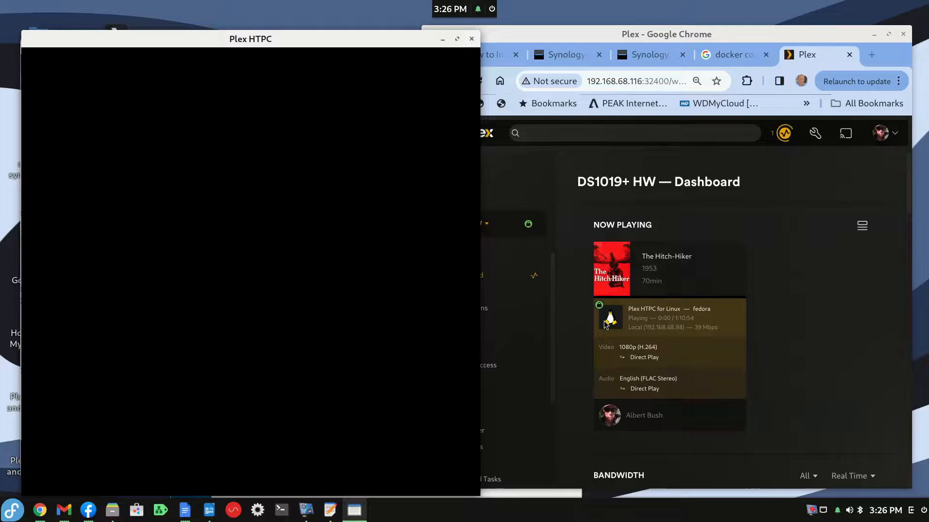
# Pause The Hitch-Hiker and switch its playback quality to 4 Mbps 720p.
pyautogui.press('Left')
pyautogui.press('Left')
pyautogui.press('Left')
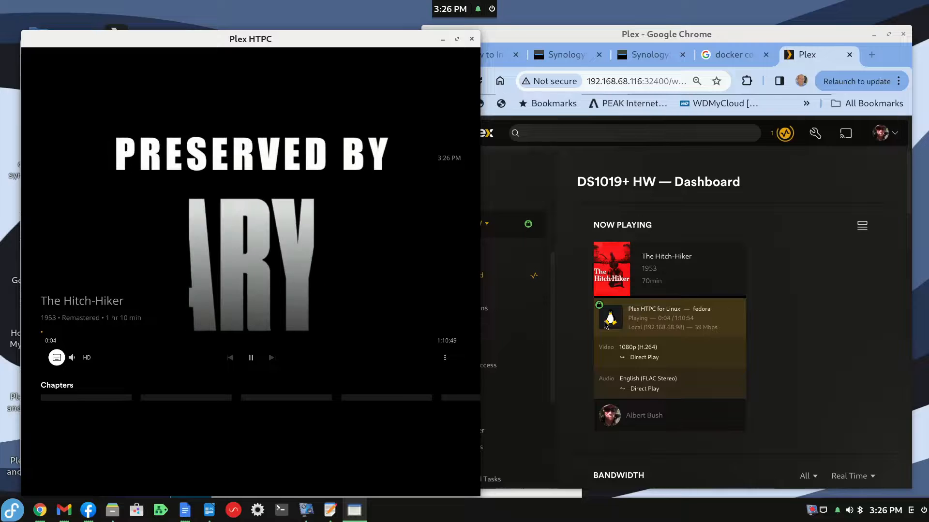
pyautogui.press('Right')
pyautogui.press('Right')
pyautogui.press('space')
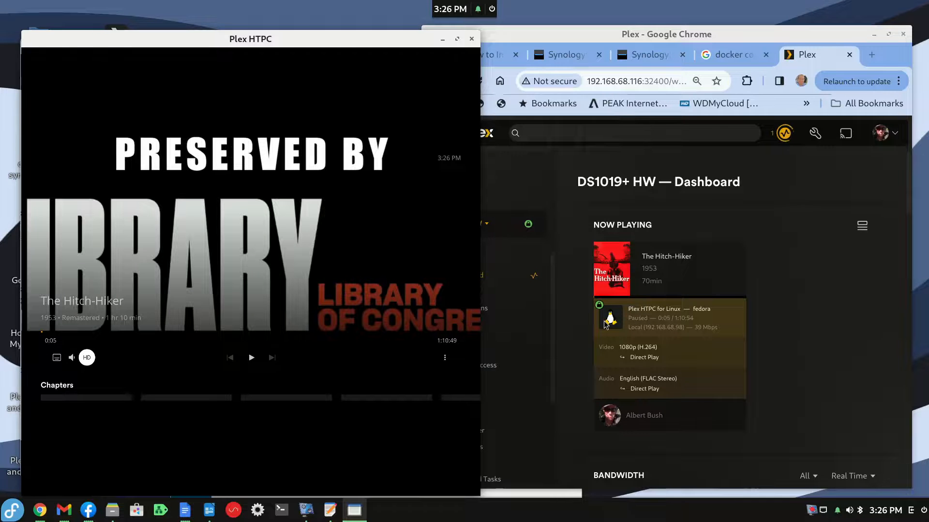
pyautogui.press('Return')
pyautogui.press('Down')
pyautogui.press('Down')
pyautogui.press('Down')
pyautogui.press('Down')
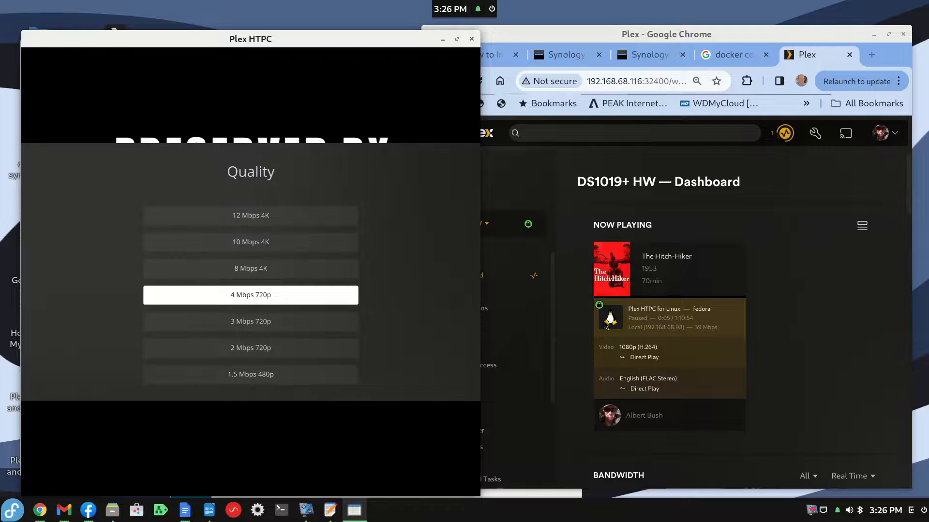
pyautogui.press('Return')
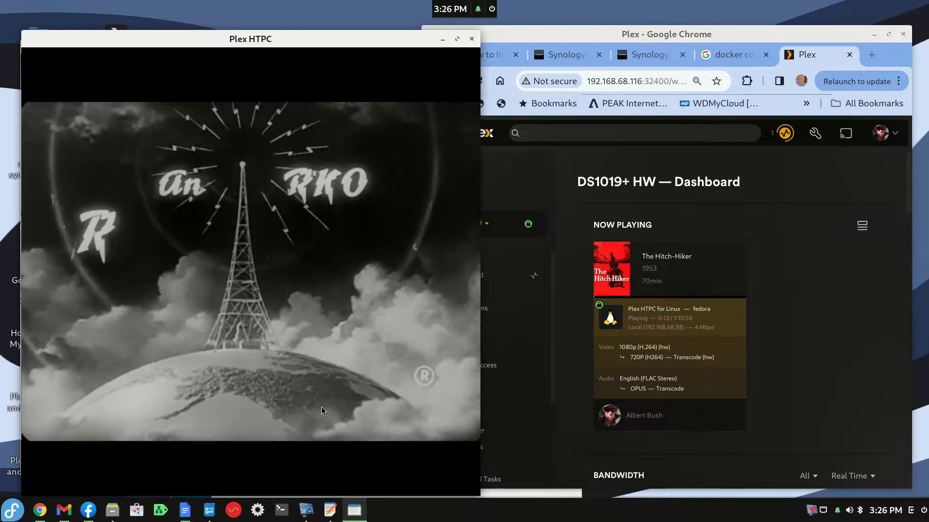
# Restart The Hitch-Hiker with the playback quality set to 19.1 Mbps 1080p (Original) and pause it.
pyautogui.press('Escape')
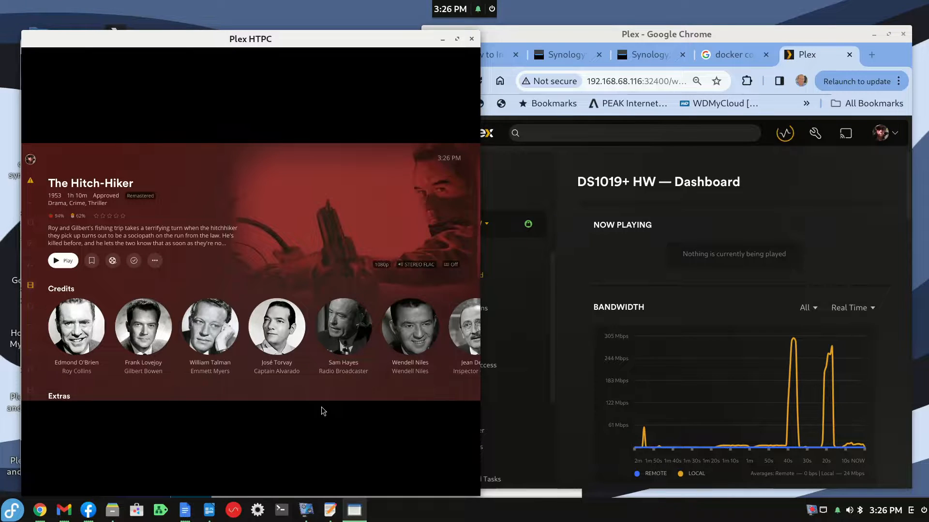
pyautogui.press('Return')
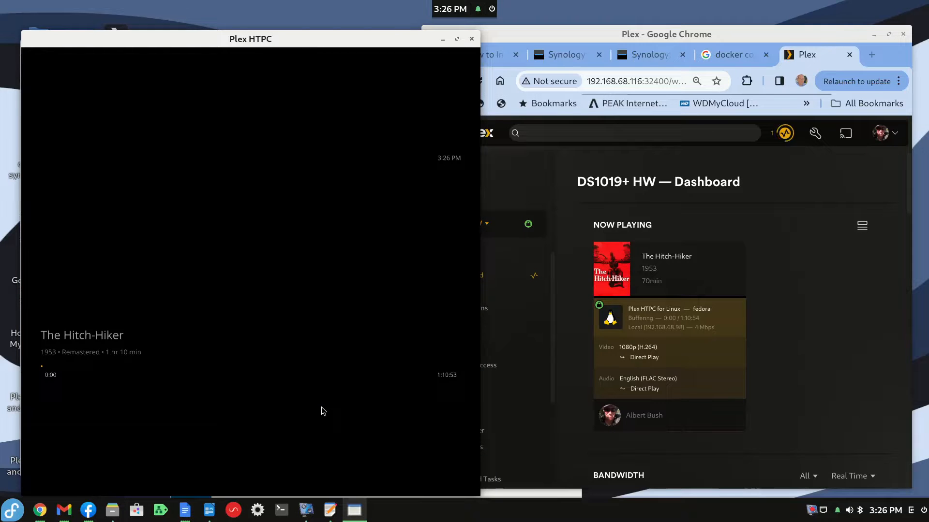
pyautogui.press('Left')
pyautogui.press('Left')
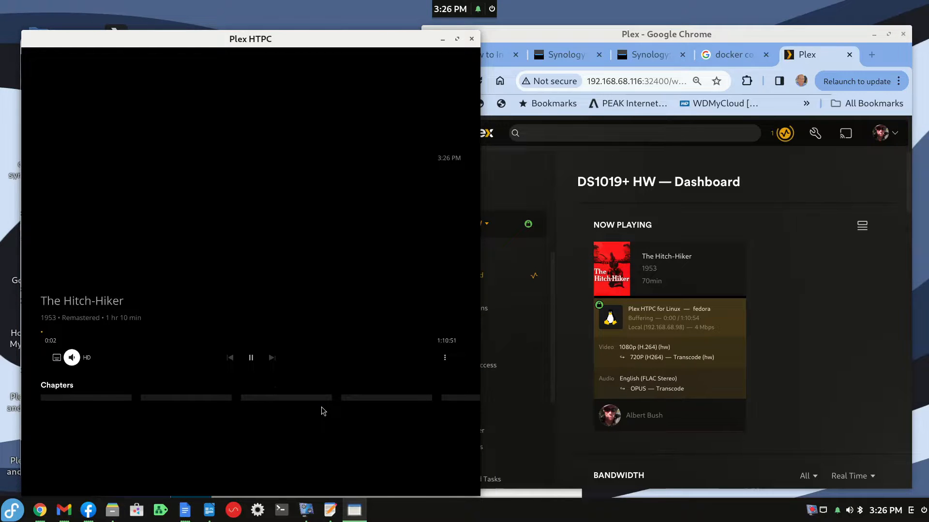
pyautogui.press('Right')
pyautogui.press('Return')
pyautogui.press('Up')
pyautogui.press('Up')
pyautogui.press('Up')
pyautogui.press('Up')
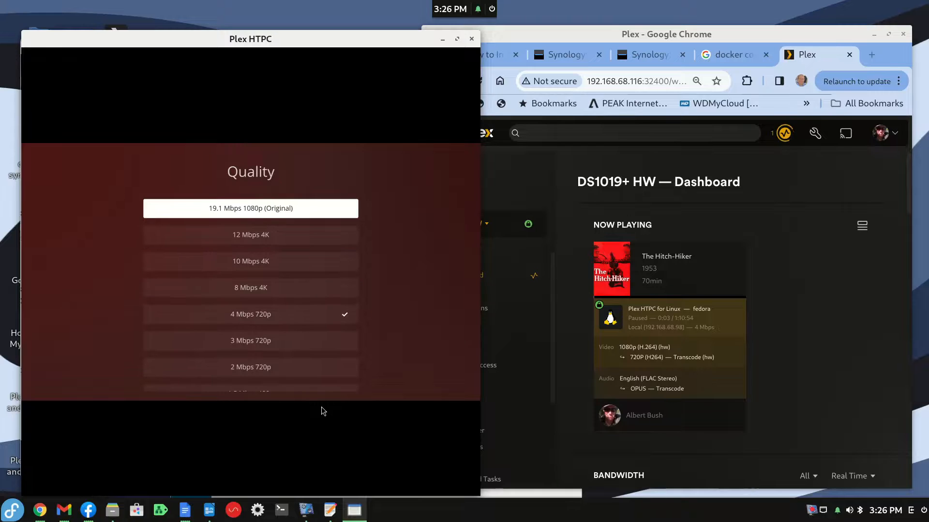
pyautogui.press('Return')
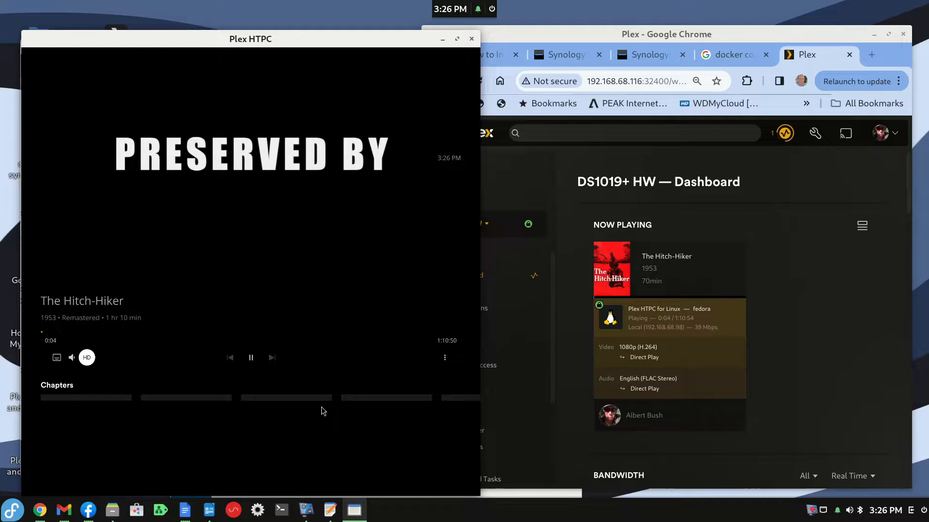
pyautogui.press('space')
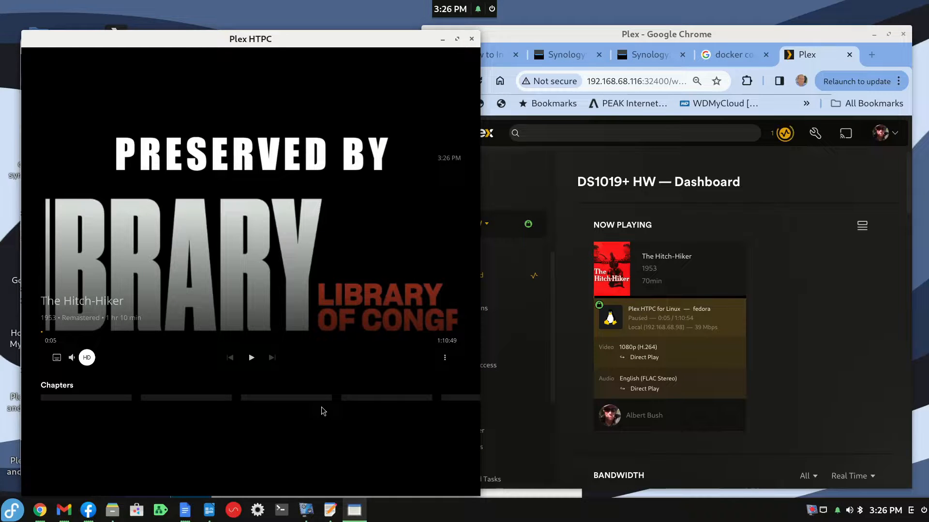
# Switch to Chrome, find the compose code in the Marius Hosting guide, and highlight the rw permission on the plexhw config volume.
pyautogui.click(795, 41)
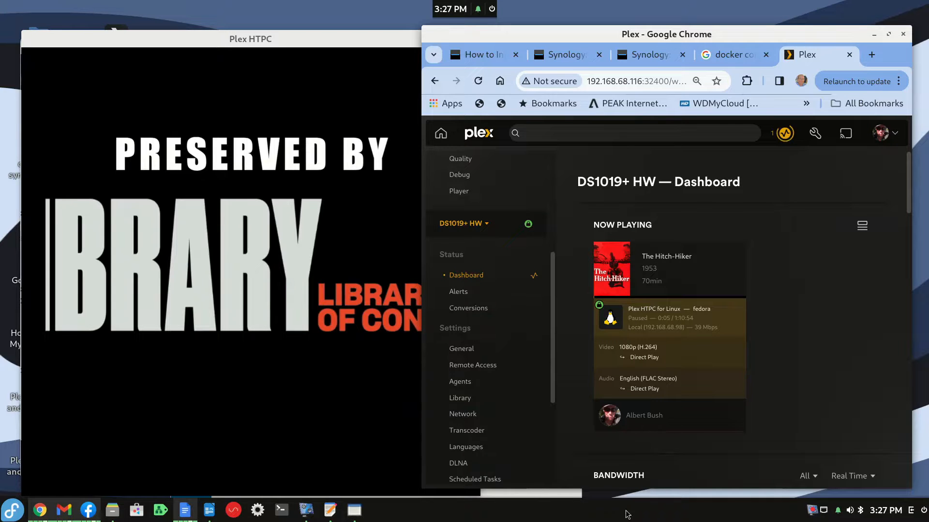
pyautogui.click(479, 54)
pyautogui.scroll(15, 703, 372)
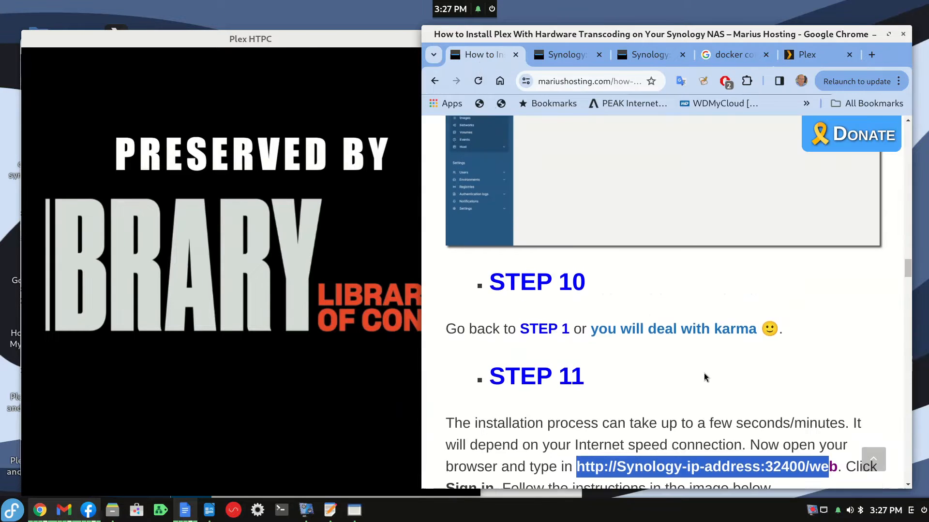
pyautogui.scroll(10, 704, 373)
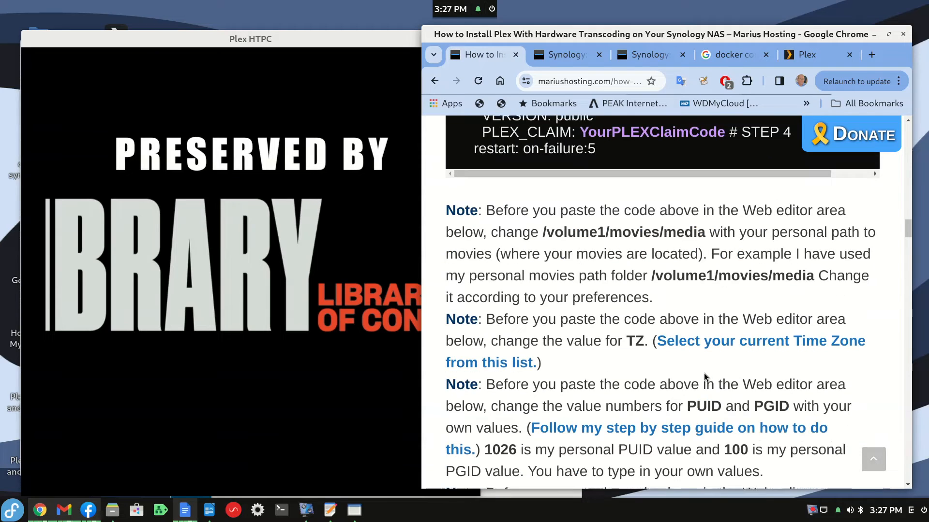
pyautogui.scroll(-3, 704, 373)
pyautogui.scroll(3, 704, 338)
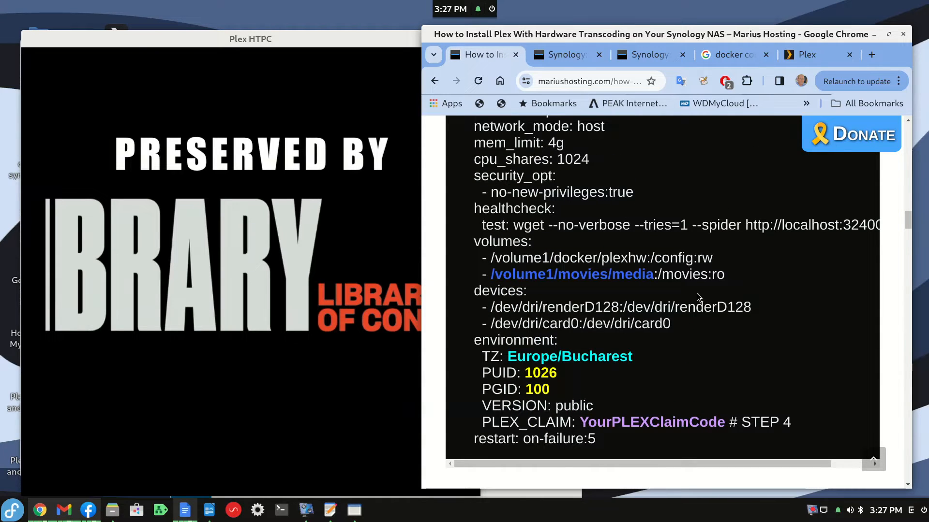
pyautogui.moveTo(490, 275); pyautogui.dragTo(704, 258)
pyautogui.click(711, 263)
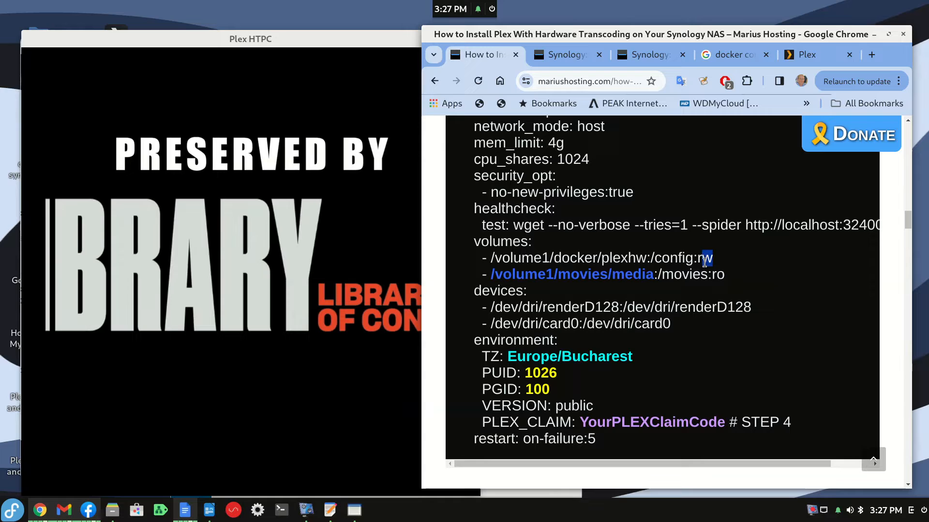